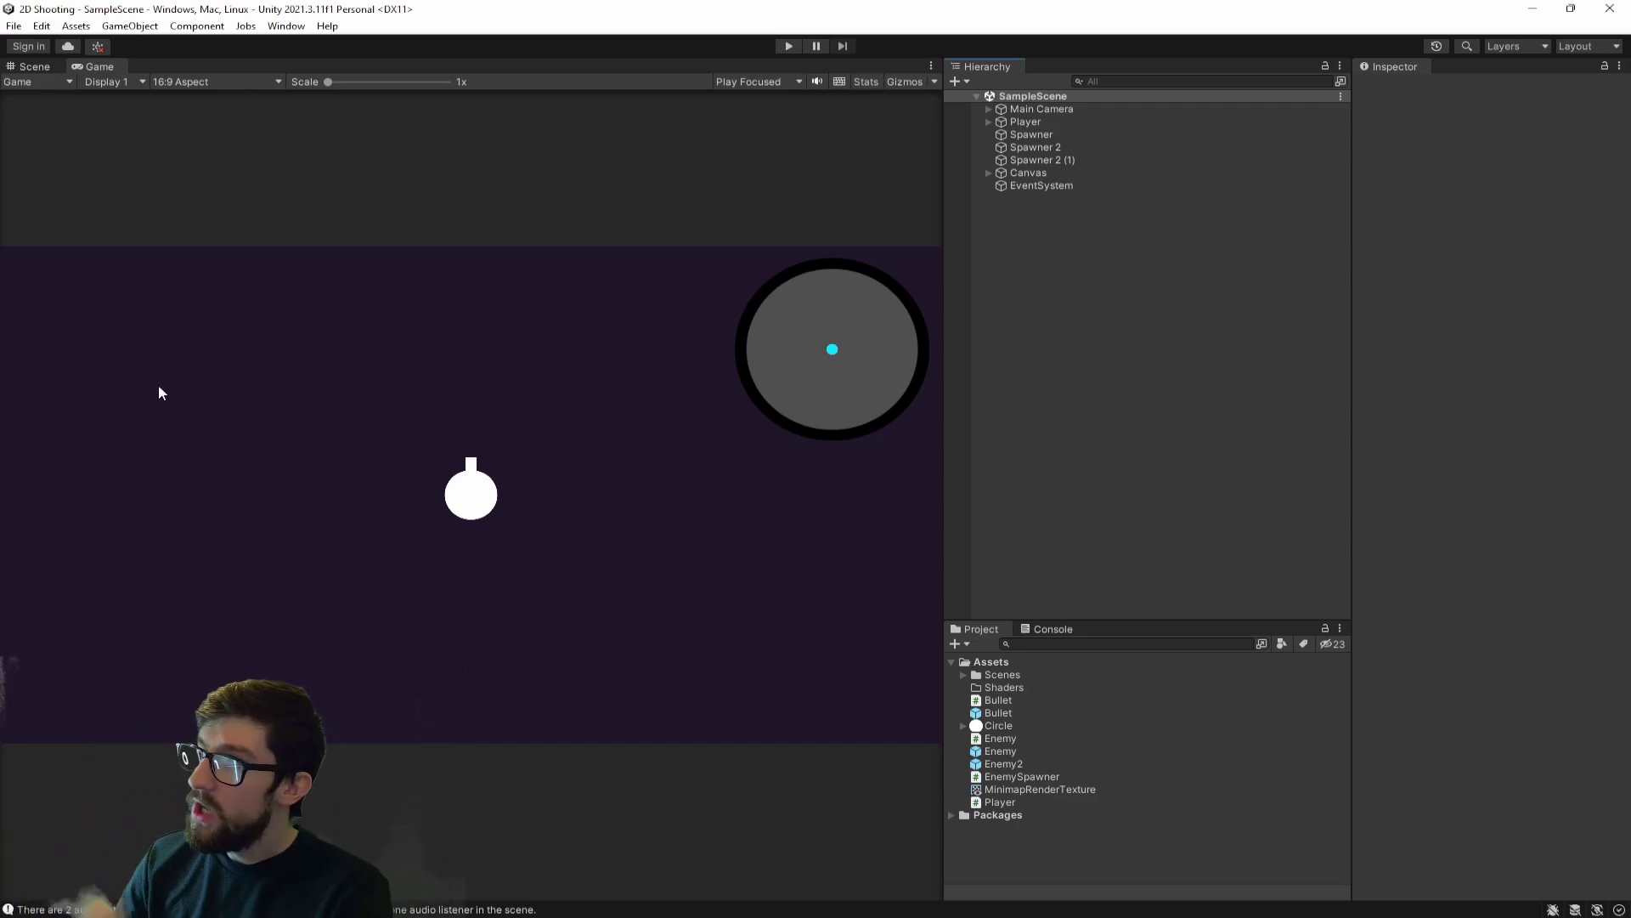
- Play-test the scene with the circular minimap by moving the player around and shooting enemies, and stop the game
click(788, 46)
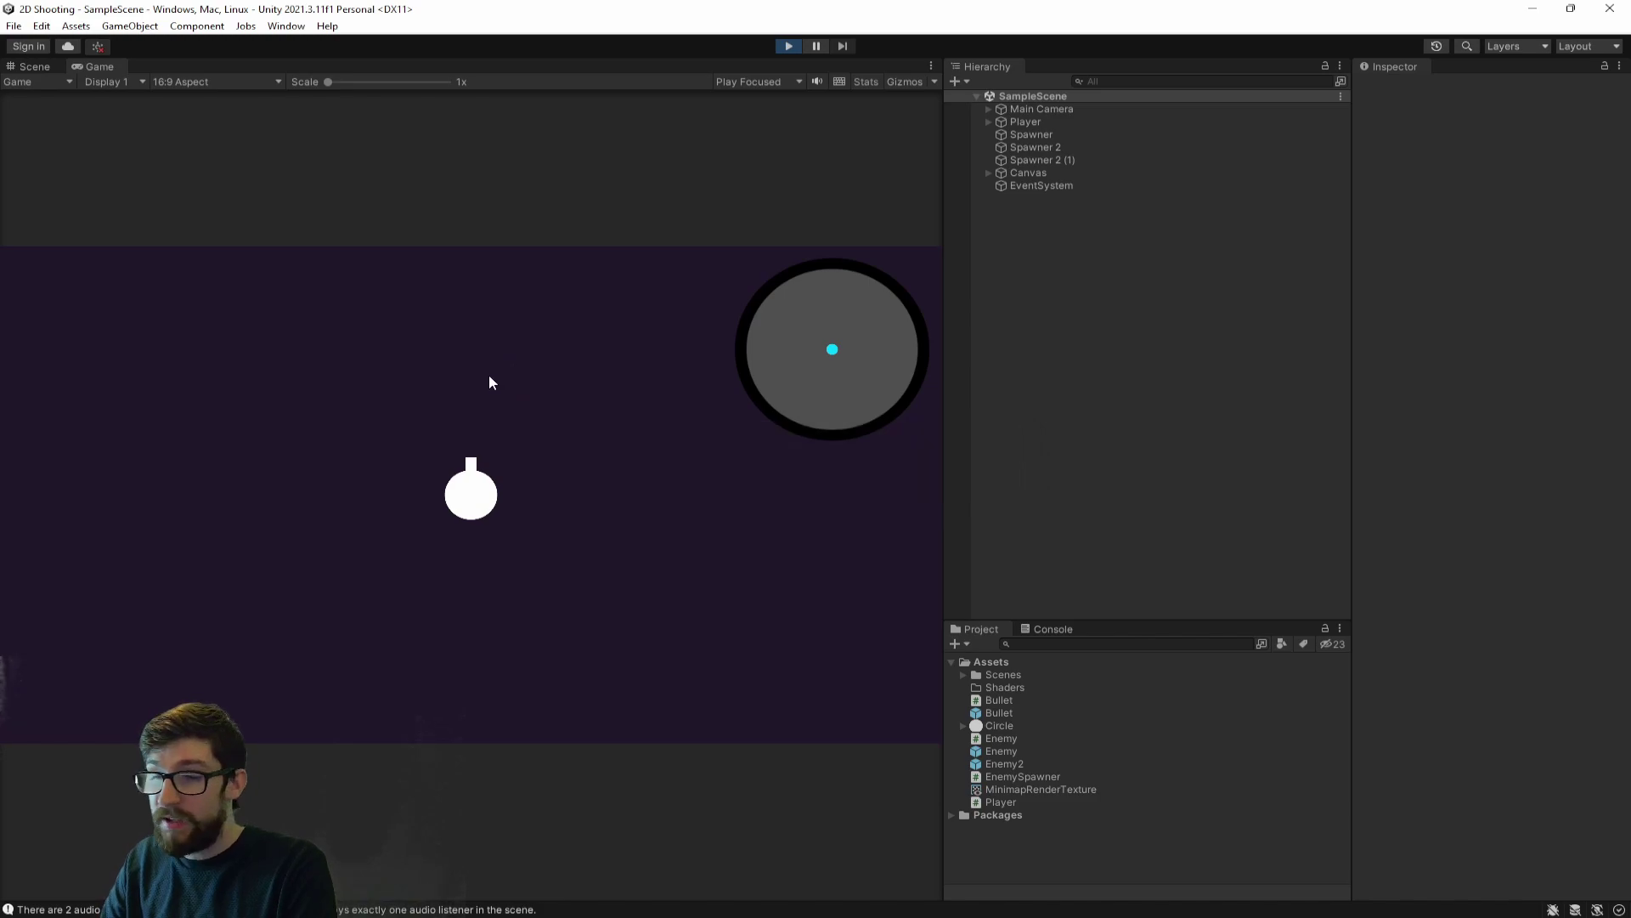
key(d)
key(s)
key(w)
key(a)
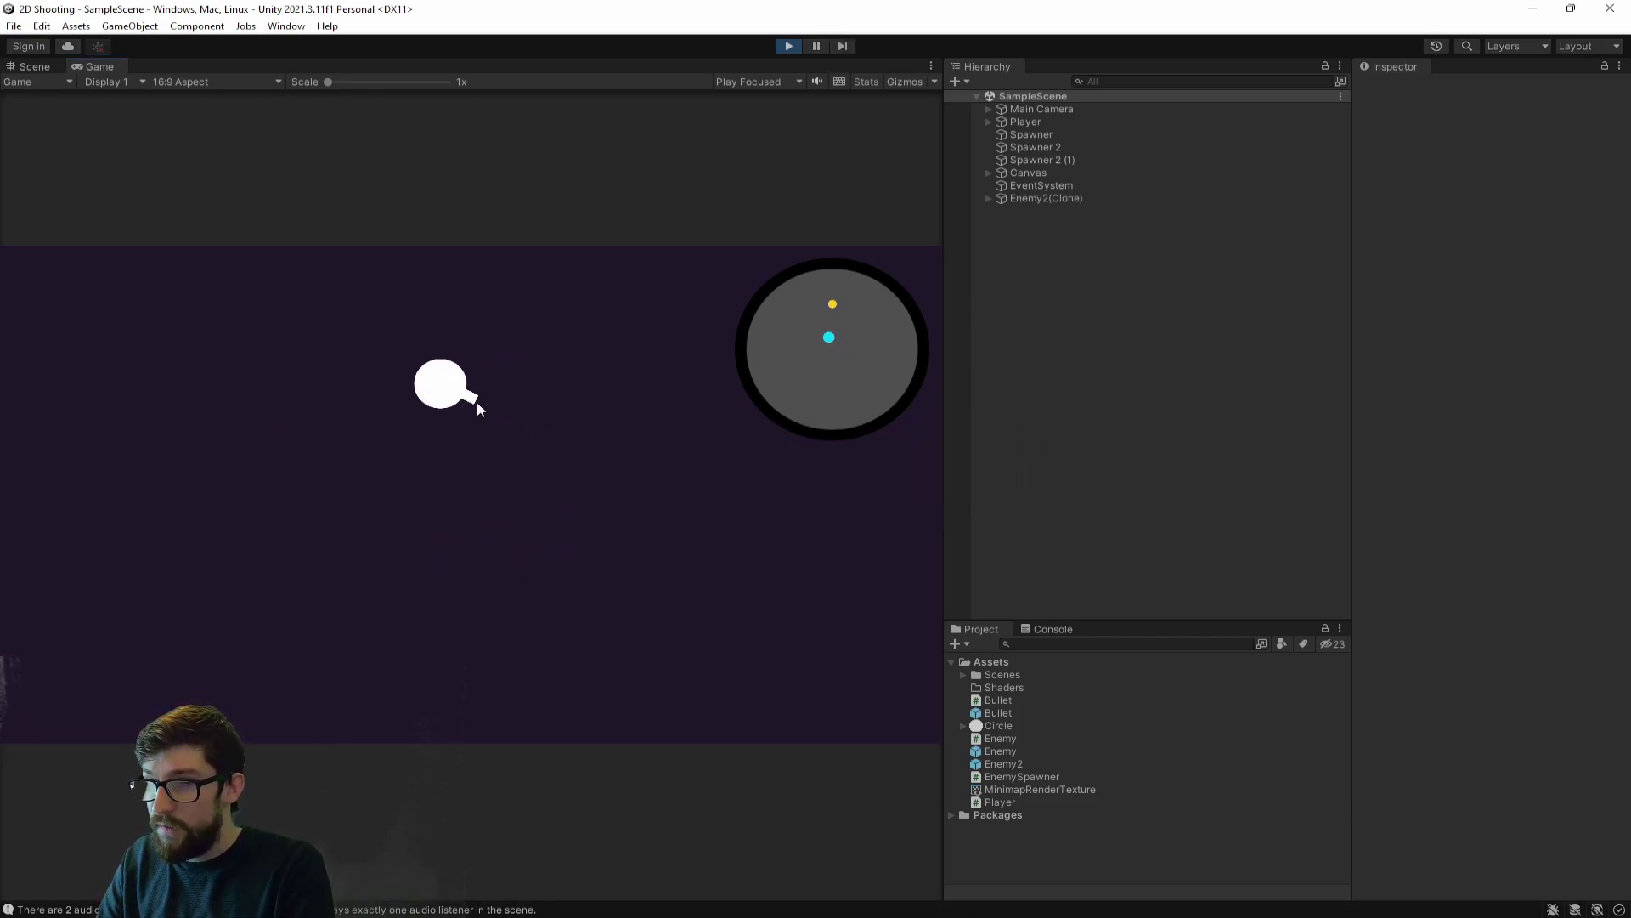
key(s)
key(d)
key(a)
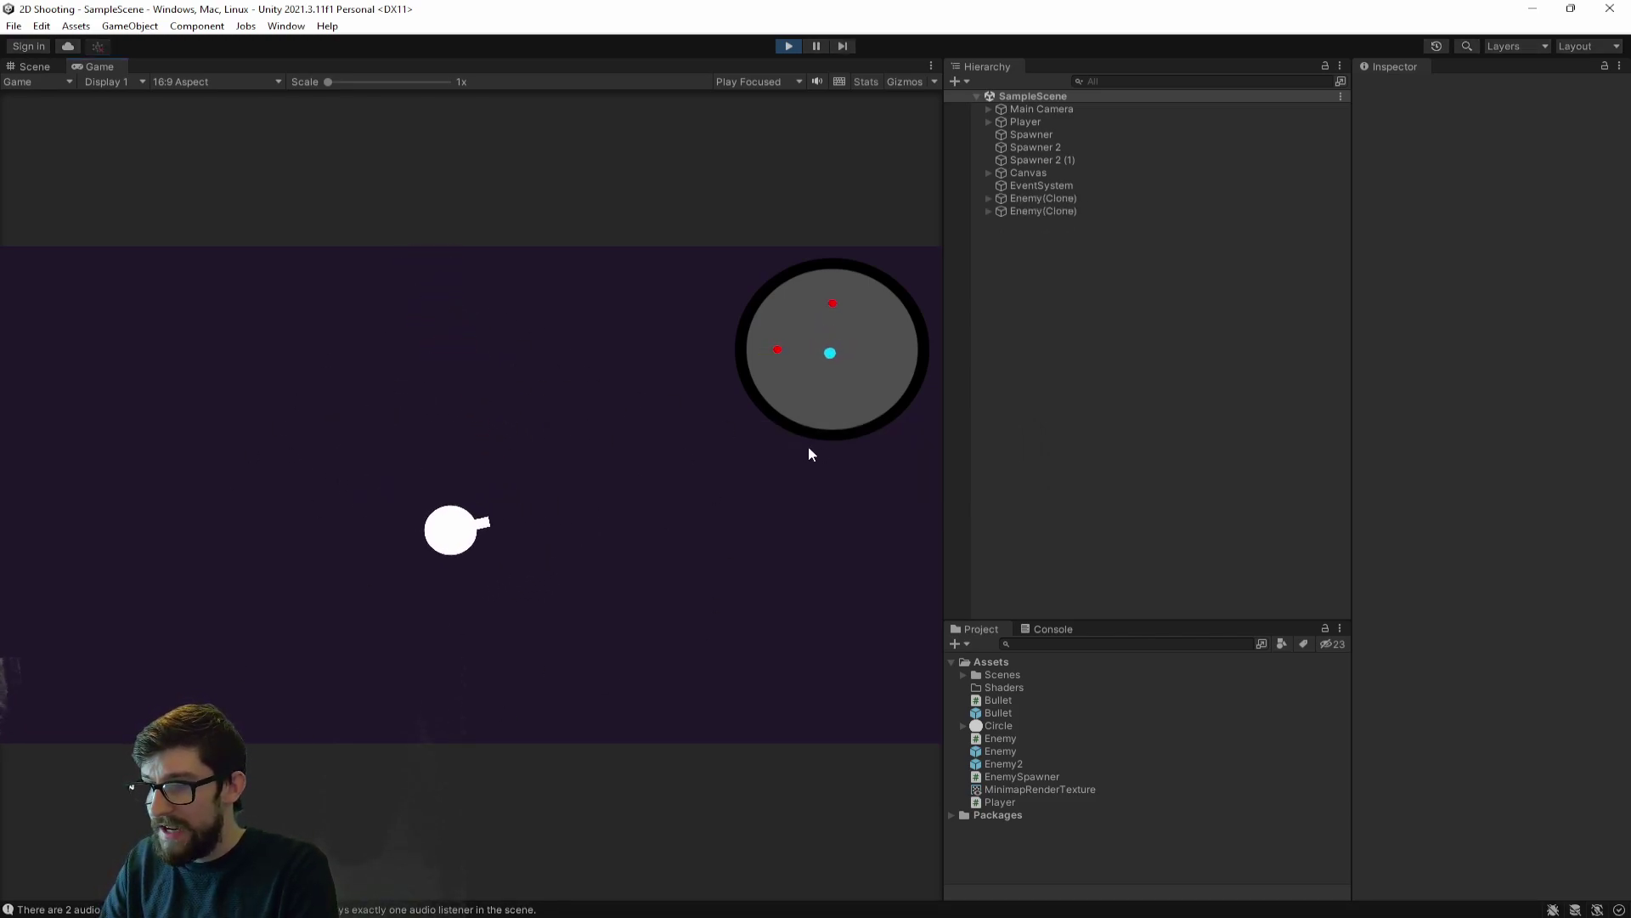
key(d)
key(d)
click(340, 476)
key(a)
key(s)
key(w)
click(544, 356)
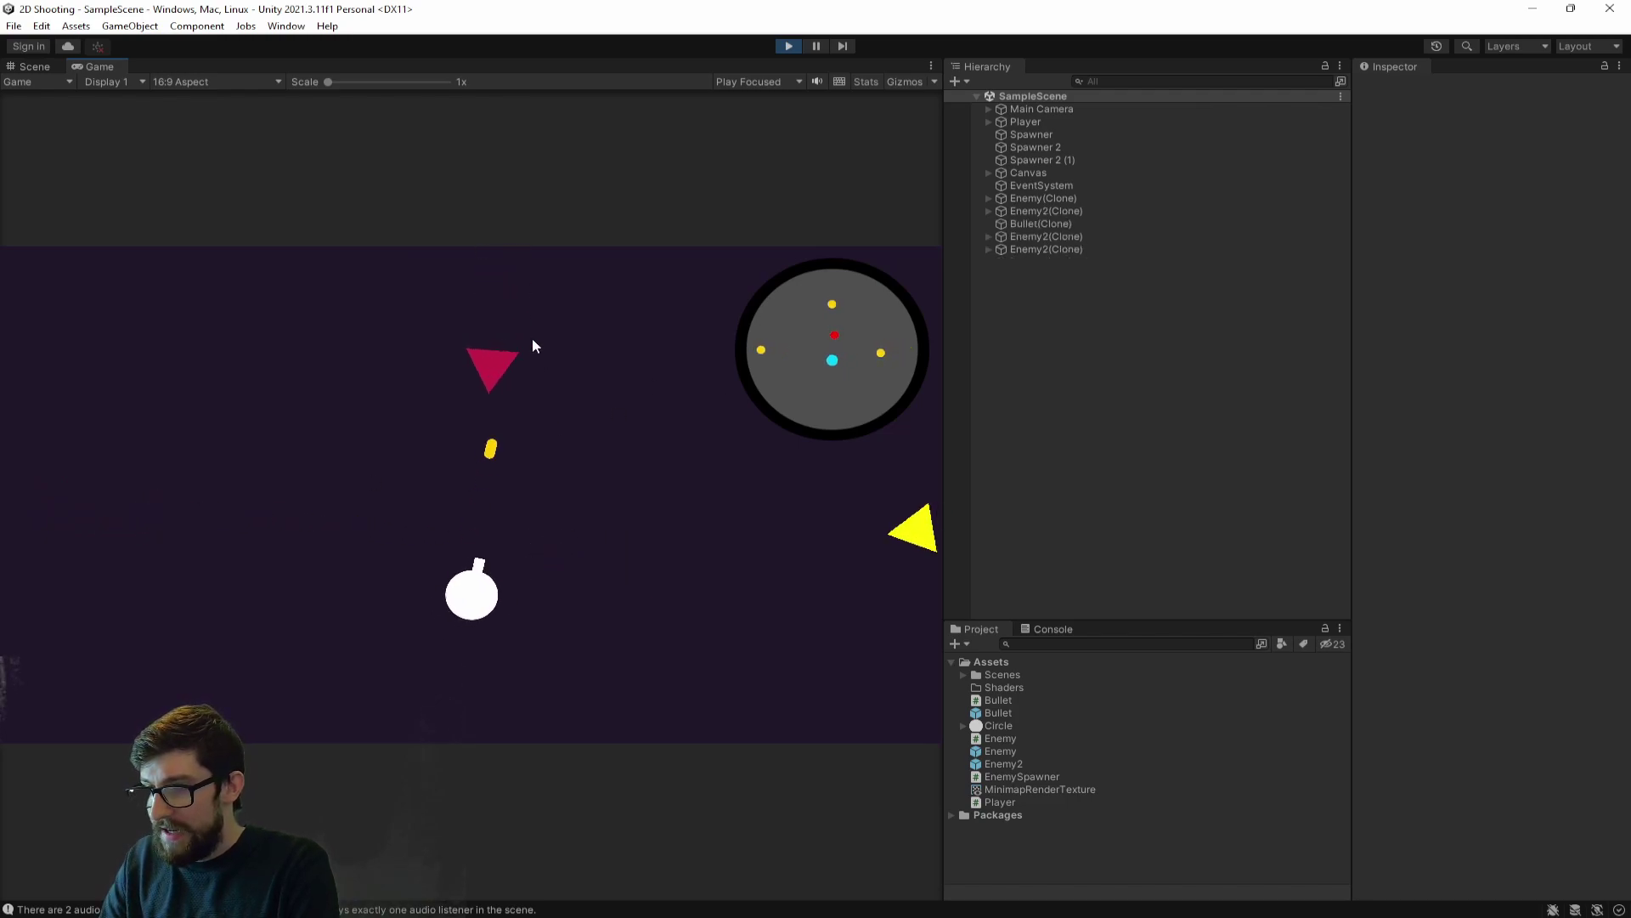
key(a)
key(w)
key(d)
key(w)
key(d)
key(s)
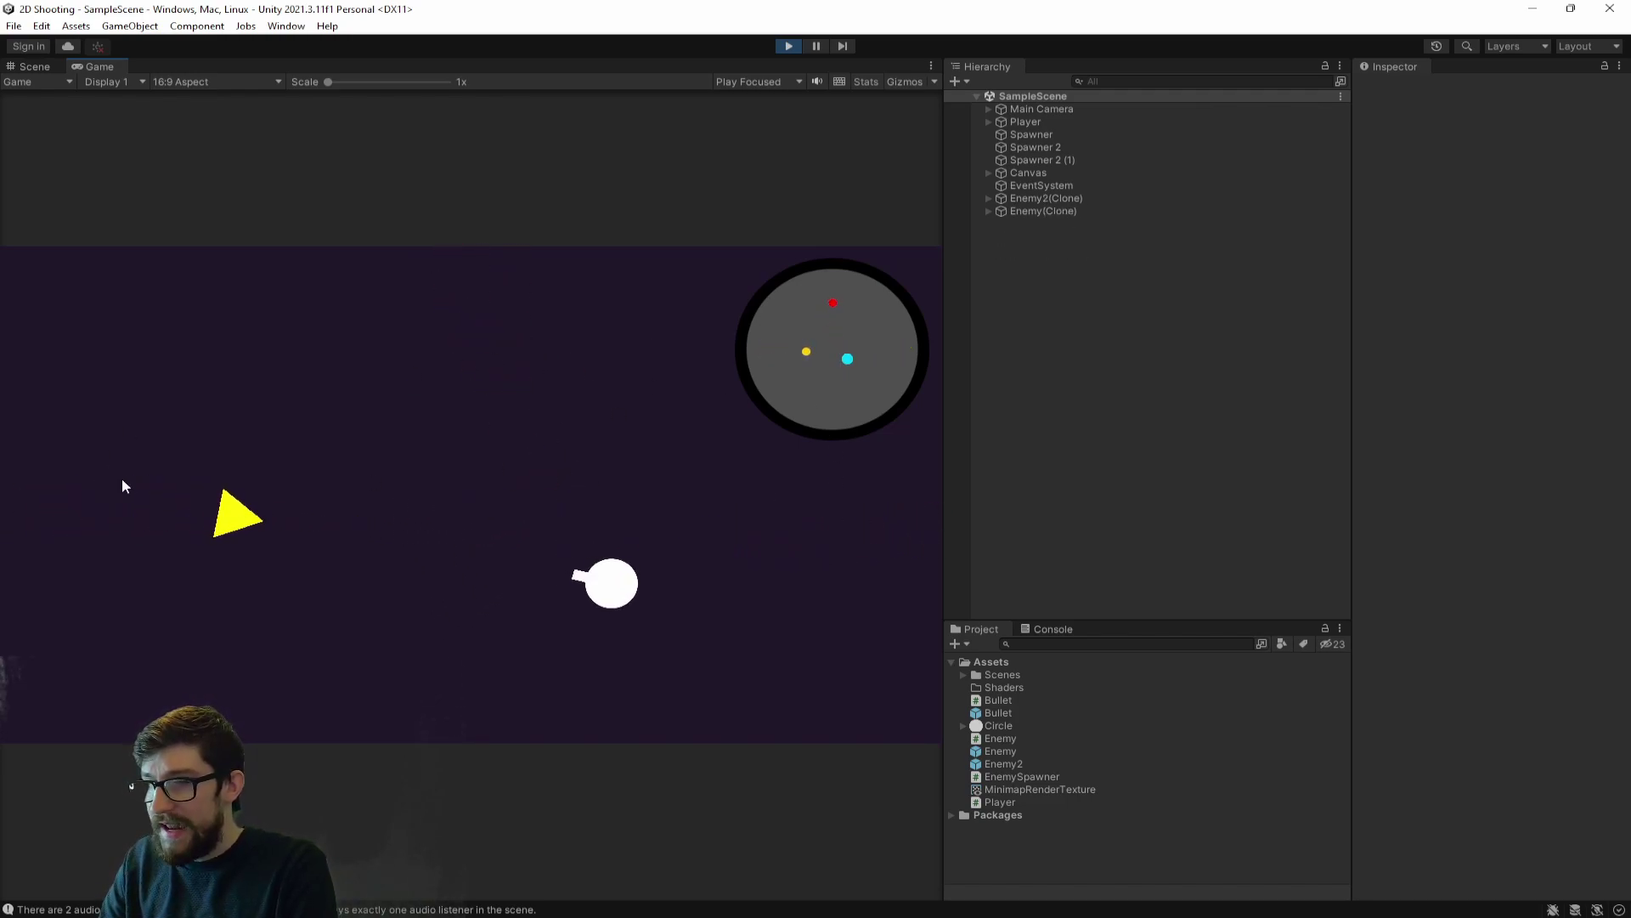
key(a)
key(w)
click(237, 559)
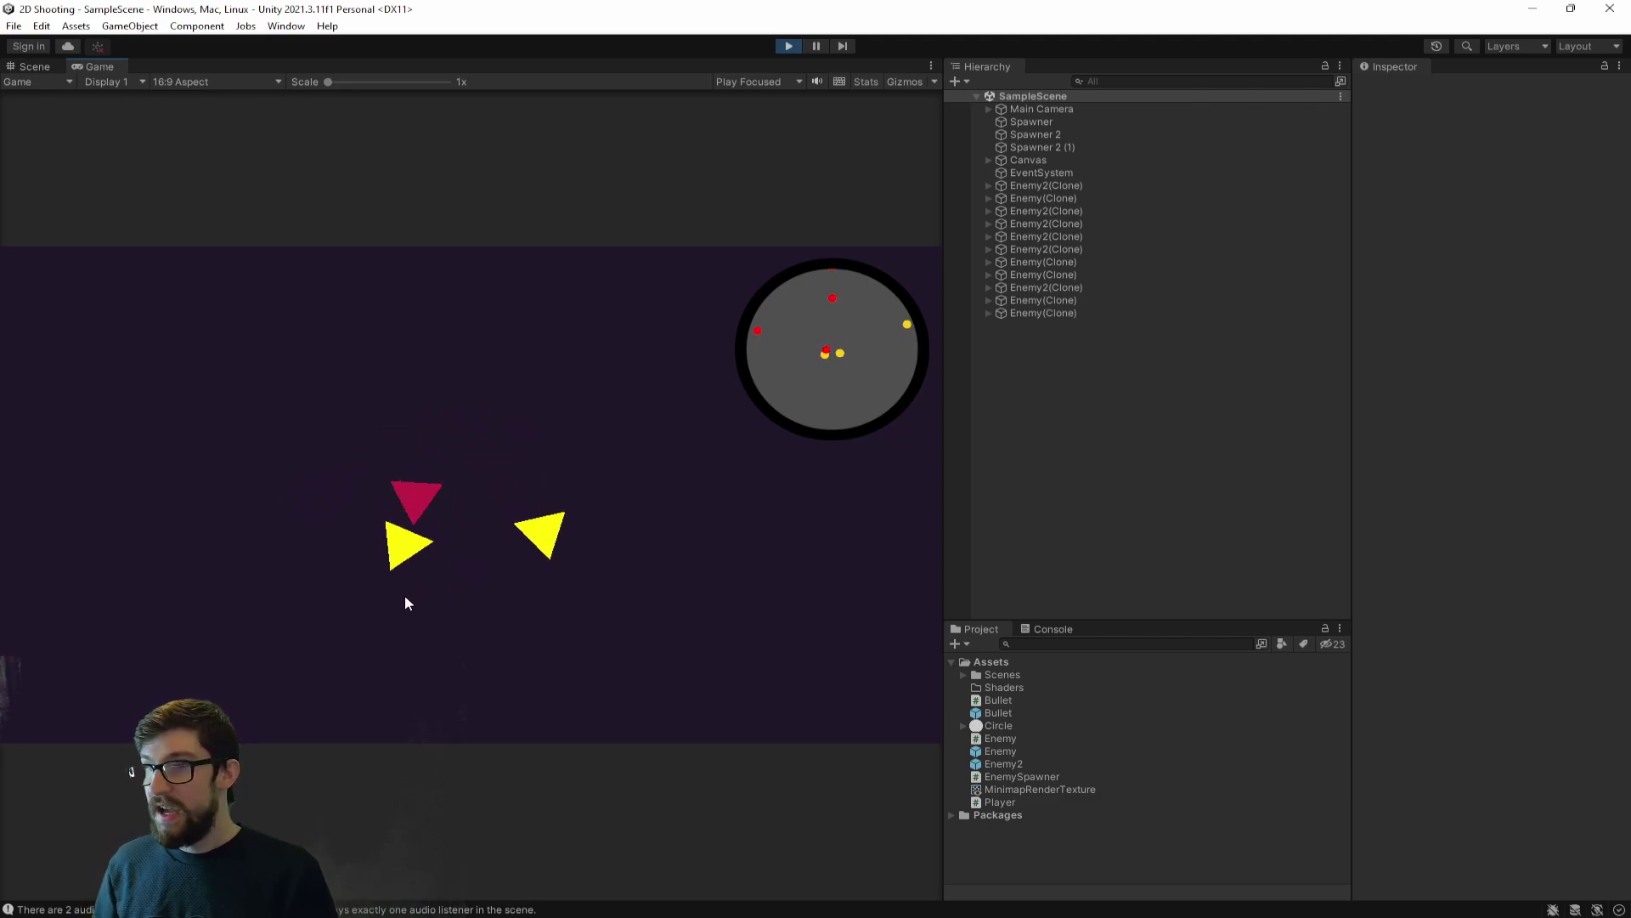
click(789, 46)
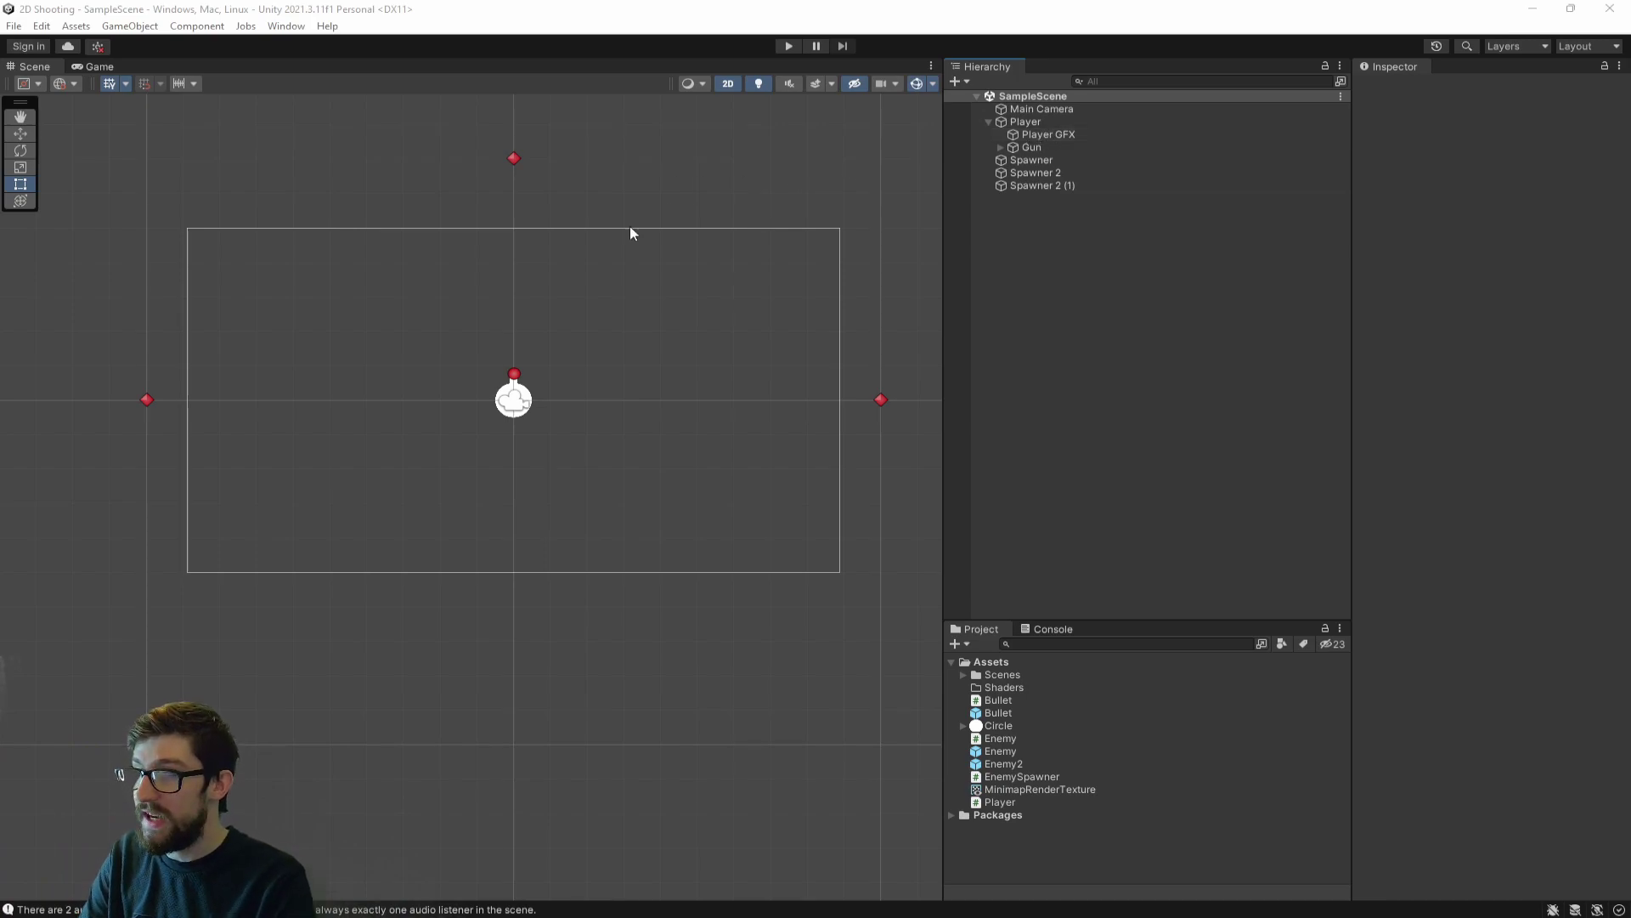
- Review the component settings of the three spawners, the main camera and the player
click(987, 121)
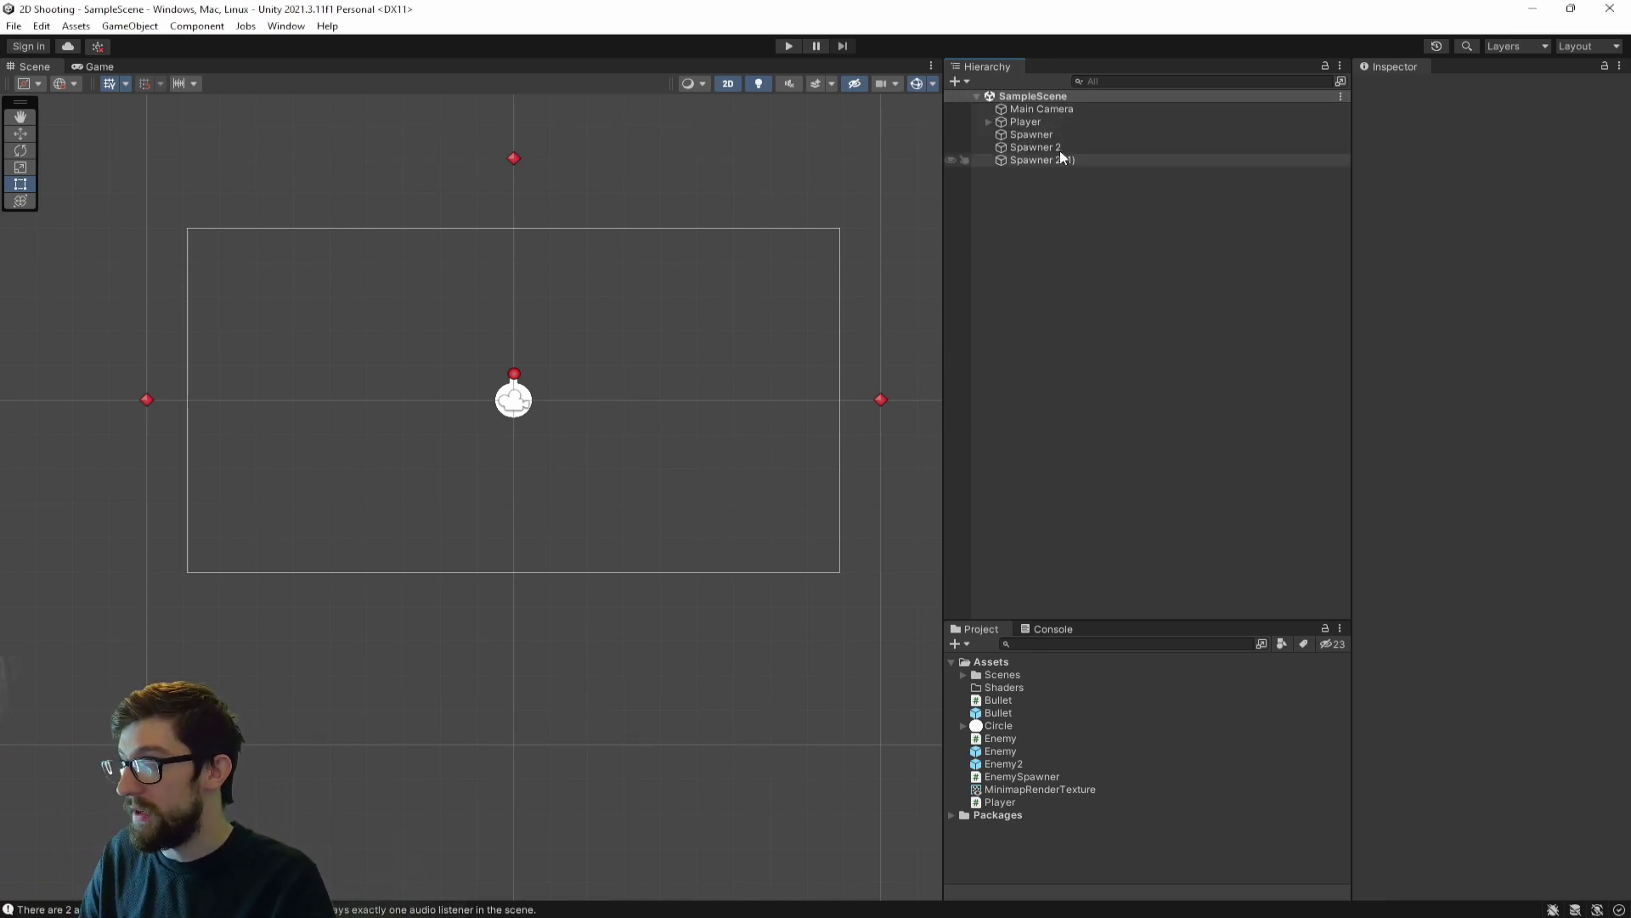
click(1054, 134)
click(1052, 147)
click(1052, 160)
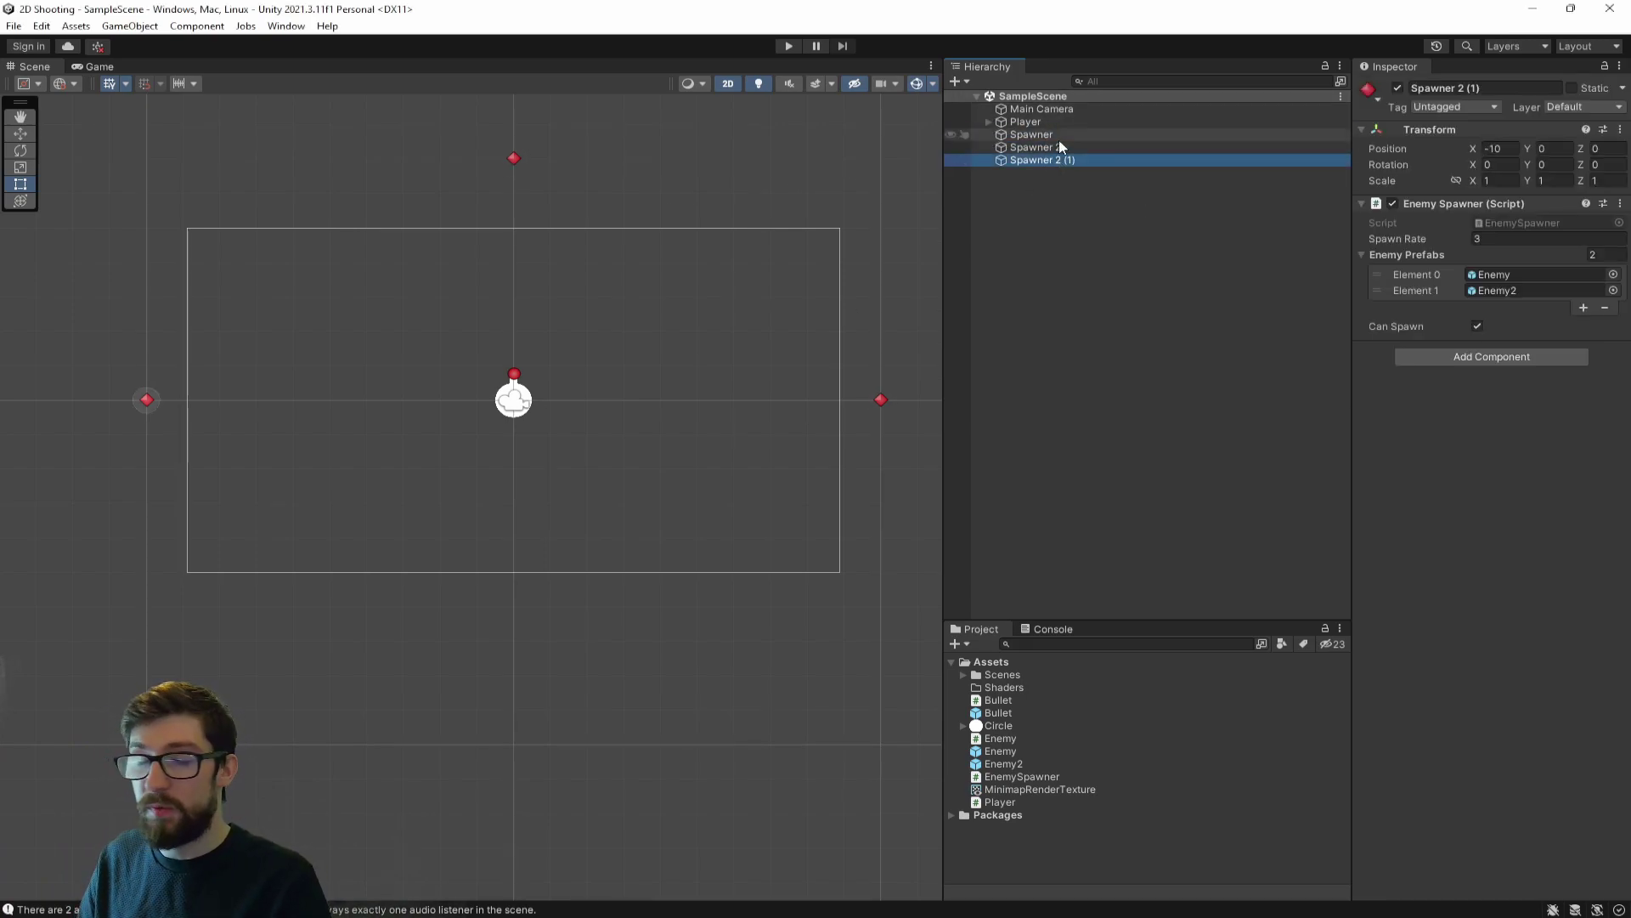
click(1047, 108)
click(1048, 121)
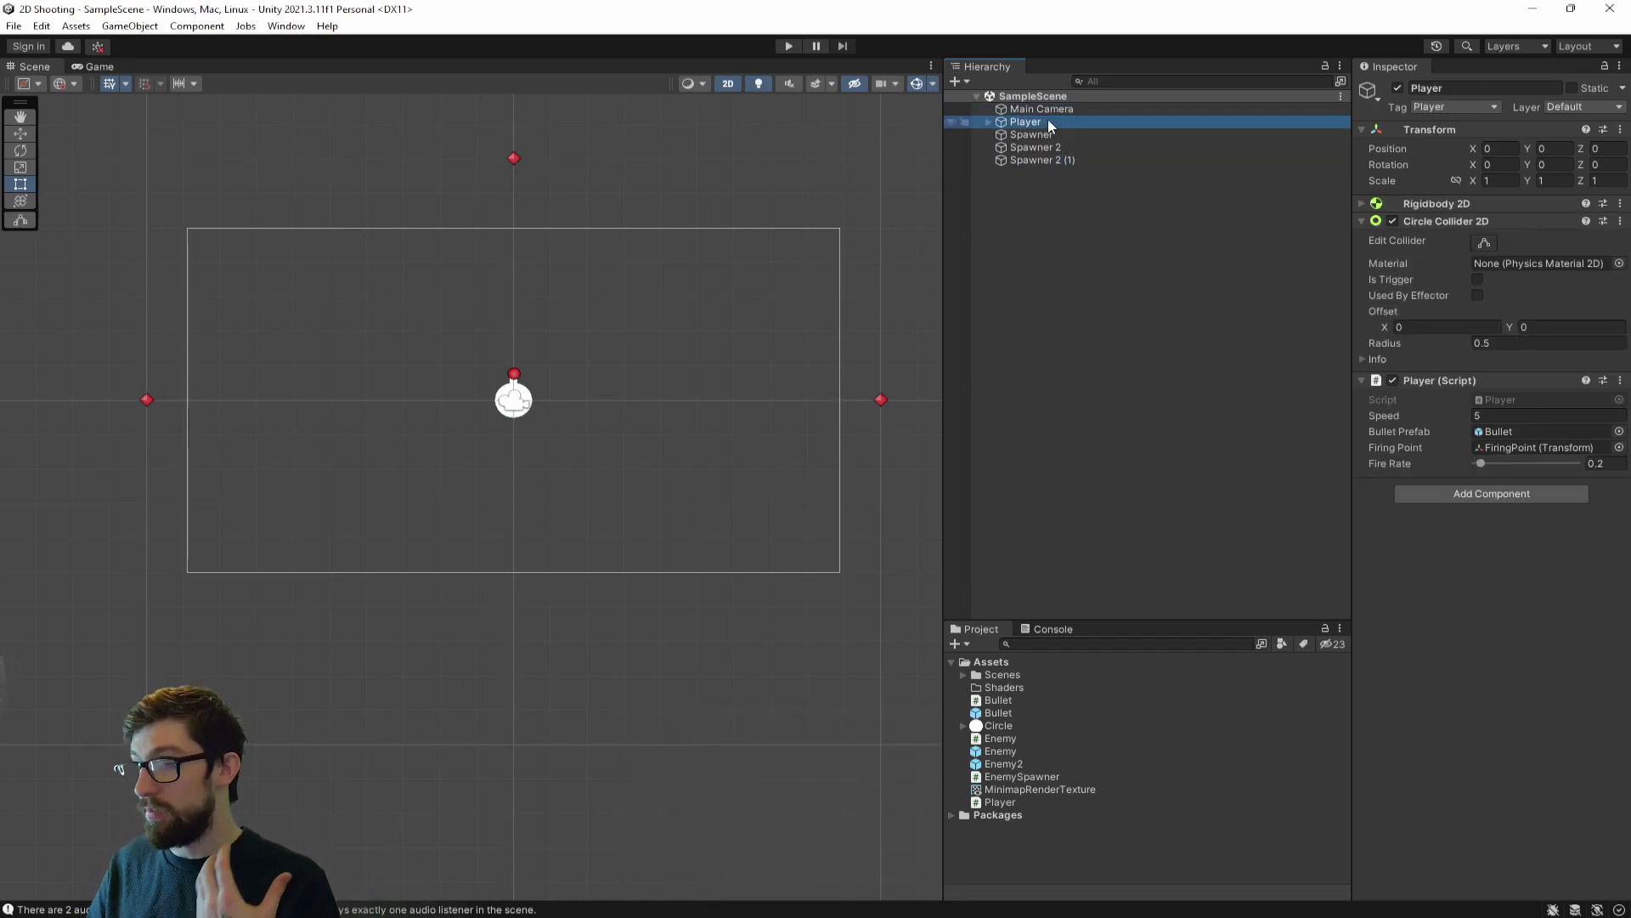
click(1072, 200)
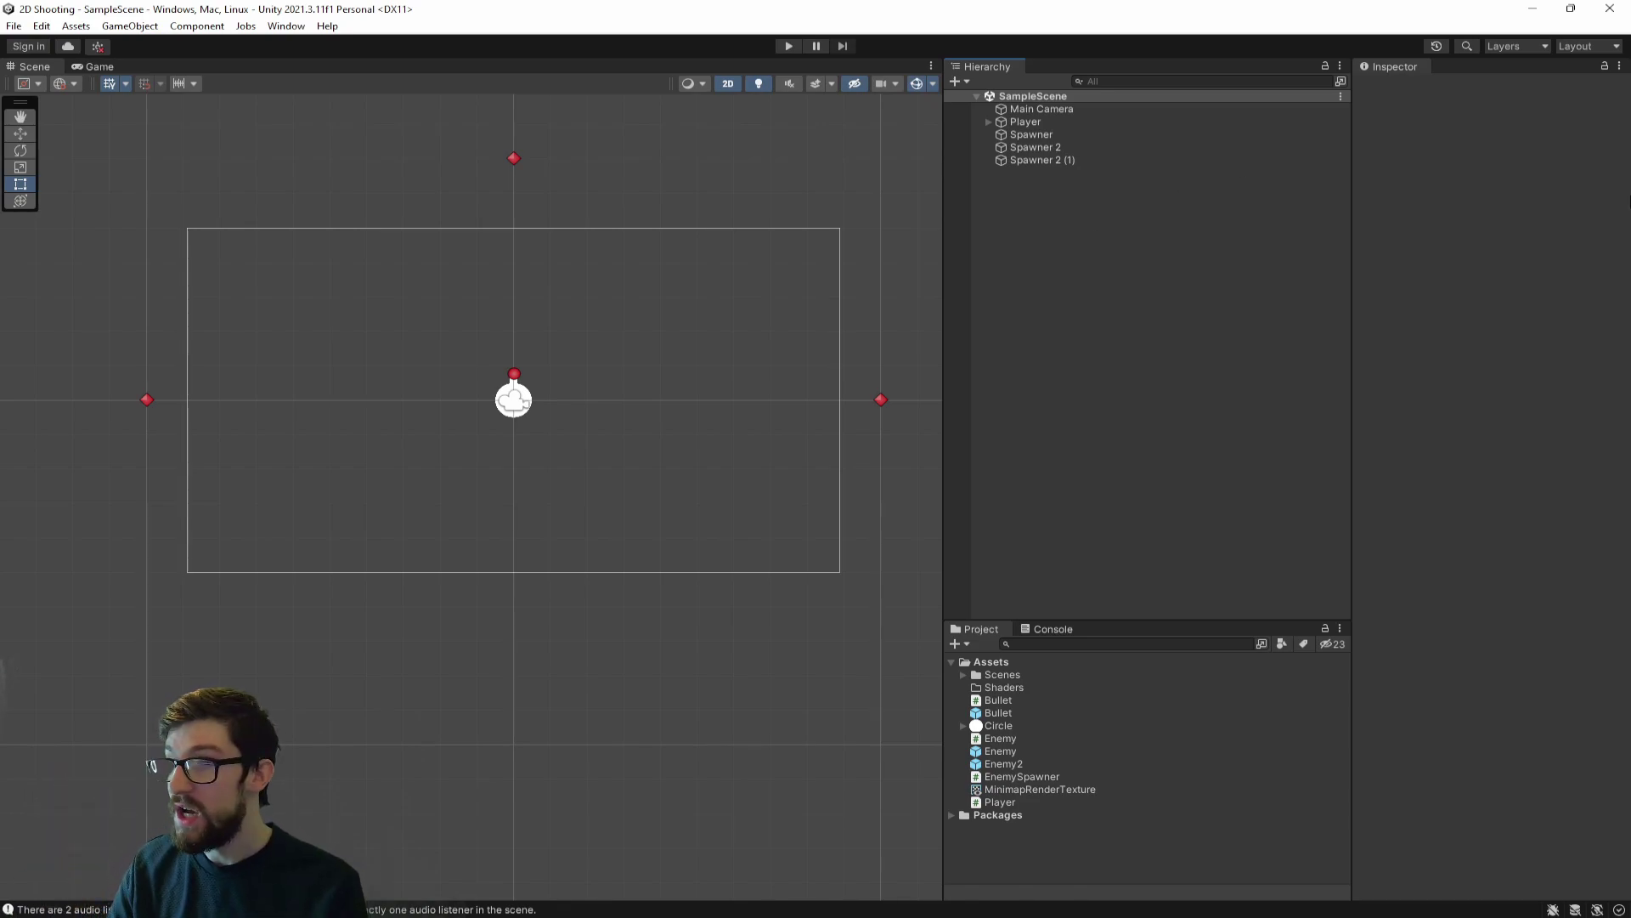
- Add a new camera to SampleScene and try to name it Minimap
right_click(1079, 247)
click(1155, 598)
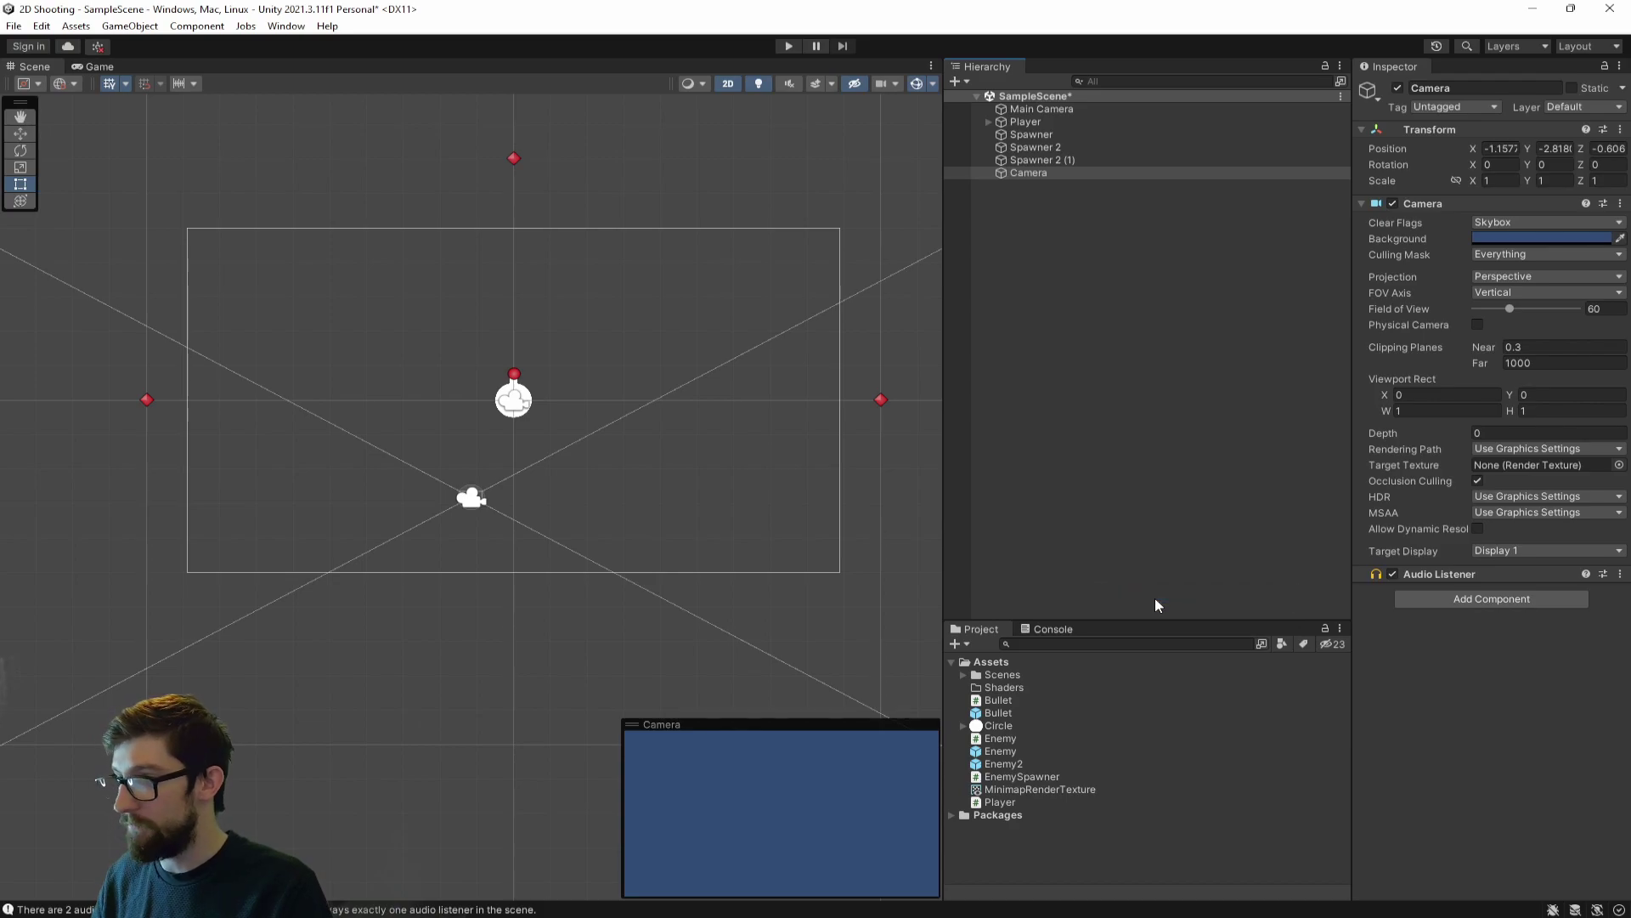
click(1472, 88)
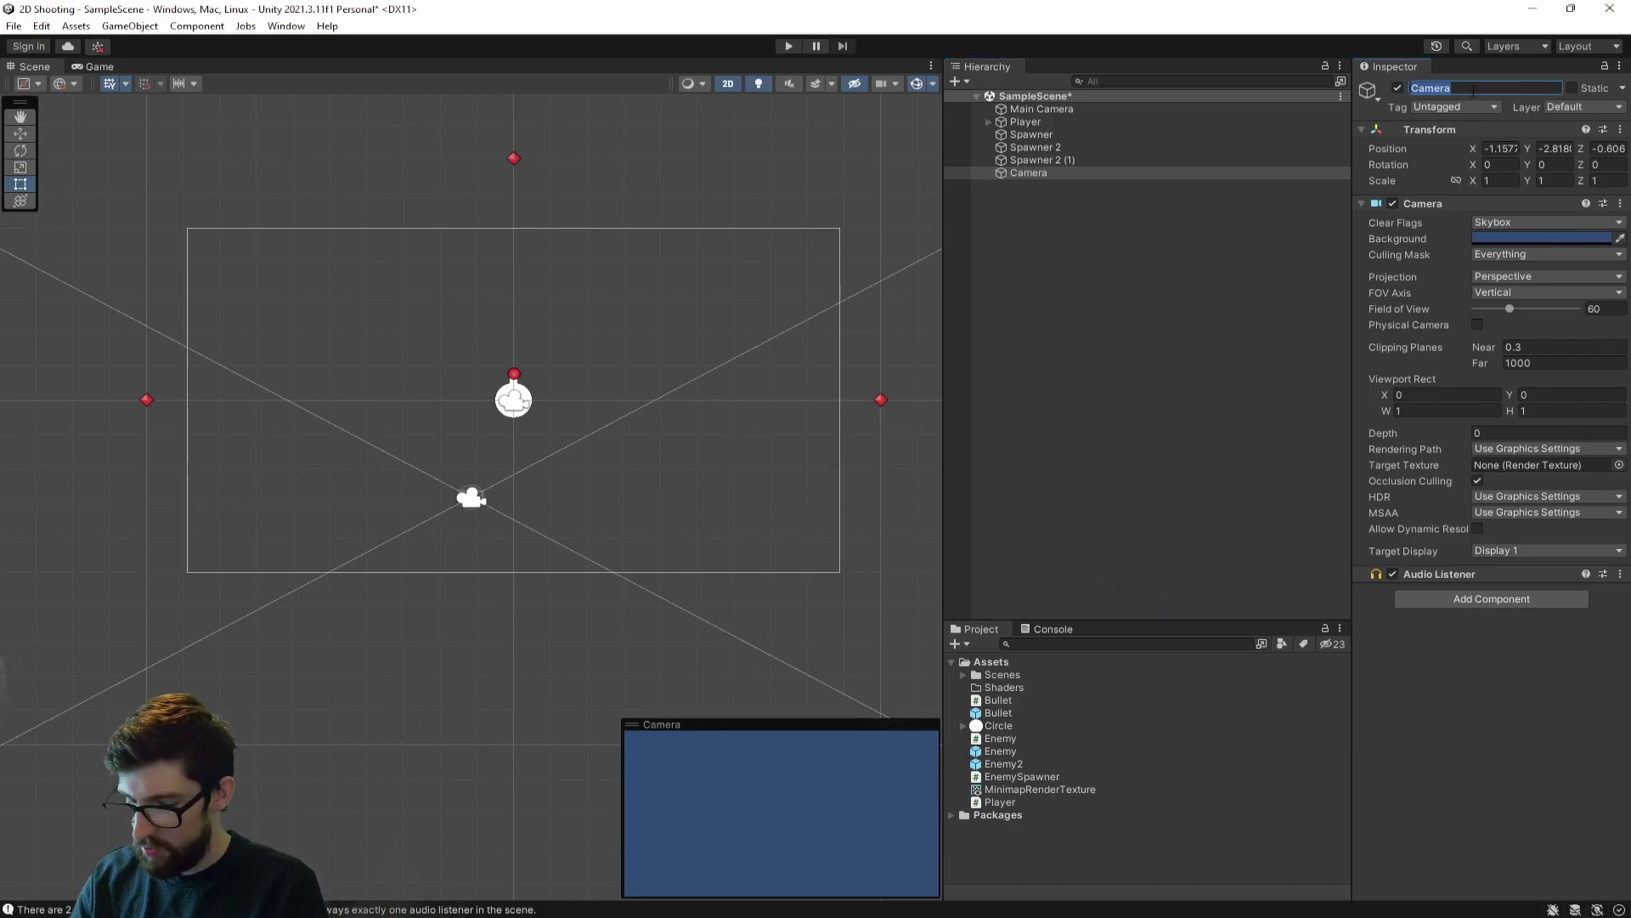
text(Mini)
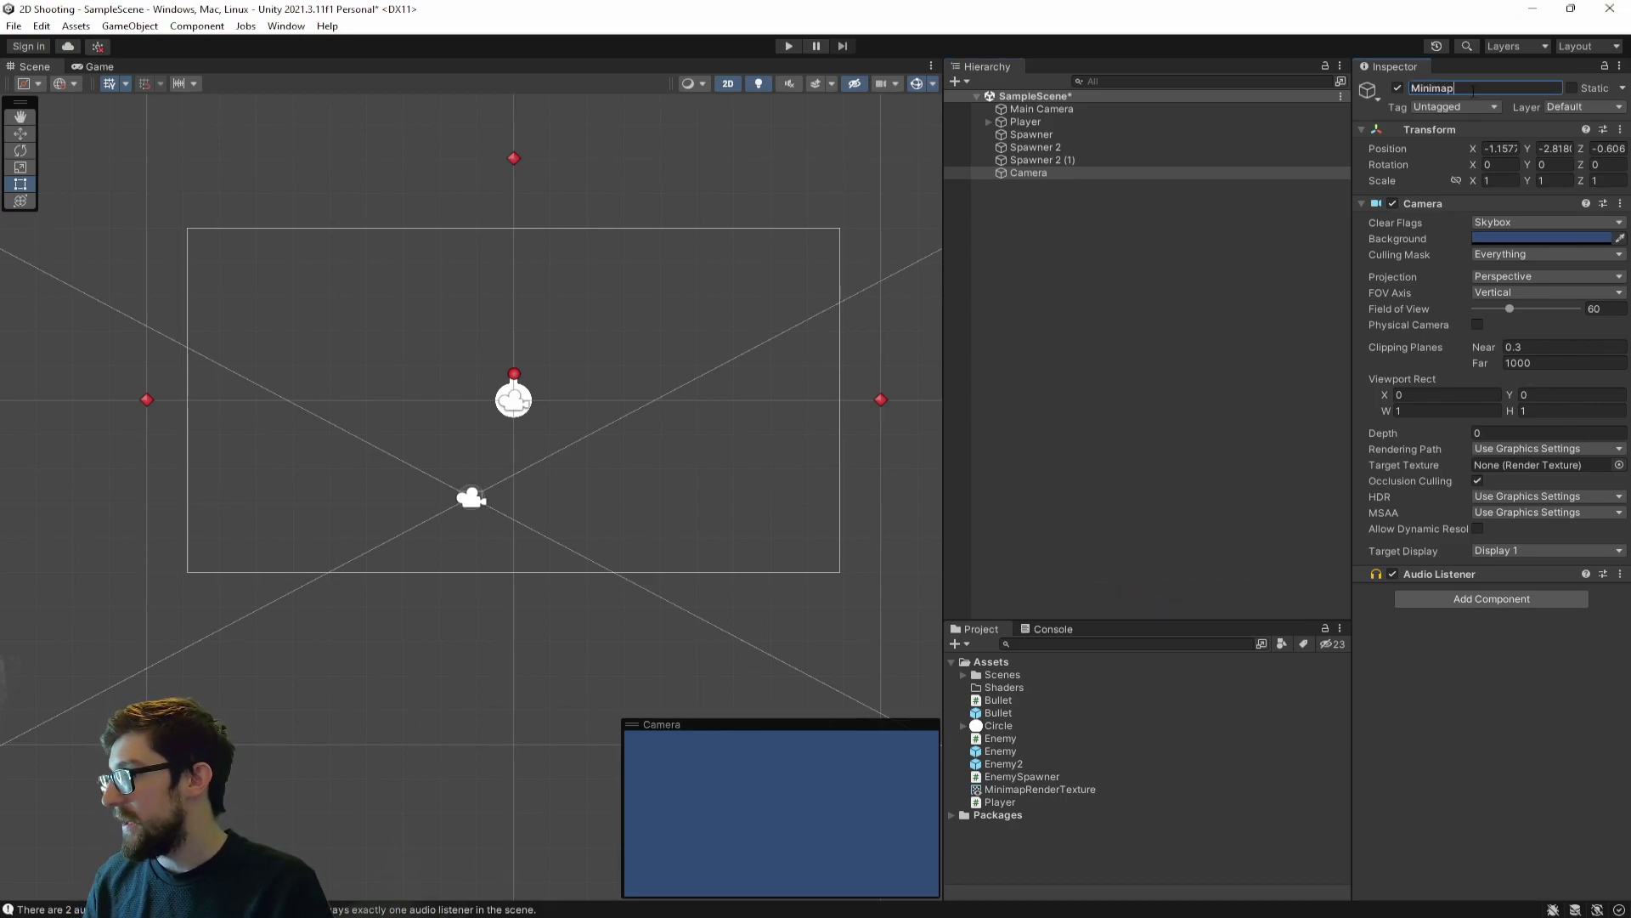
text(map)
- Set the new camera's clear flags to Solid Color with an opaque white background
click(1529, 223)
click(1509, 252)
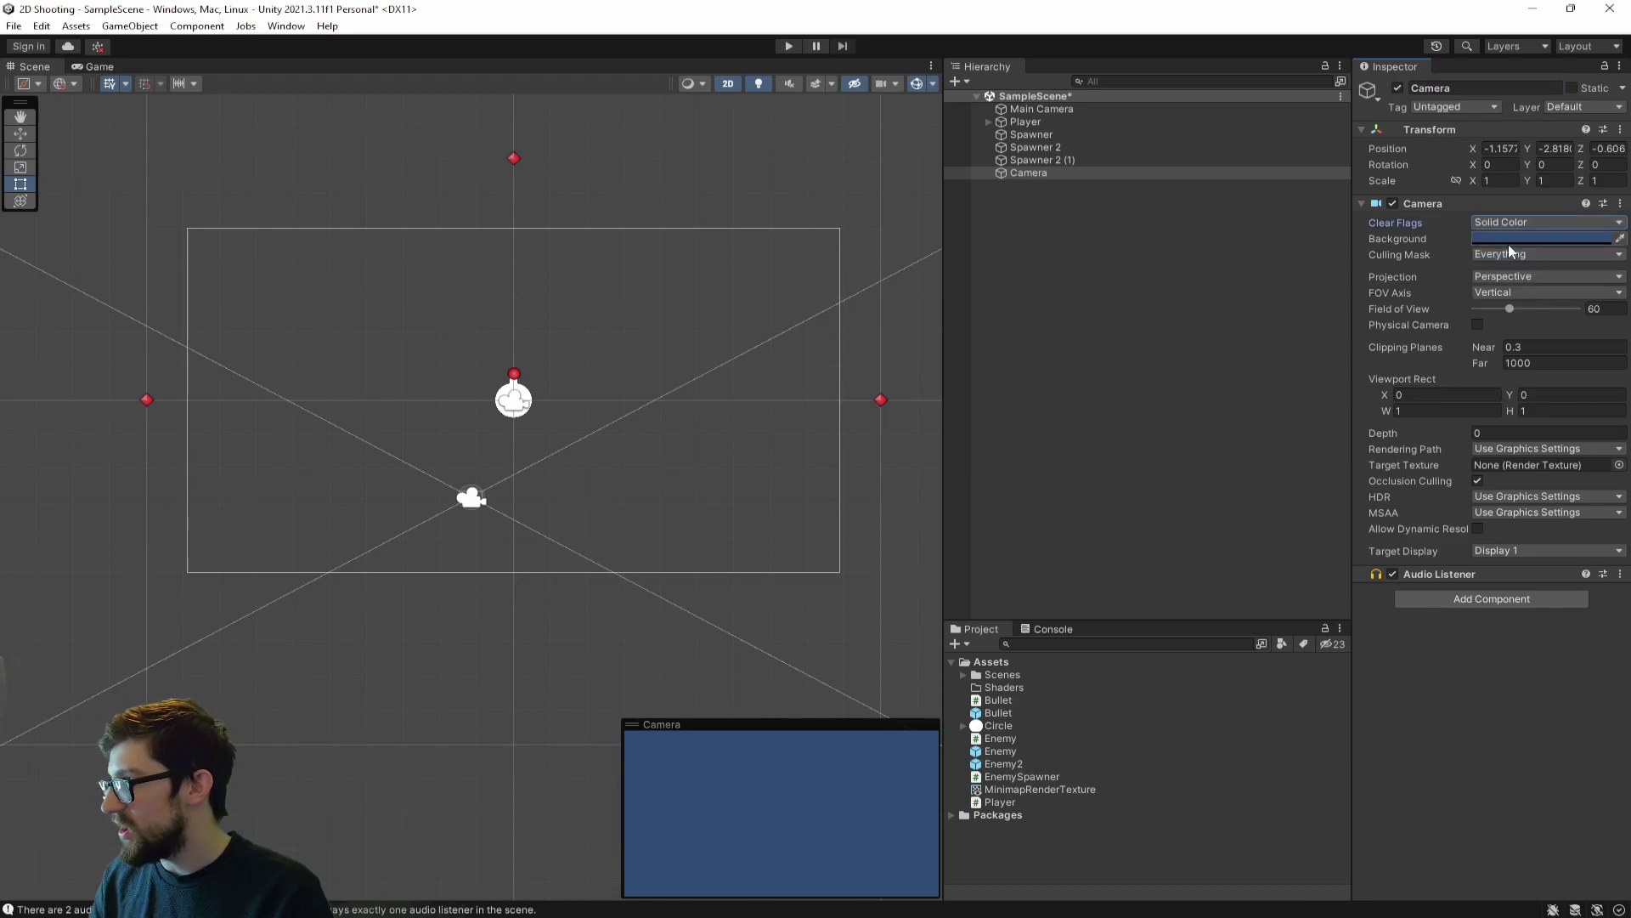
click(1509, 241)
drag(1532, 389, 1493, 236)
click(1615, 224)
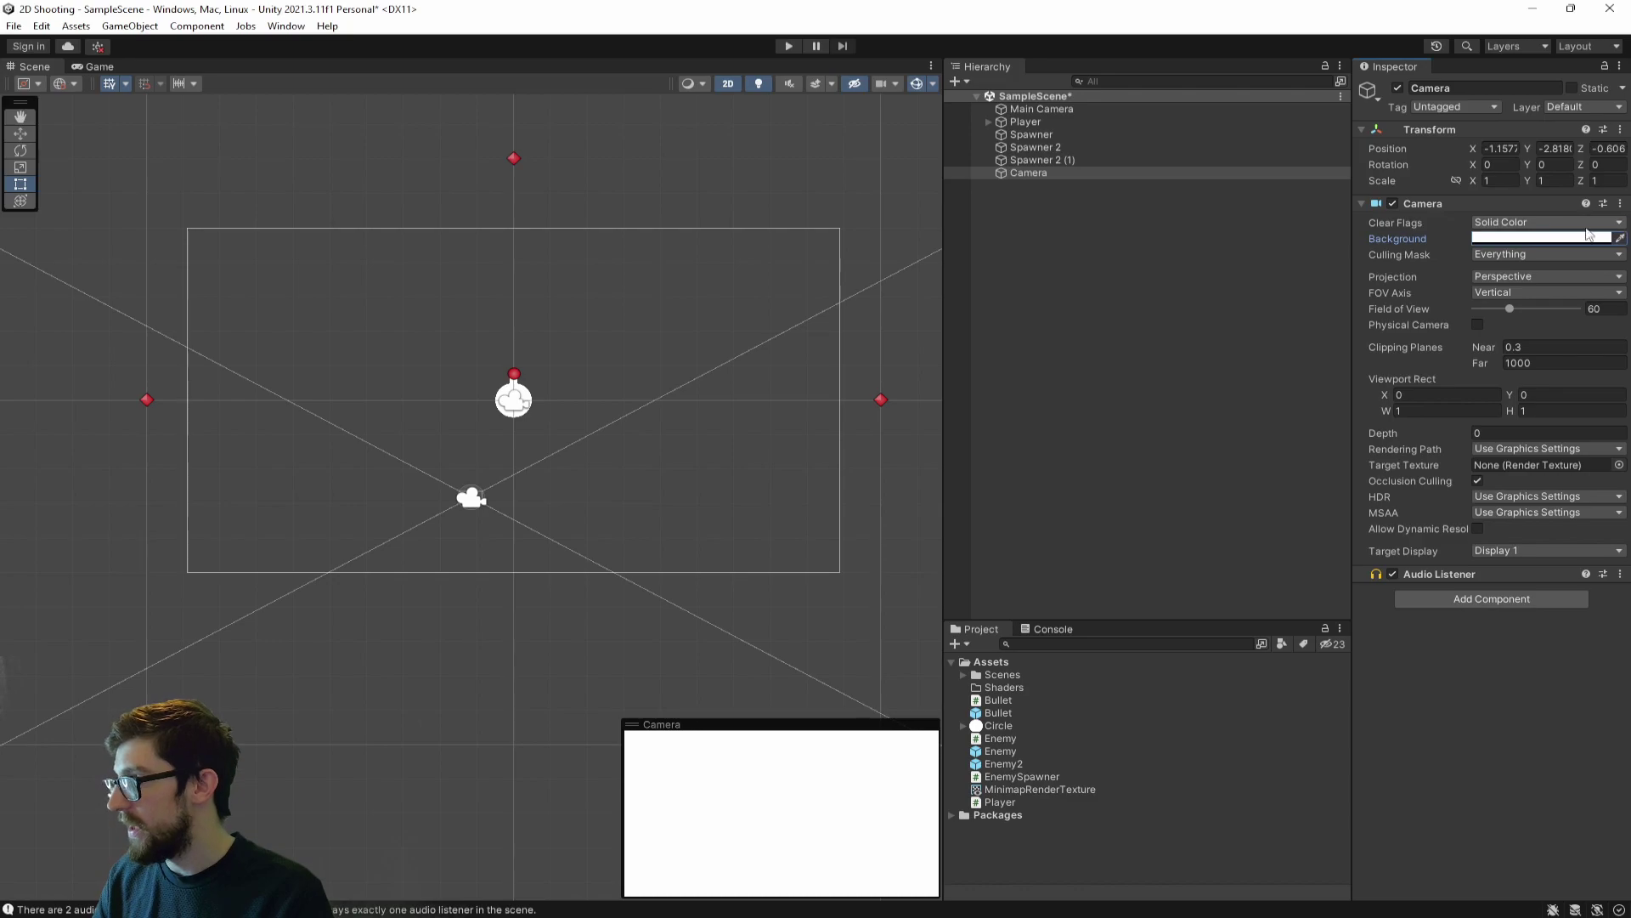
click(1514, 240)
click(1595, 544)
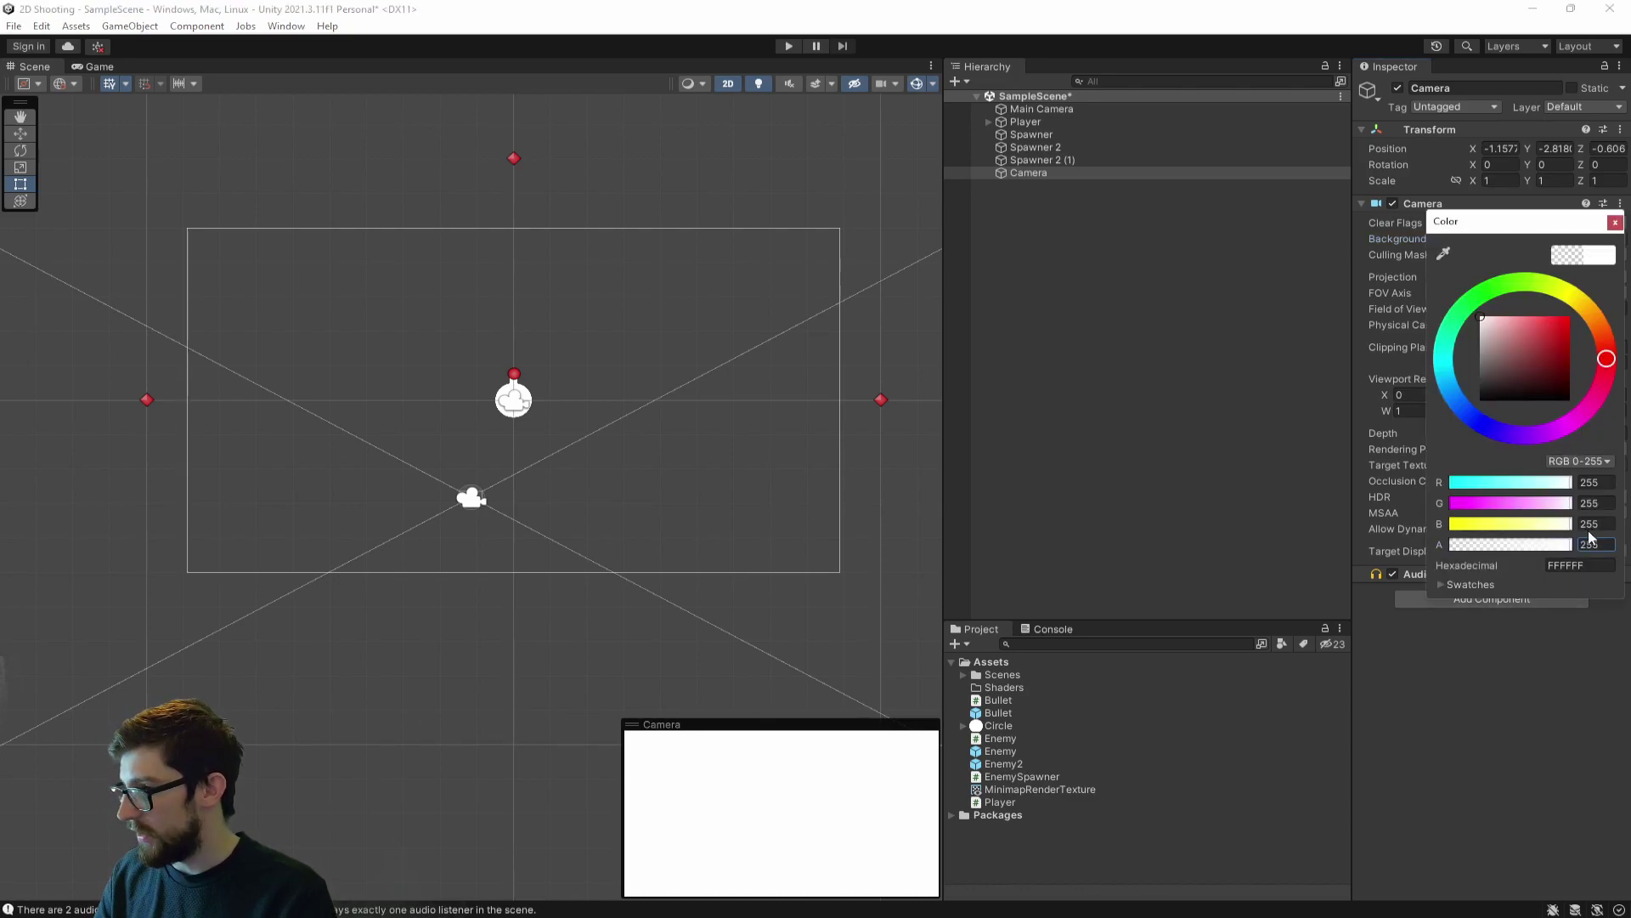
click(1614, 221)
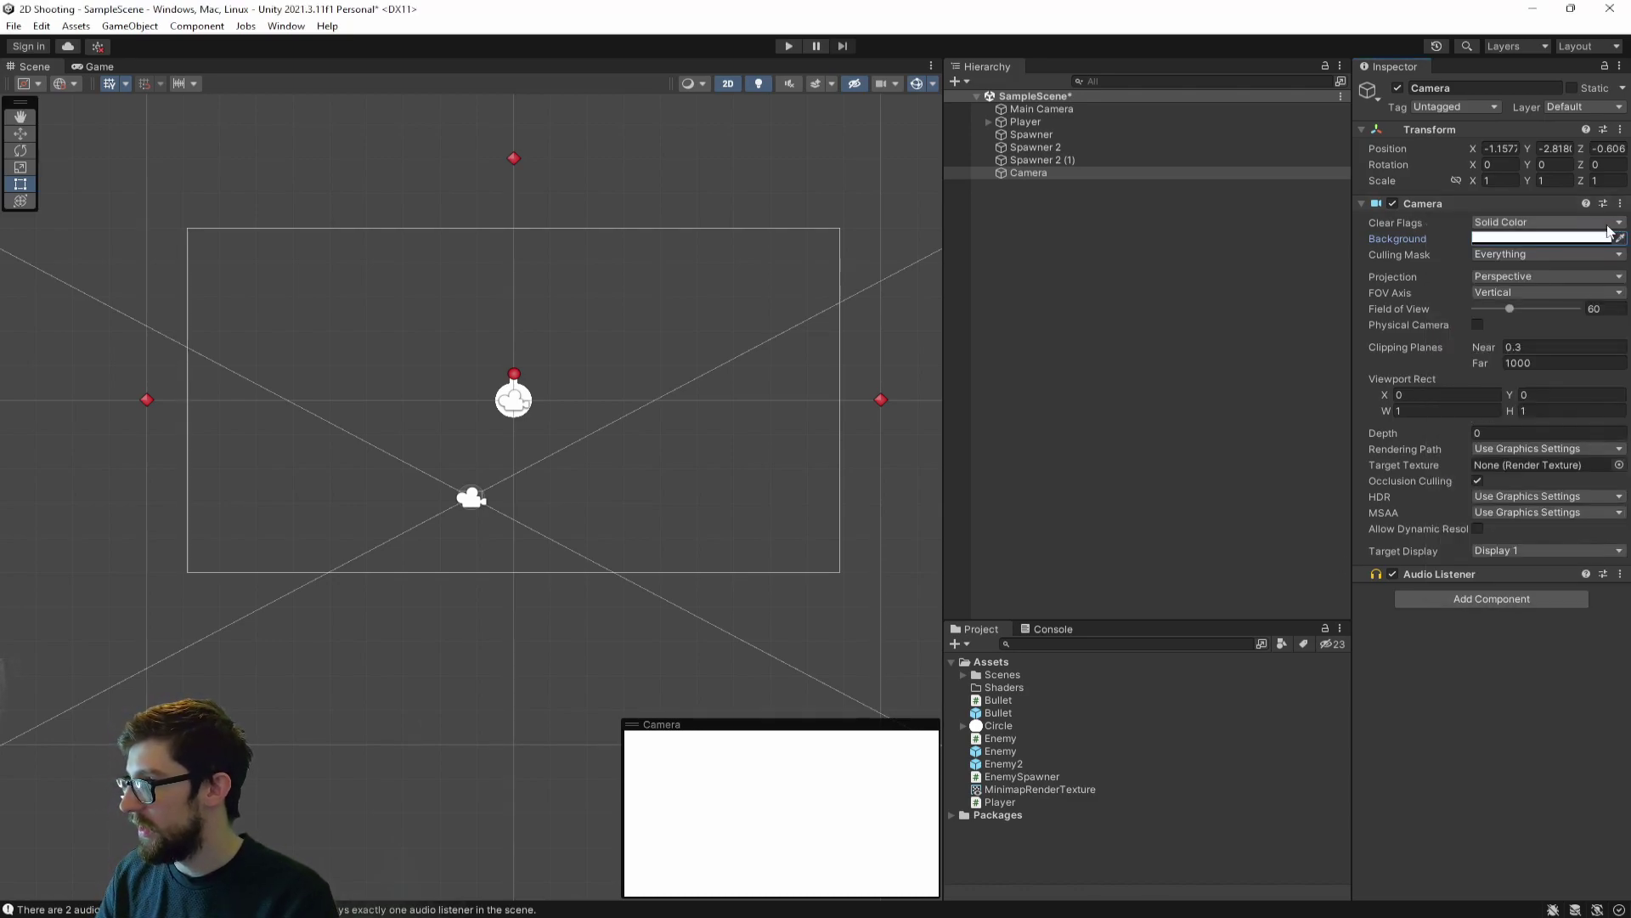
- Switch the new camera to Orthographic projection, reset its transform position to the origin, and save the scene
click(1506, 277)
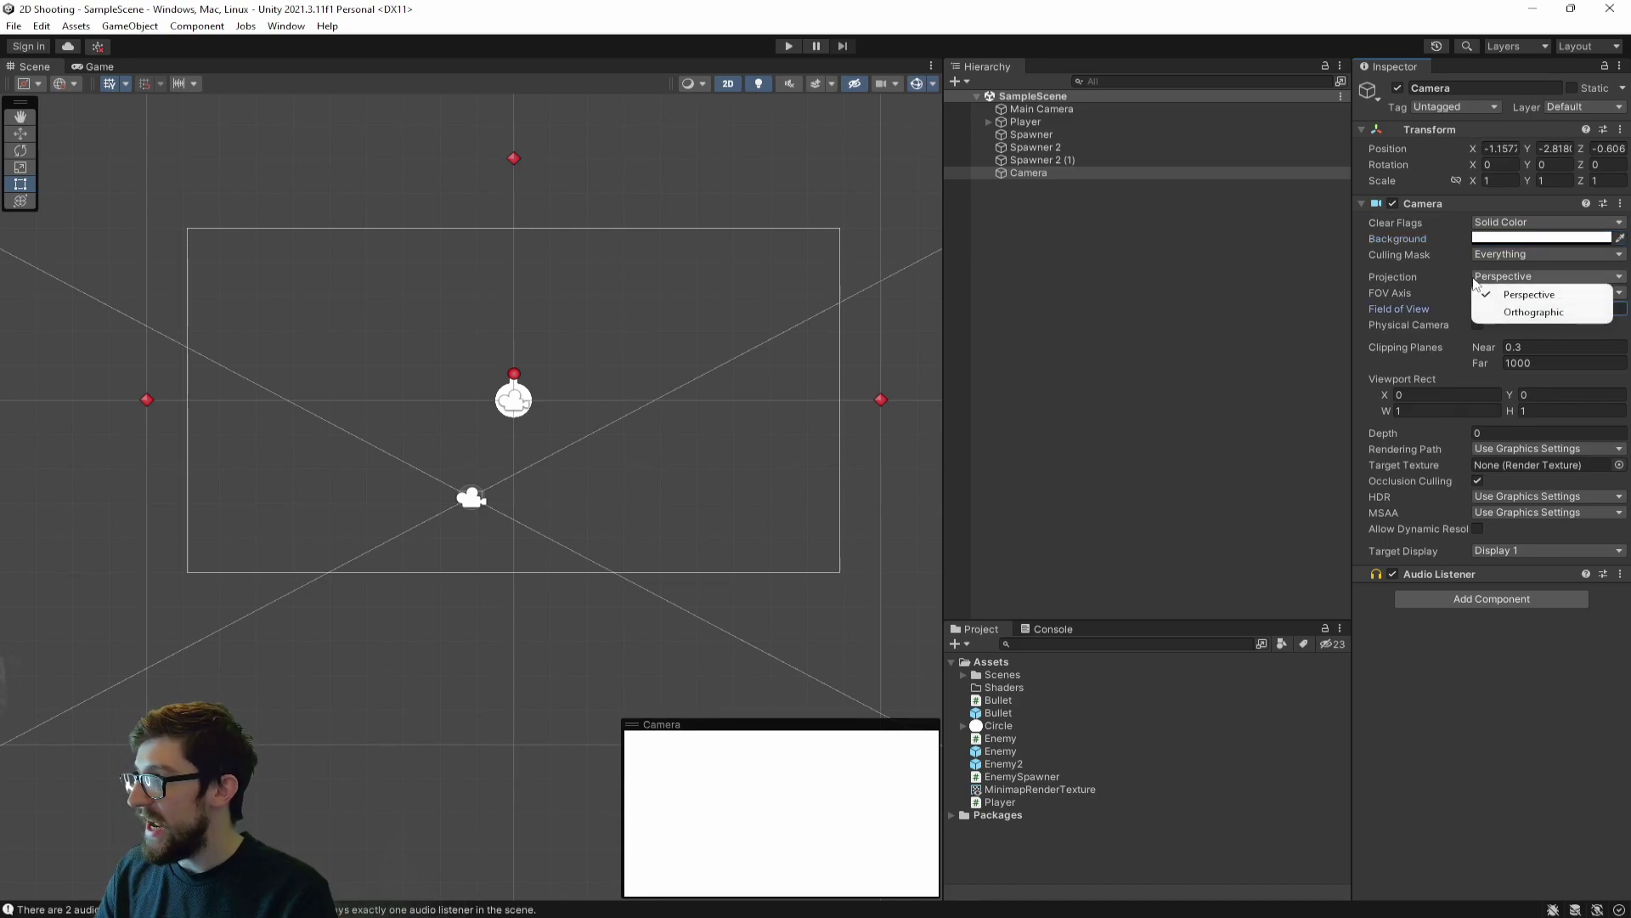
click(1499, 311)
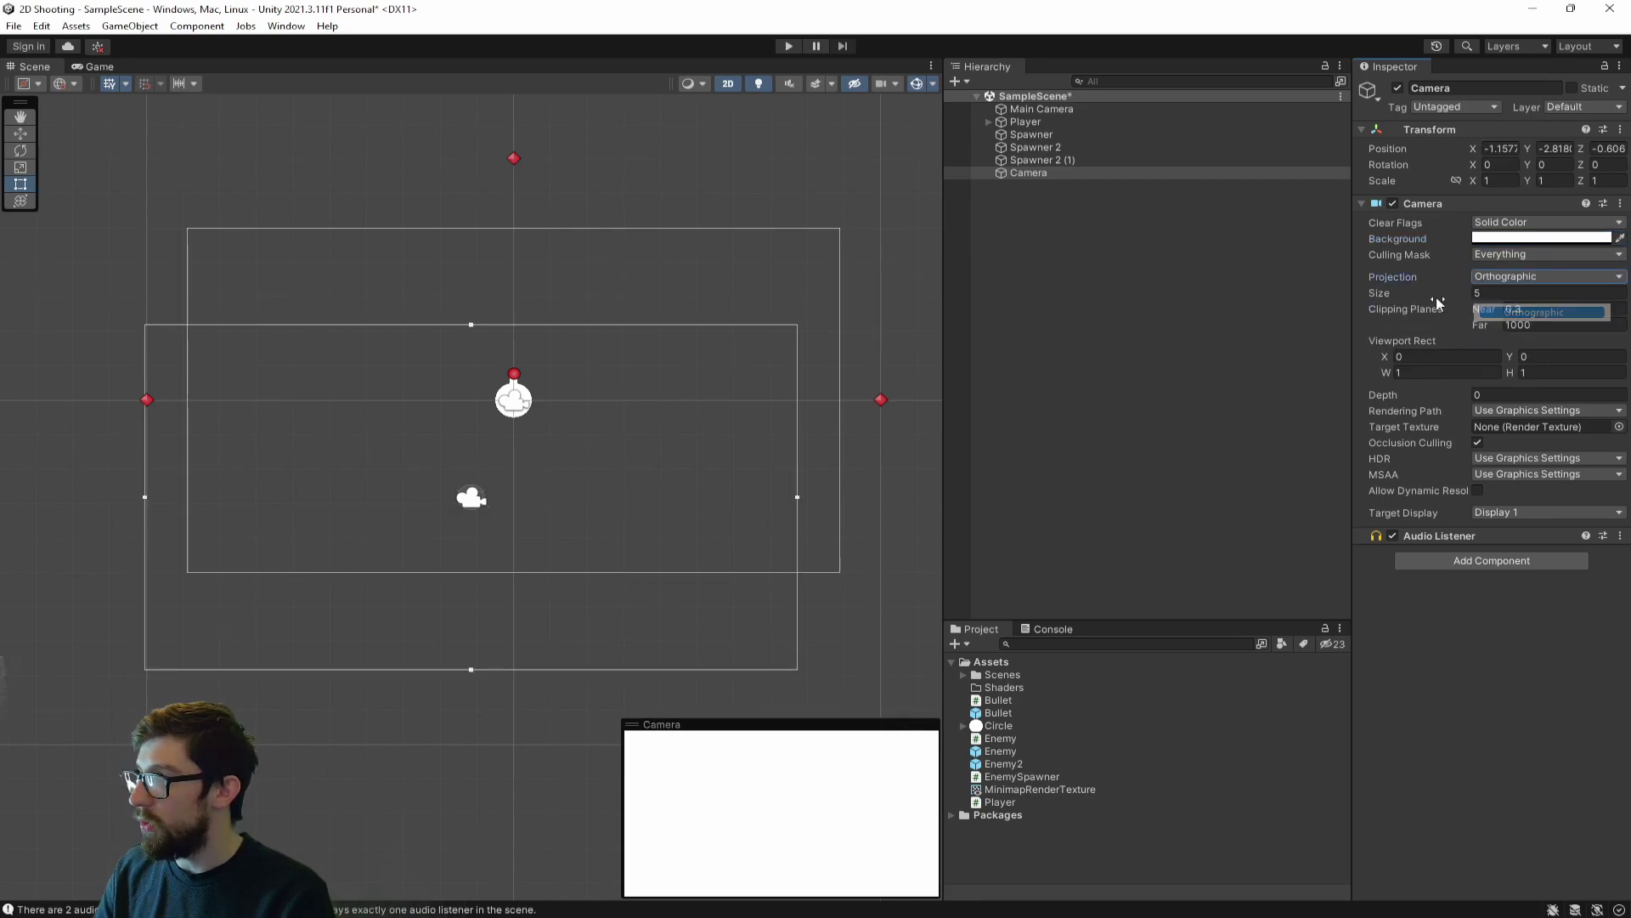
right_click(1456, 140)
click(1448, 145)
key(ctrl+s)
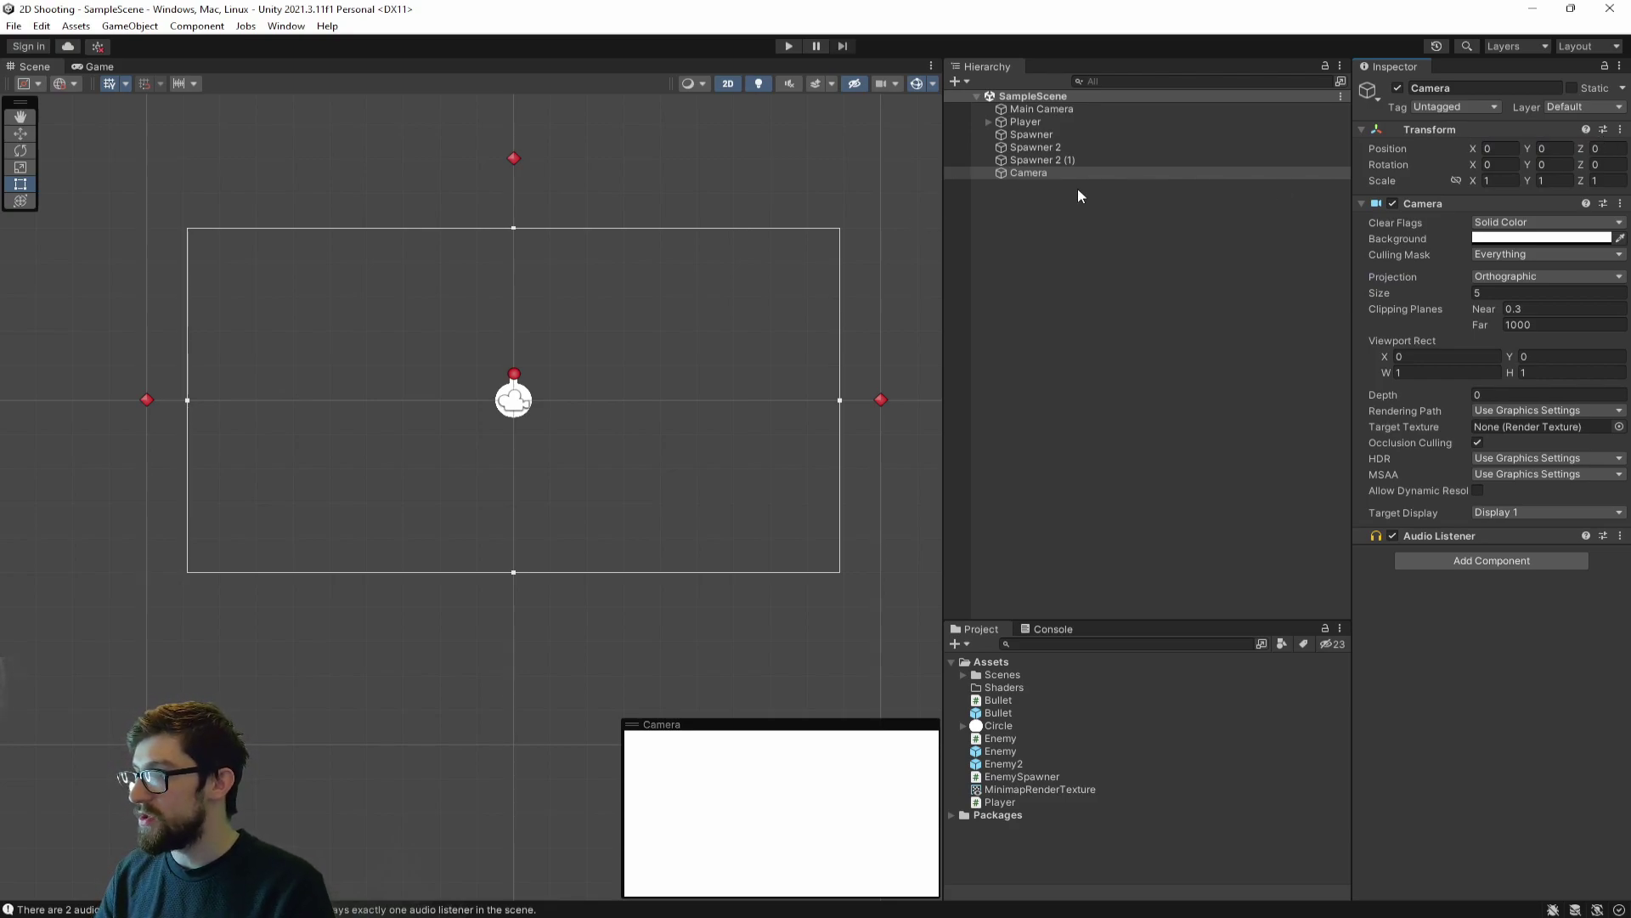
- Make the new camera a child of Main Camera and rename it Minimap
drag(1043, 173, 1072, 111)
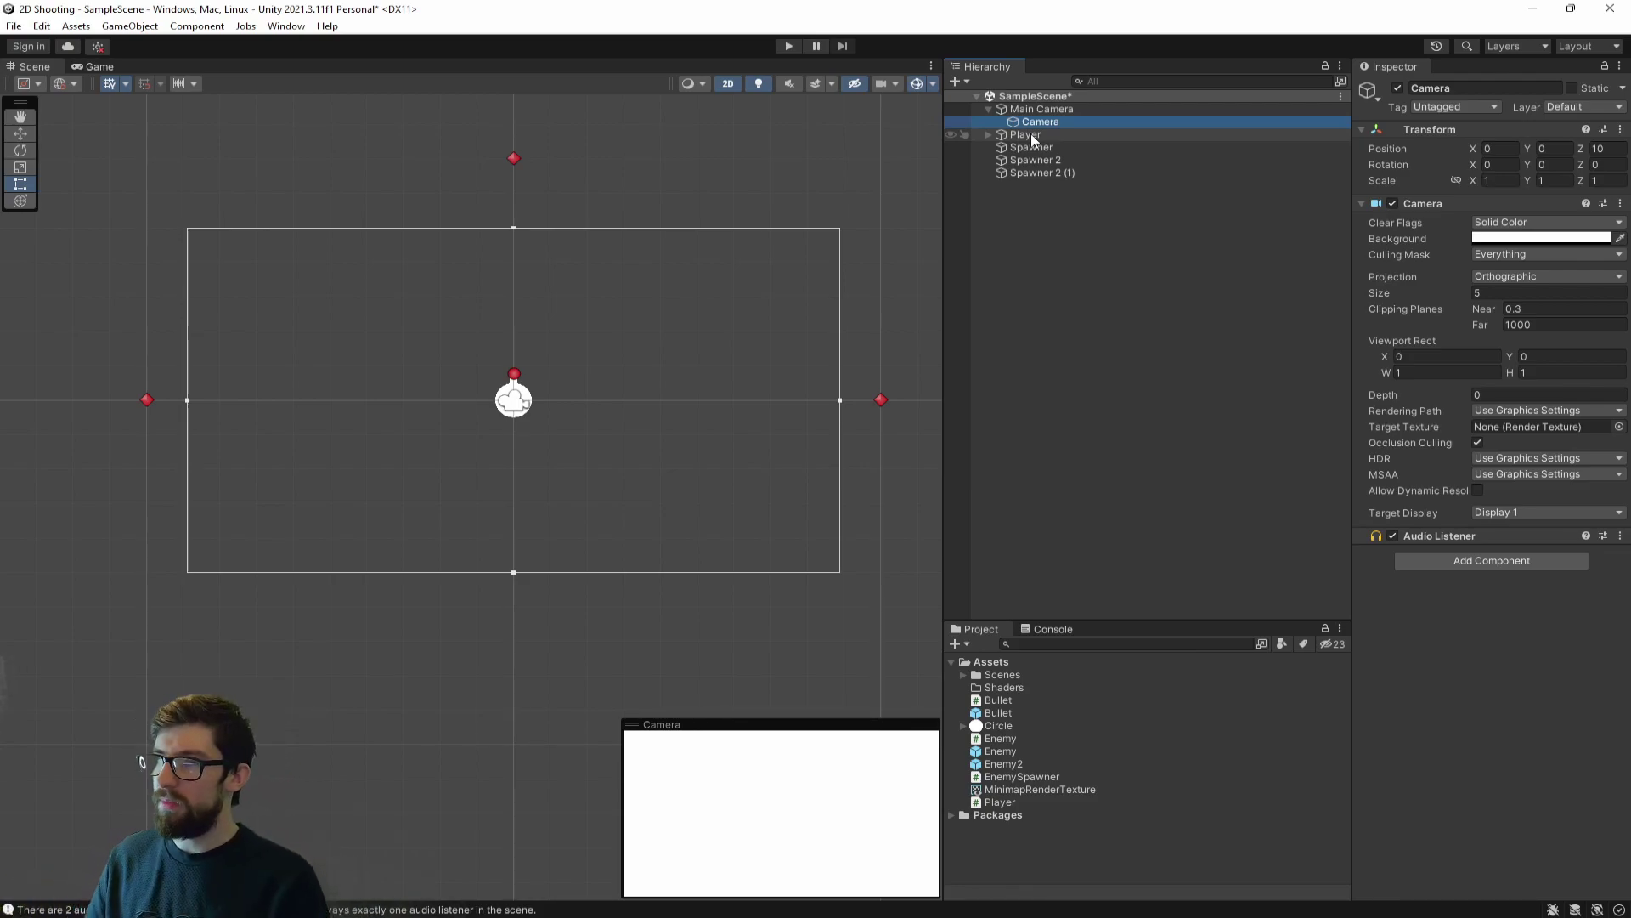
click(1061, 121)
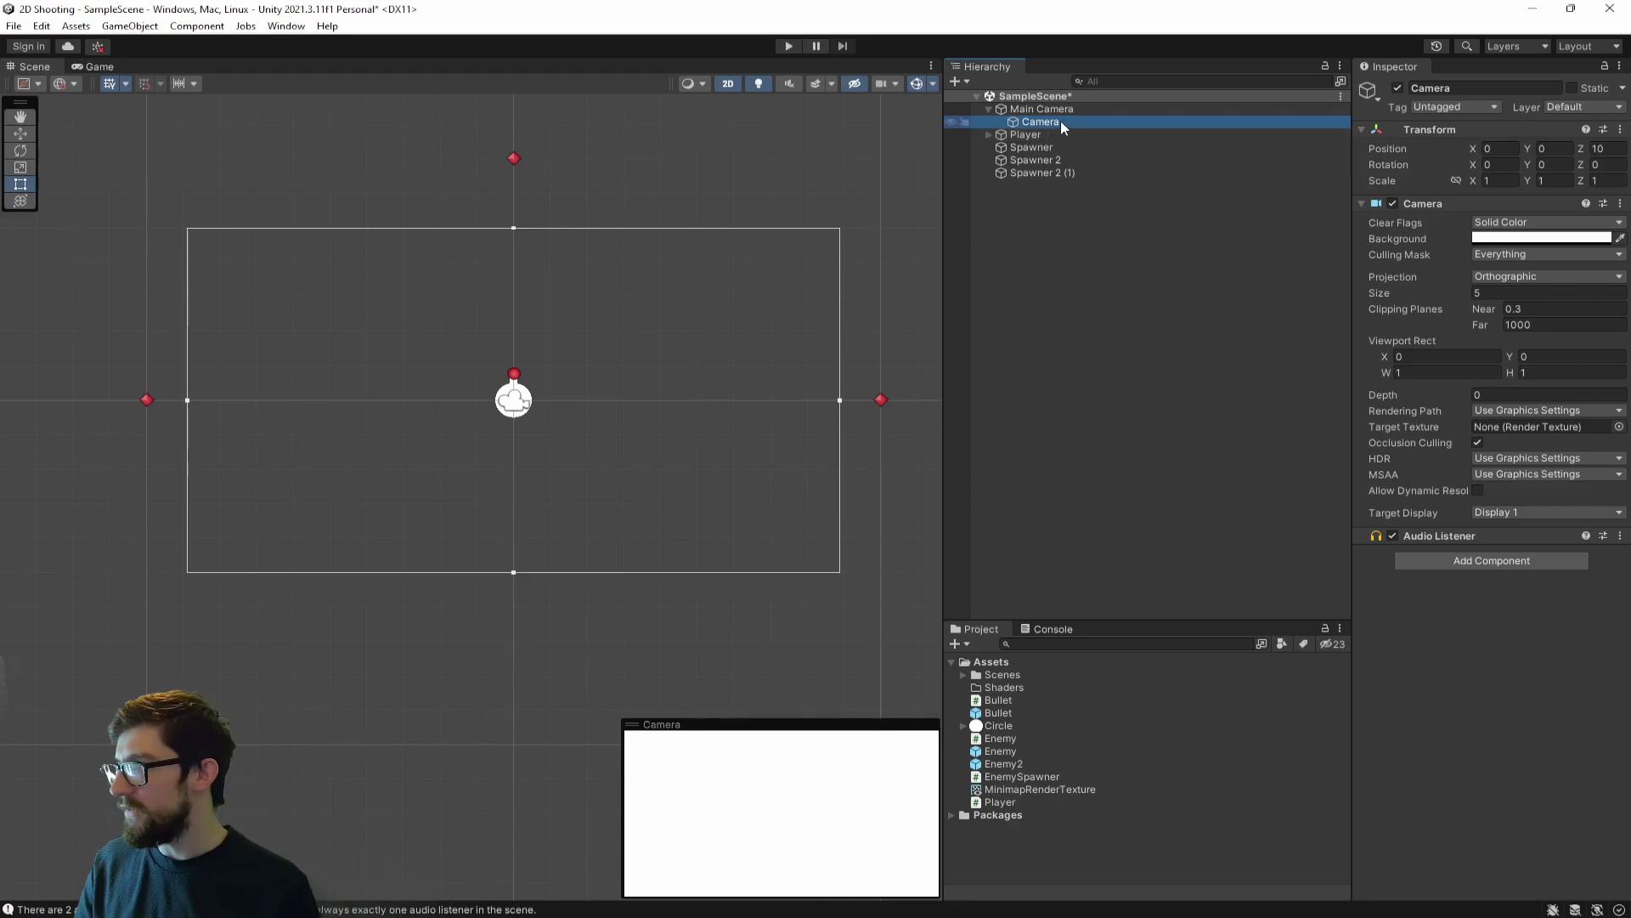
text(Minima)
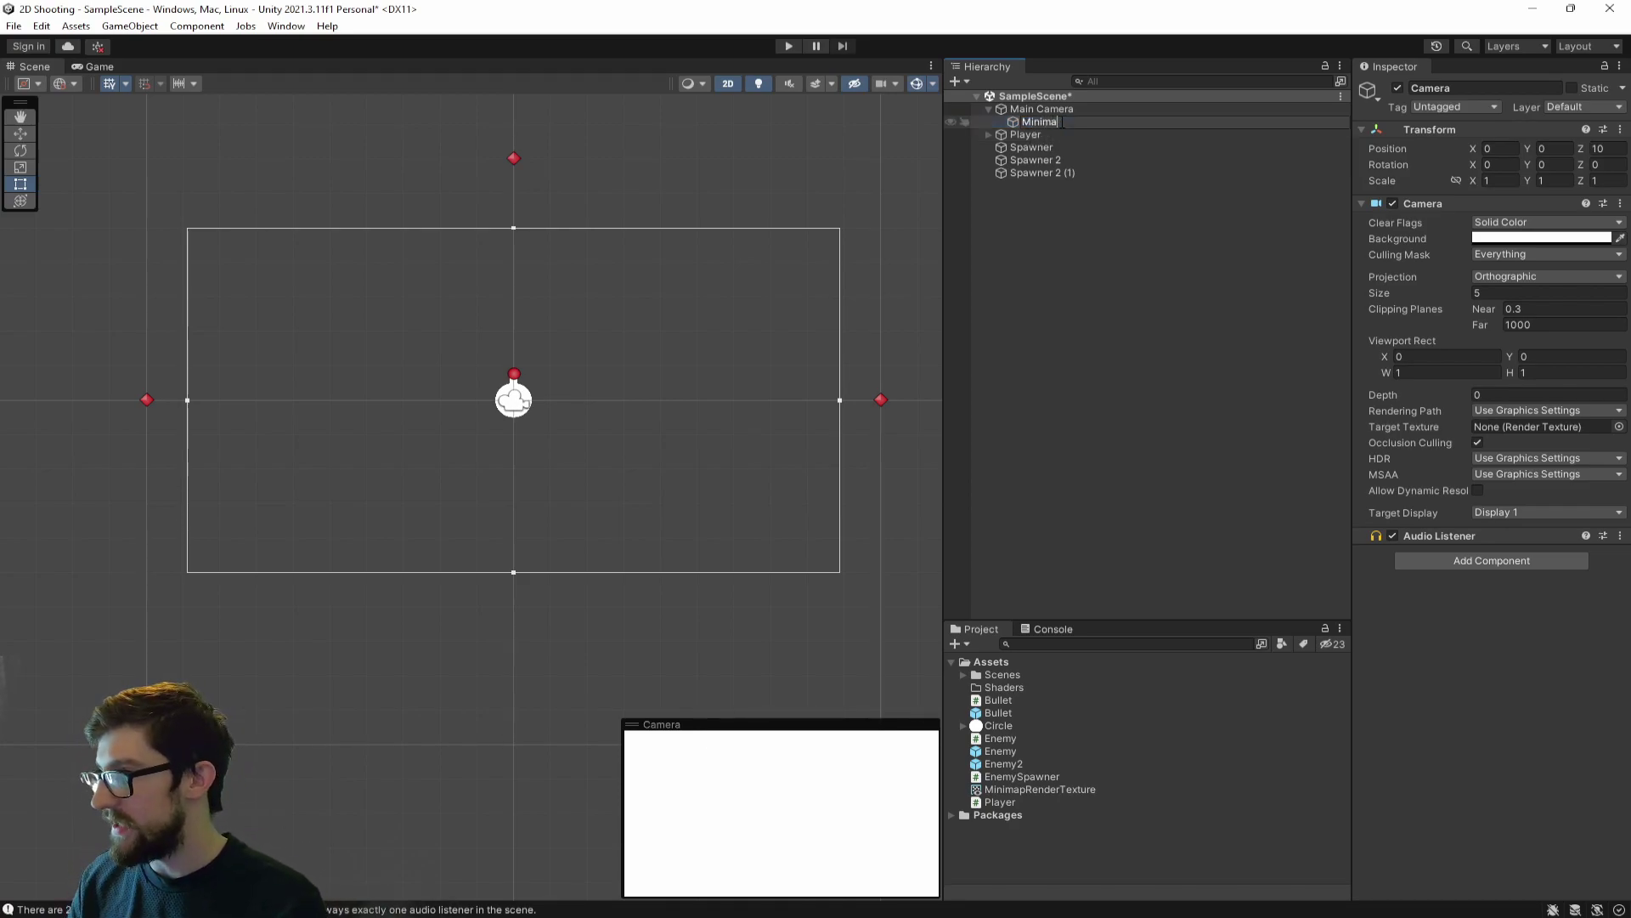
text(p)
key(Return)
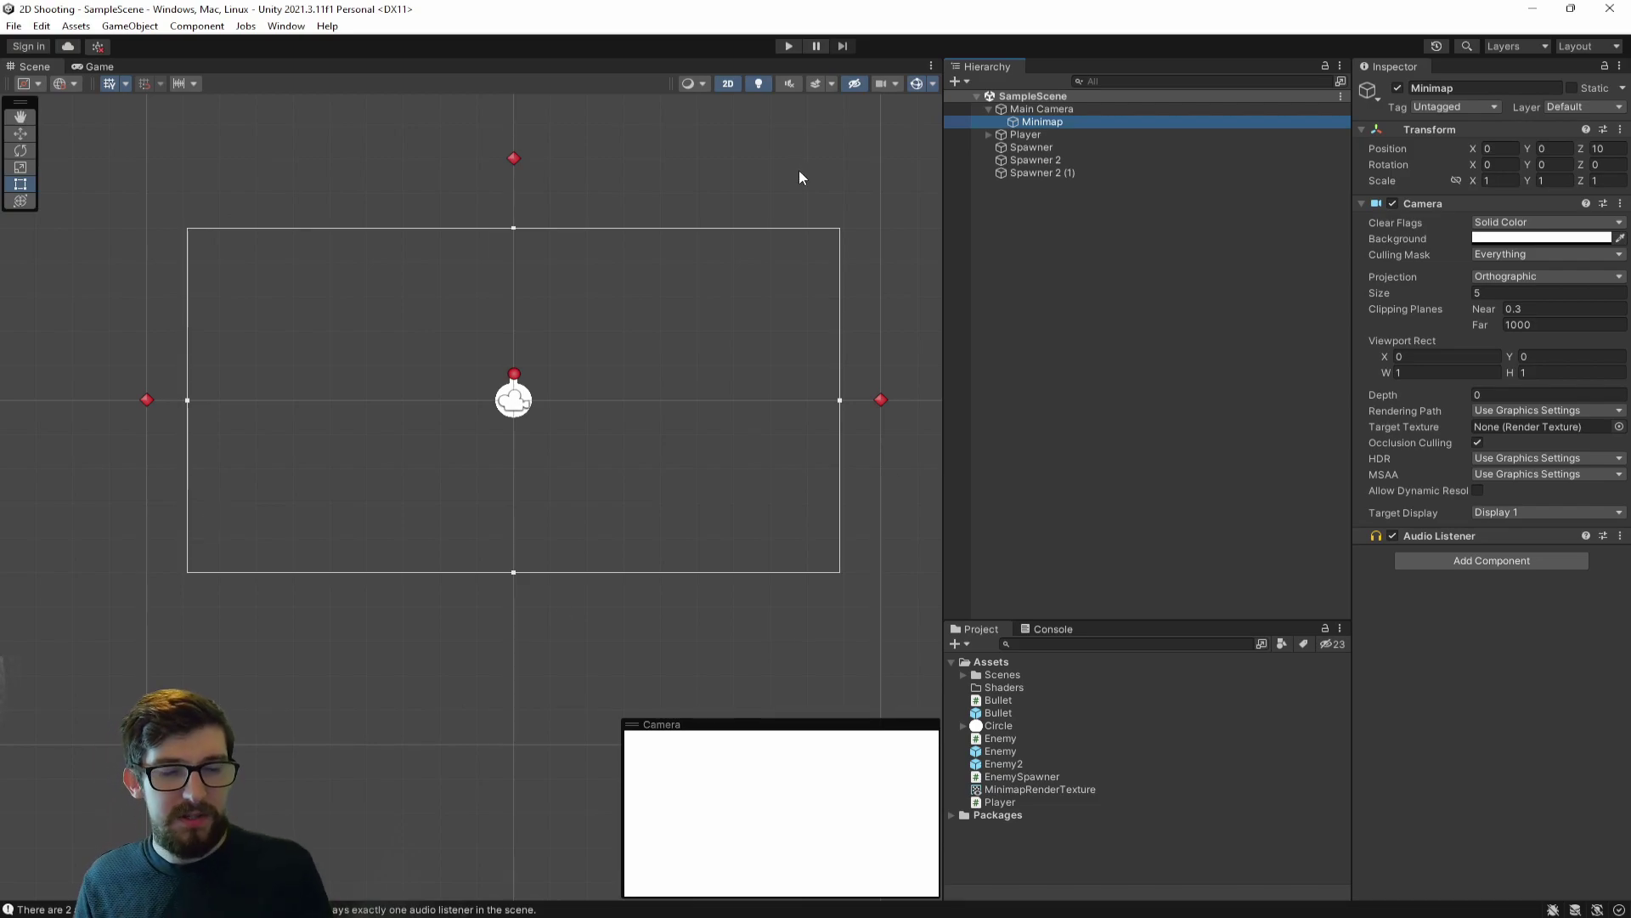
- Set the Minimap camera's orthographic size to 15 and save the scene
click(1514, 292)
text(15)
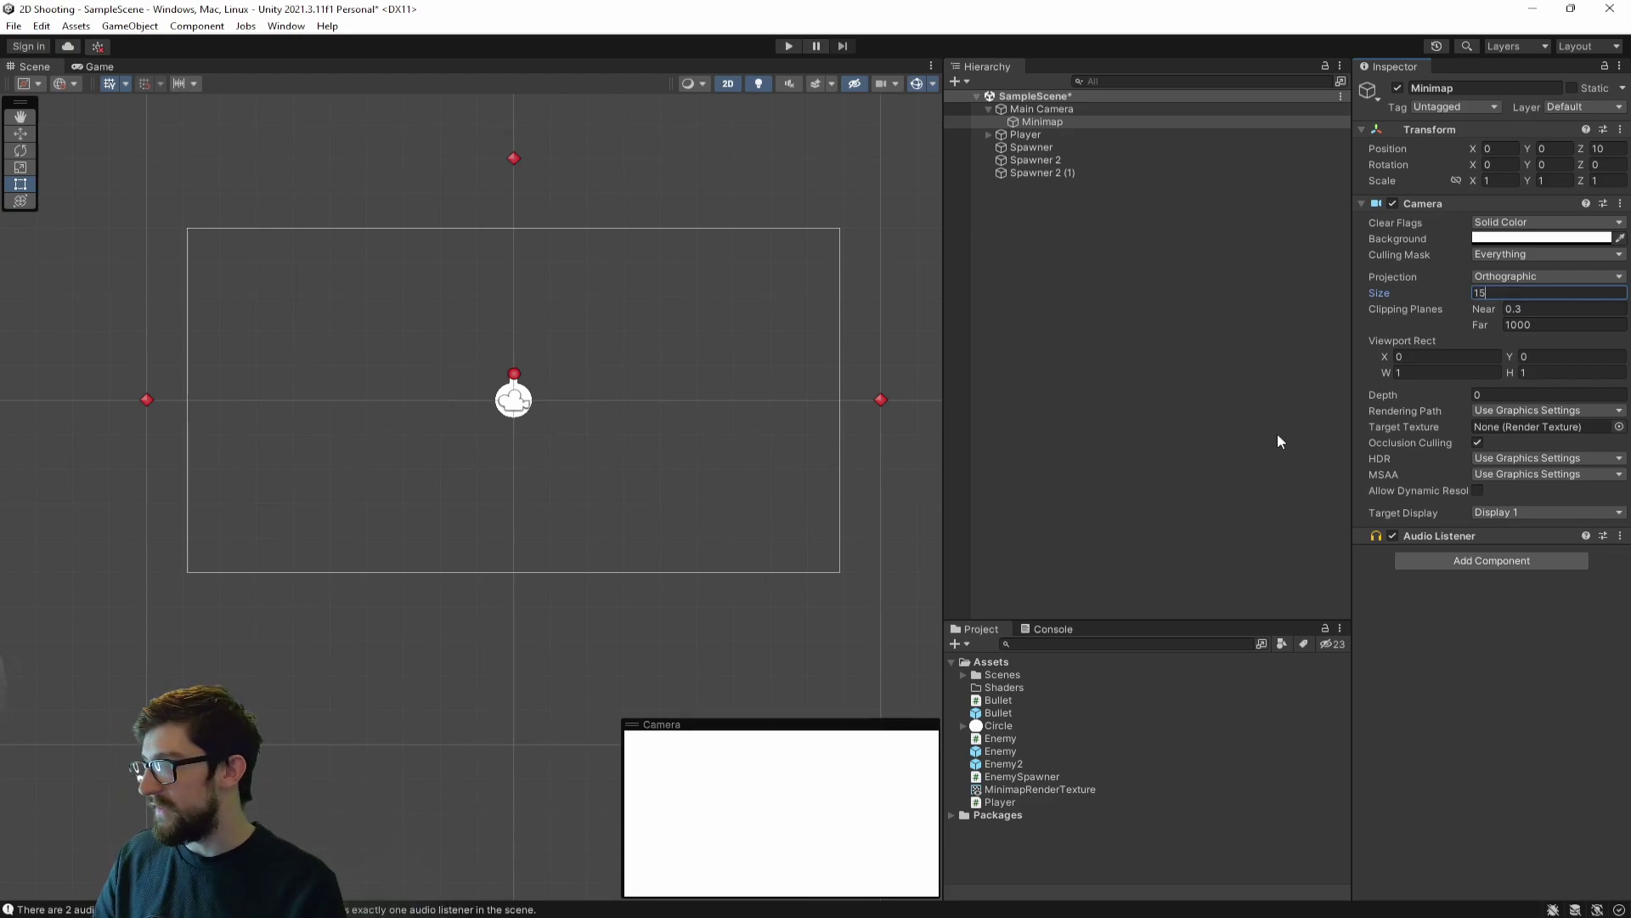
scroll(629, 442, down, 5)
middle_drag(629, 441, 380, 509)
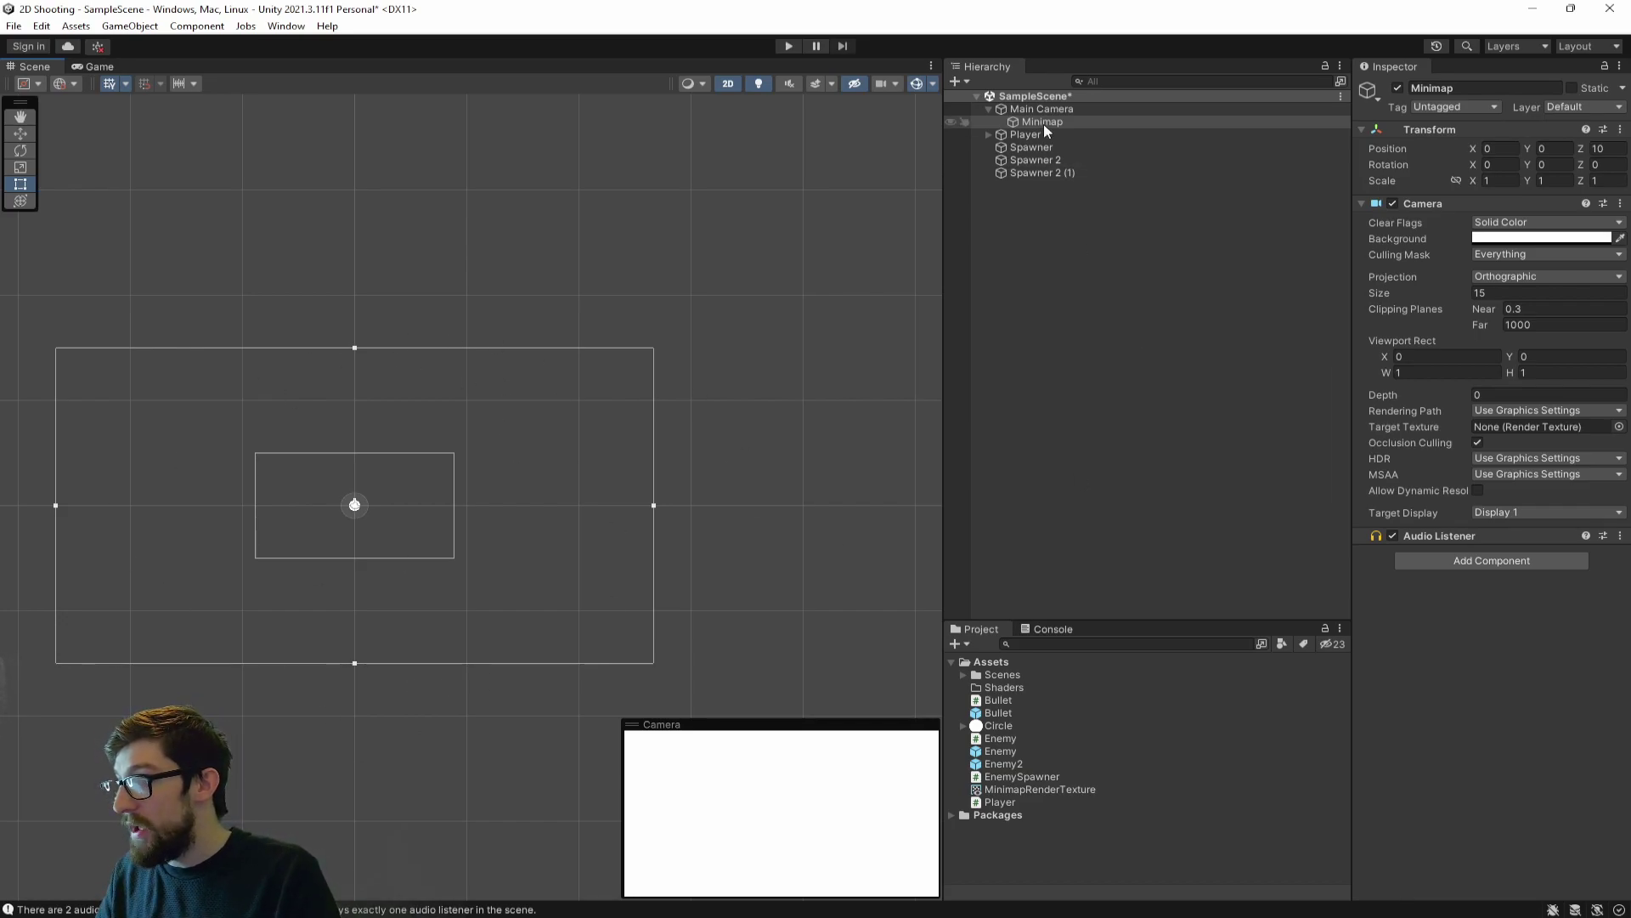
key(ctrl+s)
- Move the Spawner above the player farther up, to about Y 9
key(f)
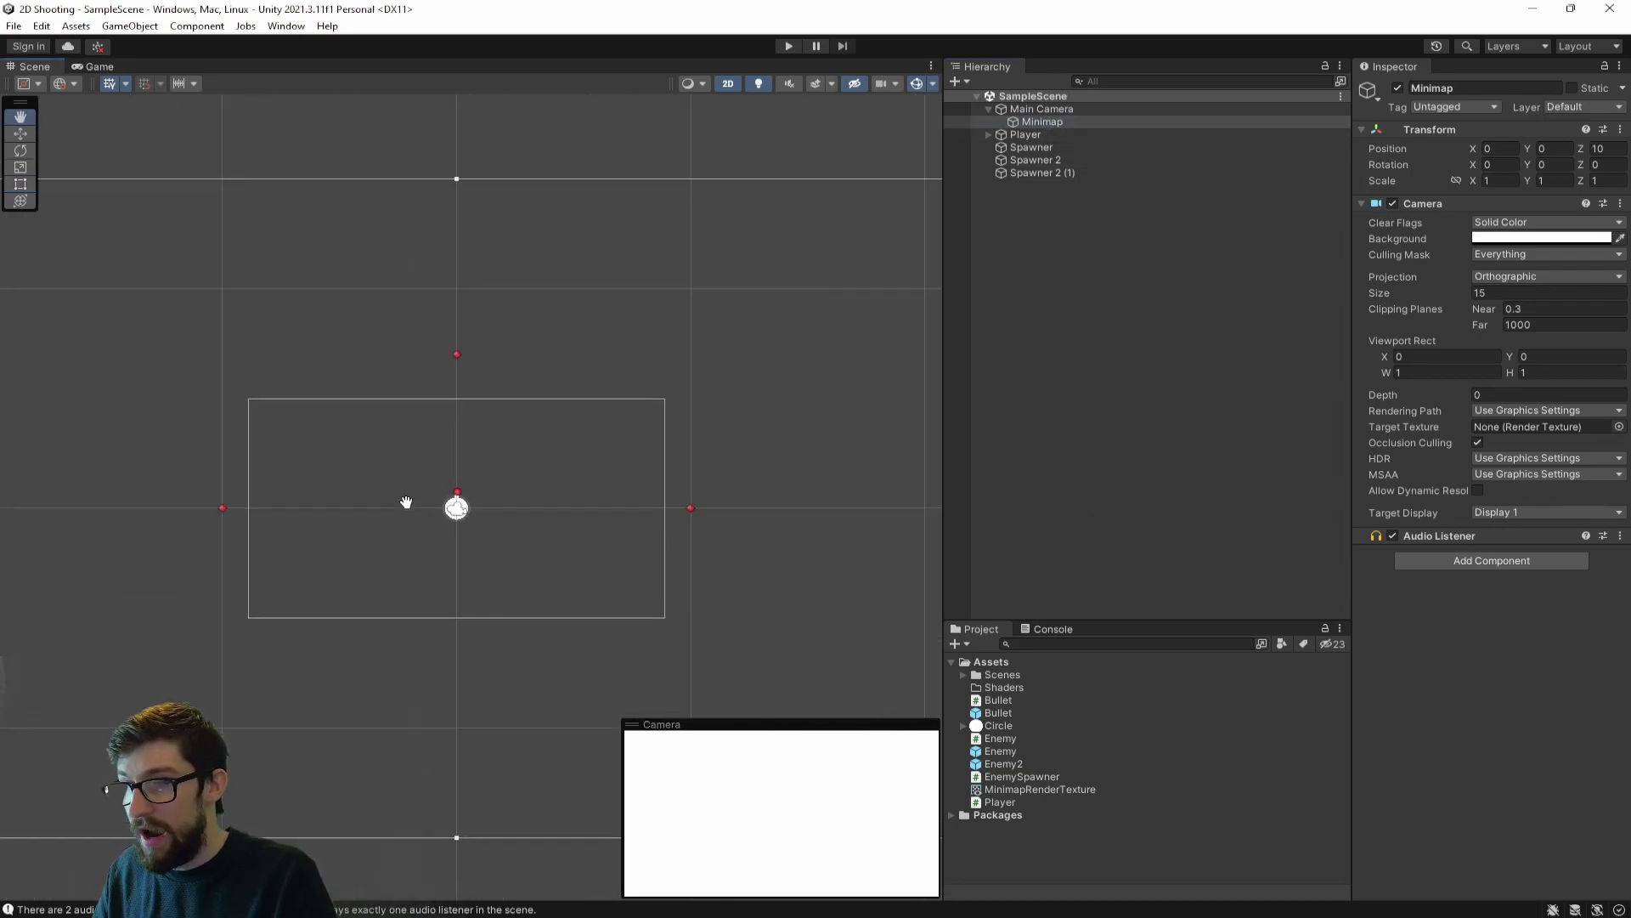
scroll(406, 502, up, 5)
key(t)
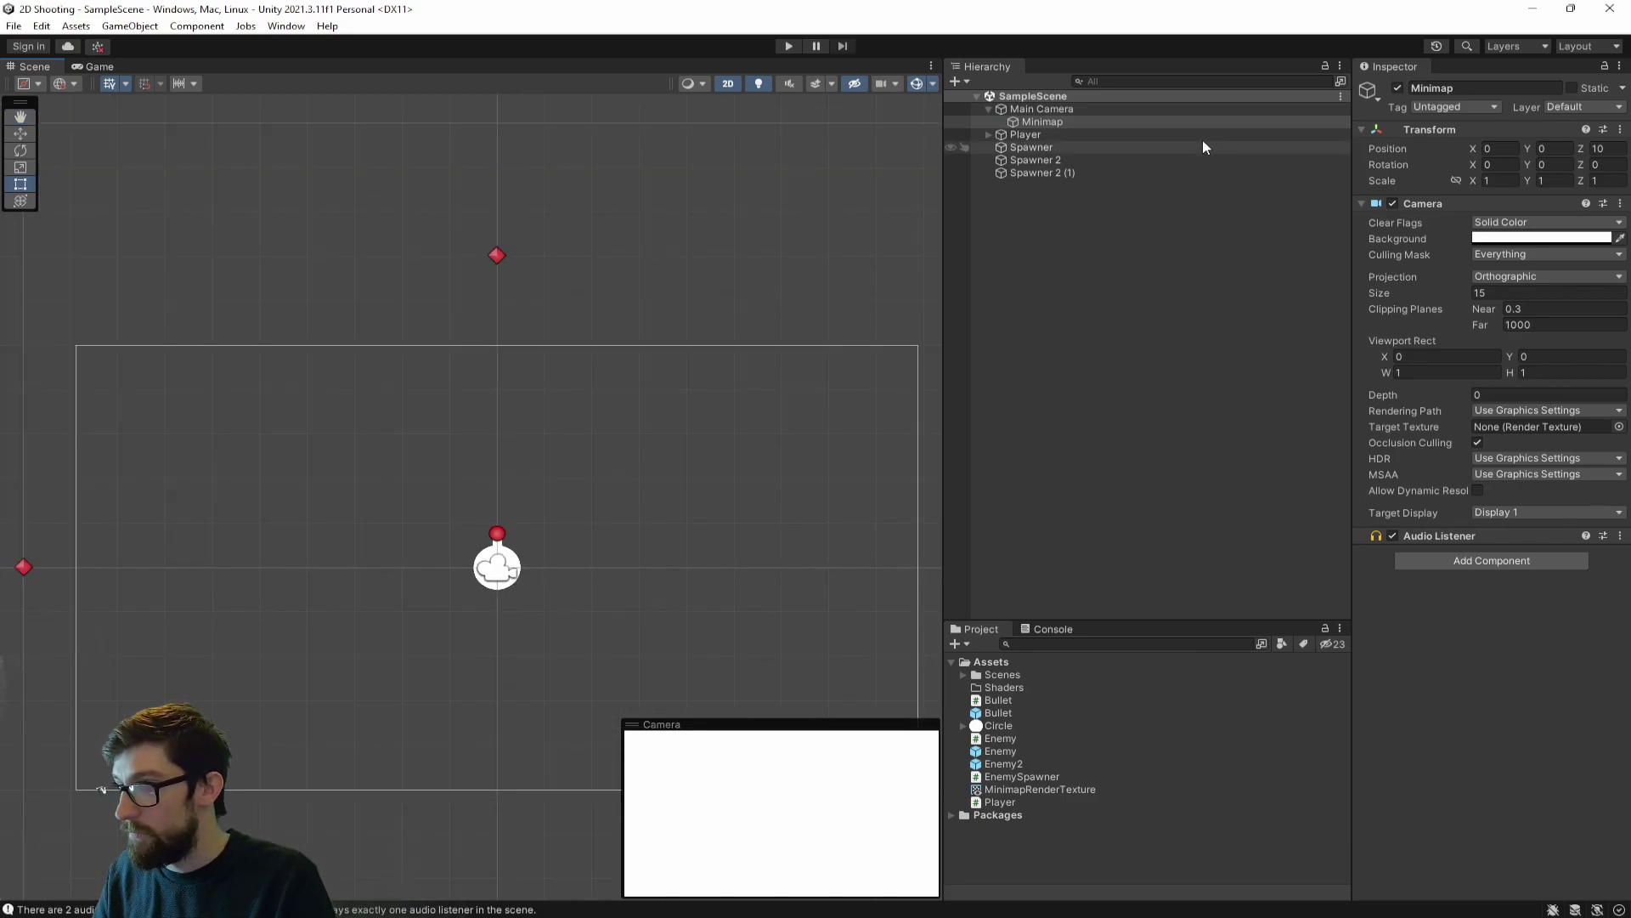
click(1044, 148)
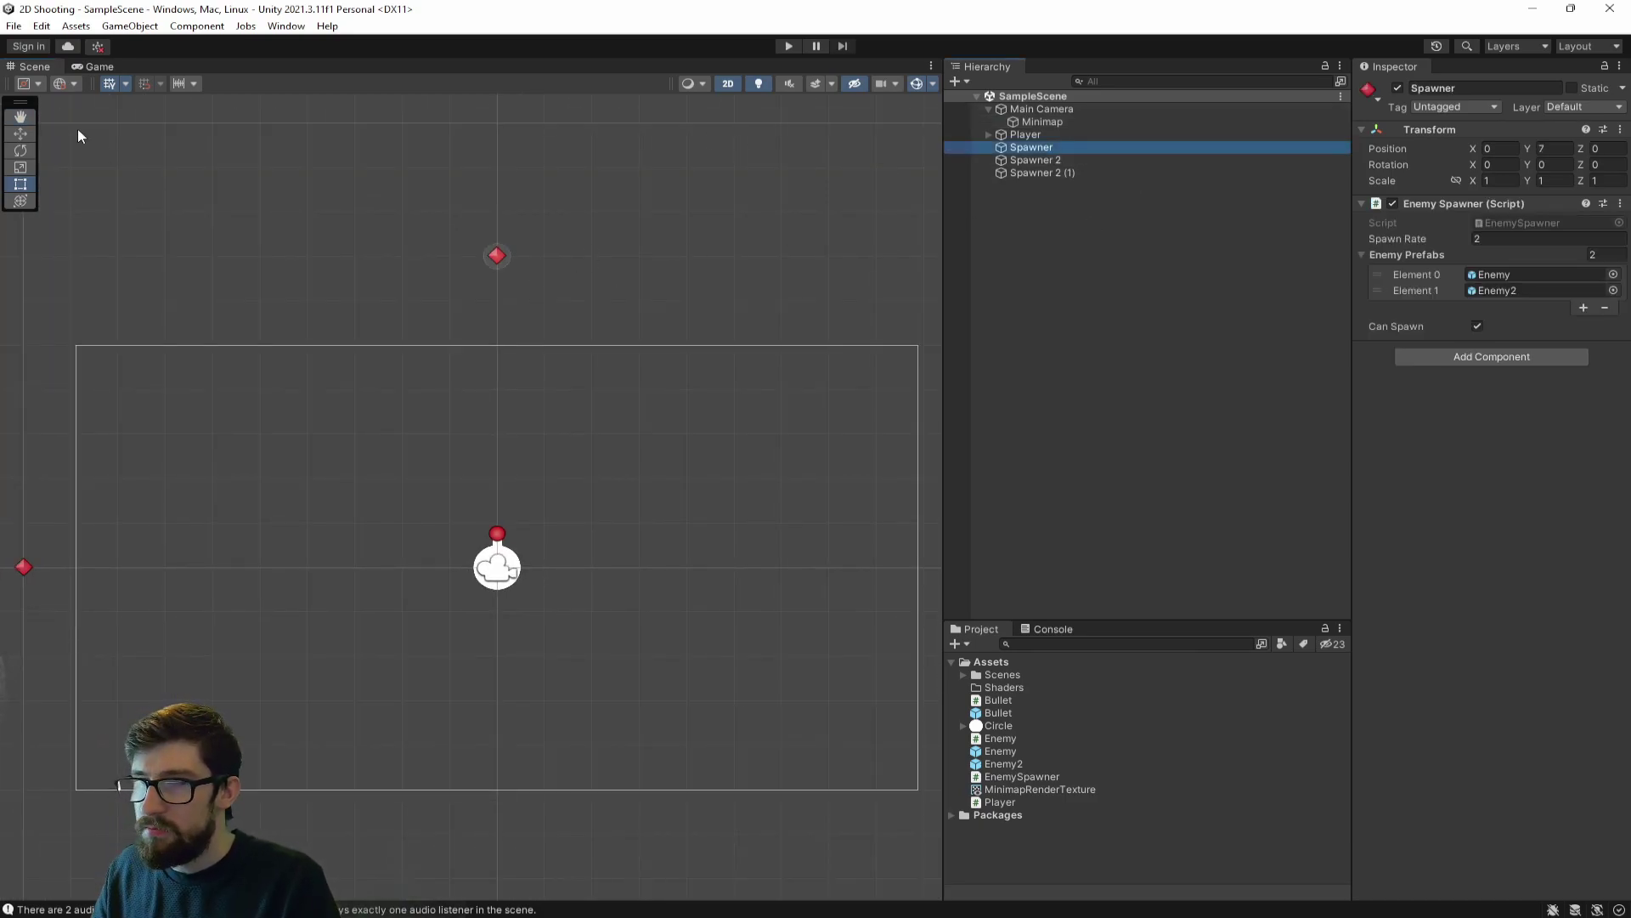
click(20, 133)
drag(499, 194, 512, 110)
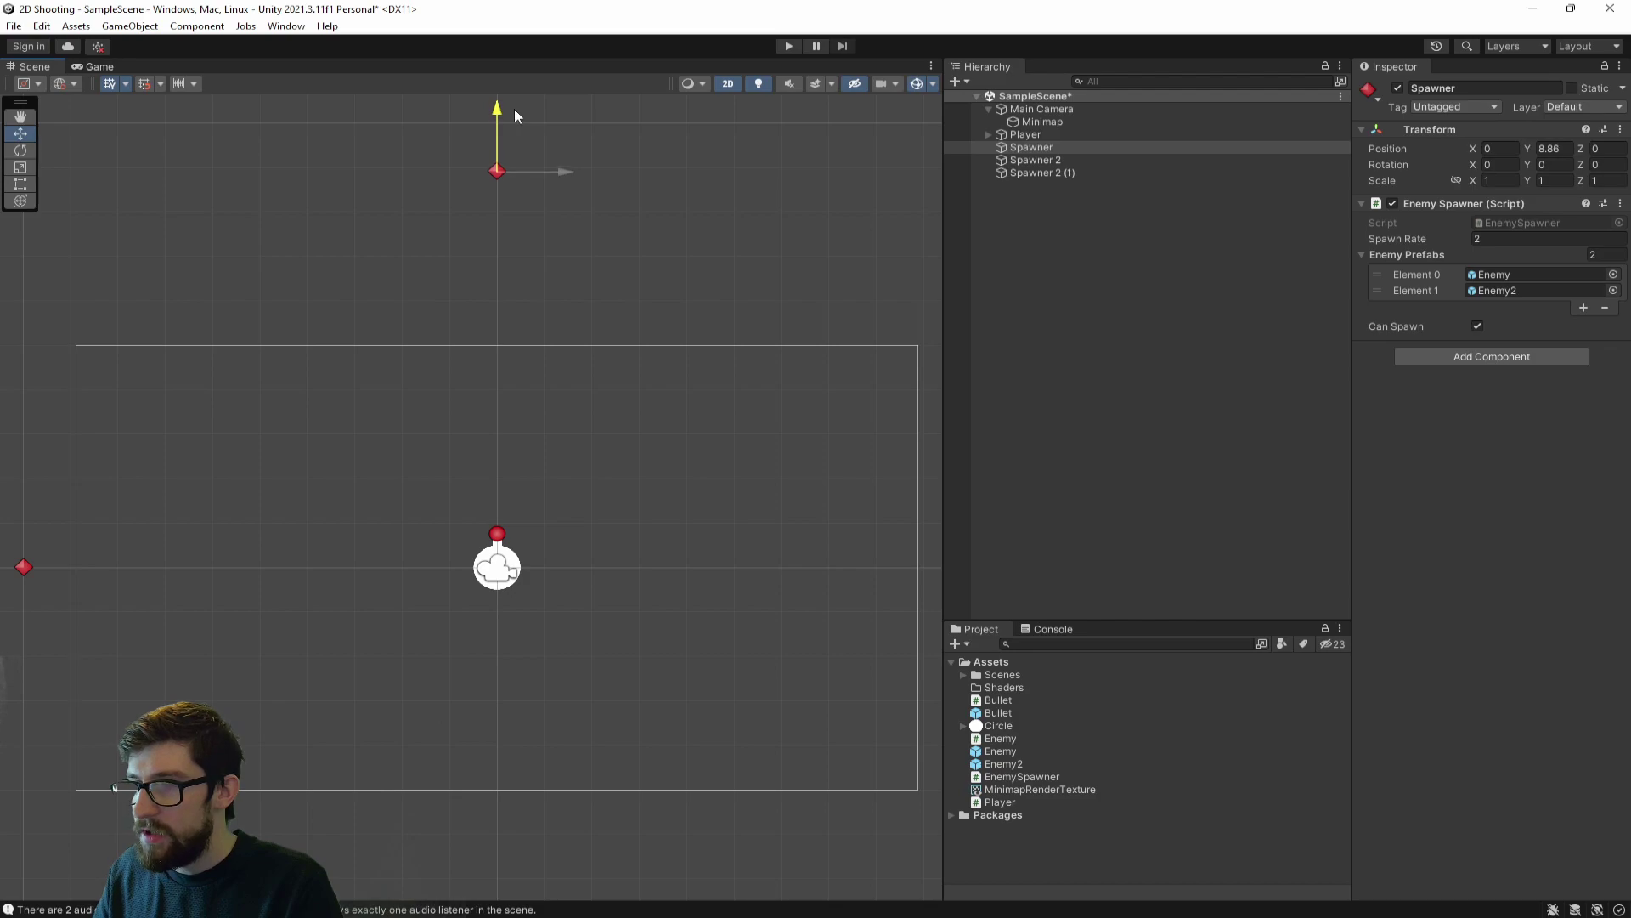
key(ctrl+z)
click(161, 83)
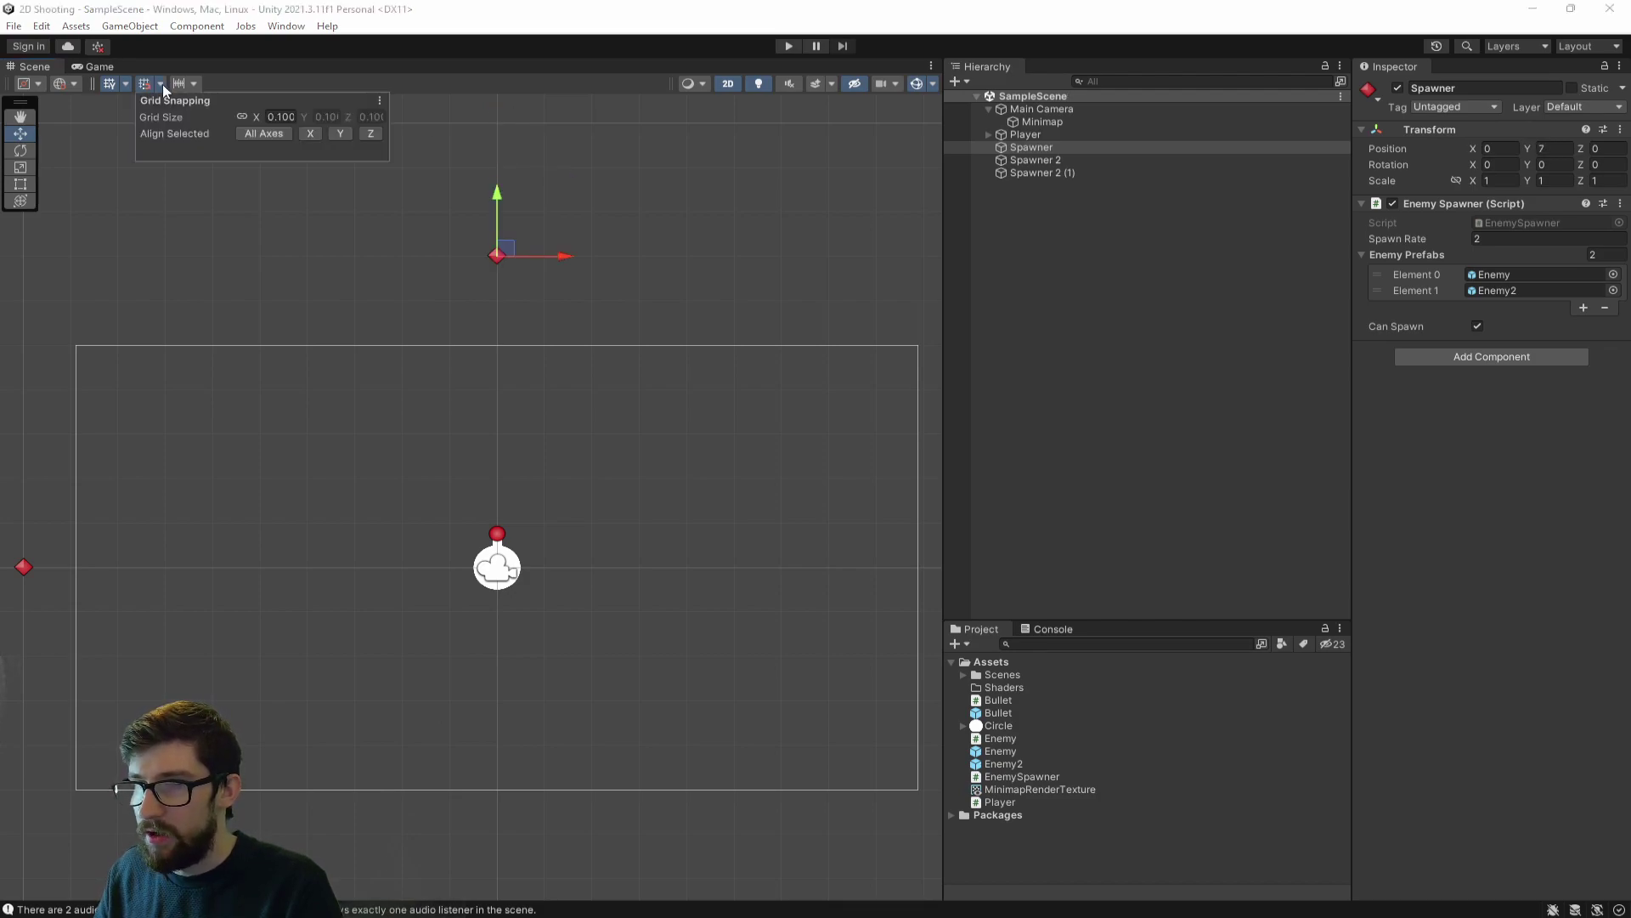
drag(503, 173, 505, 105)
scroll(428, 385, down, 1)
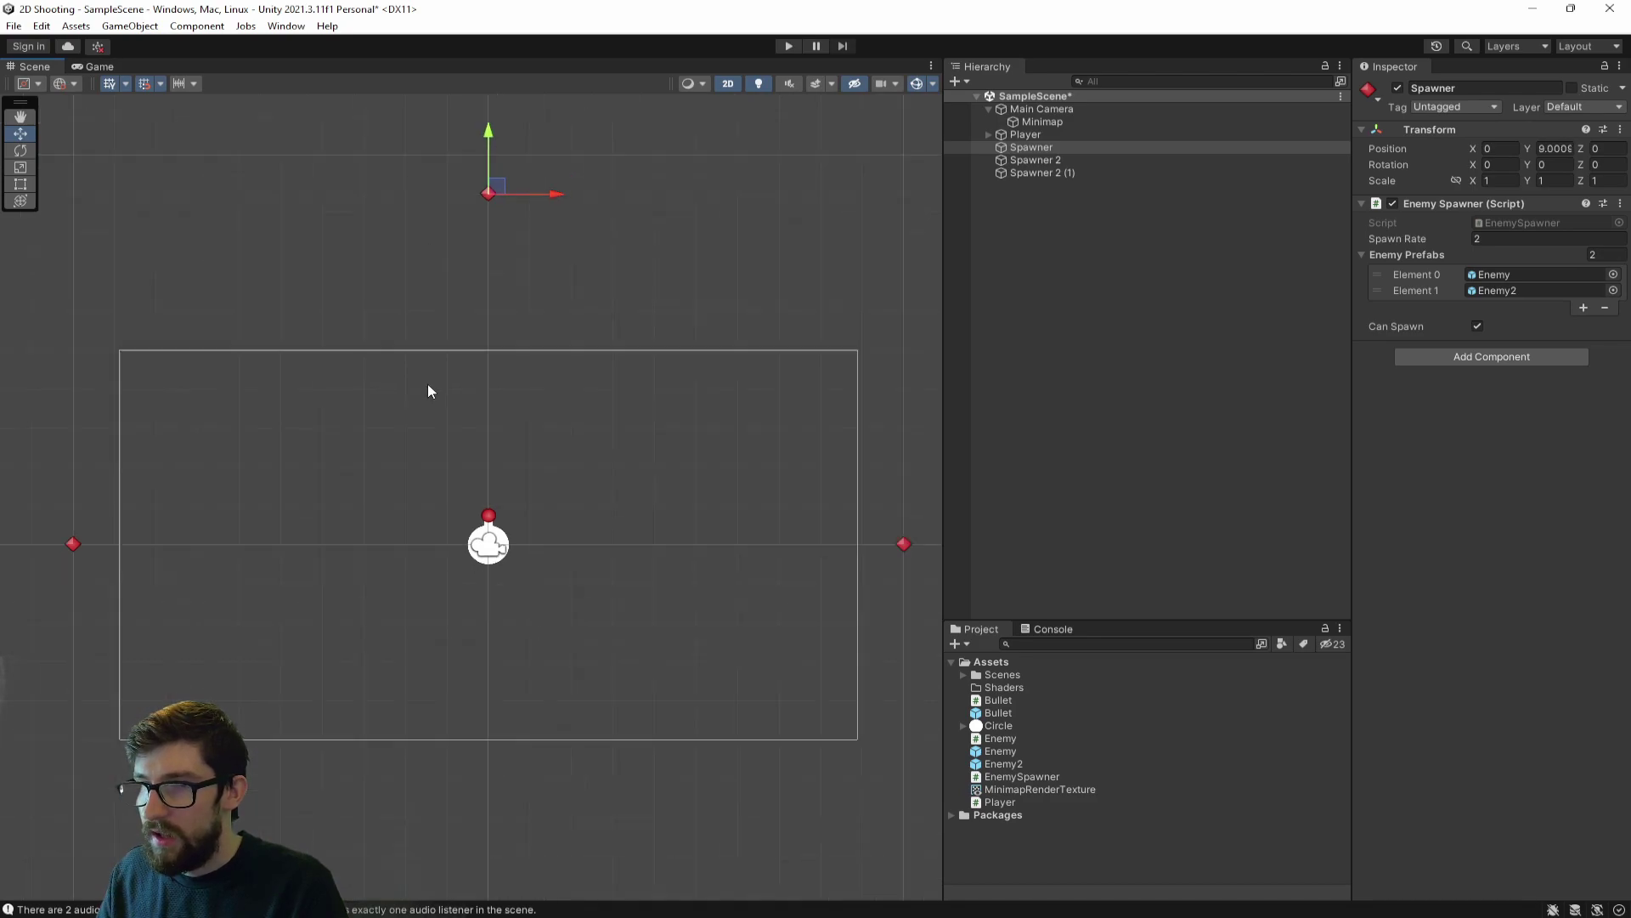
- Move the two side spawners outward, Spawner 2 (1) to about X -13 and Spawner 2 to about X 13
scroll(427, 385, down, 1)
click(164, 505)
drag(190, 503, 104, 508)
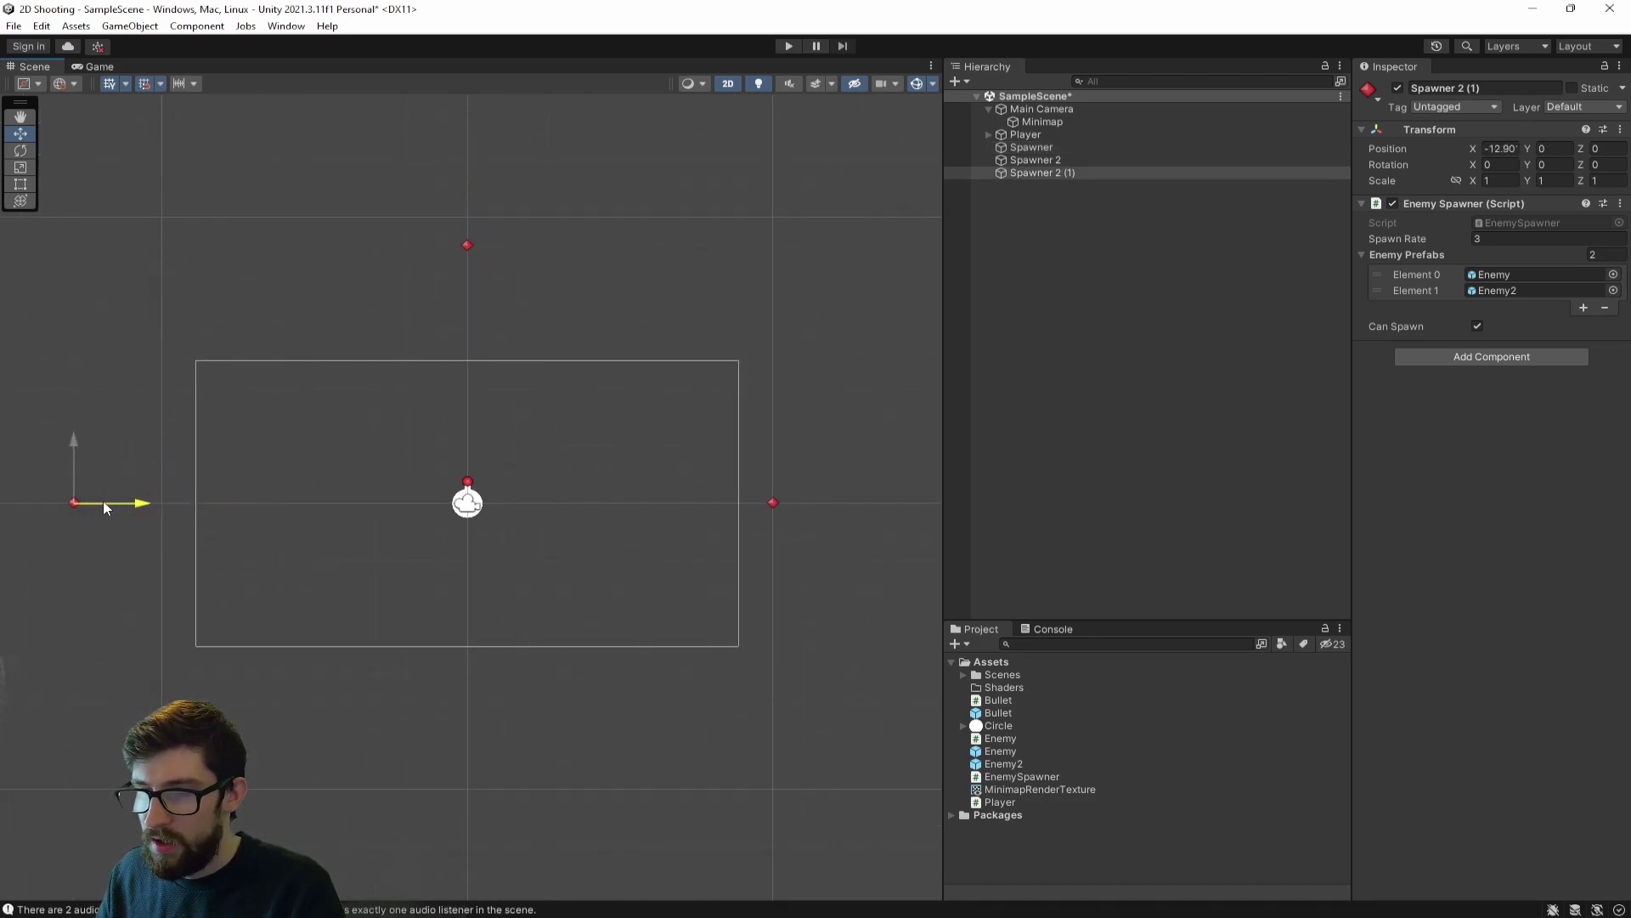
click(780, 503)
drag(782, 501, 895, 499)
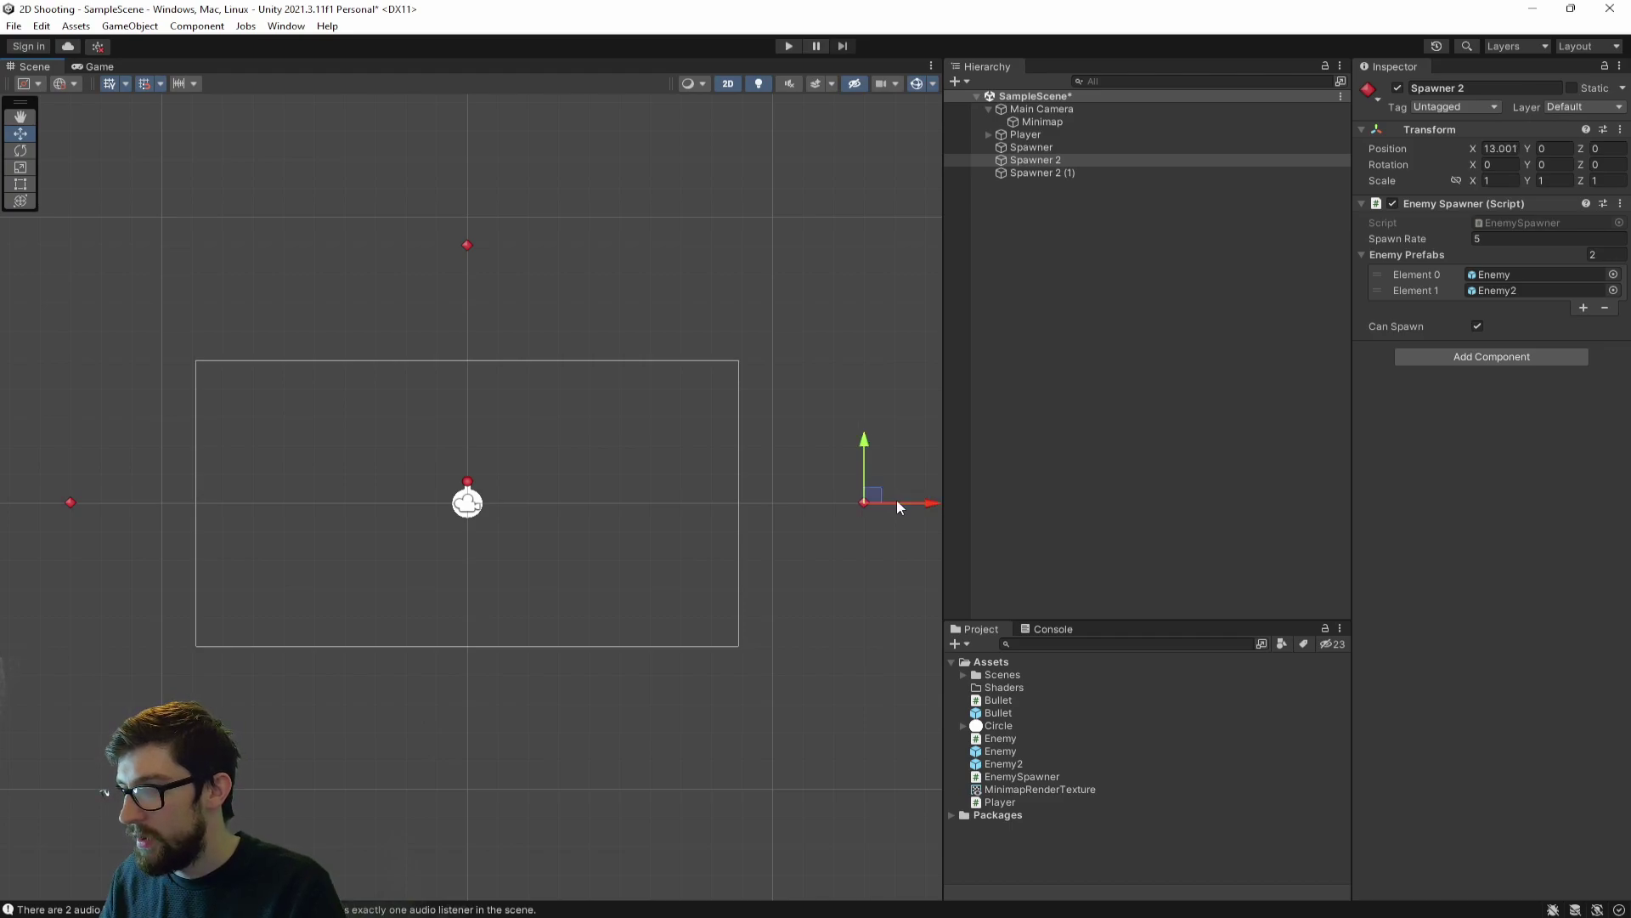
- Save the scene and check the Minimap camera's output in the Game view
key(ctrl+s)
click(1079, 175)
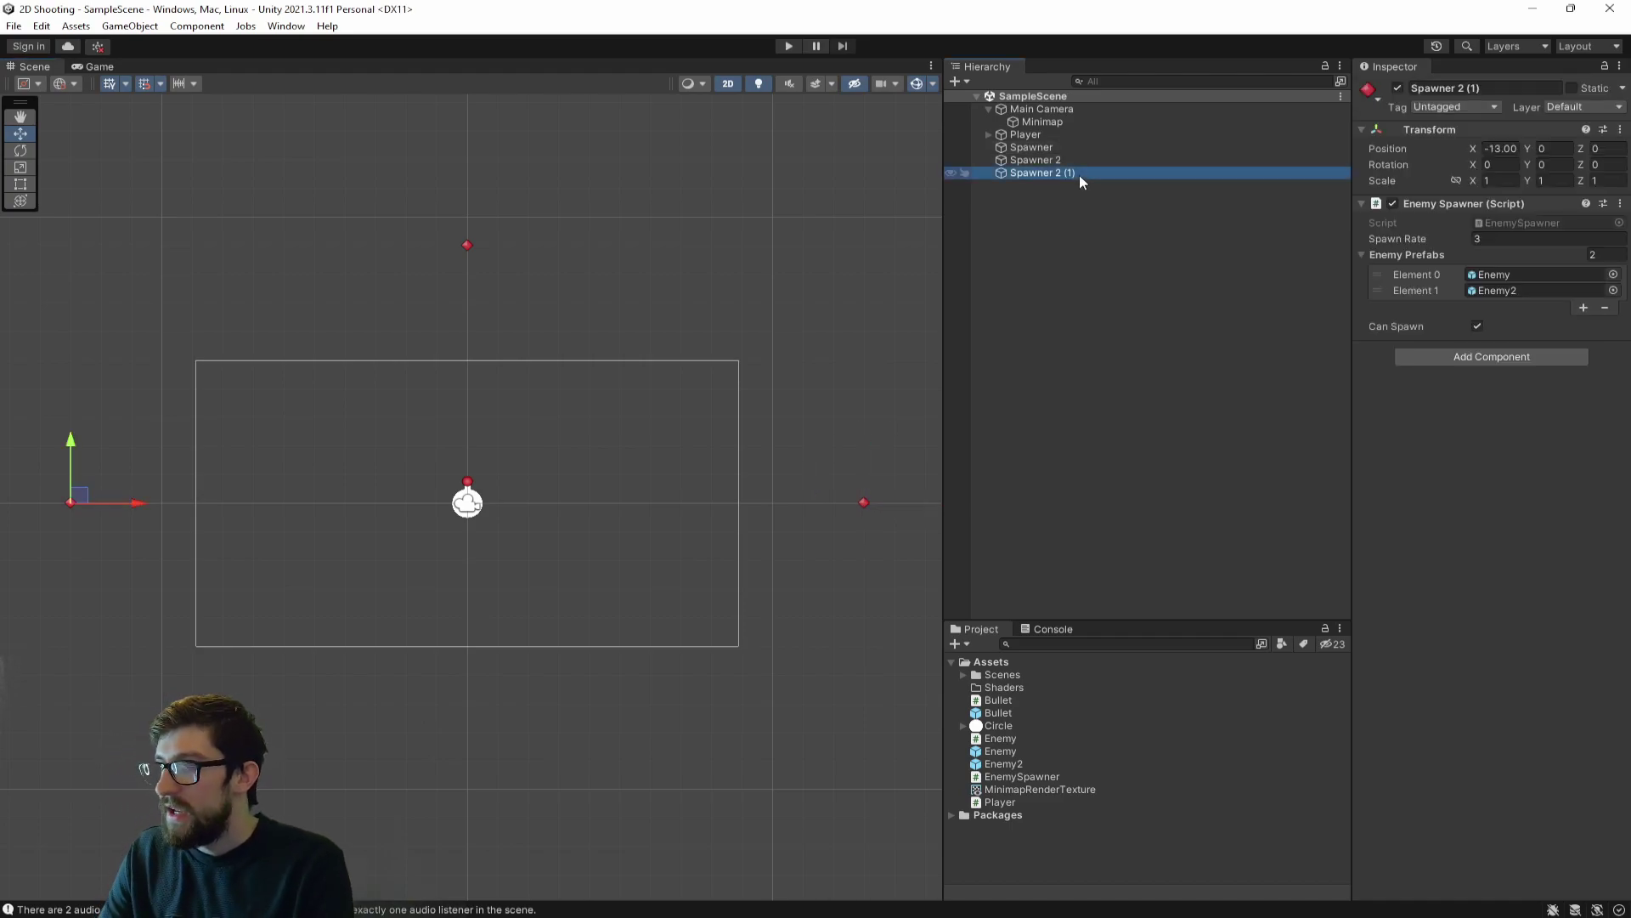
click(1064, 132)
click(1051, 124)
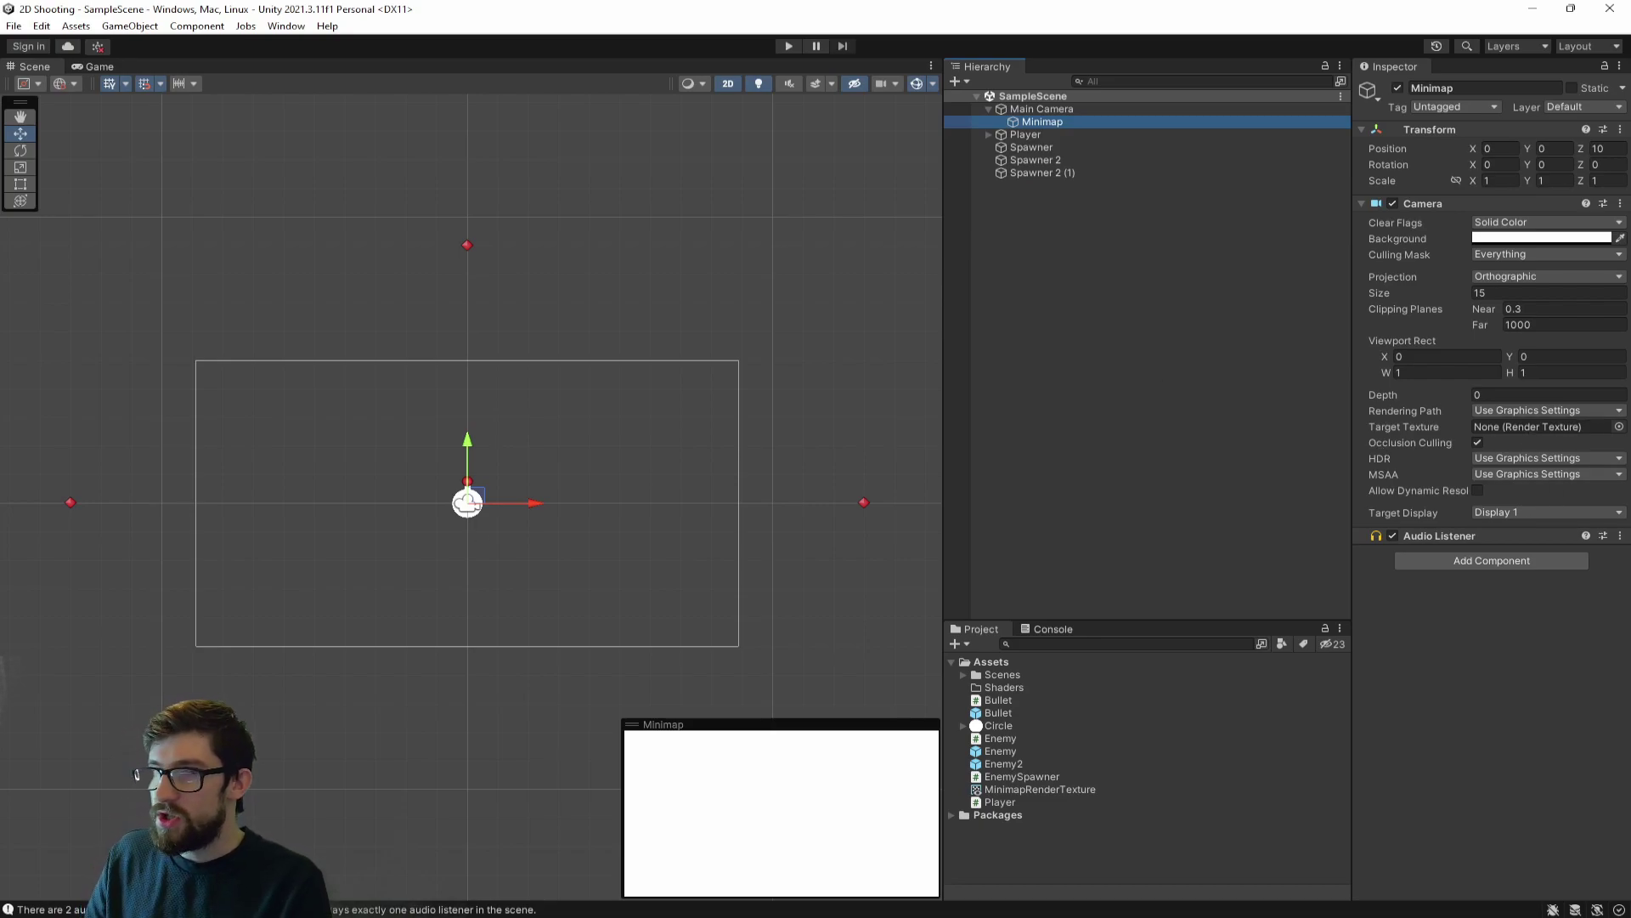
click(96, 67)
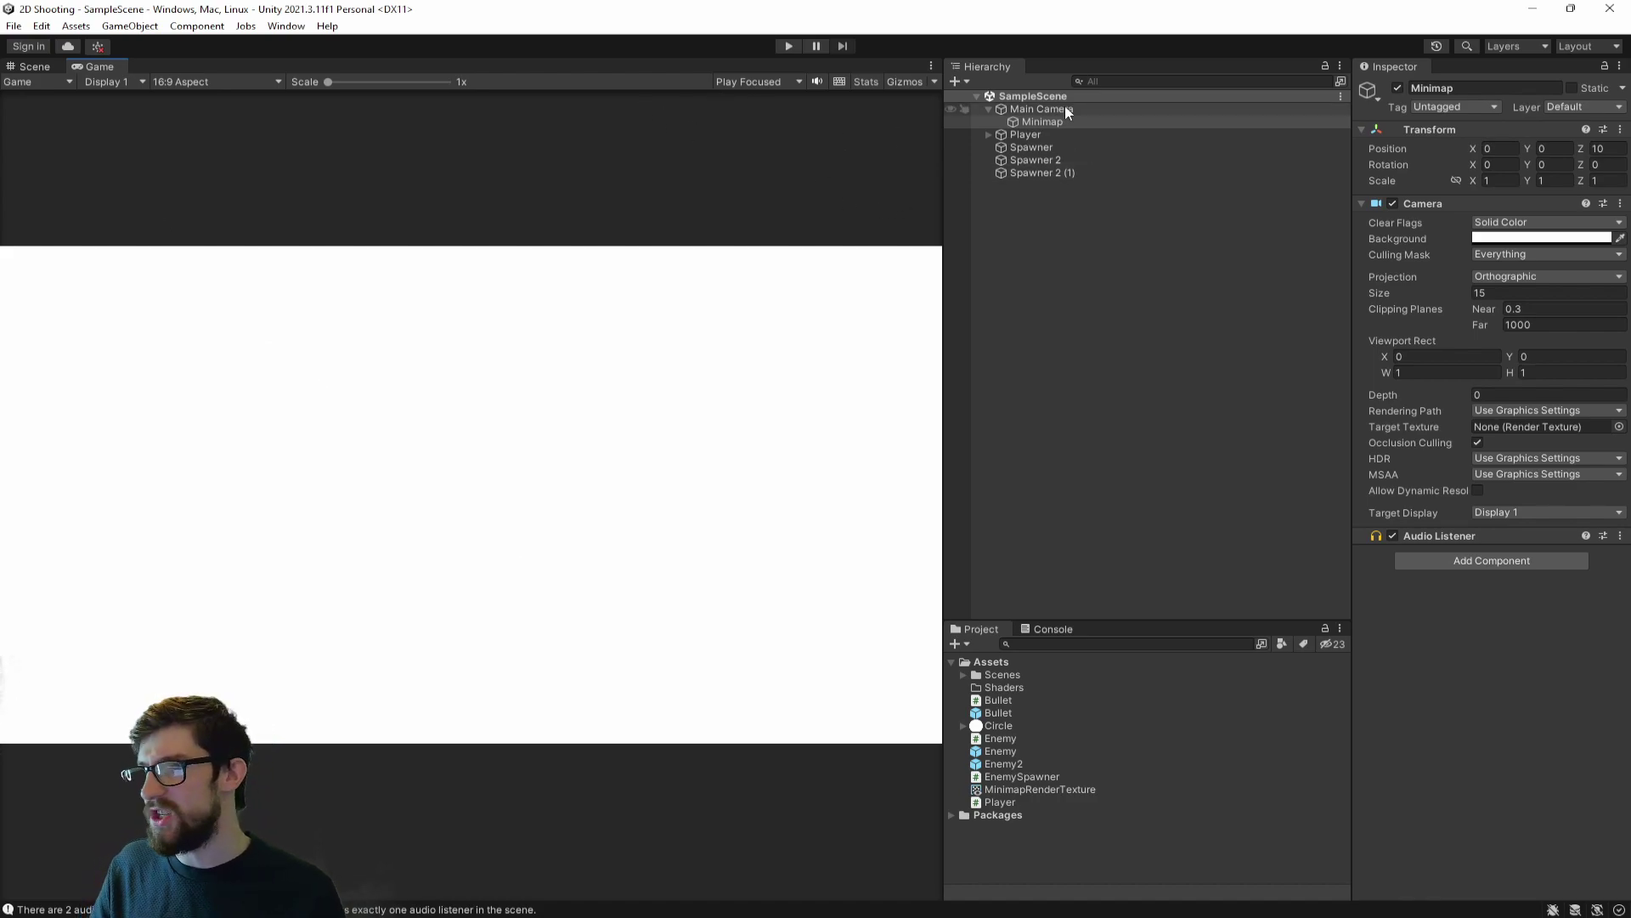
click(34, 66)
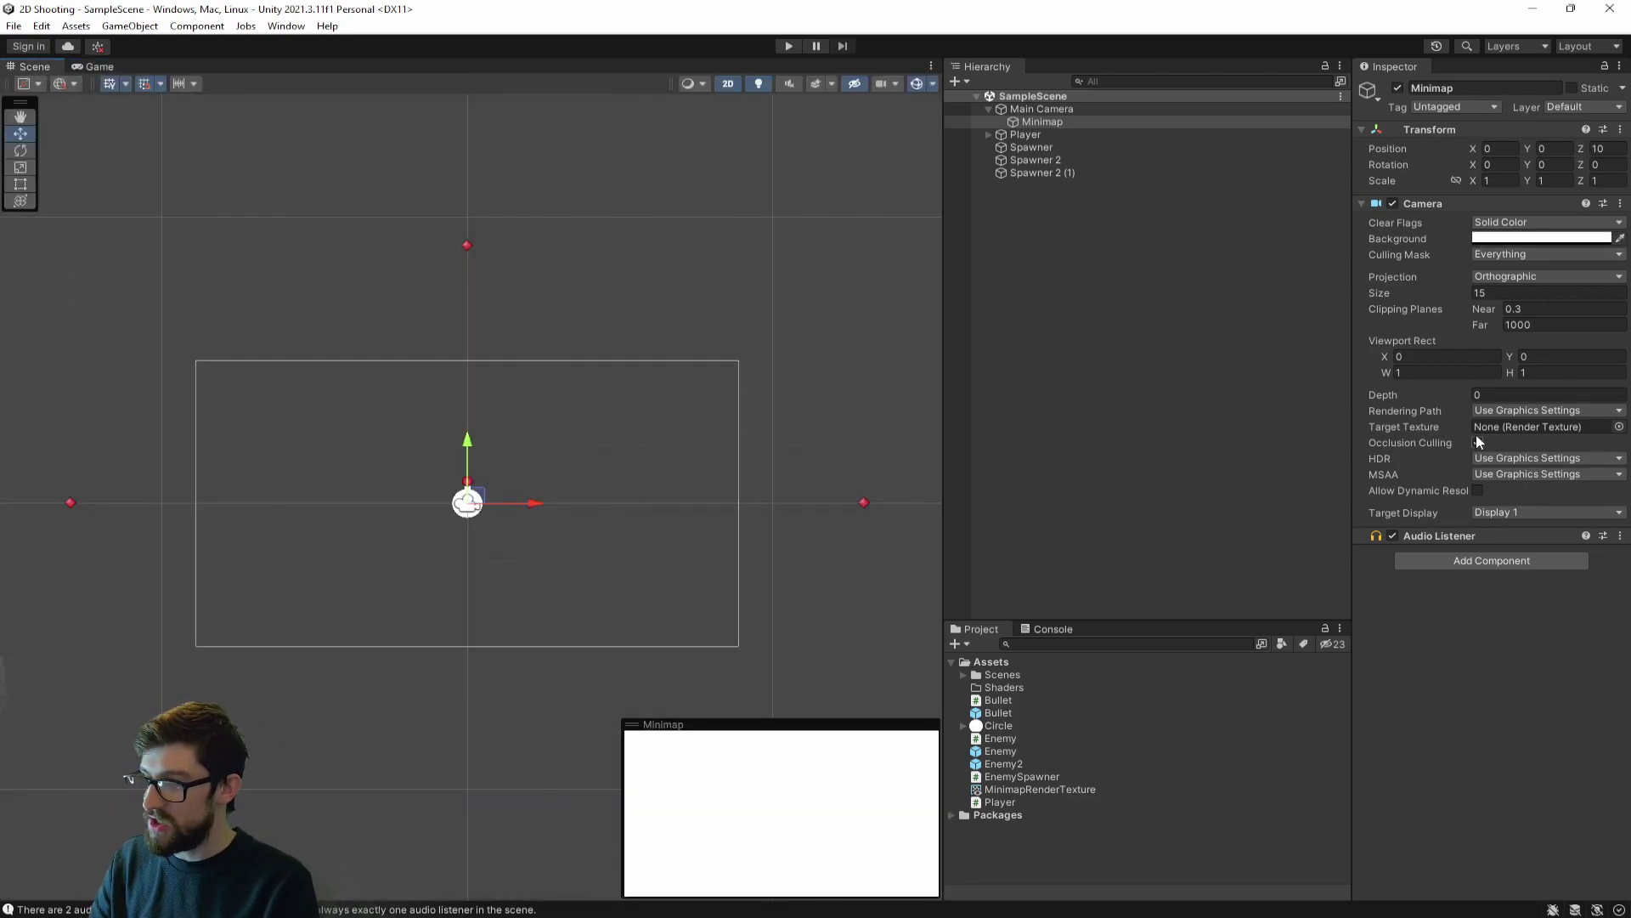
- Delete the existing MinimapRenderTexture asset from the project
click(1084, 790)
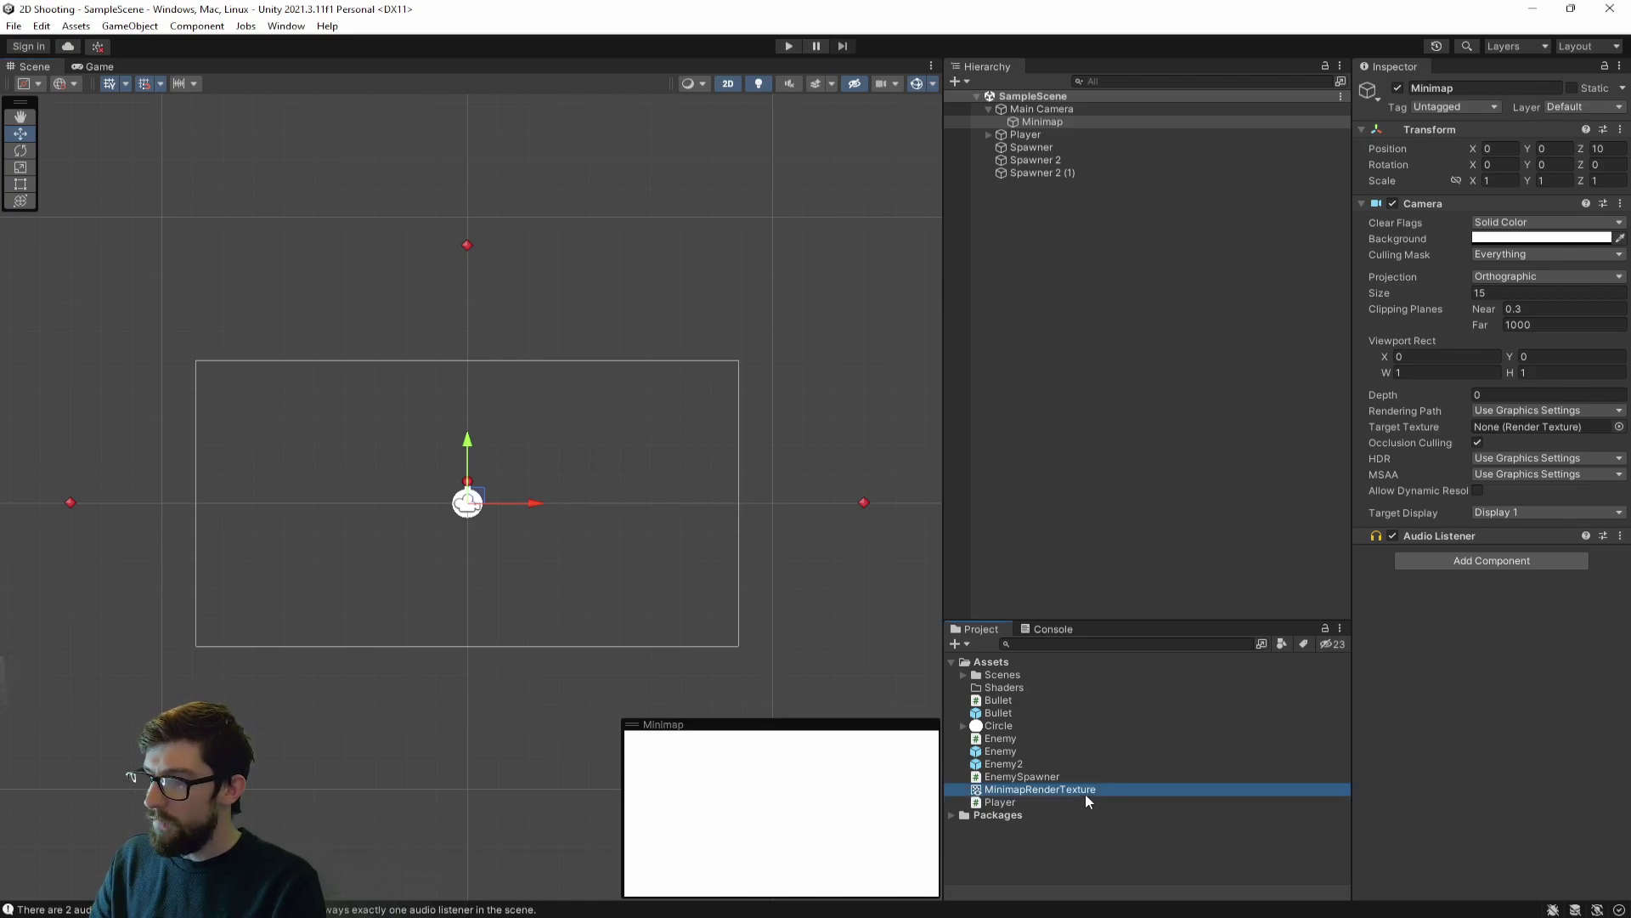
key(Delete)
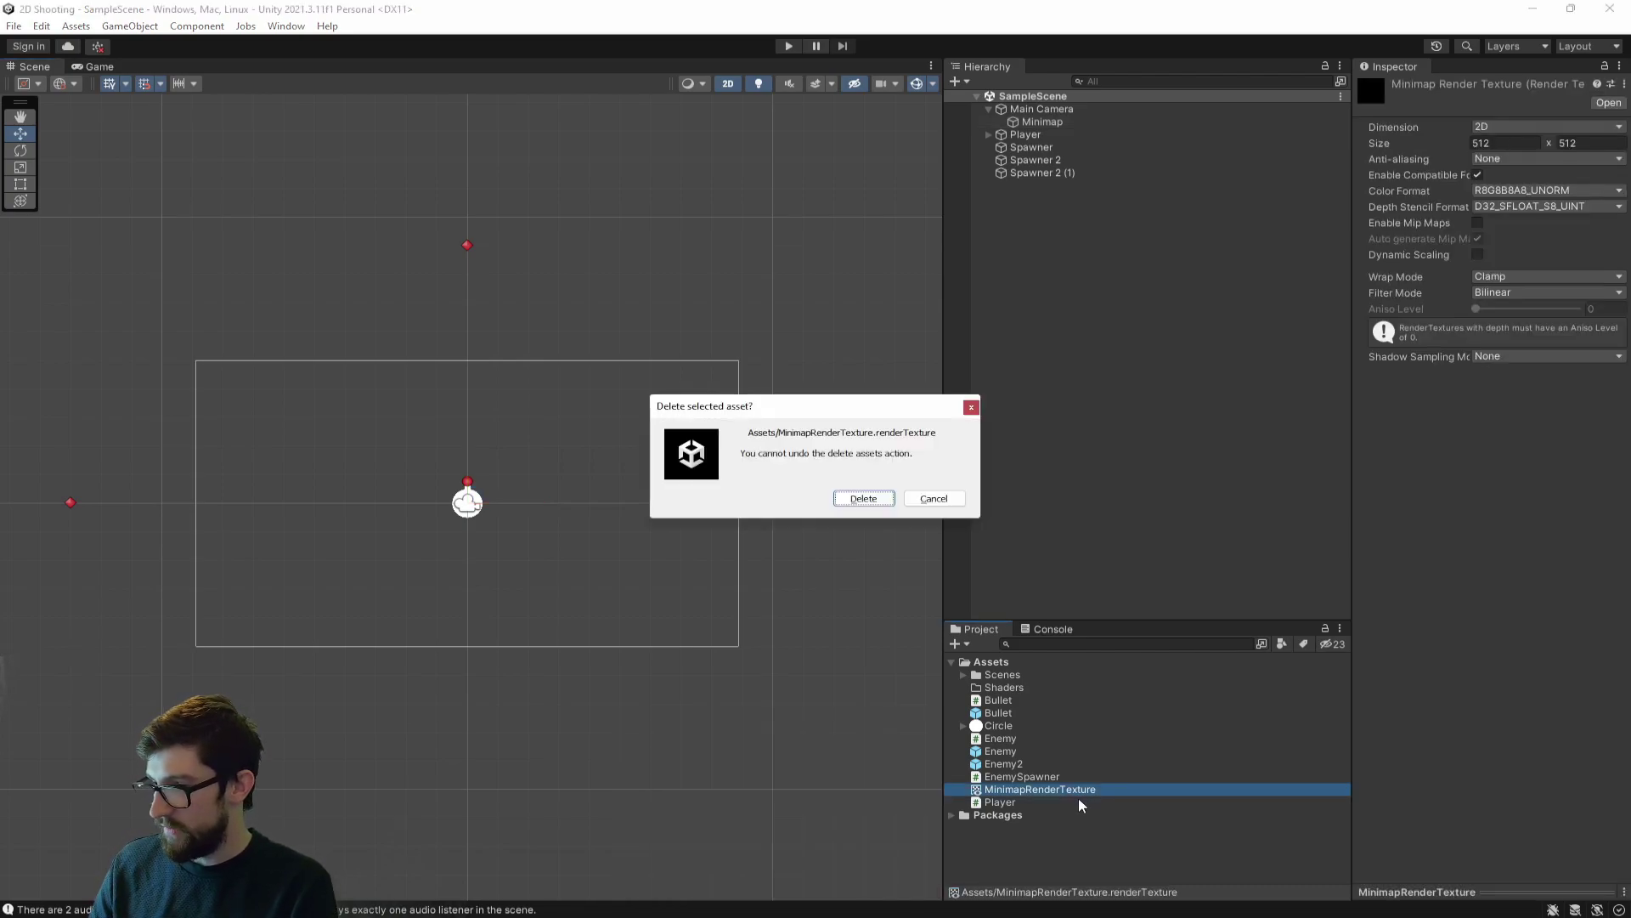
click(861, 499)
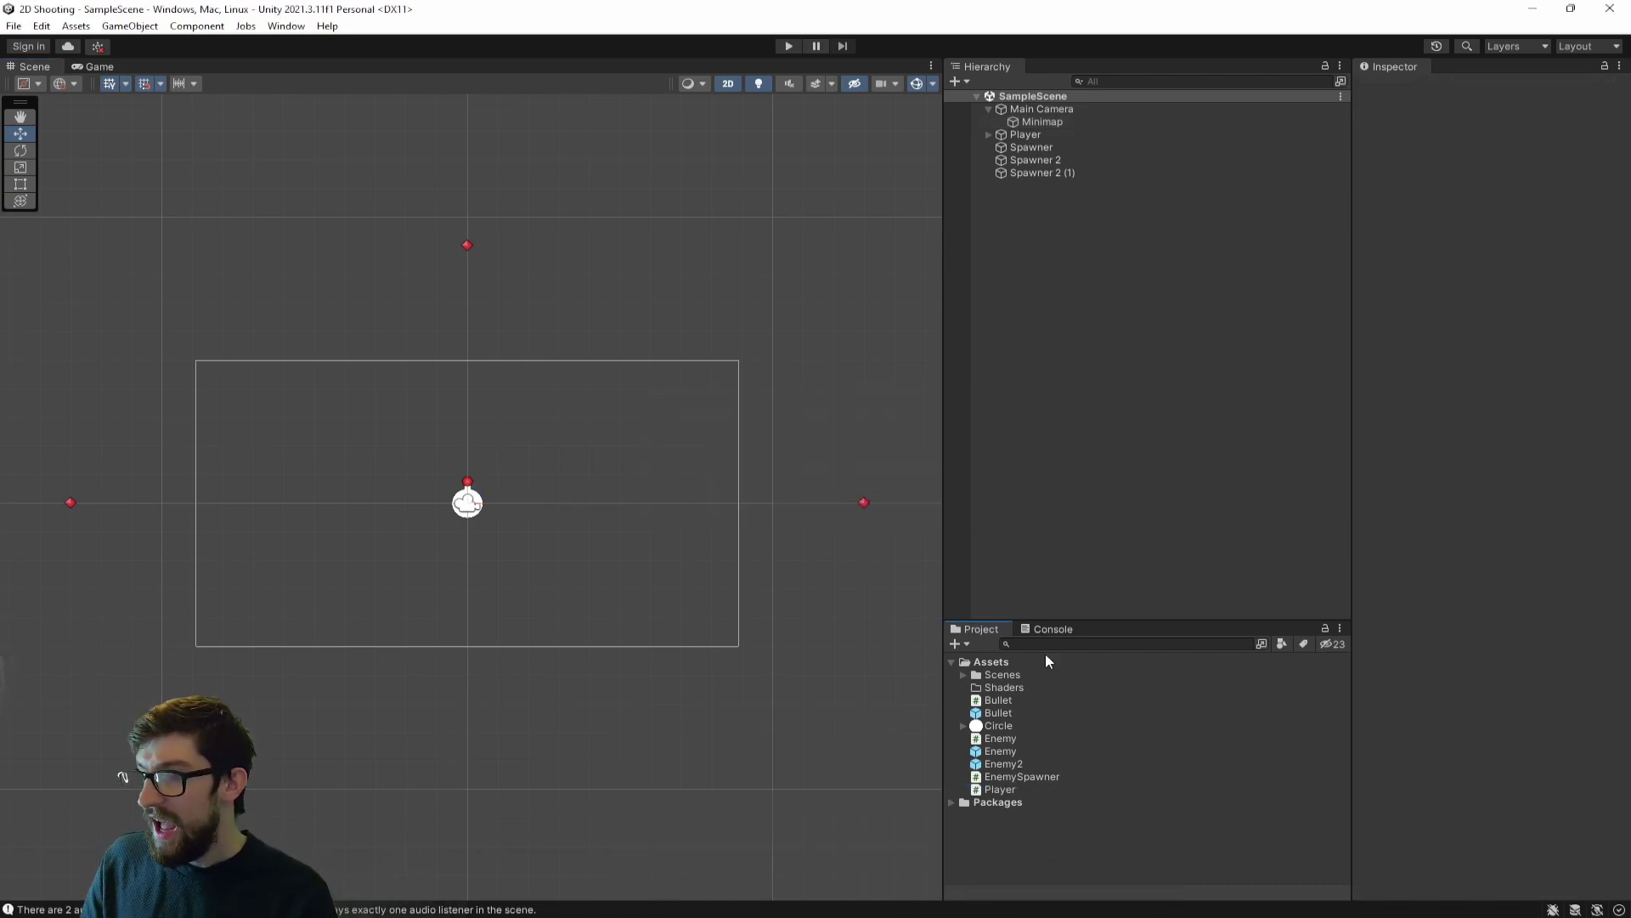
- Create a new render texture in the Assets folder and name it MinimapRenderTexture
click(1013, 665)
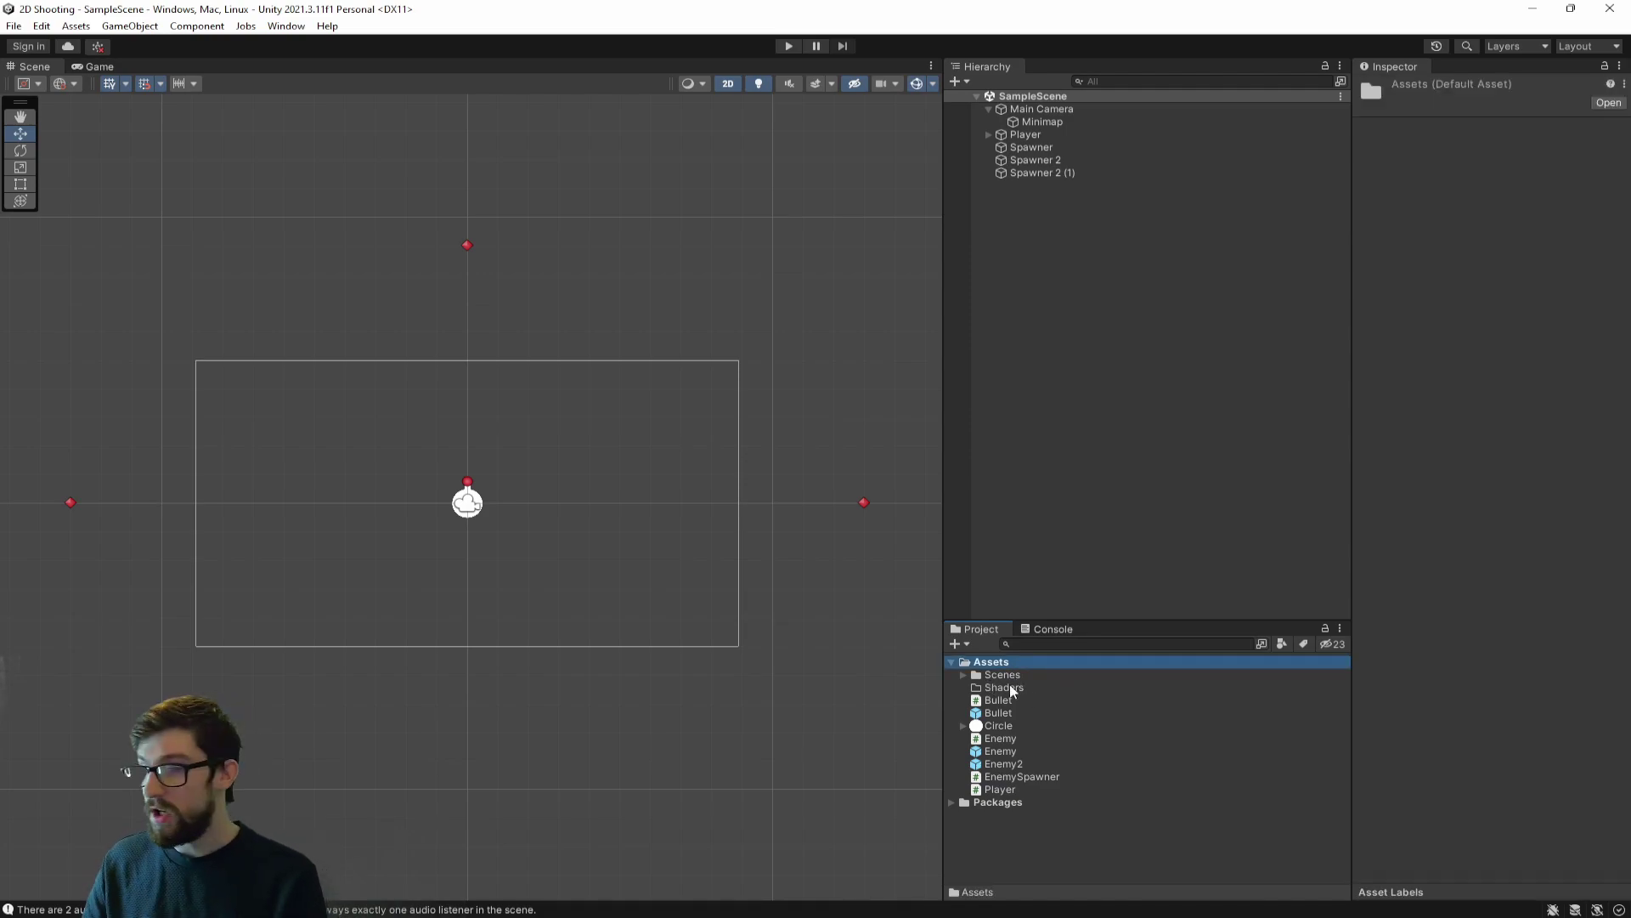
right_click(1000, 669)
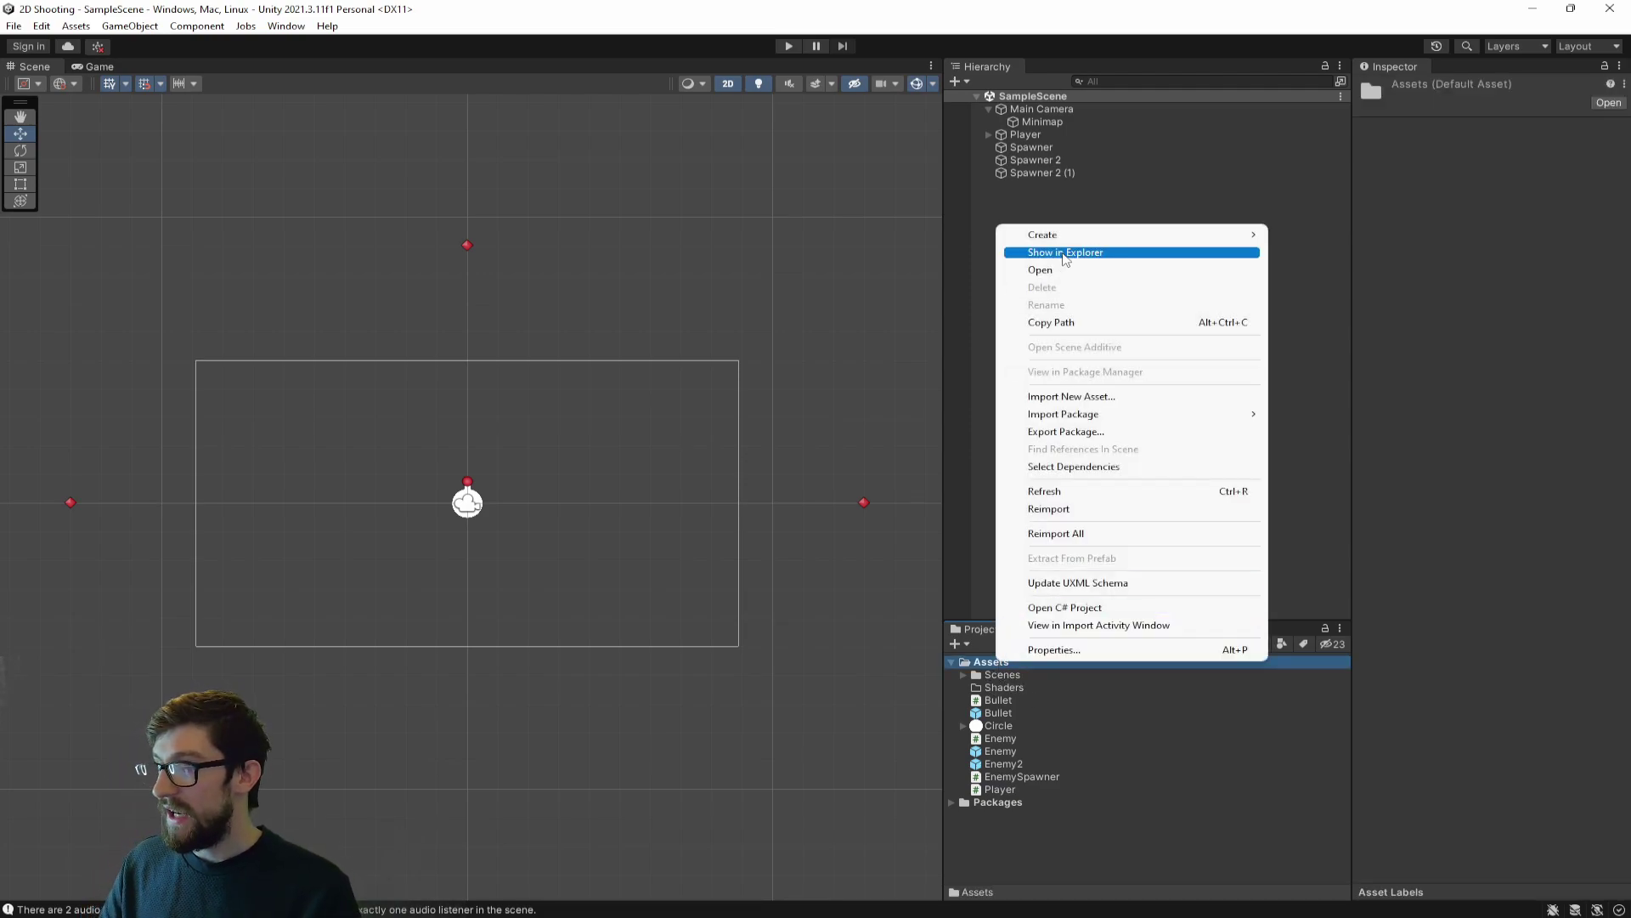
mouse_move(1065, 239)
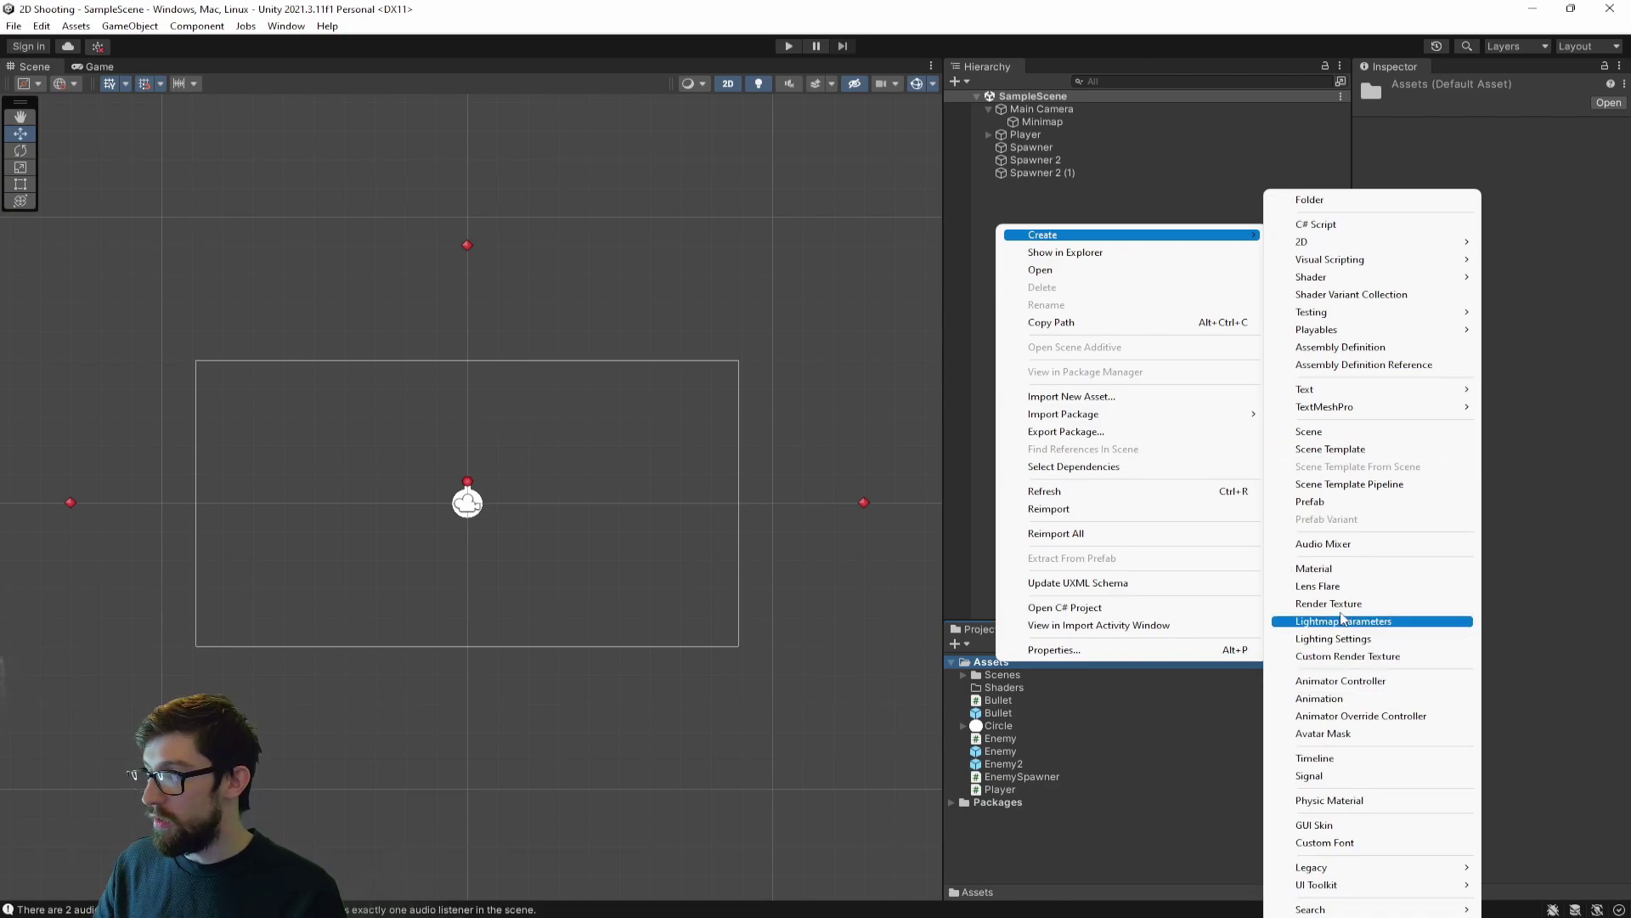
click(1329, 604)
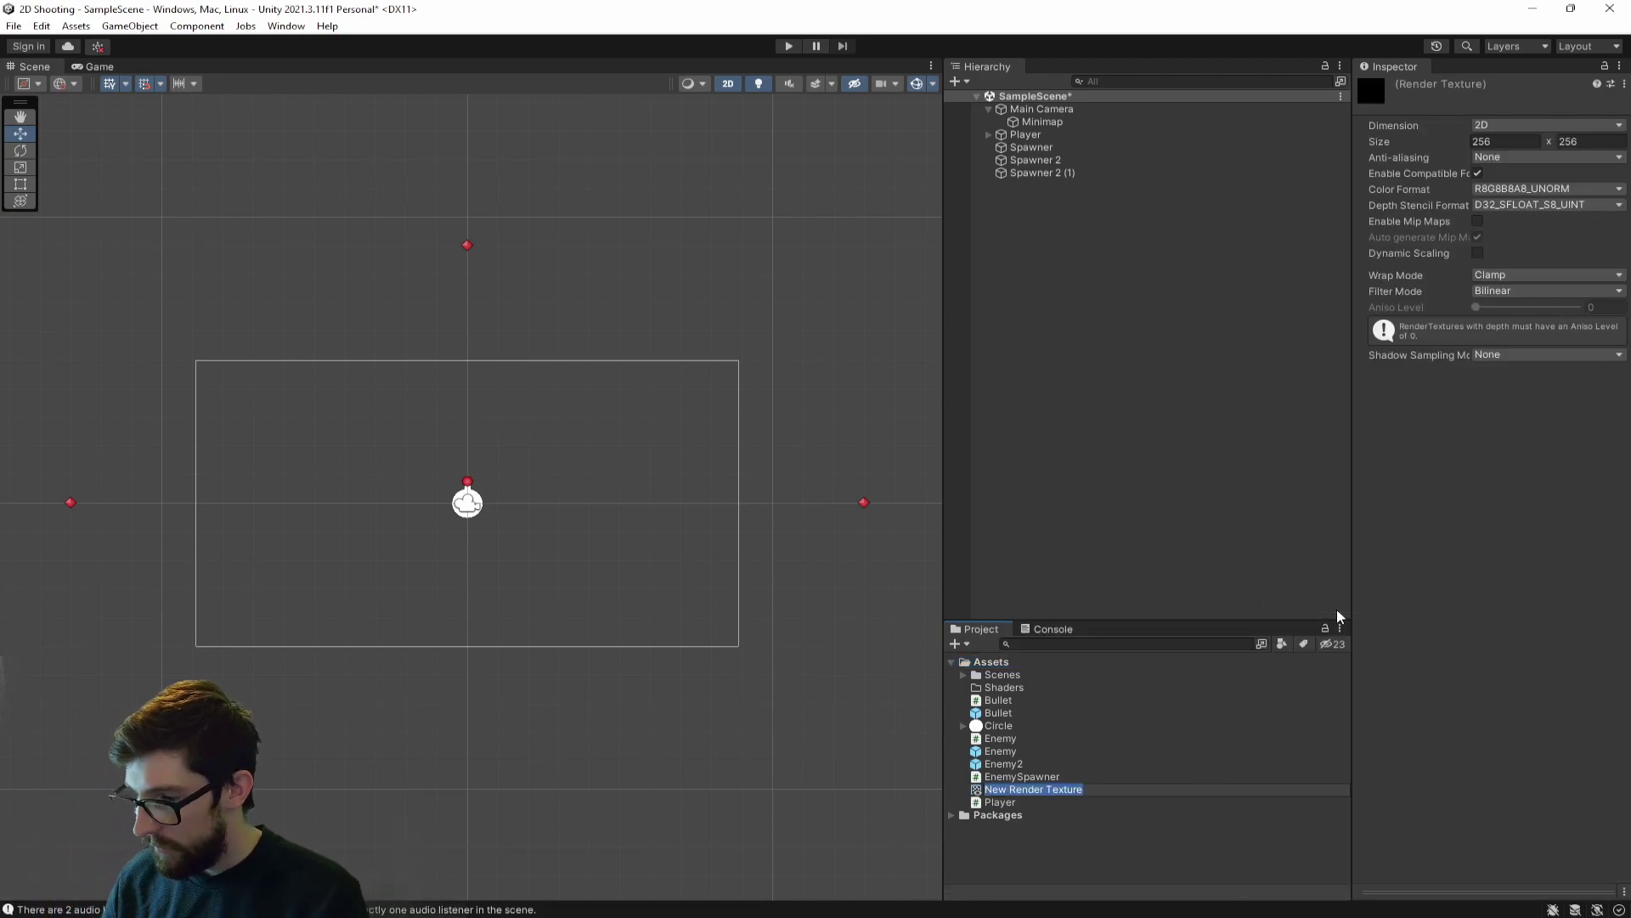
text(Minimap)
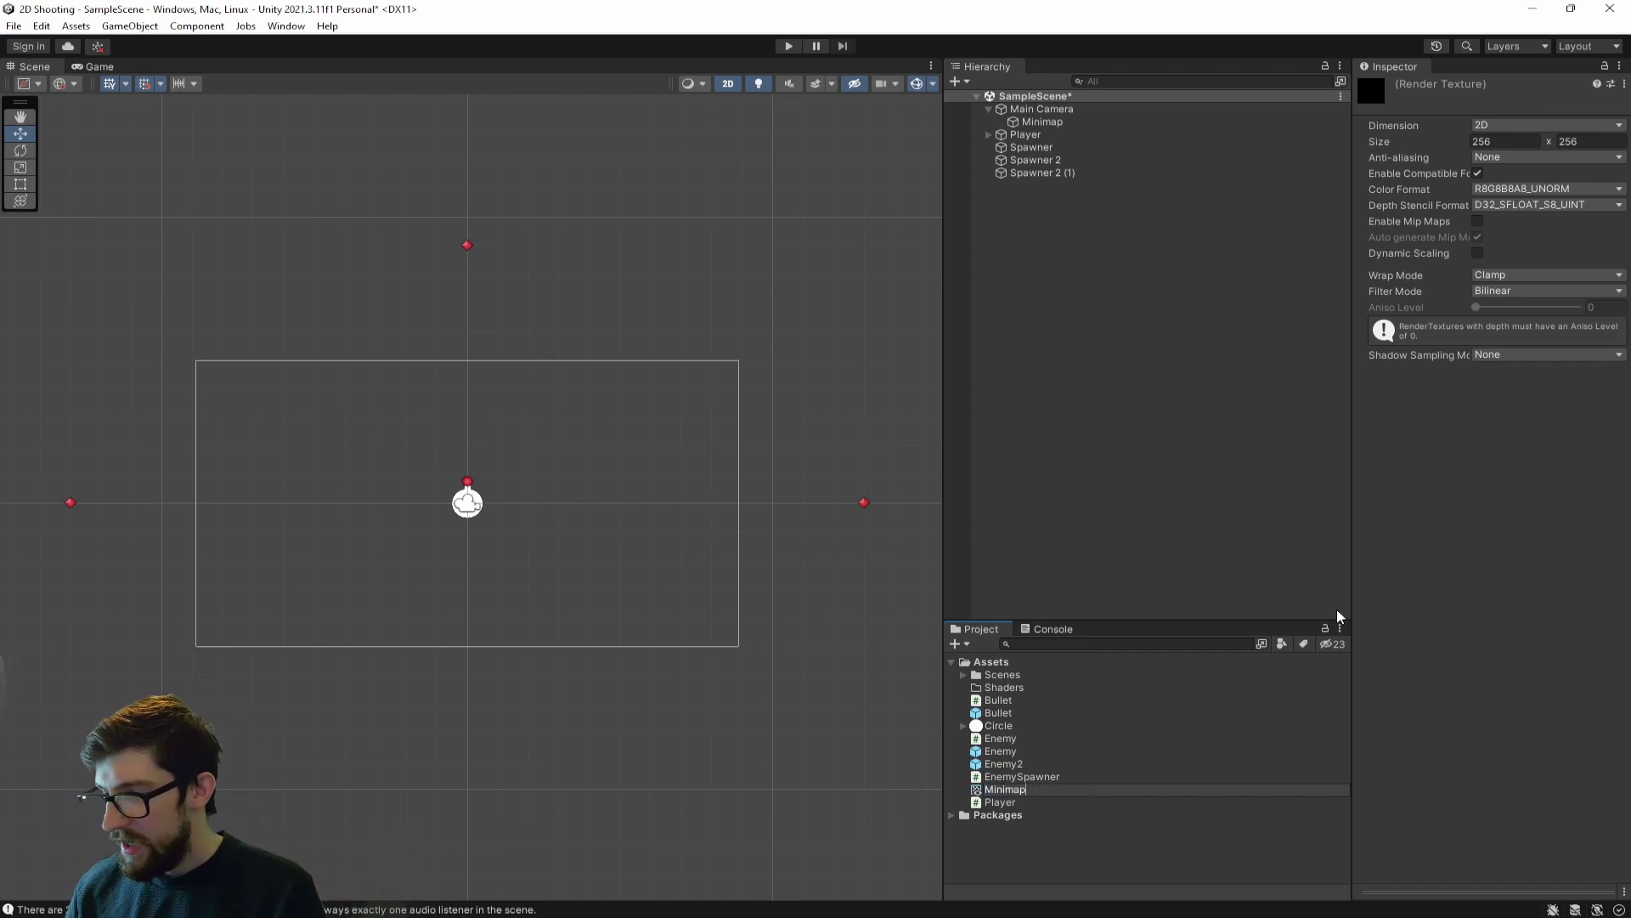
text(RenderTexture)
key(Return)
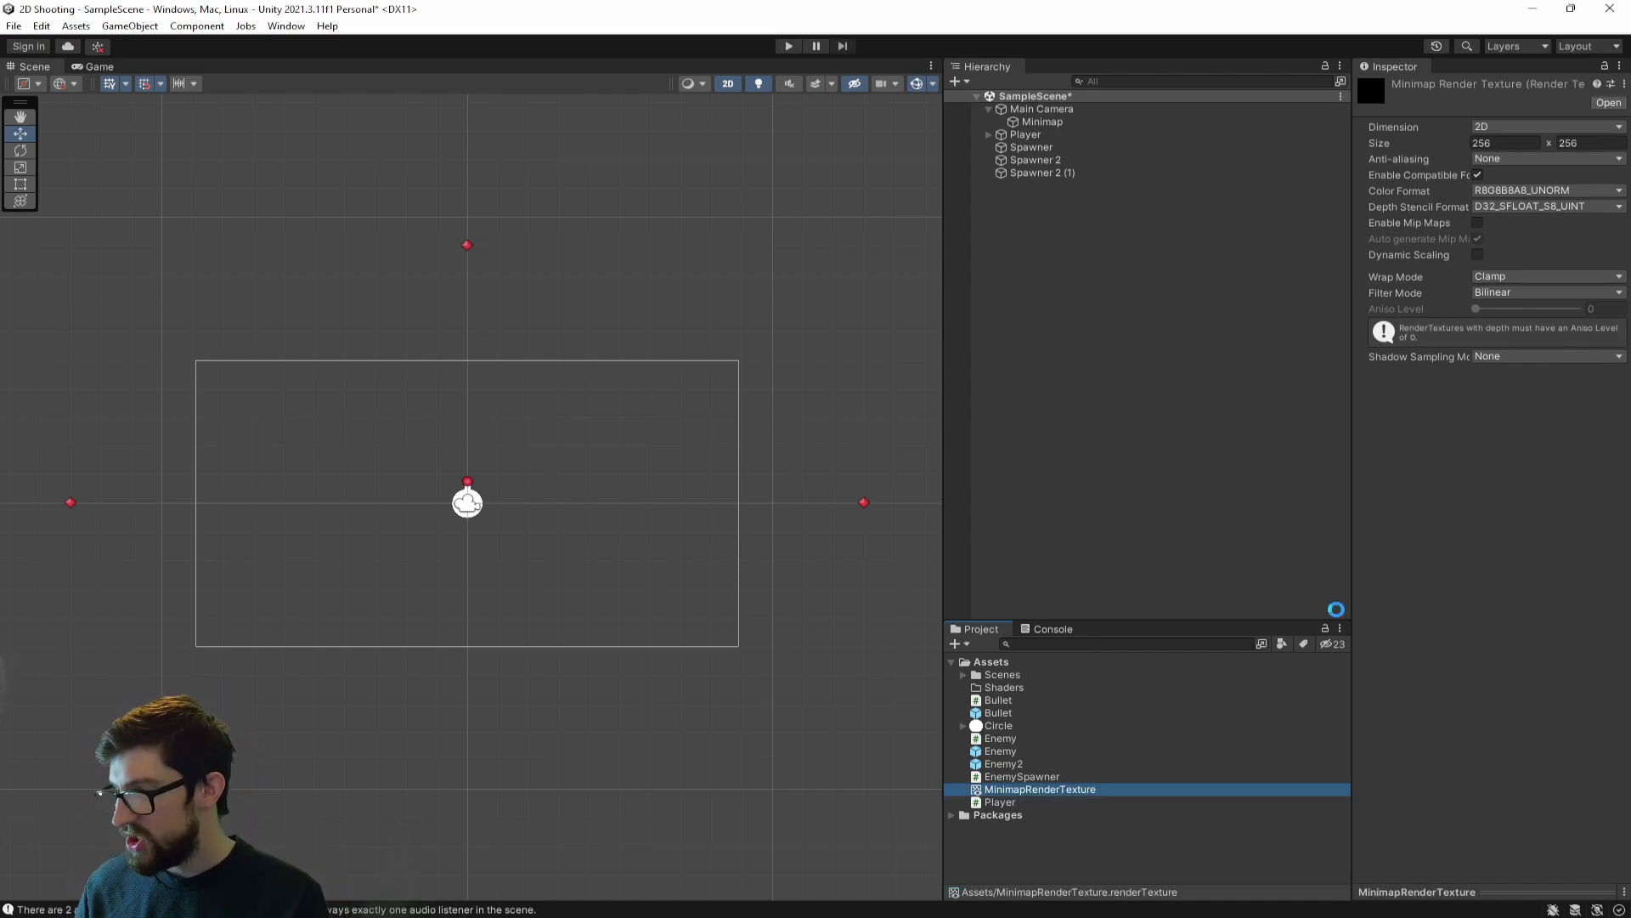
- Set the size of MinimapRenderTexture to 512 x 512
click(1481, 143)
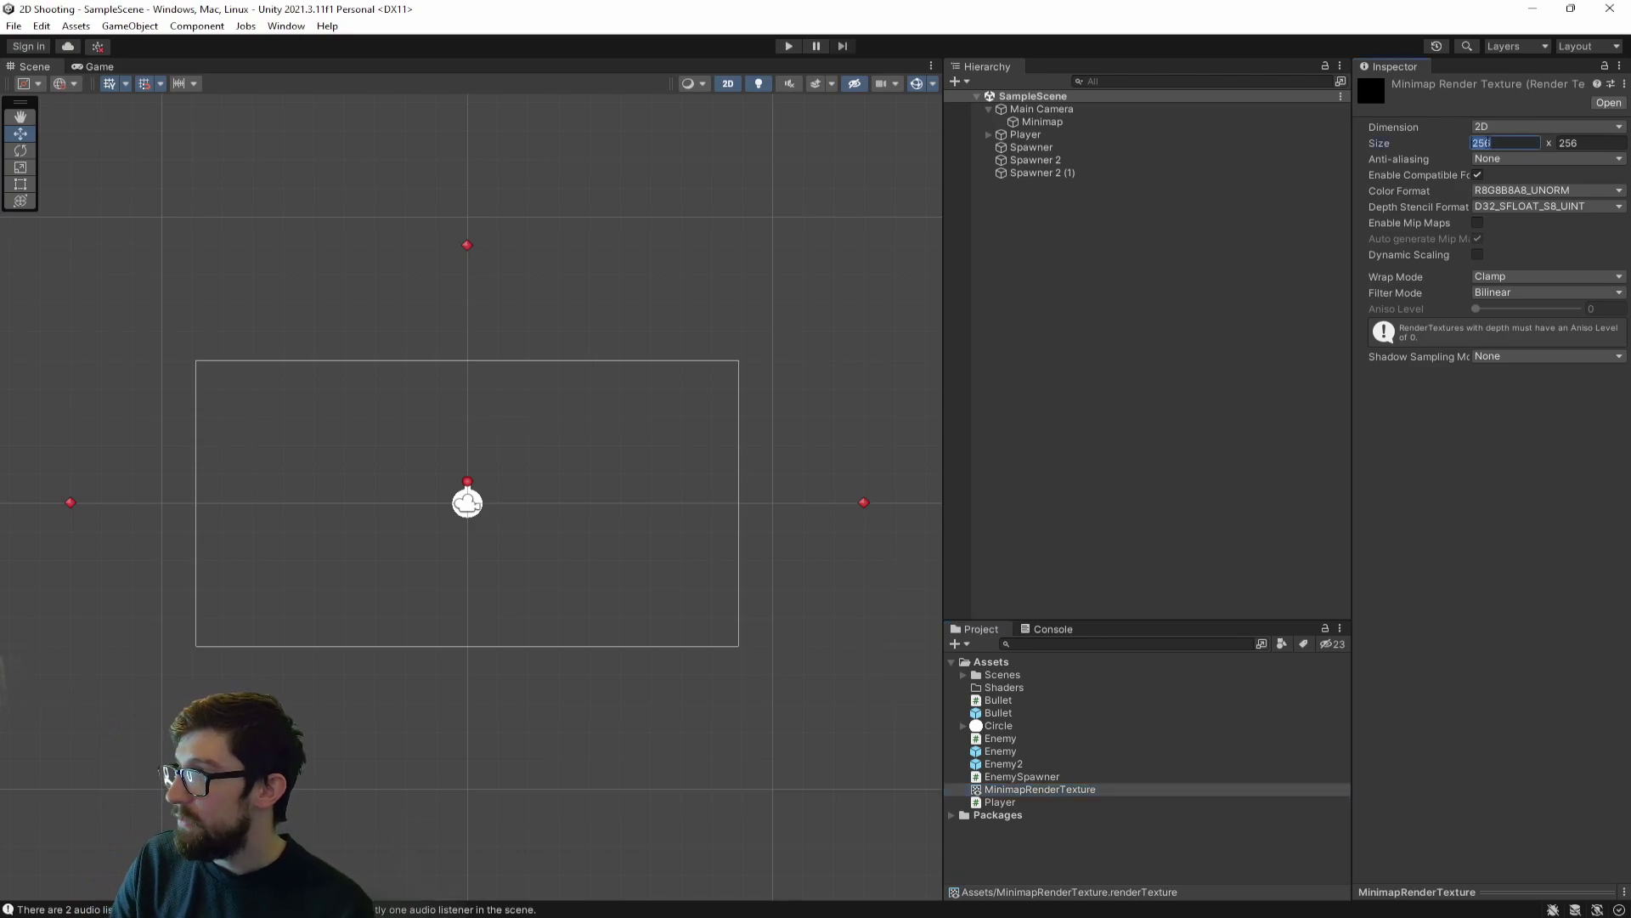
text(512)
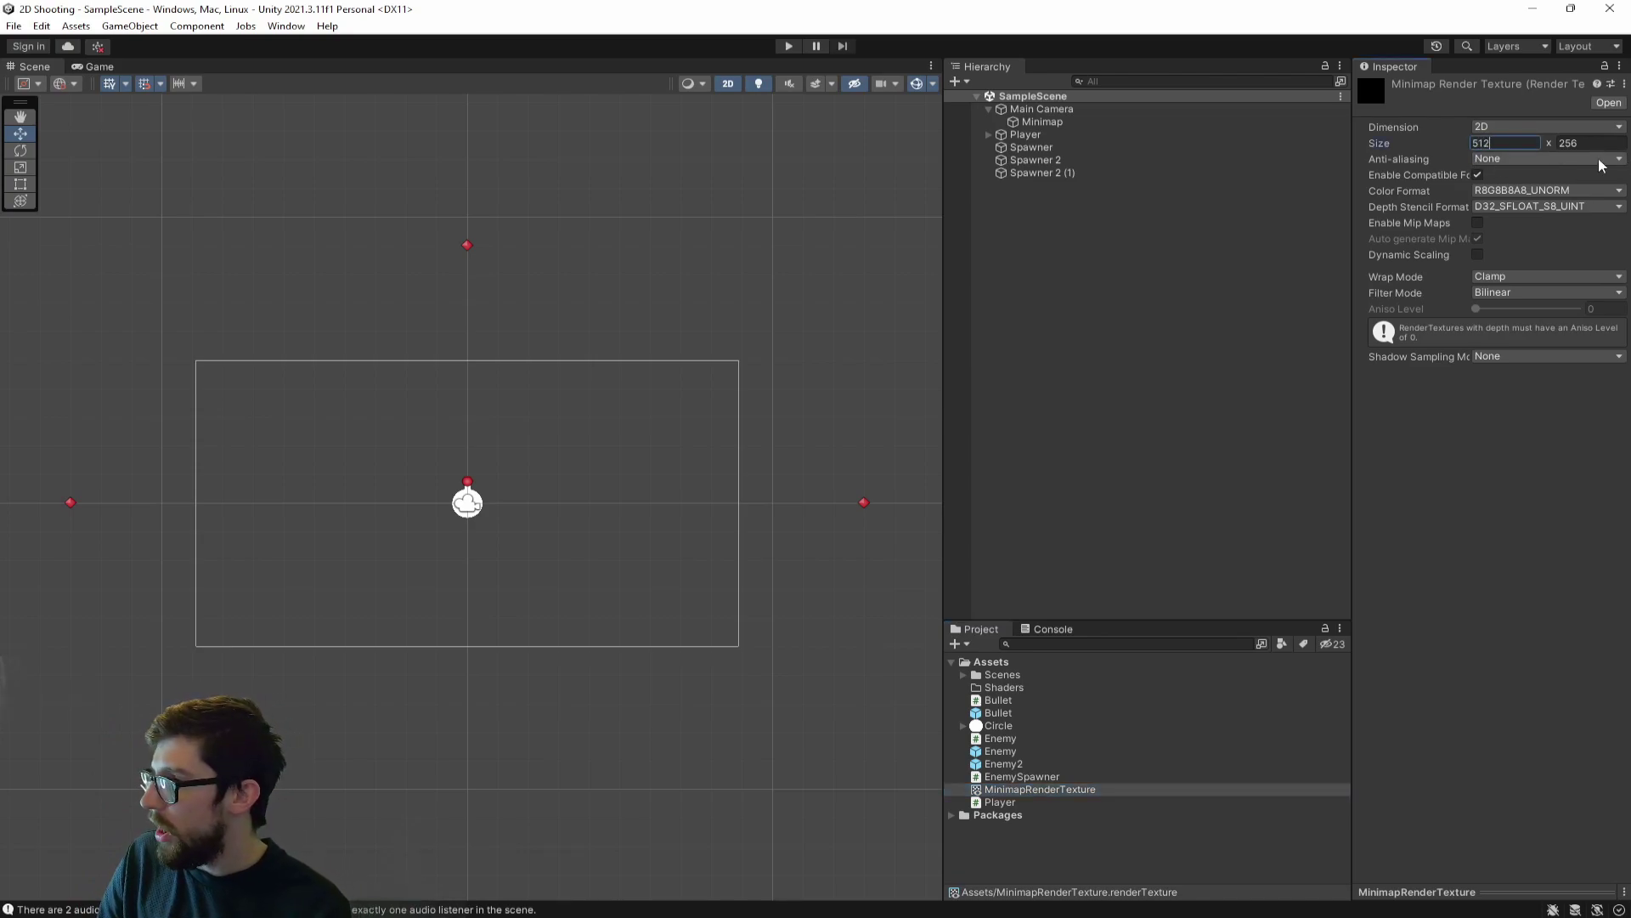
click(1573, 143)
text(512)
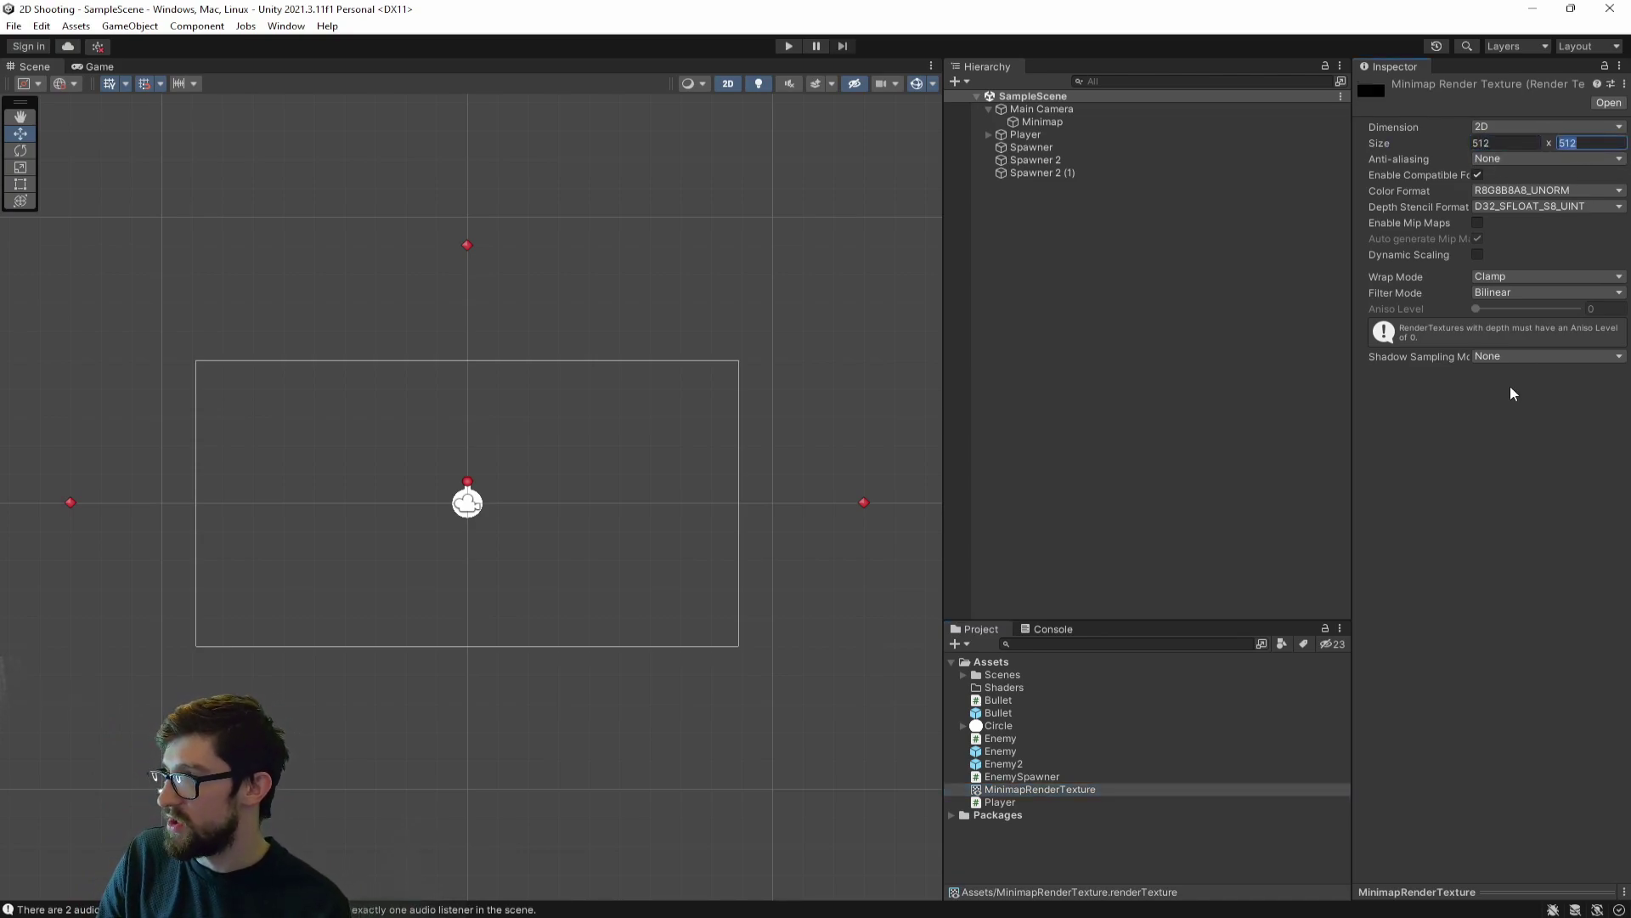
key(Return)
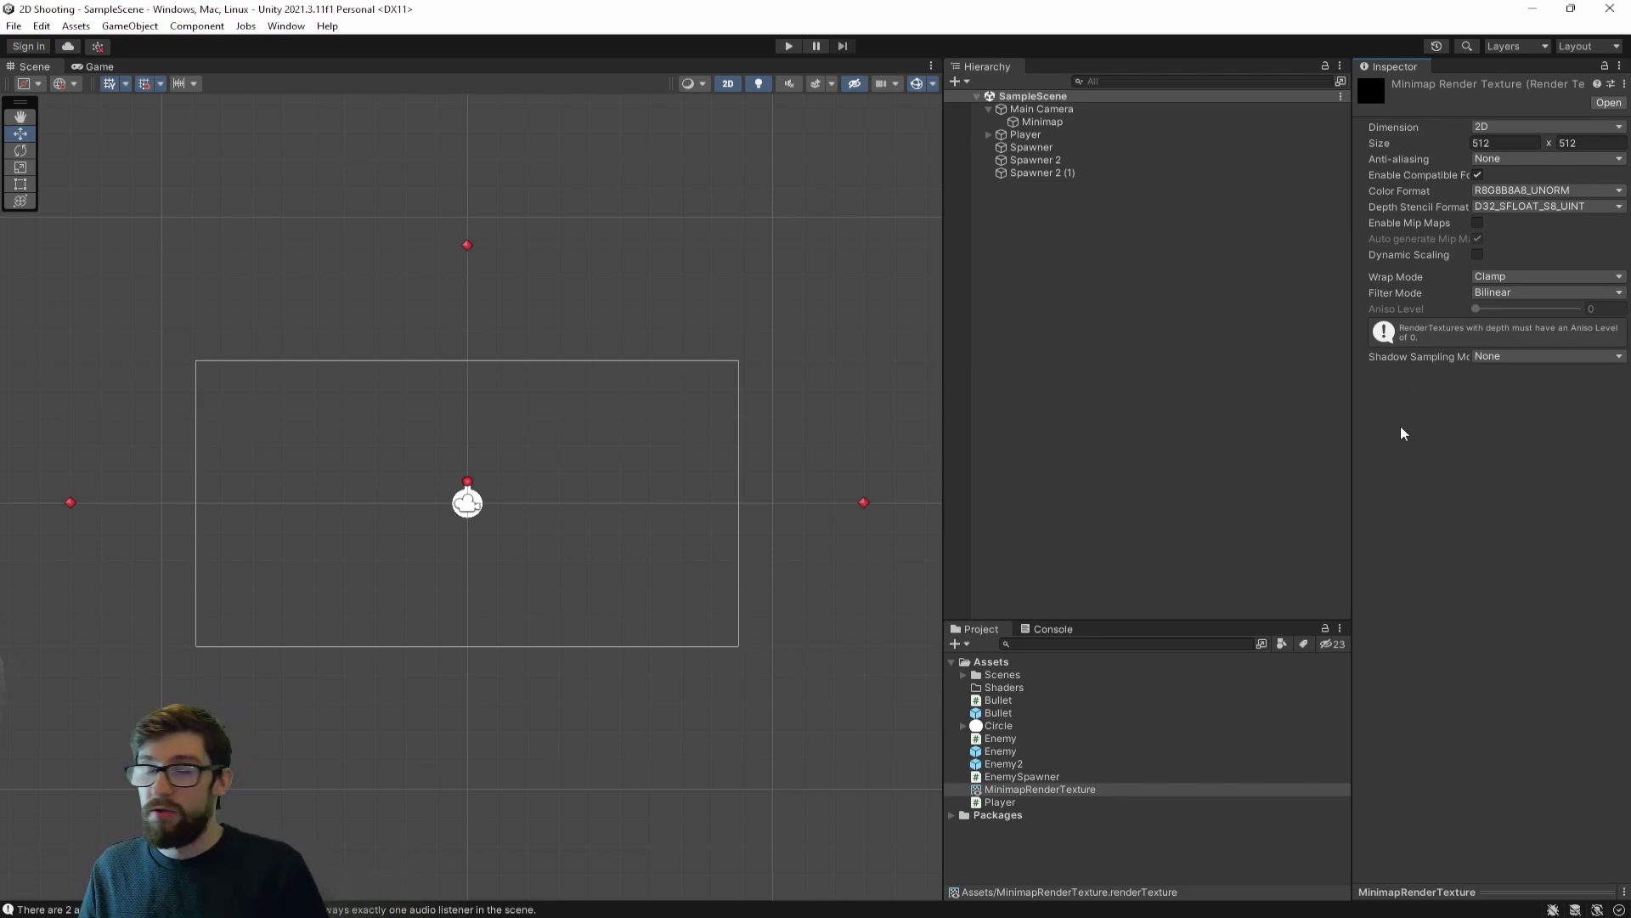
- Assign MinimapRenderTexture as the Minimap camera's target texture and check the main camera's output in the Game view
click(1038, 123)
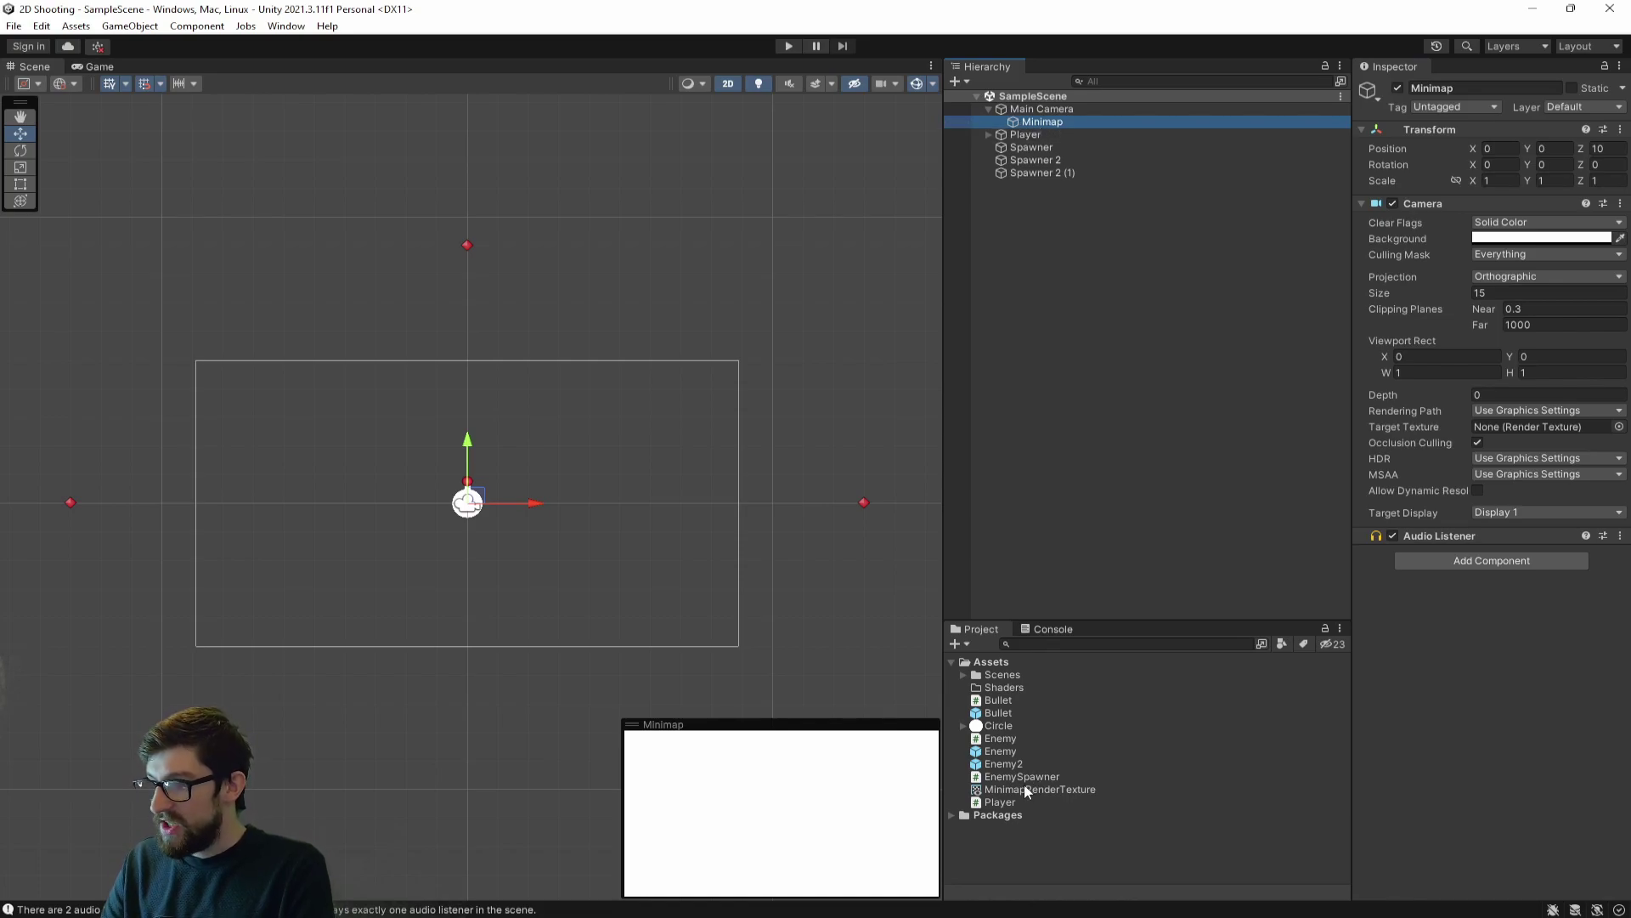
drag(1039, 796, 1519, 431)
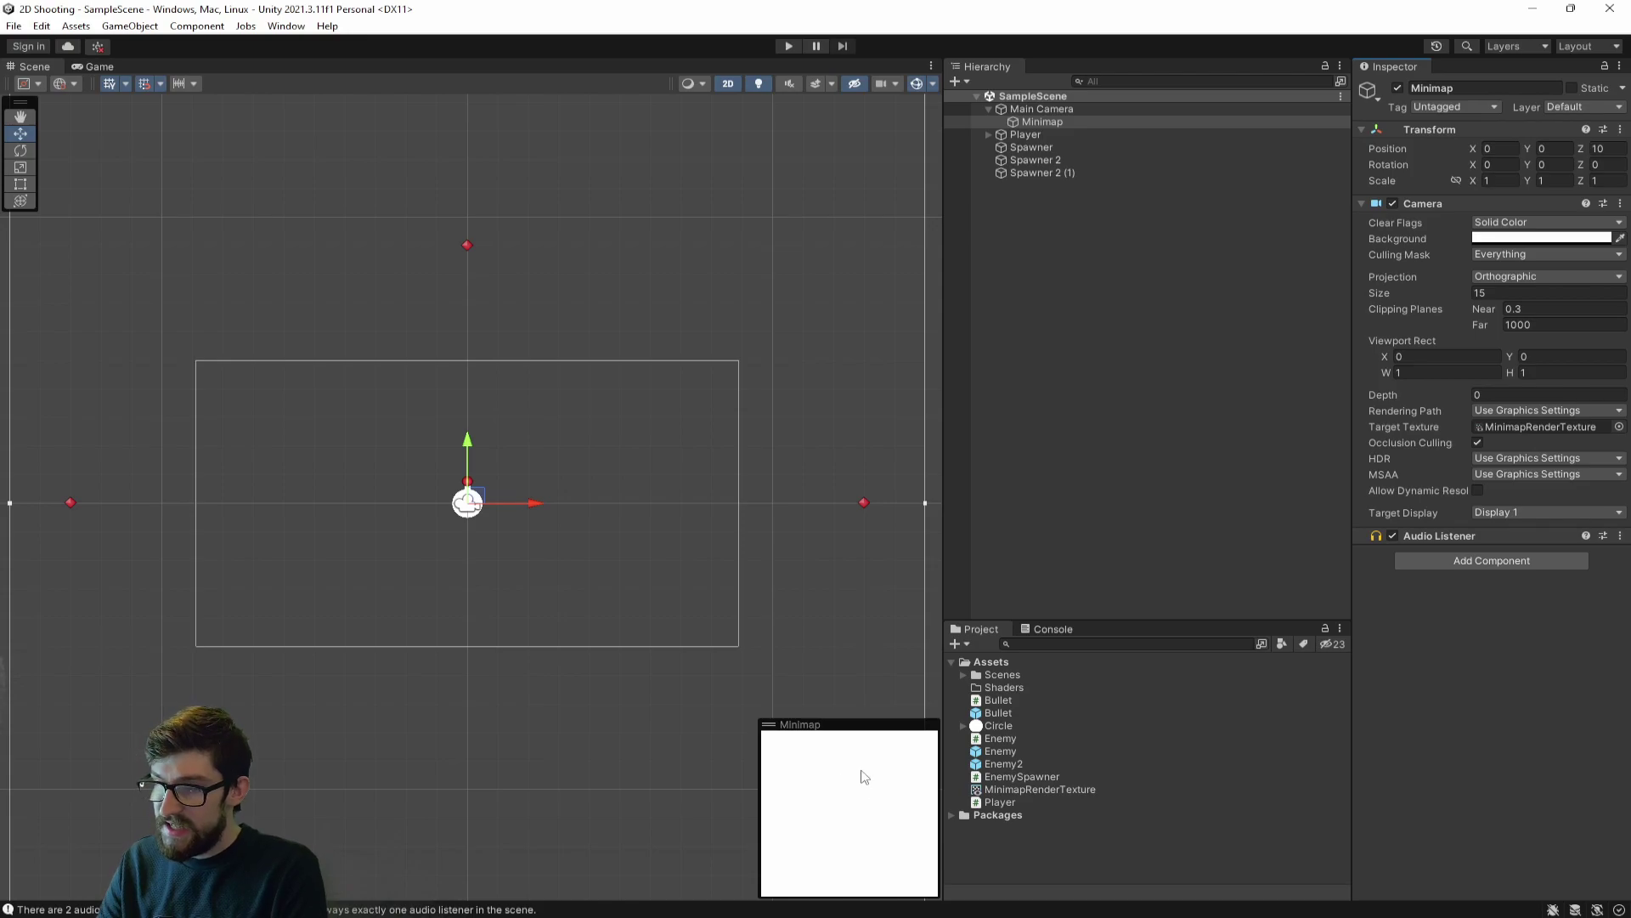
click(97, 67)
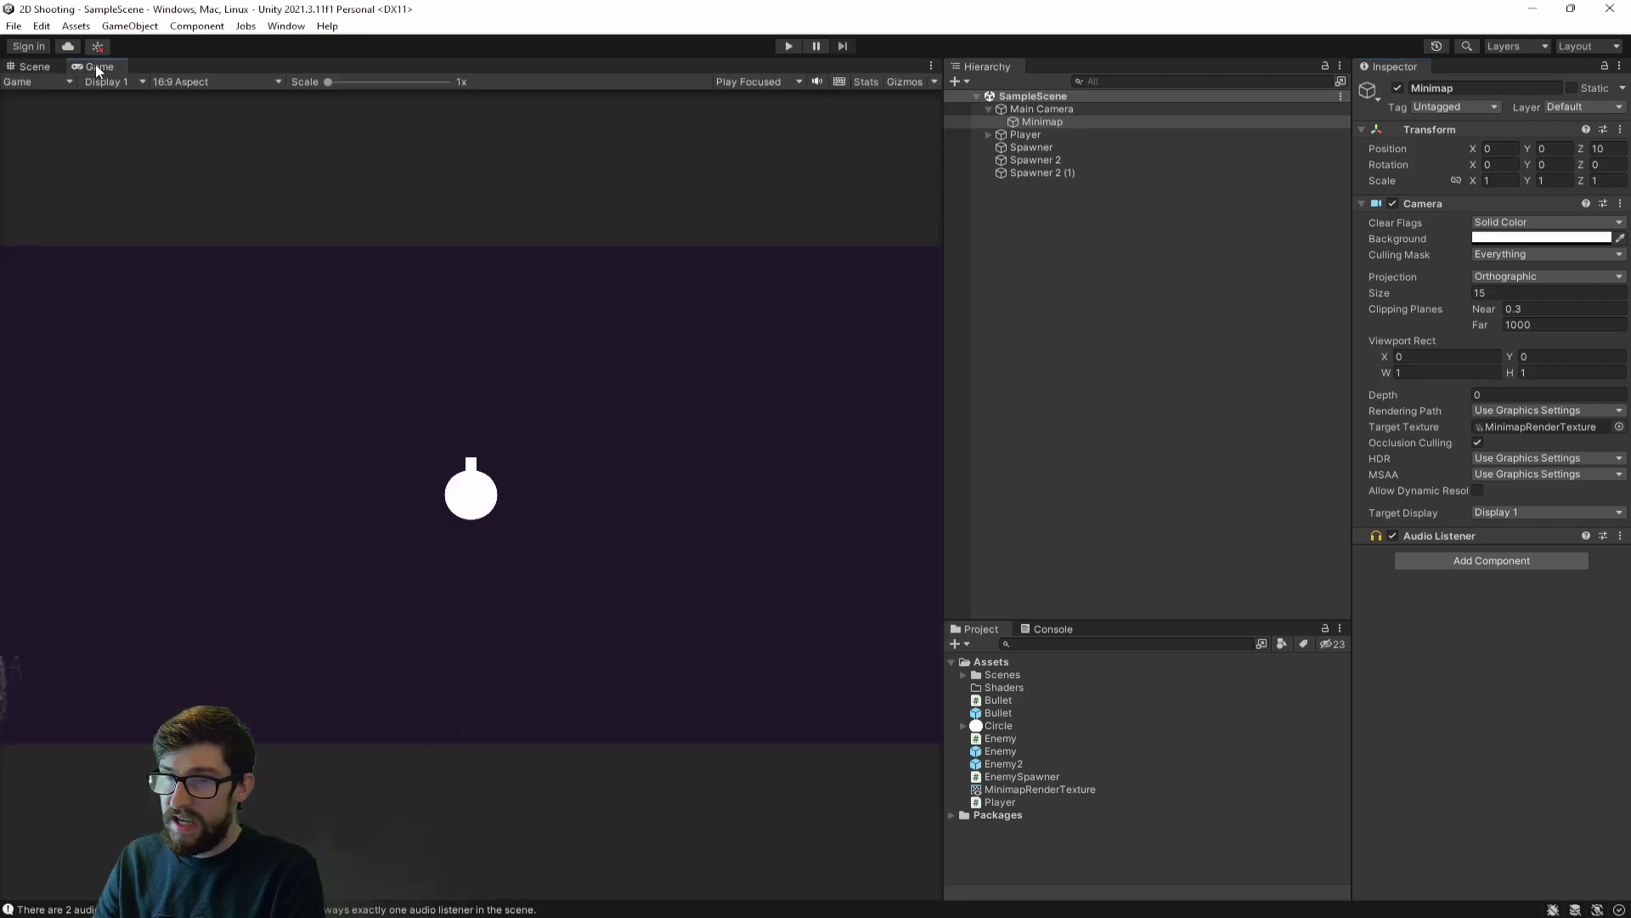
click(34, 67)
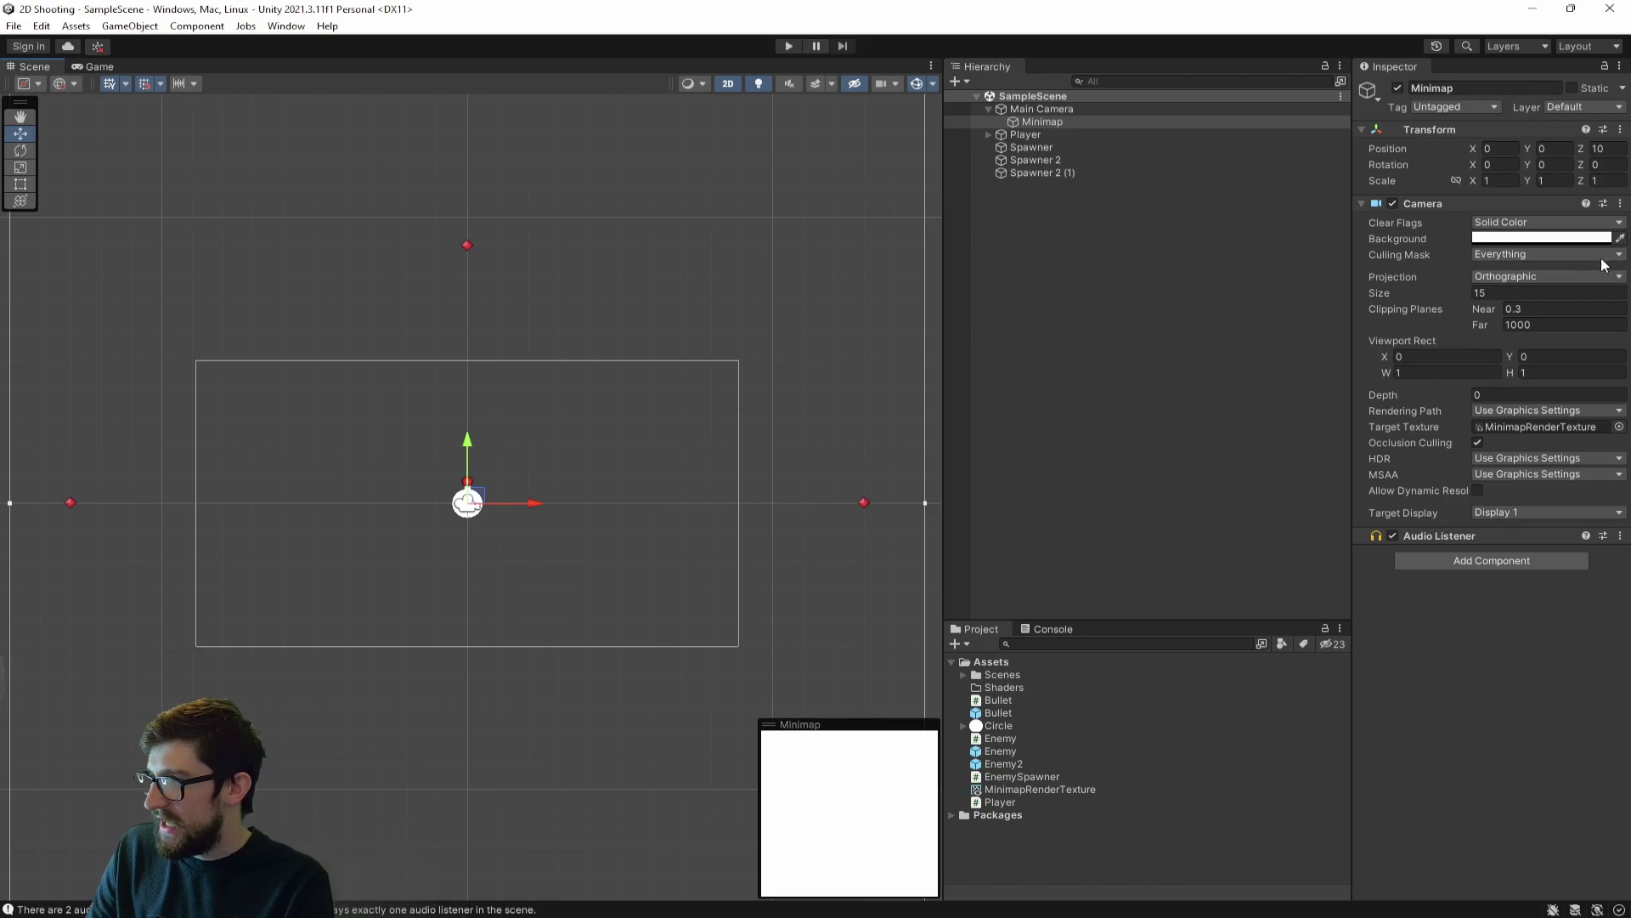
- Add a new layer named Minimap as User Layer 6
click(1409, 259)
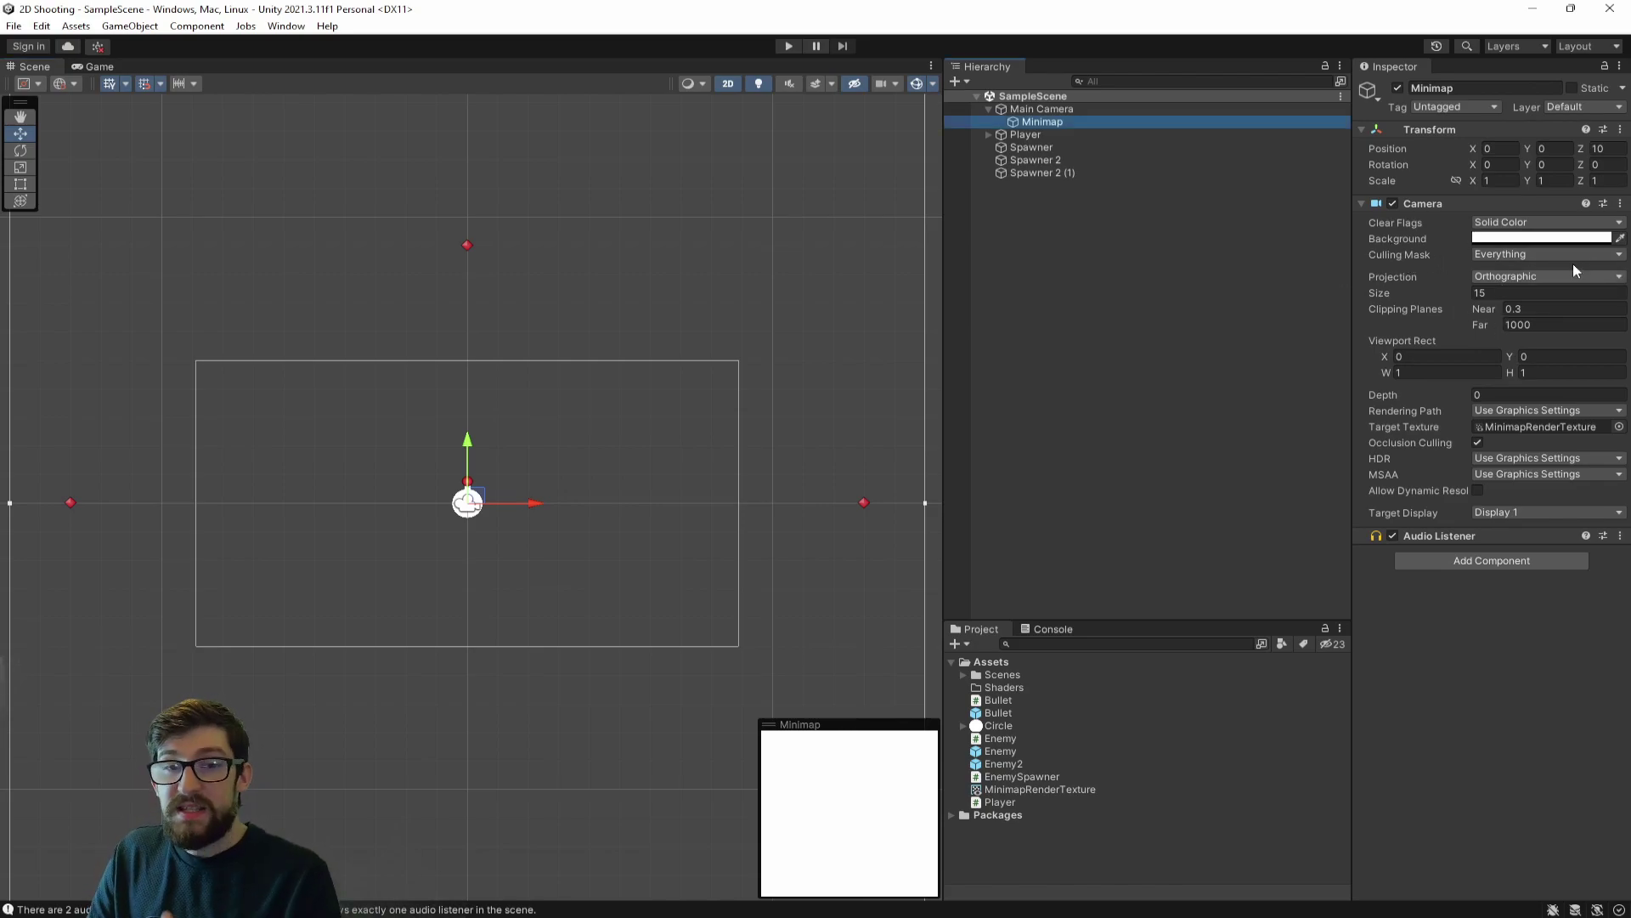
click(1568, 109)
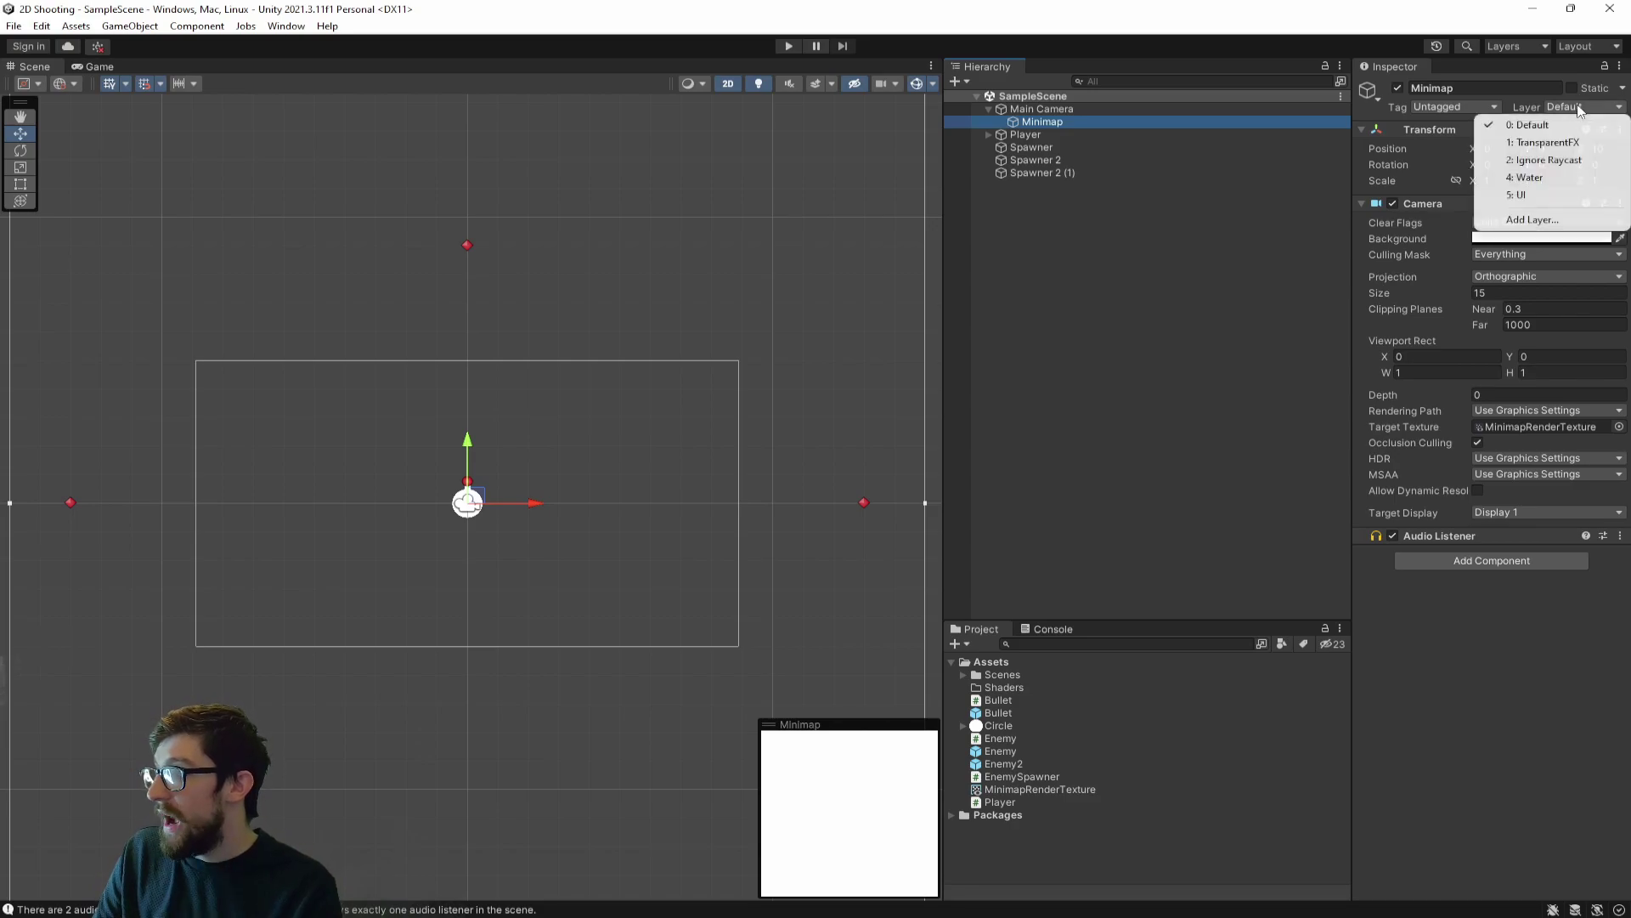
click(1500, 219)
click(1516, 278)
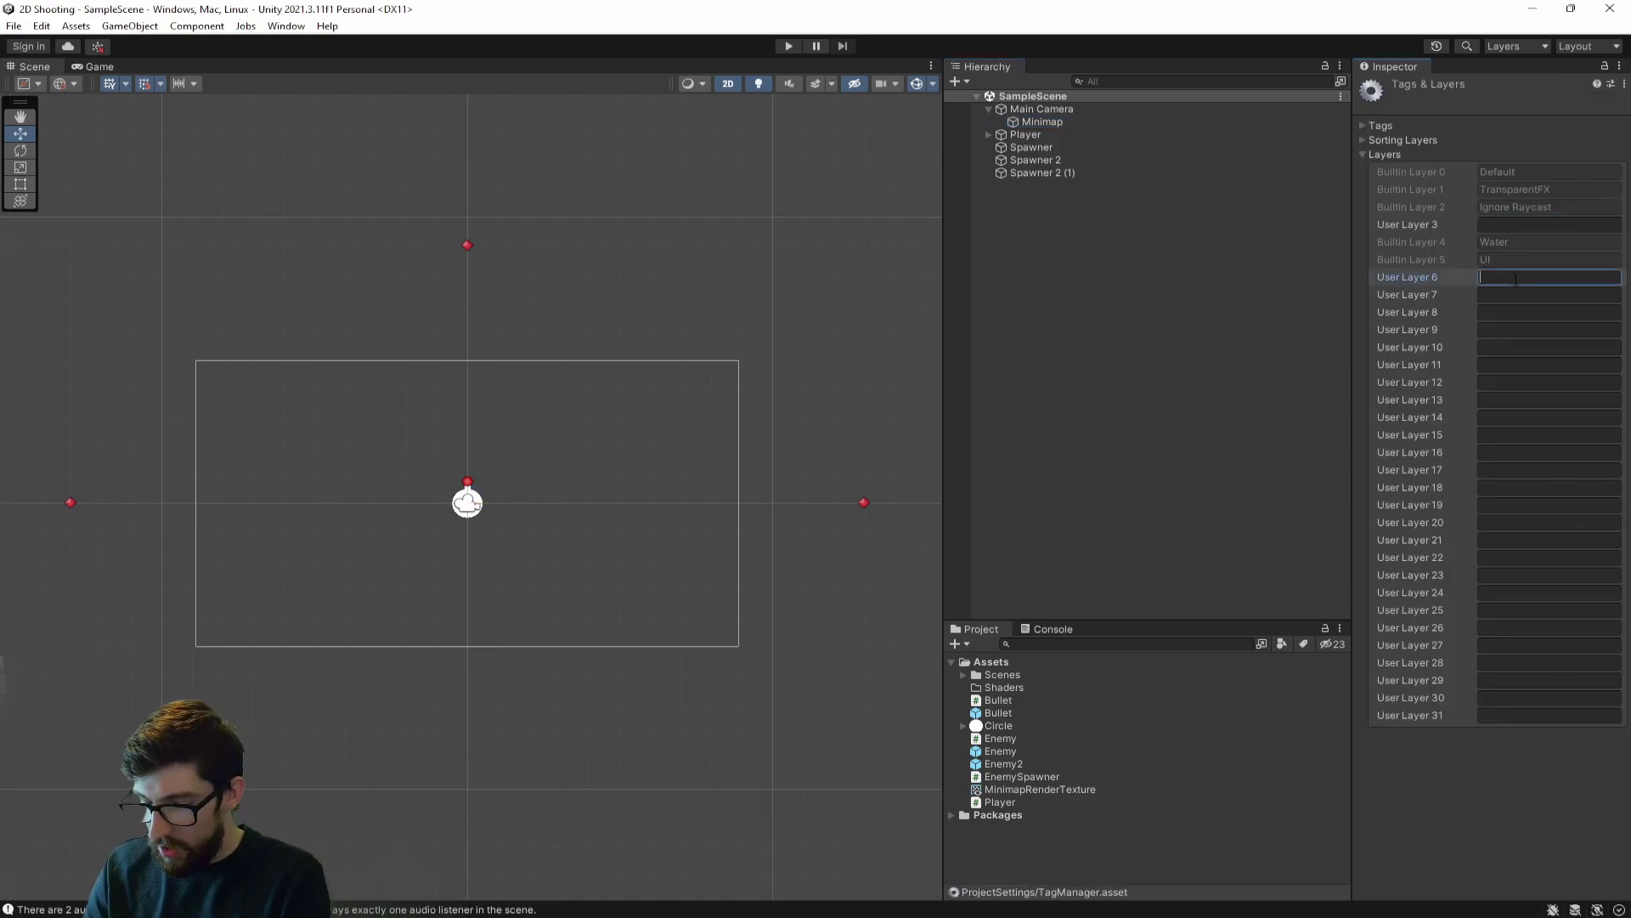
text(Minimap)
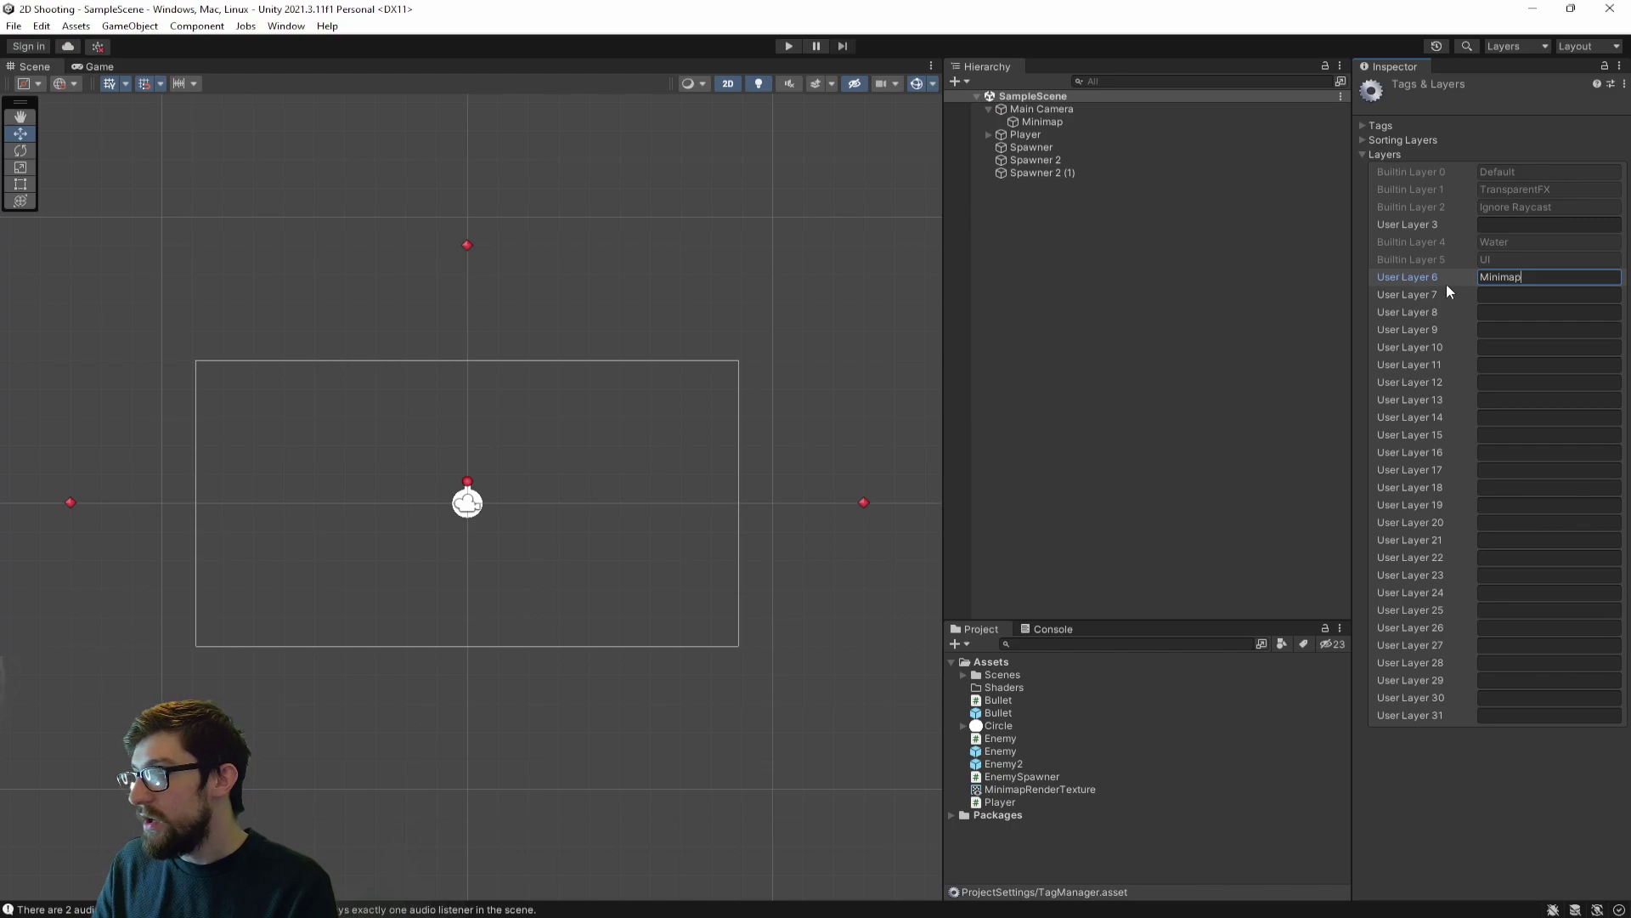
click(1446, 294)
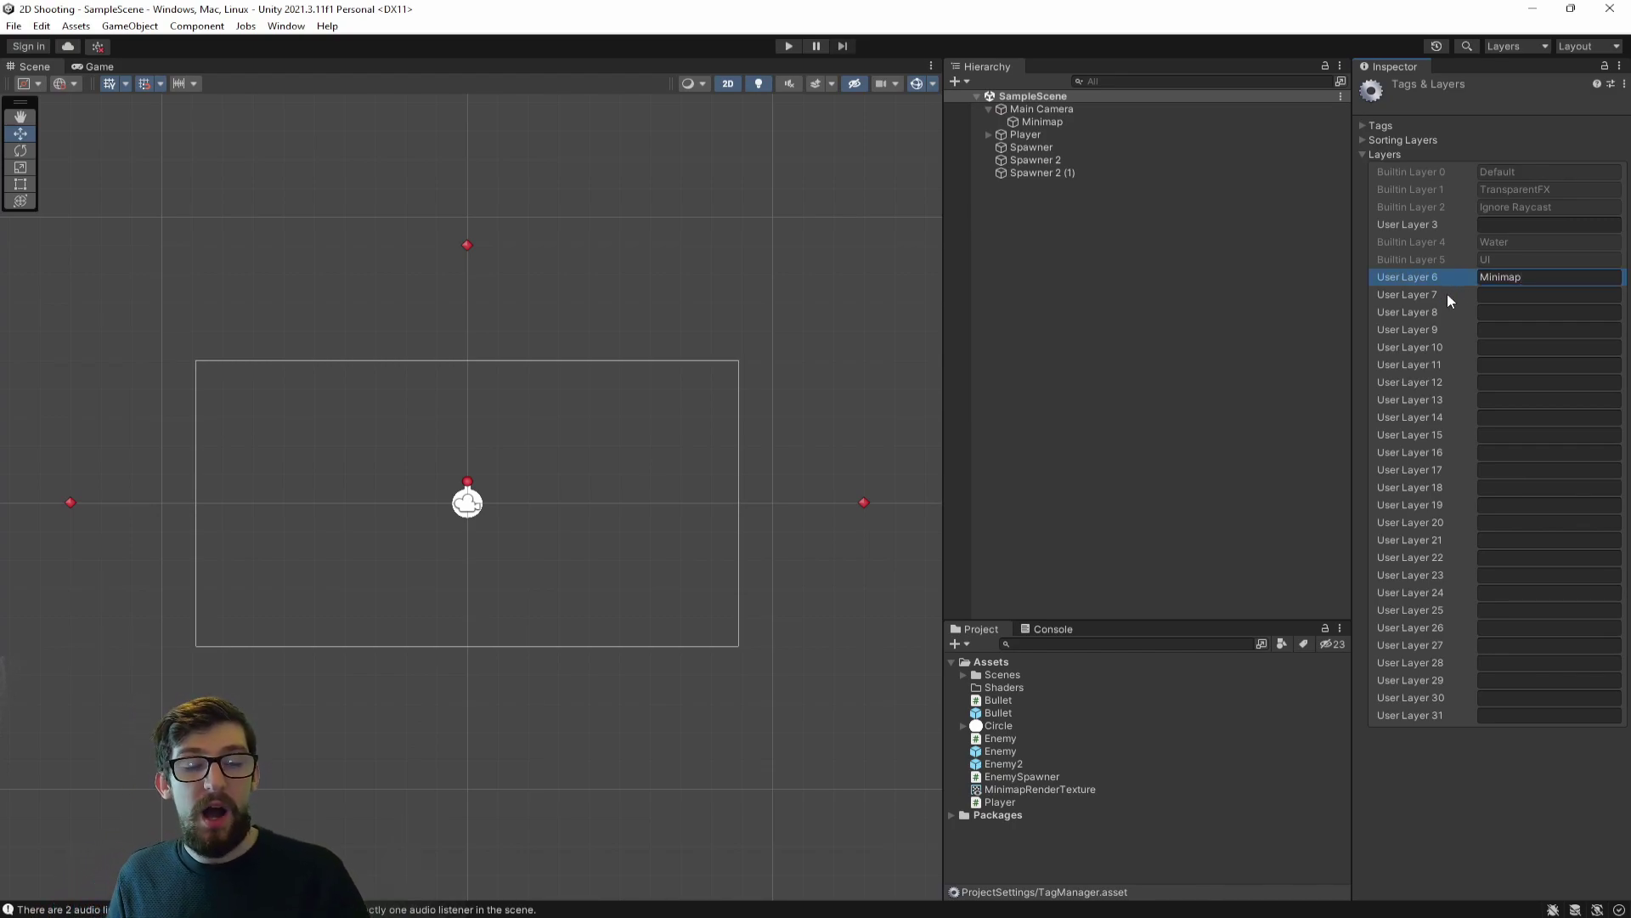
- Colour the Player GFX sprite red and check whether it shows in the Minimap camera preview
click(1082, 124)
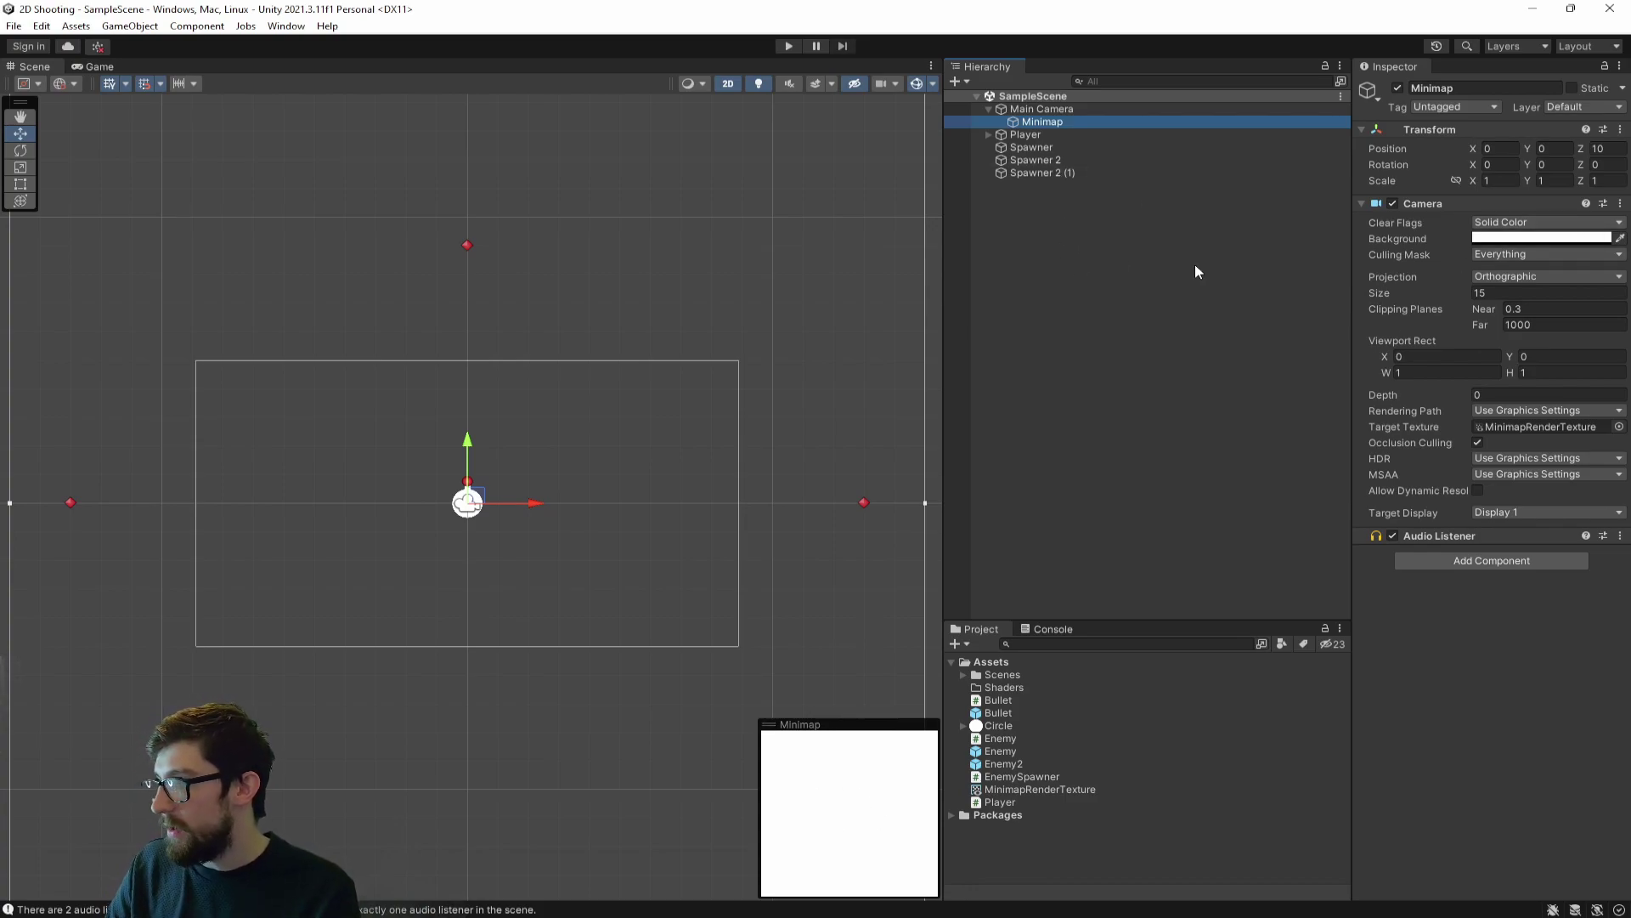
click(1052, 133)
click(988, 134)
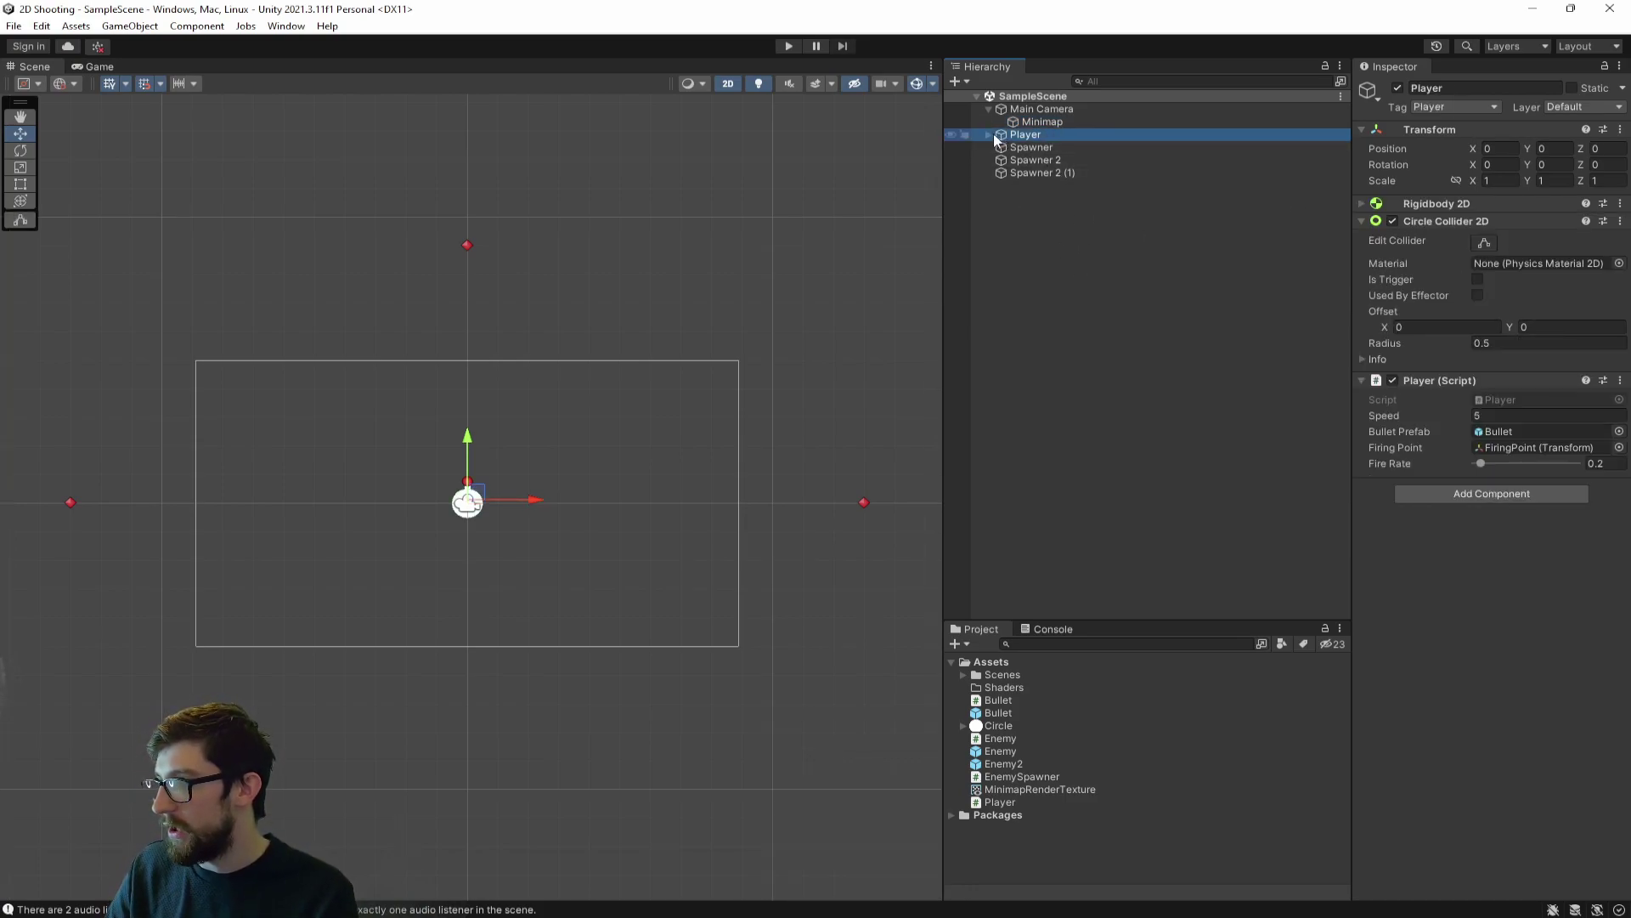
click(1030, 148)
click(1500, 238)
drag(1525, 344, 1571, 312)
click(1020, 111)
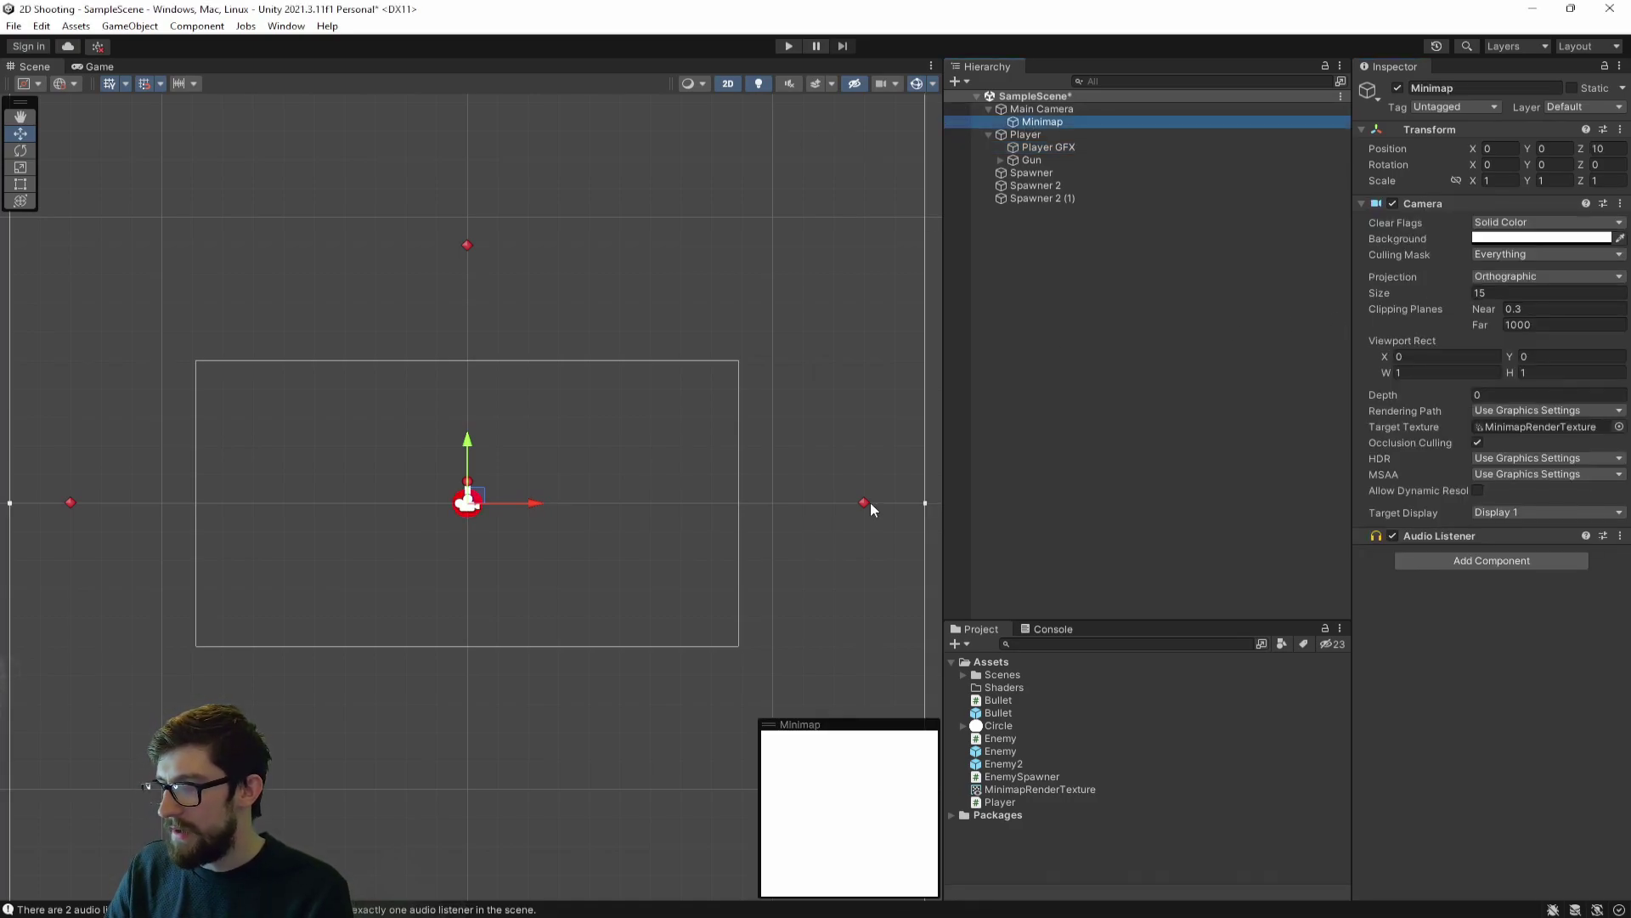
click(1186, 390)
- Set the Minimap camera's Z position to 0 and save the scene
click(1045, 122)
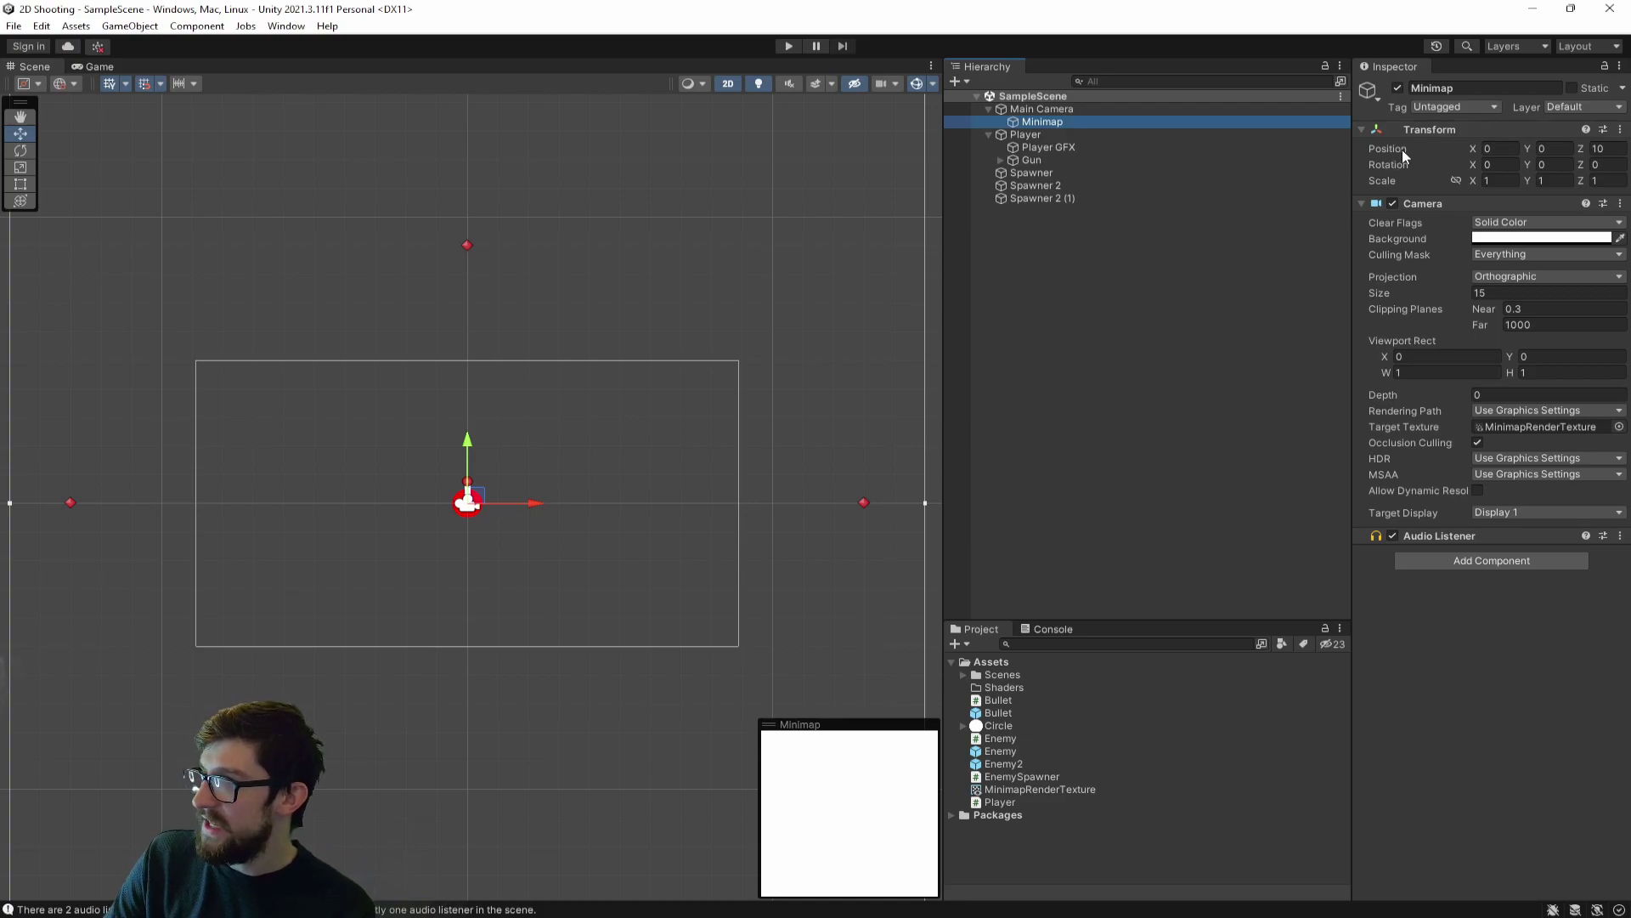
click(1602, 148)
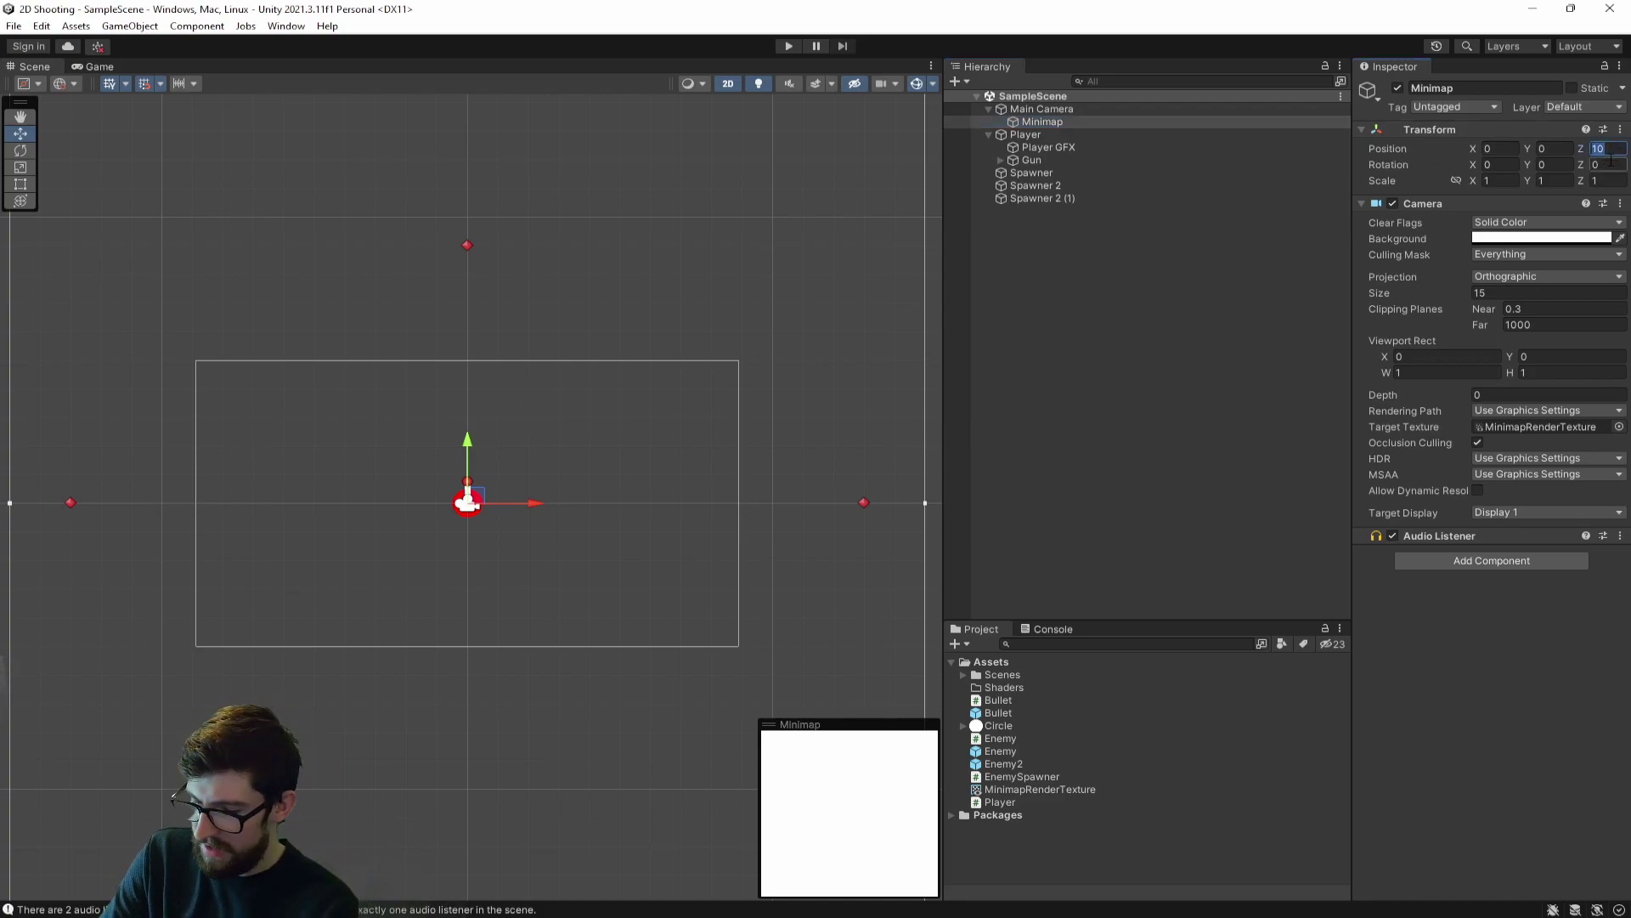
text(0)
key(ctrl+s)
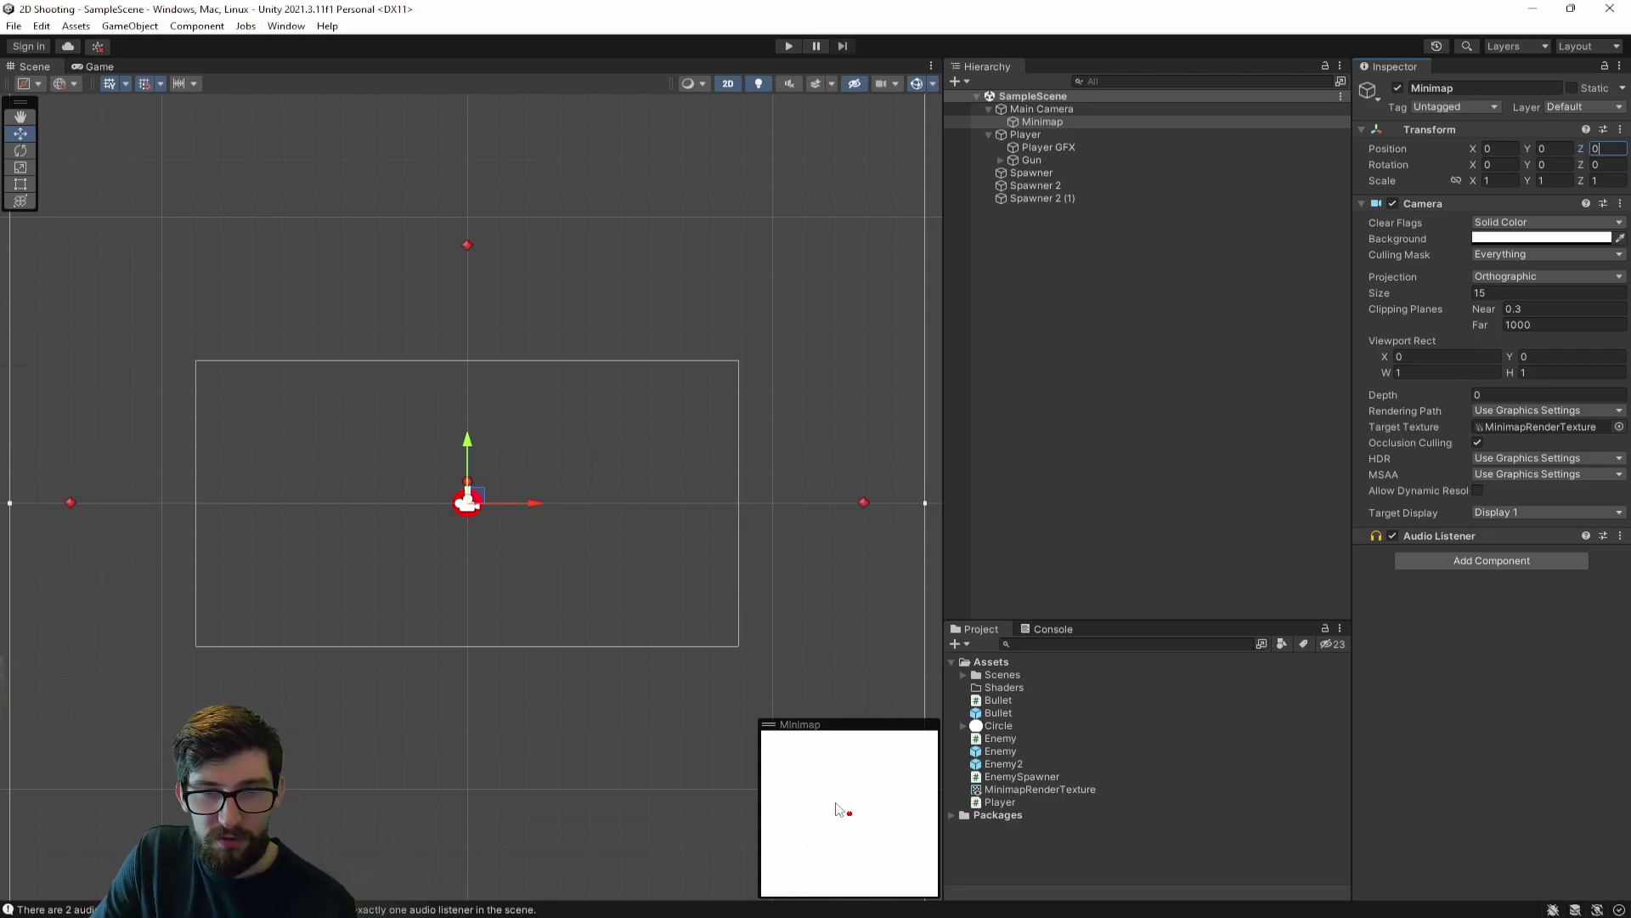
- Change the Player GFX sprite's colour back to white
click(1056, 147)
click(1542, 238)
drag(1568, 316, 1481, 315)
click(1099, 150)
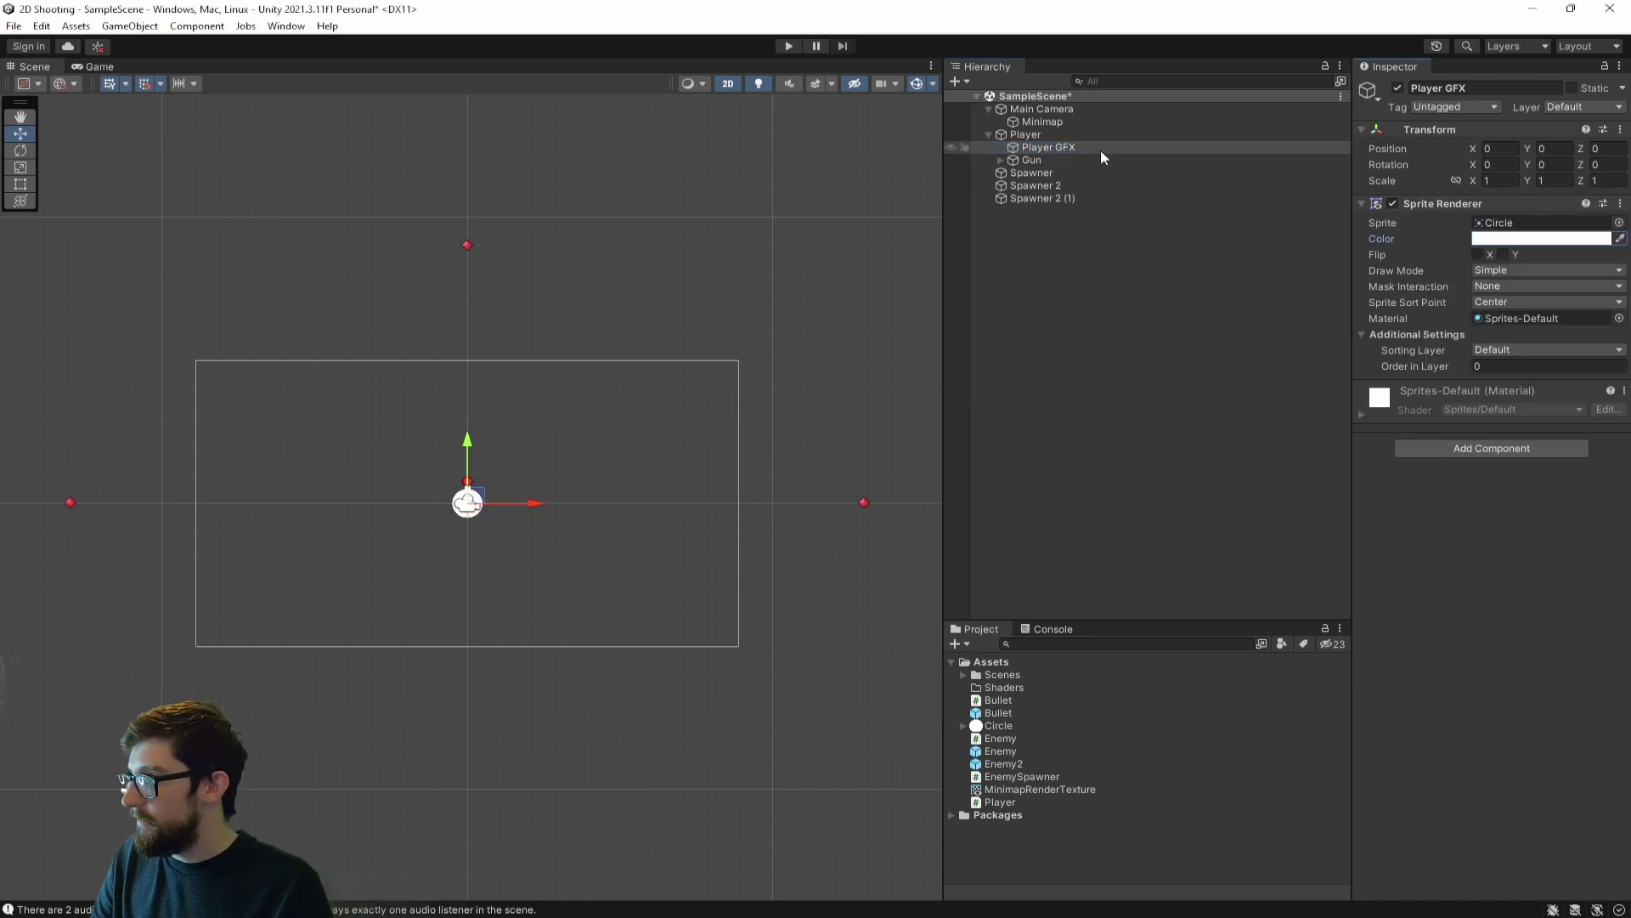
click(1037, 121)
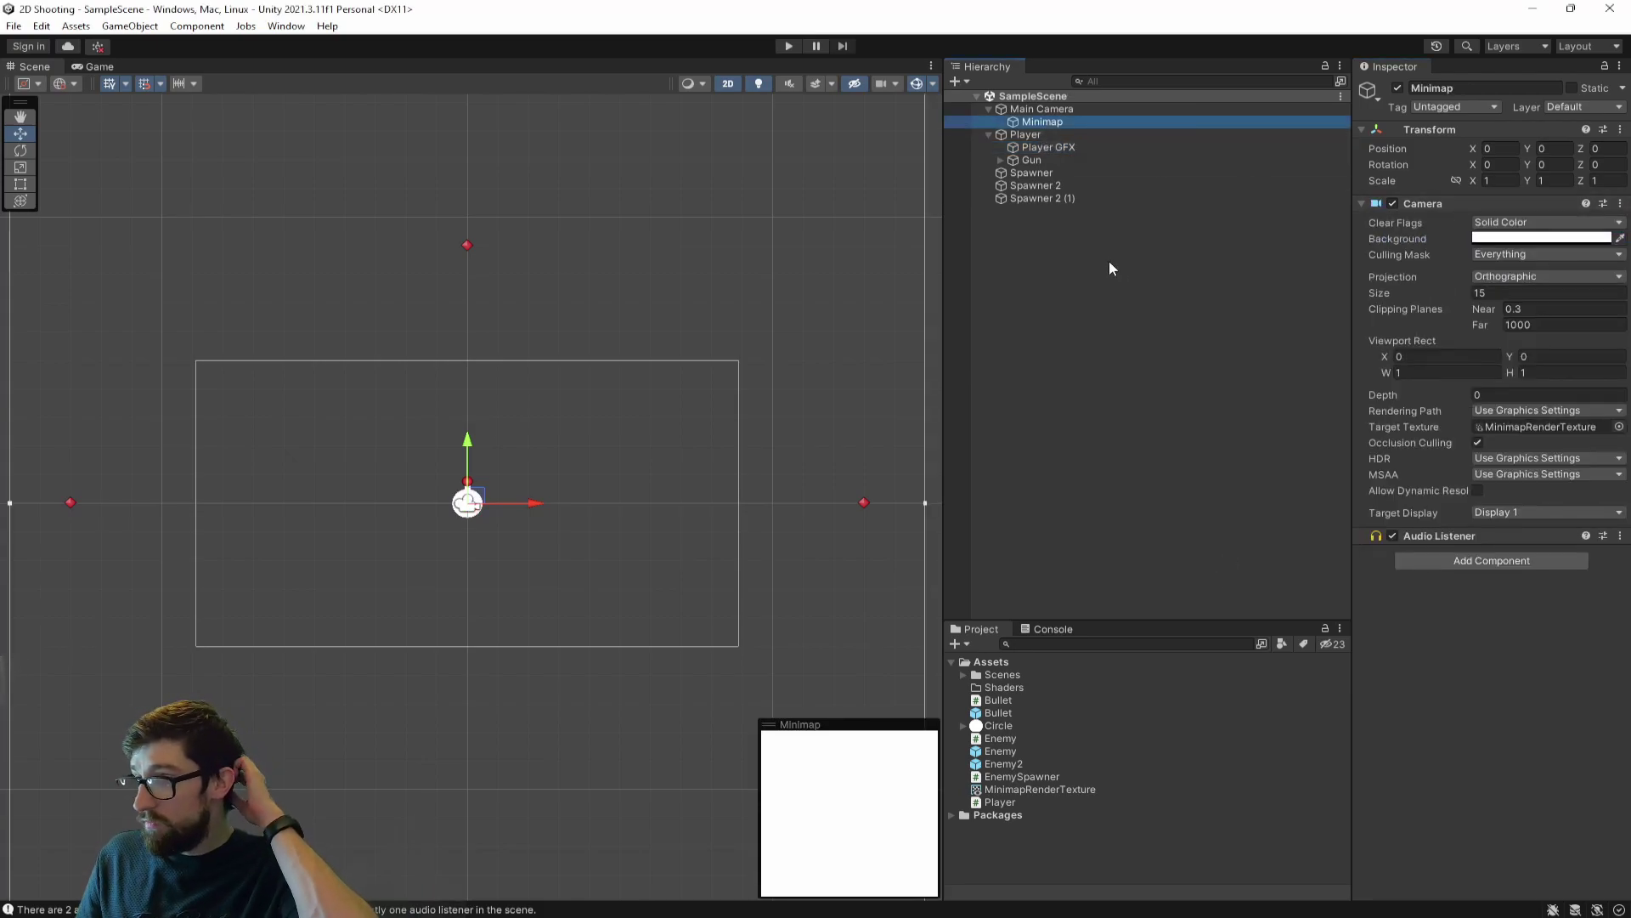
click(1582, 107)
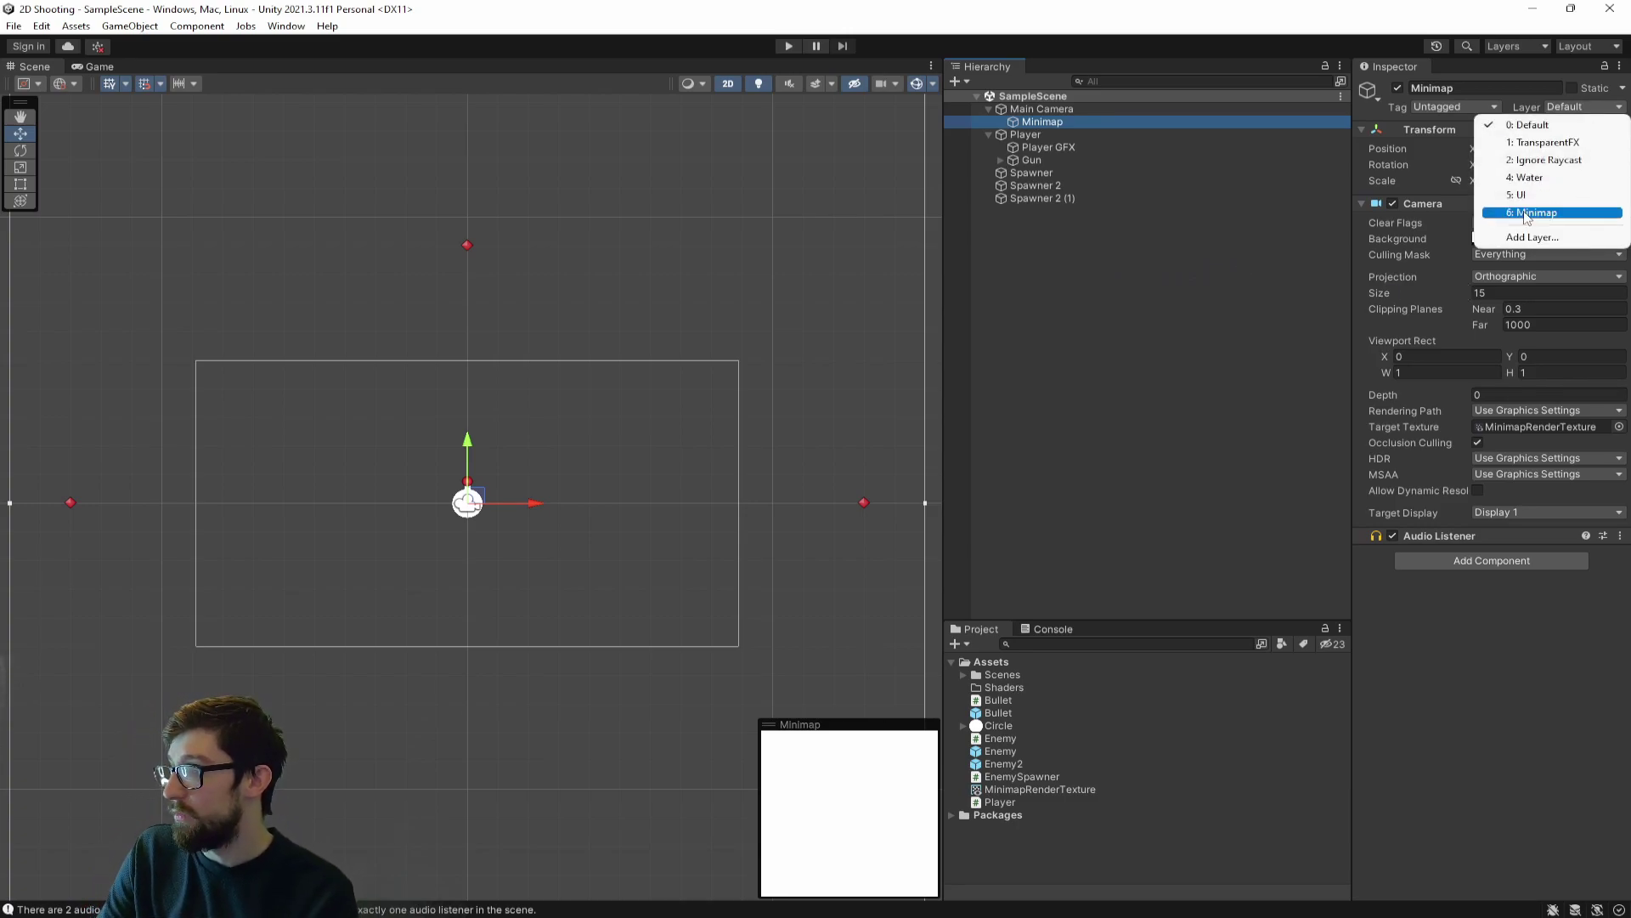
click(1164, 273)
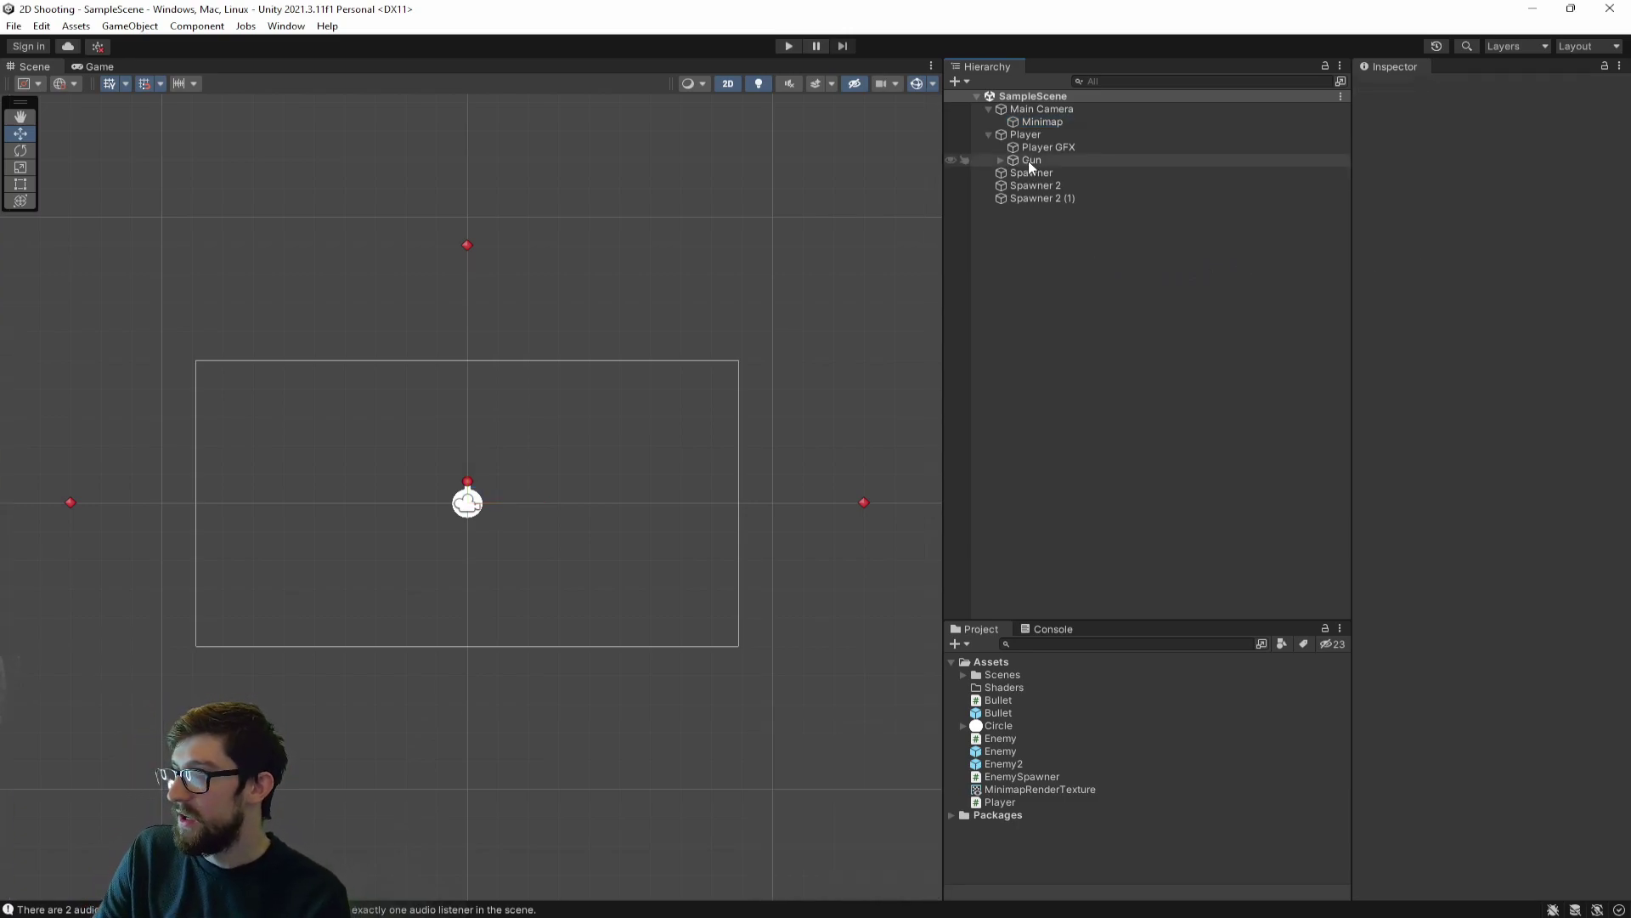
- Limit the Minimap camera's Culling Mask to the Minimap layer only and save the scene
click(1033, 123)
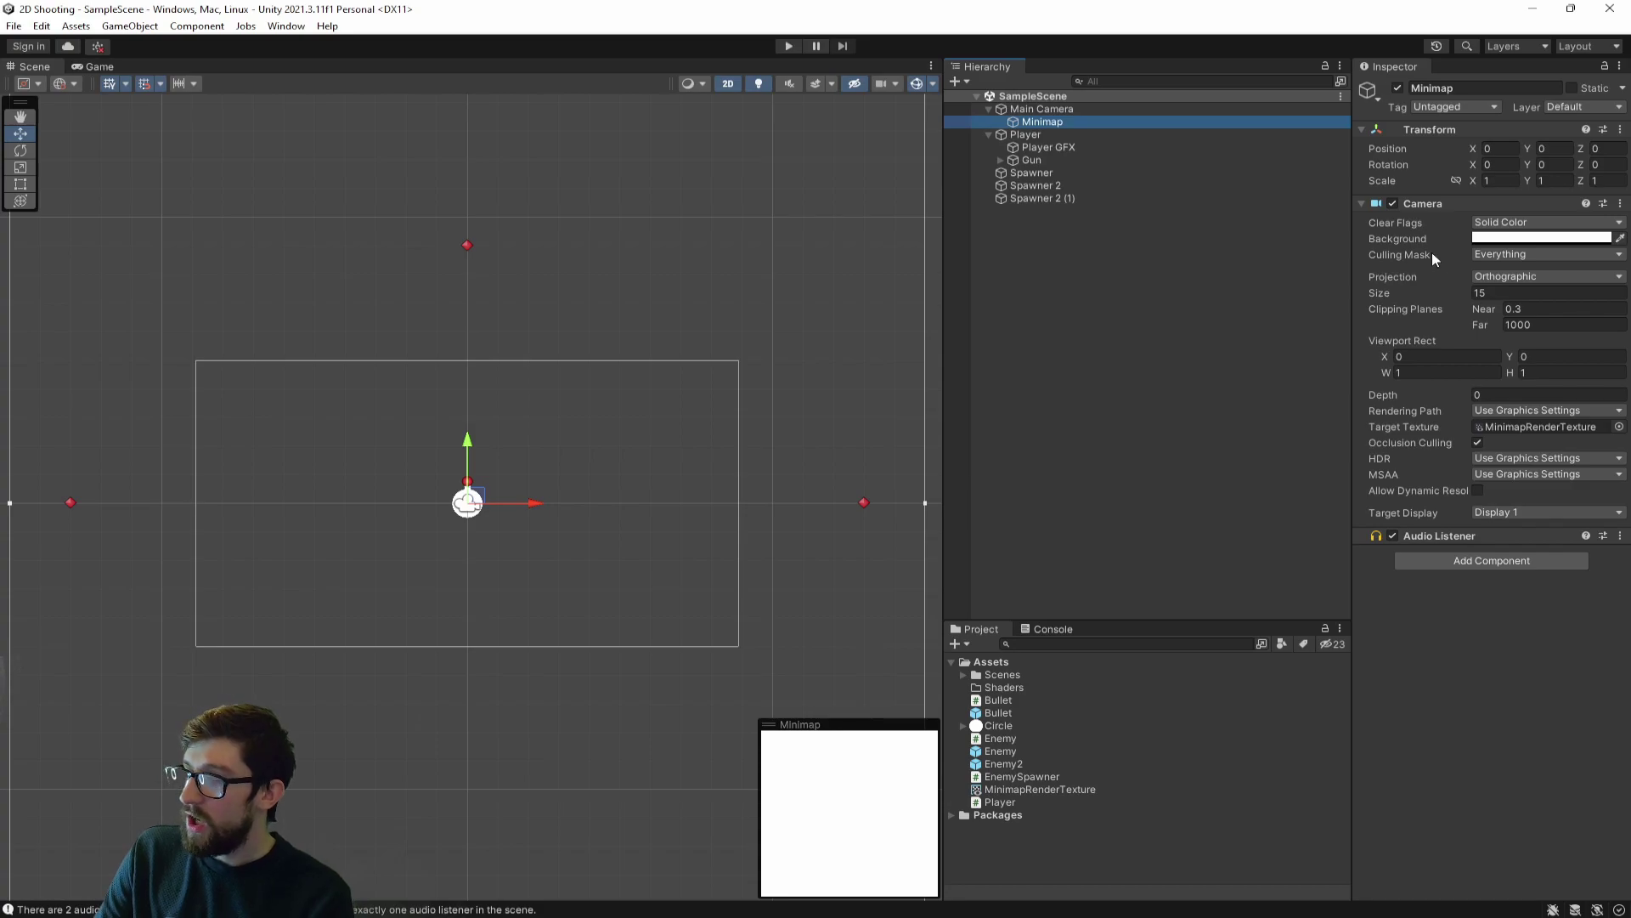
click(1506, 256)
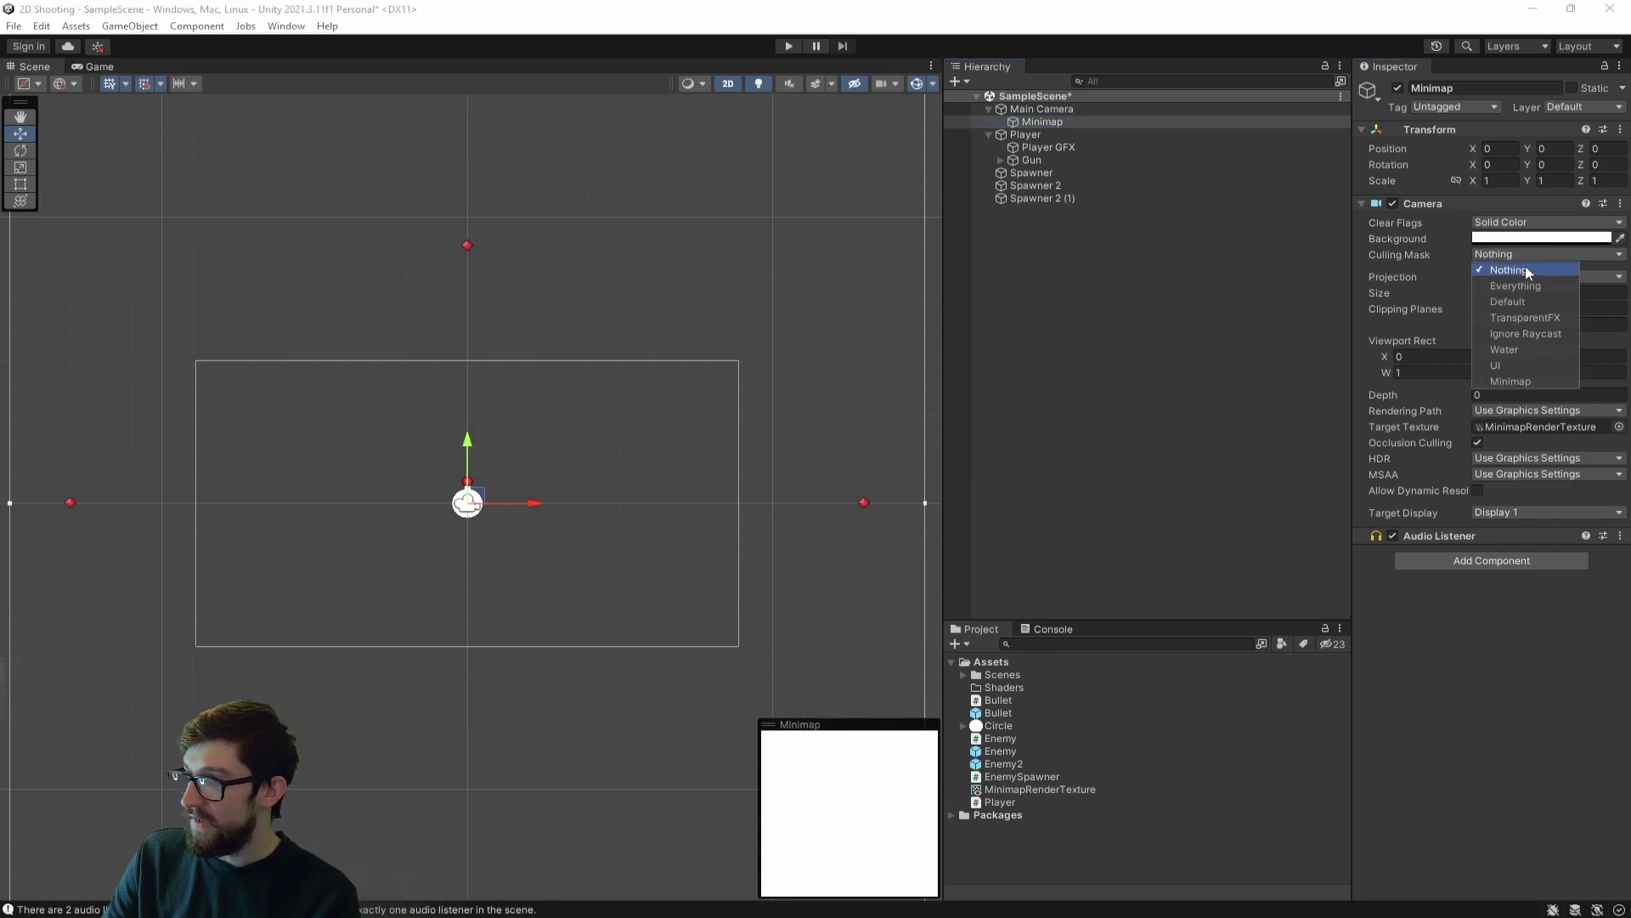
click(1520, 270)
click(1539, 381)
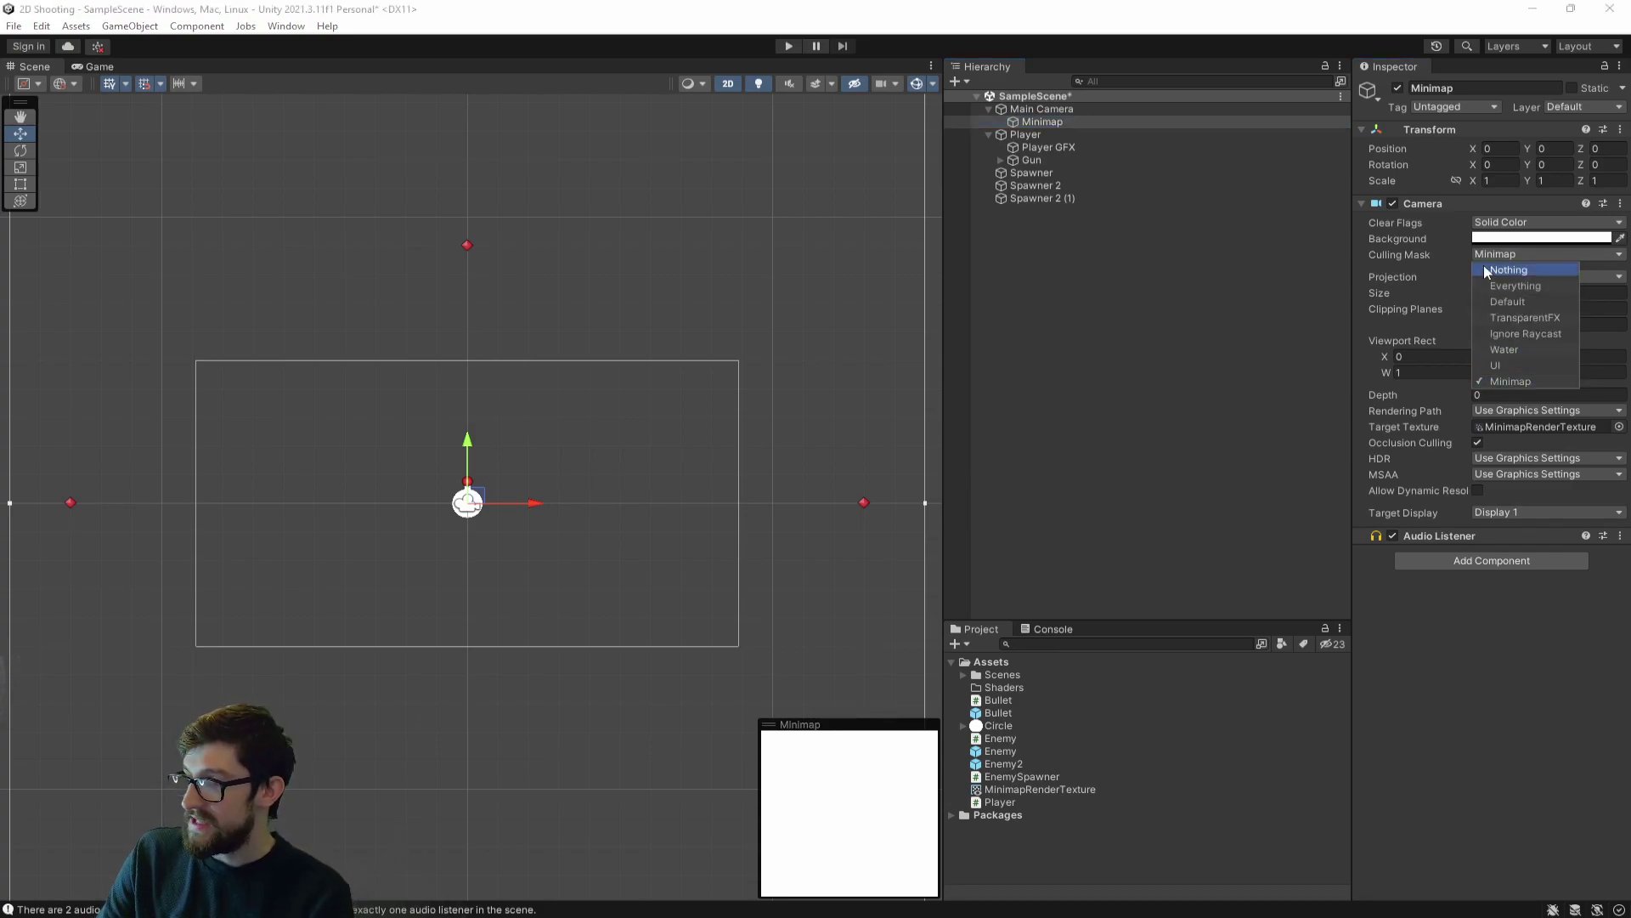
click(1446, 270)
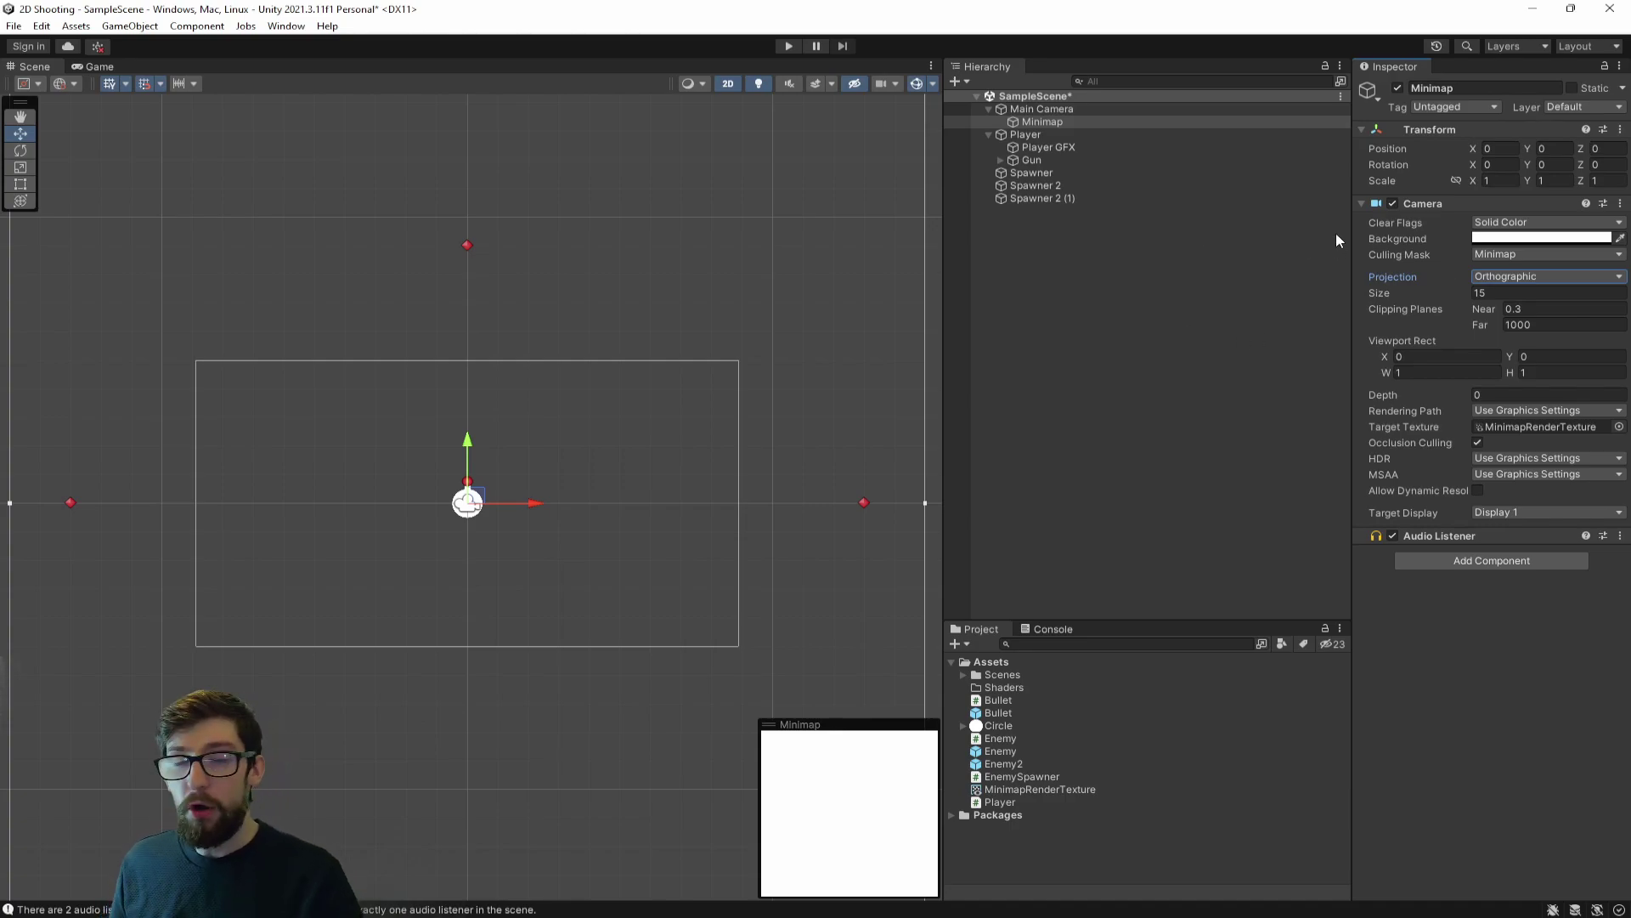
key(ctrl+s)
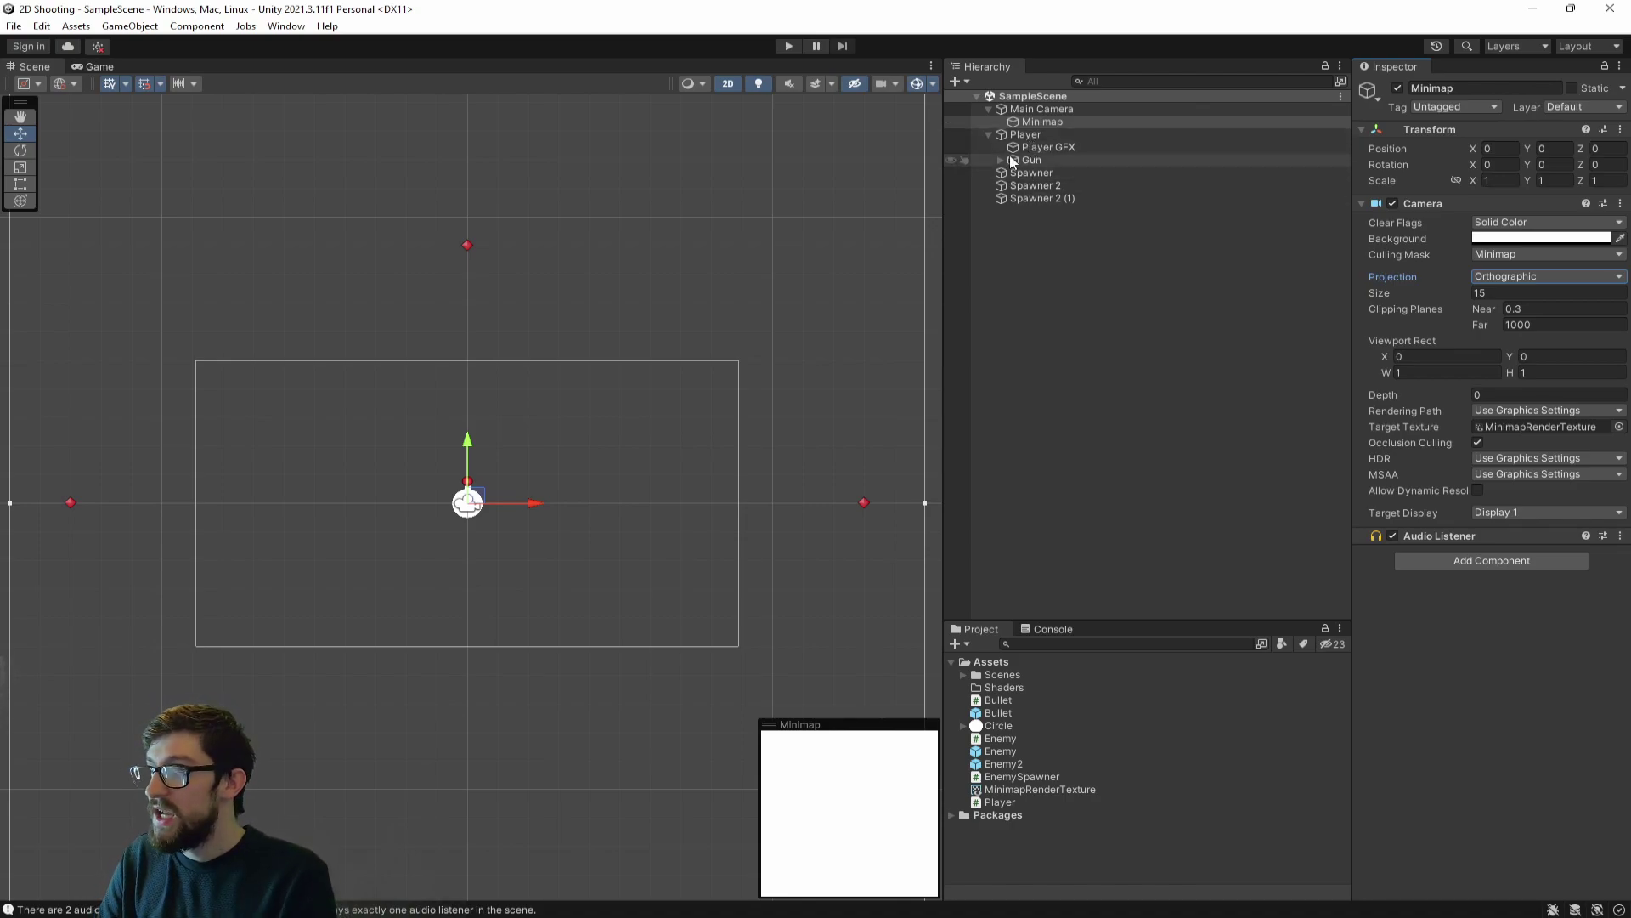
- Duplicate the Player GFX object under Player and rename the copy Minimap GFX
click(1033, 148)
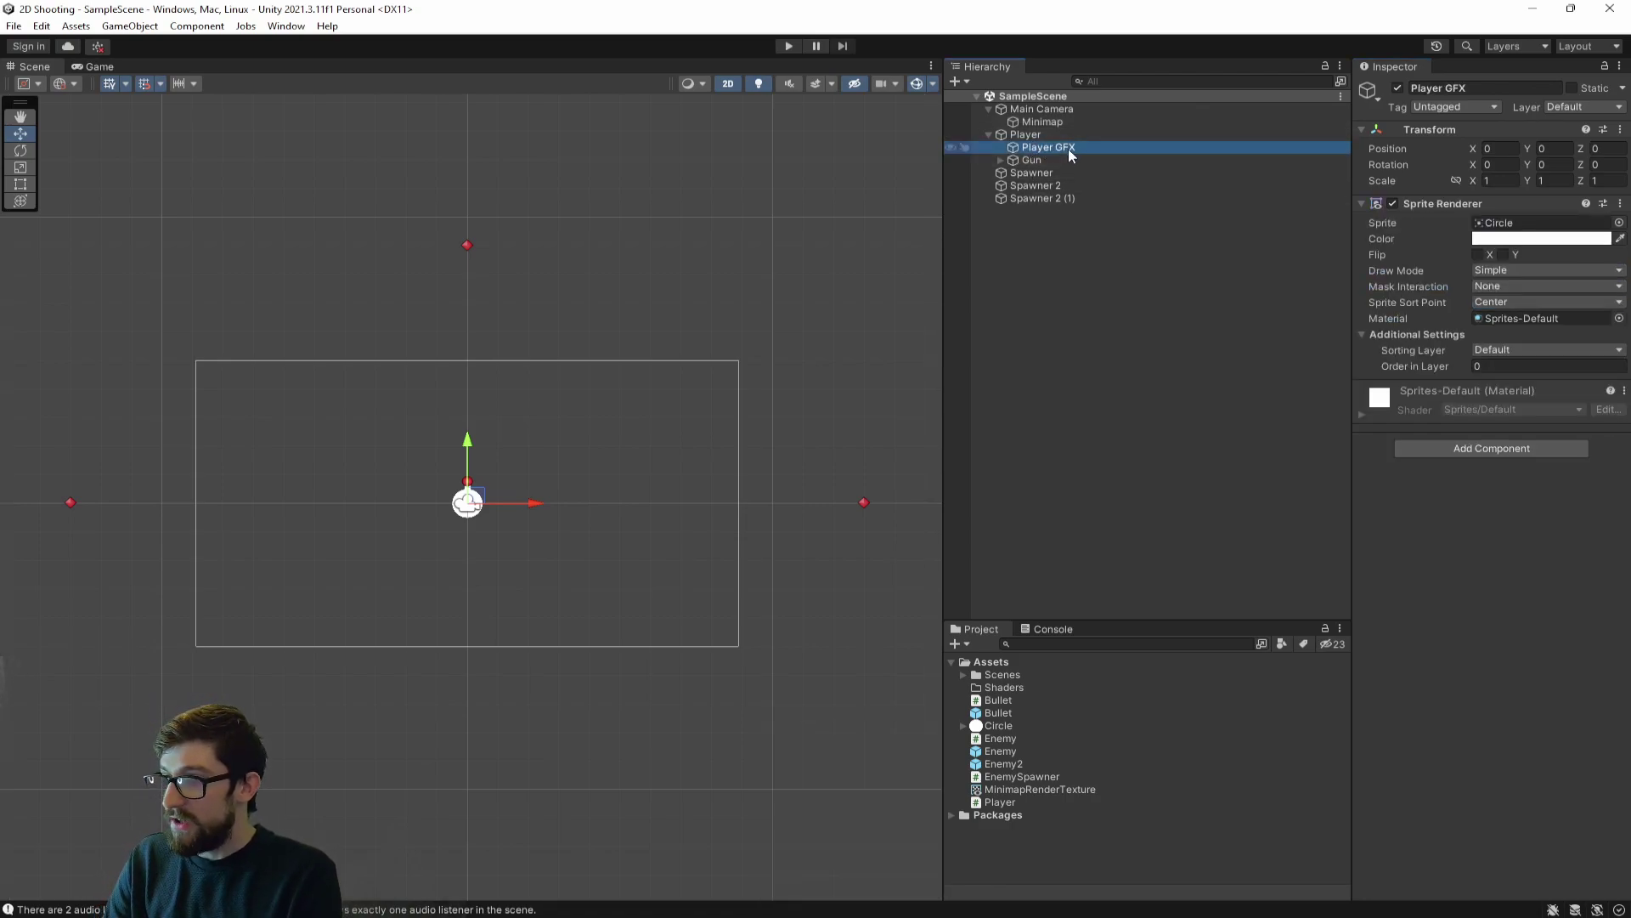
key(ctrl+d)
key(F2)
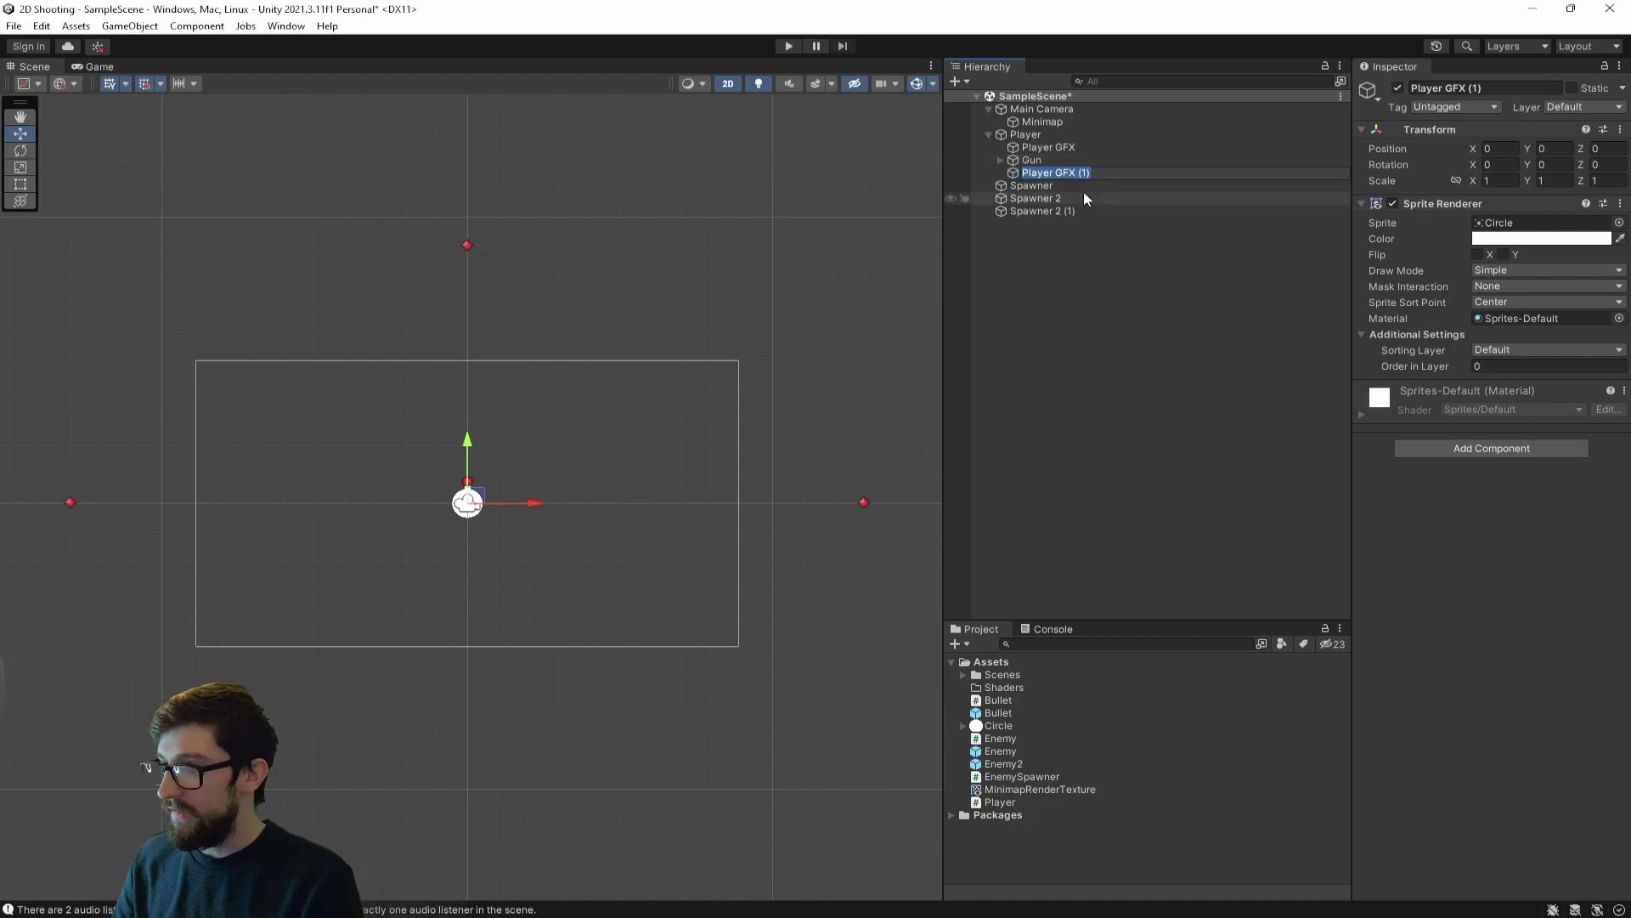
text(Minimap)
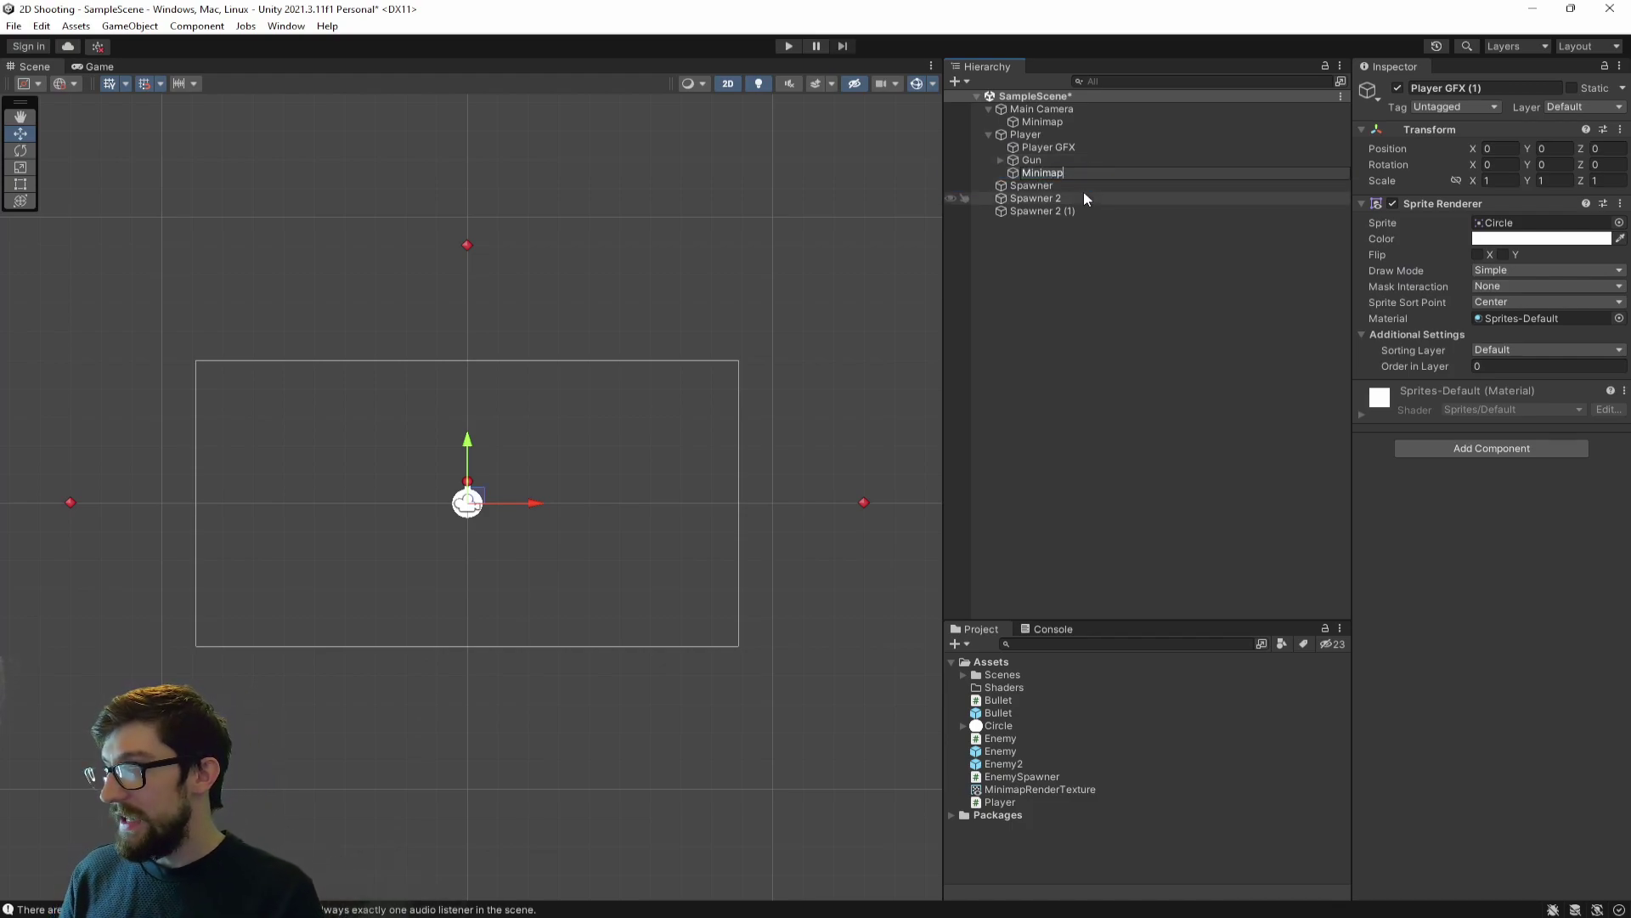
text( GFX)
key(Return)
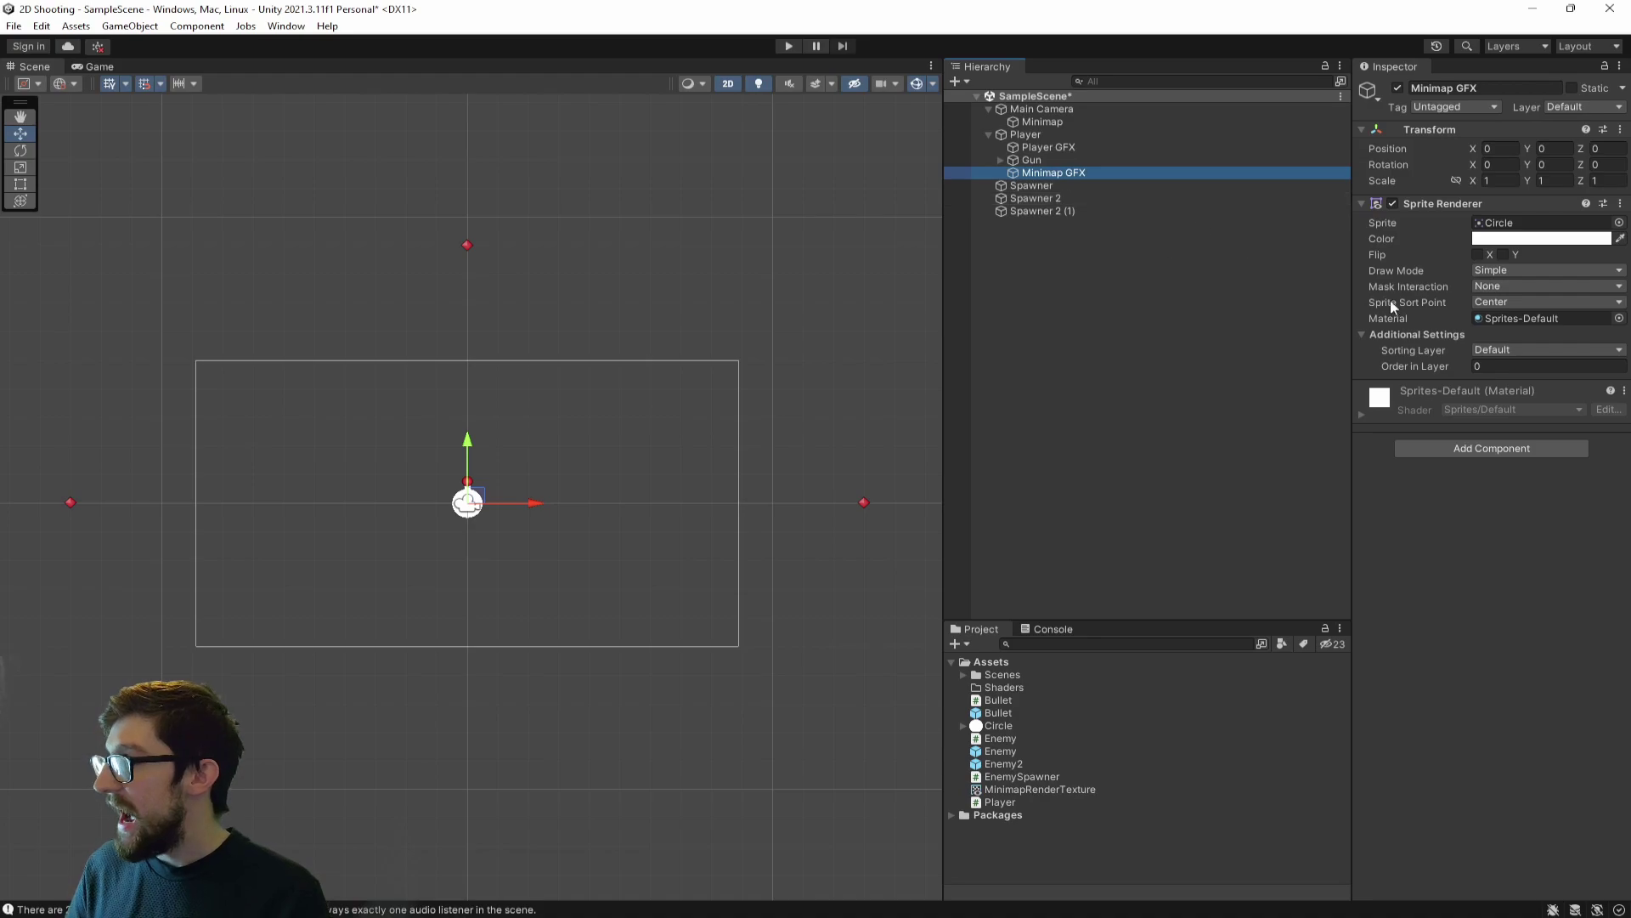
- Colour the Minimap GFX sprite bright cyan and save the scene
click(1510, 239)
mouse_move(1525, 287)
mouse_down()
mouse_move(1460, 305)
mouse_move(1449, 415)
mouse_move(1424, 395)
mouse_up()
drag(1521, 357, 1619, 310)
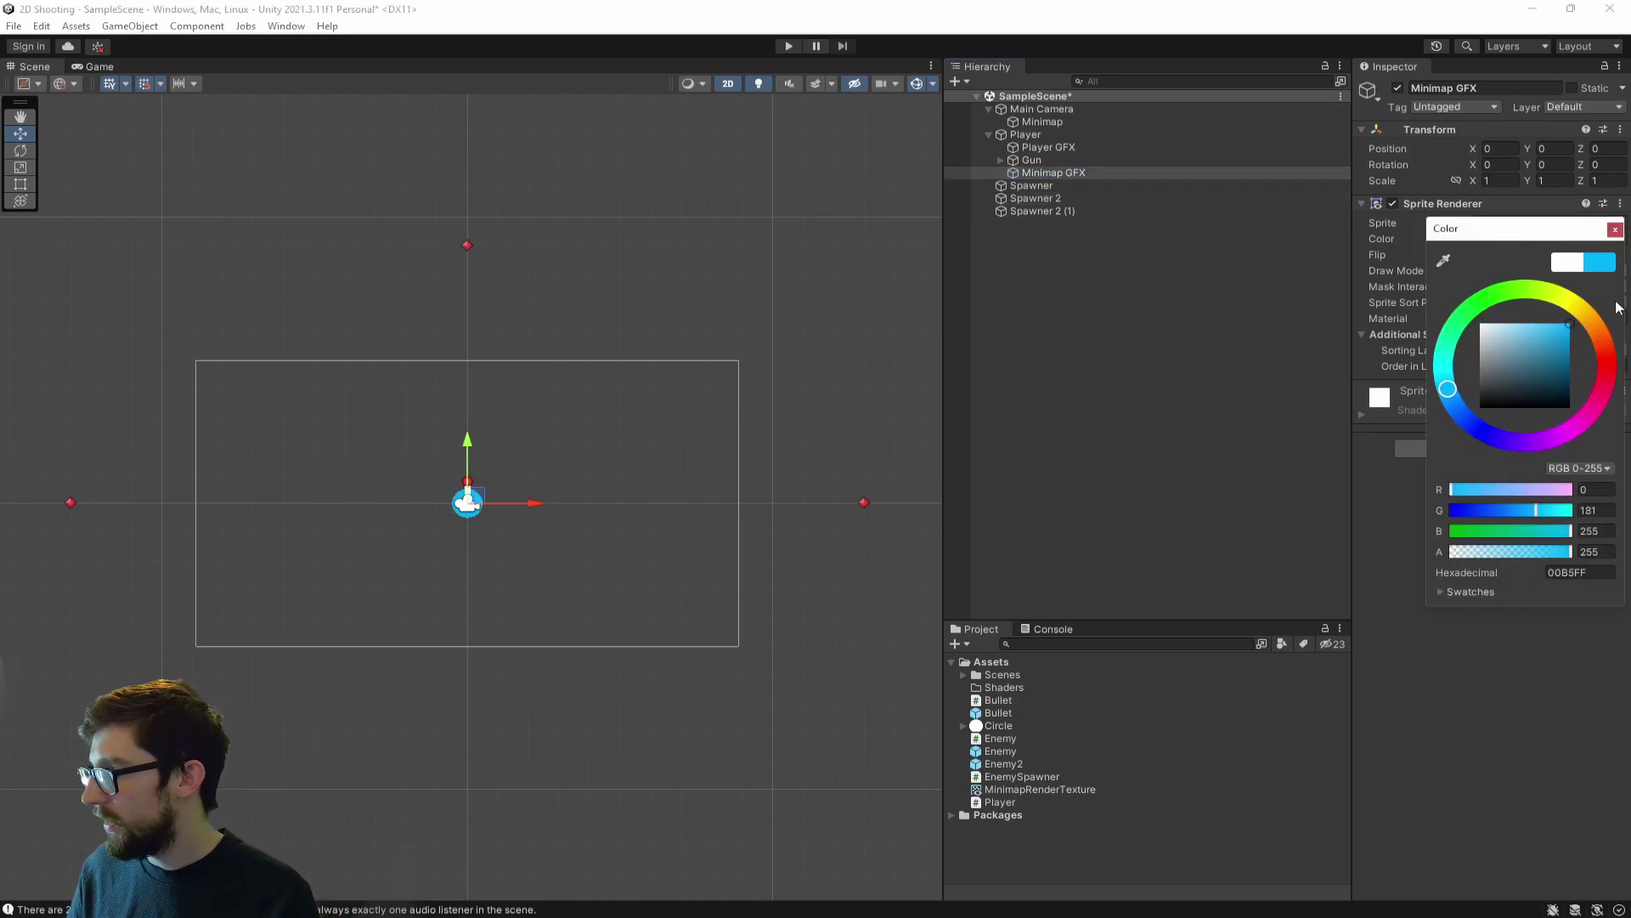
mouse_move(1449, 393)
mouse_down()
mouse_move(1452, 410)
mouse_move(1437, 384)
mouse_up()
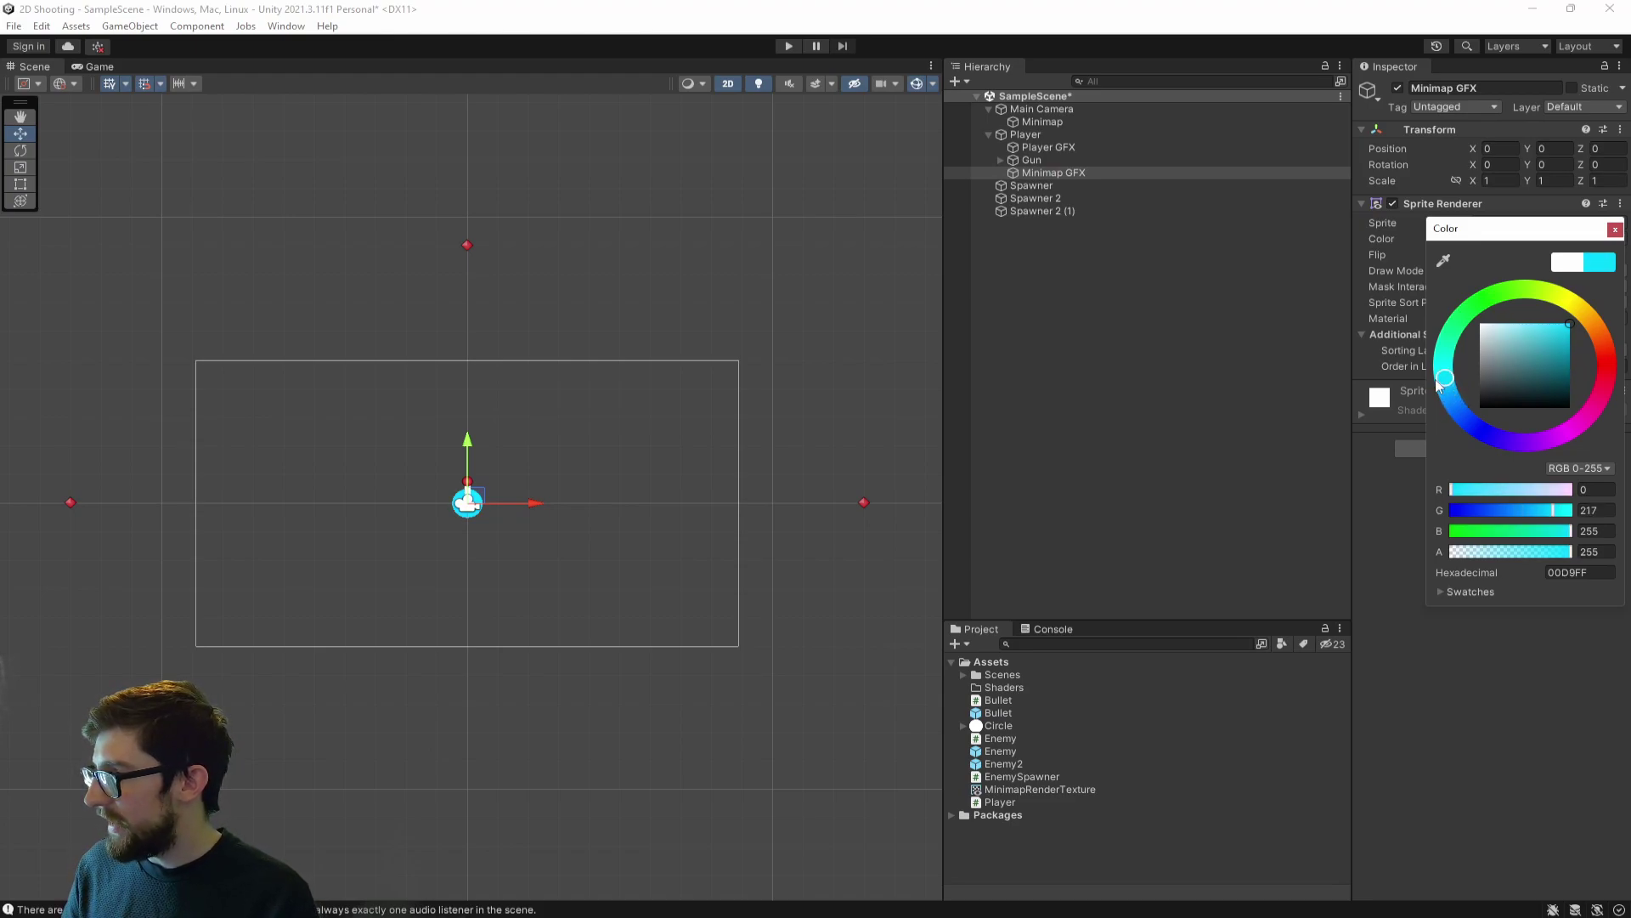
click(1616, 229)
key(ctrl+s)
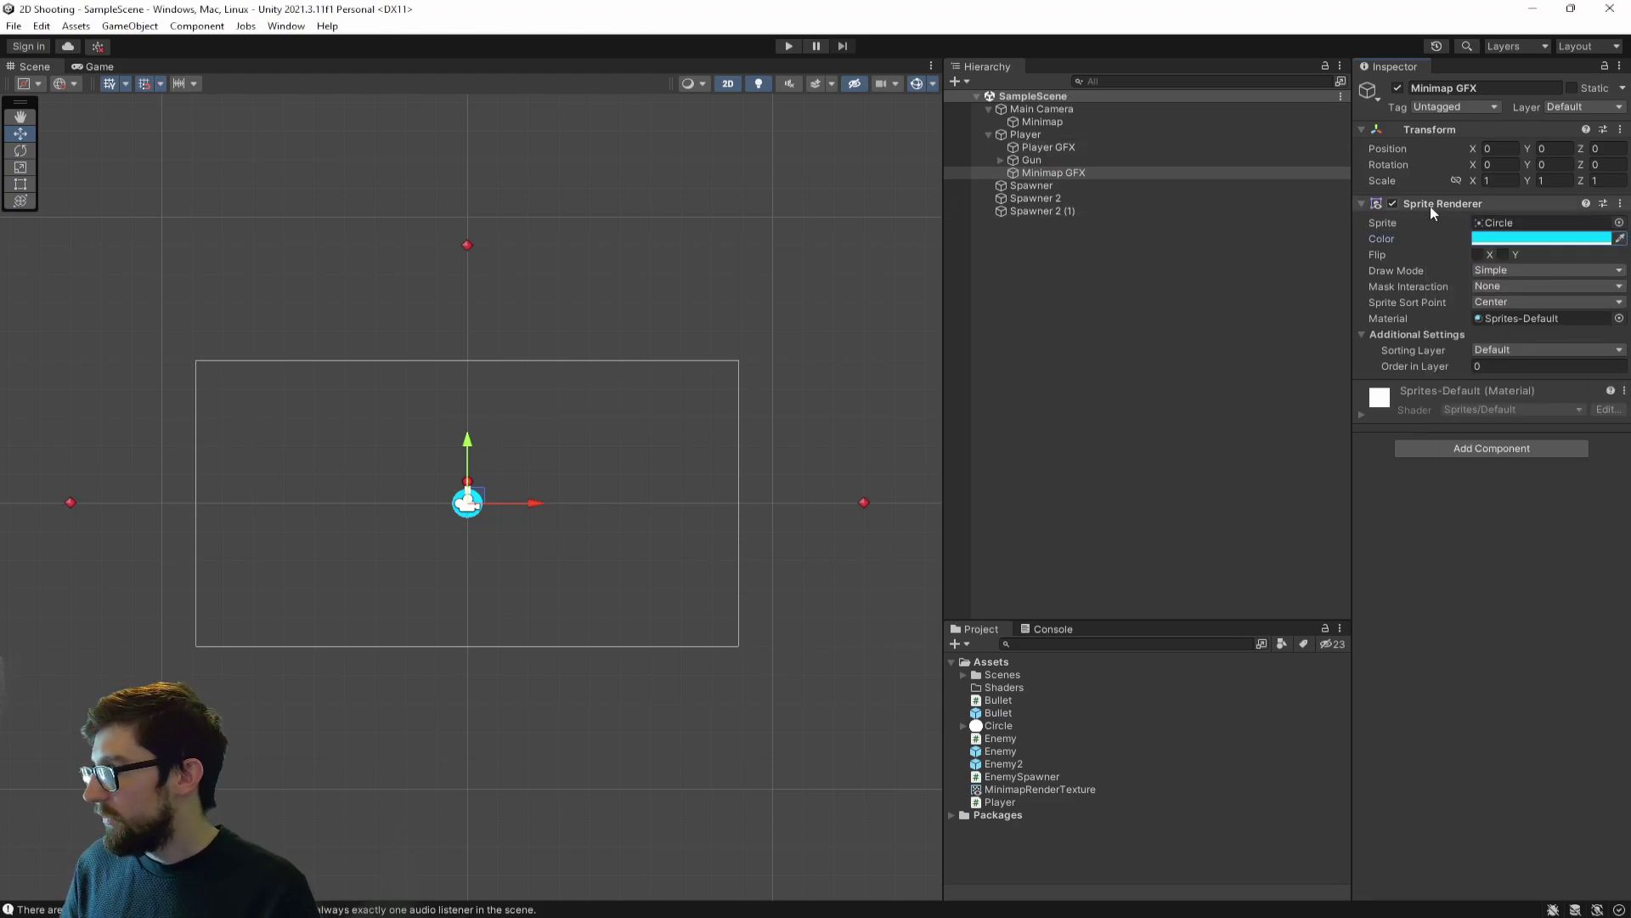
- Set the Minimap GFX object's X and Y scale to 2
click(1500, 180)
scroll(544, 502, up, 5)
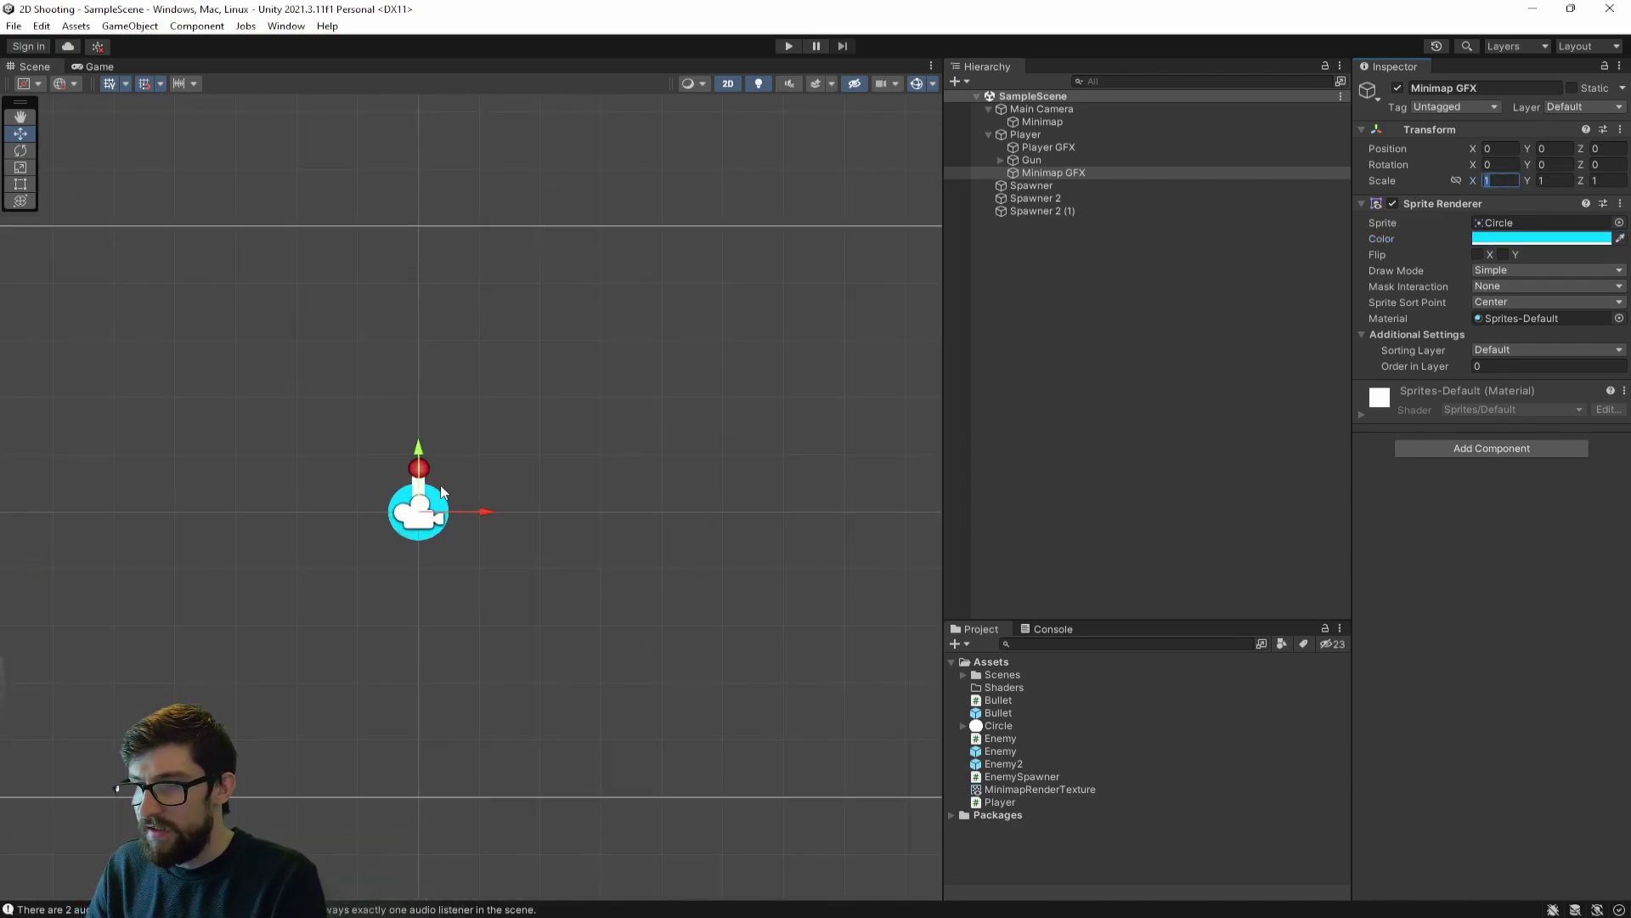
middle_drag(442, 491, 576, 457)
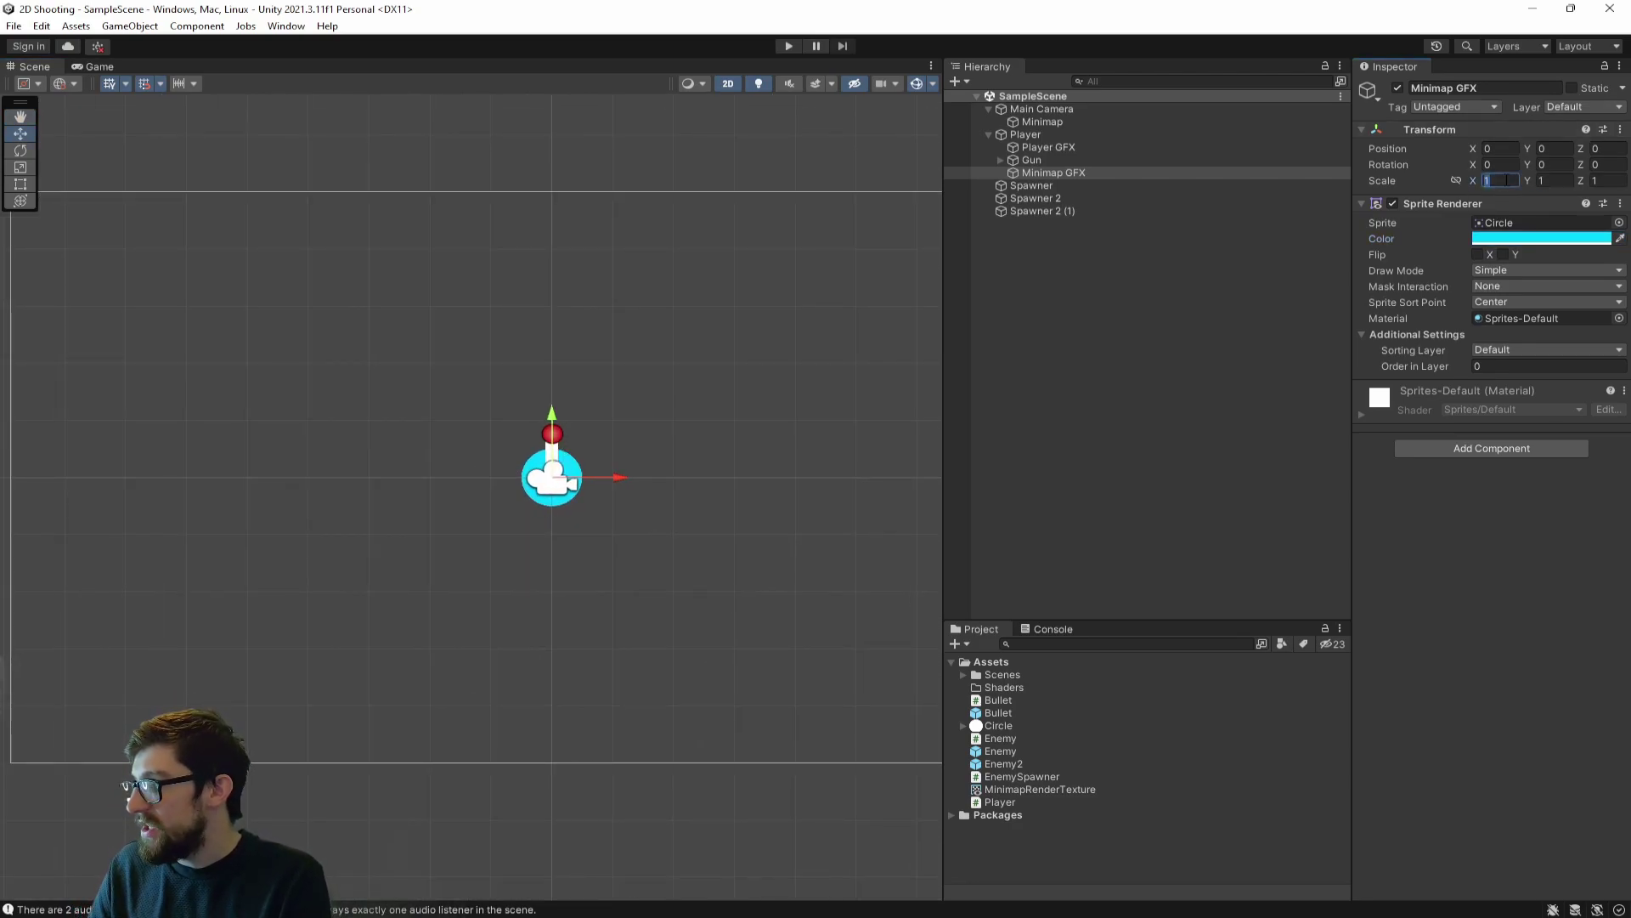
text(2)
key(Tab)
text(2)
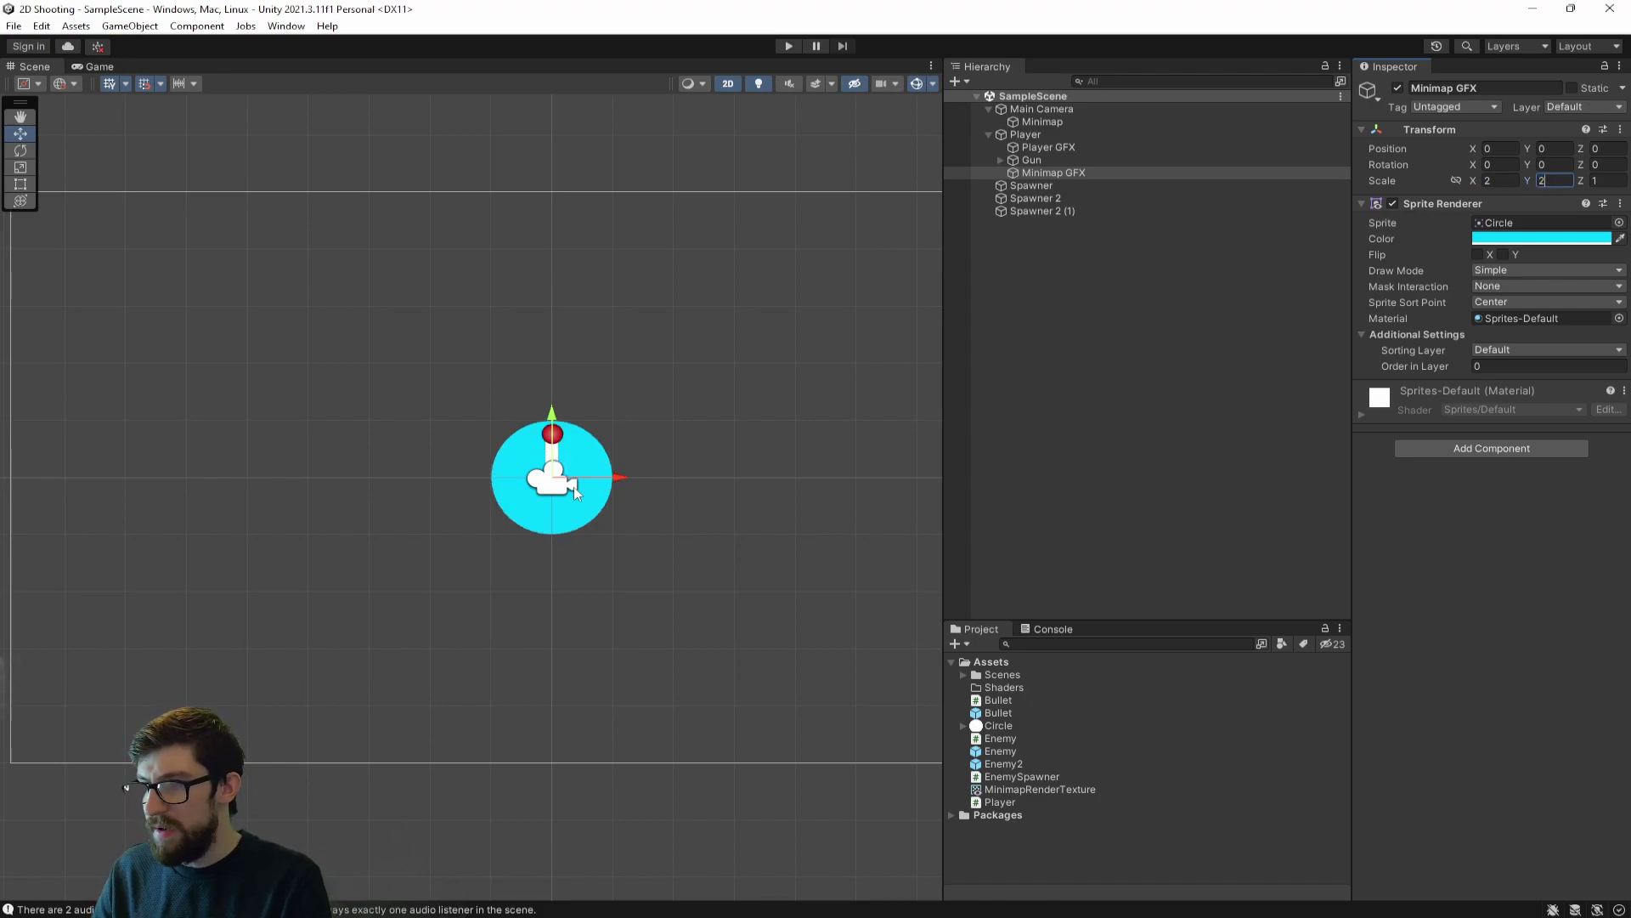
- Assign Minimap GFX to the Minimap layer and check it in the Minimap camera's preview
click(1139, 172)
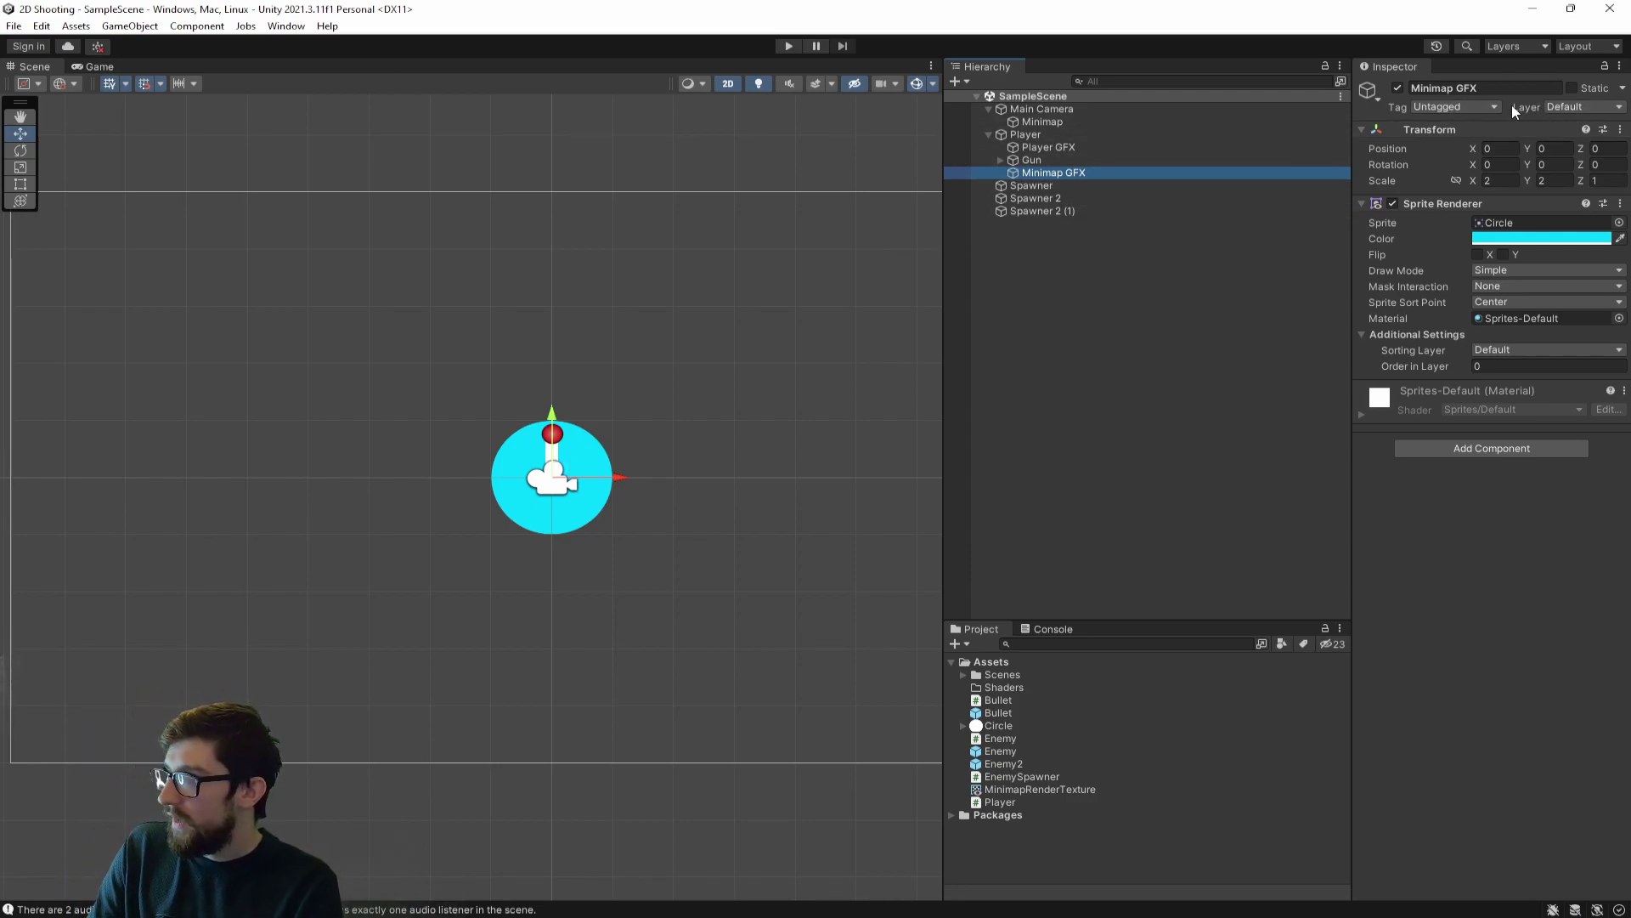
click(1572, 106)
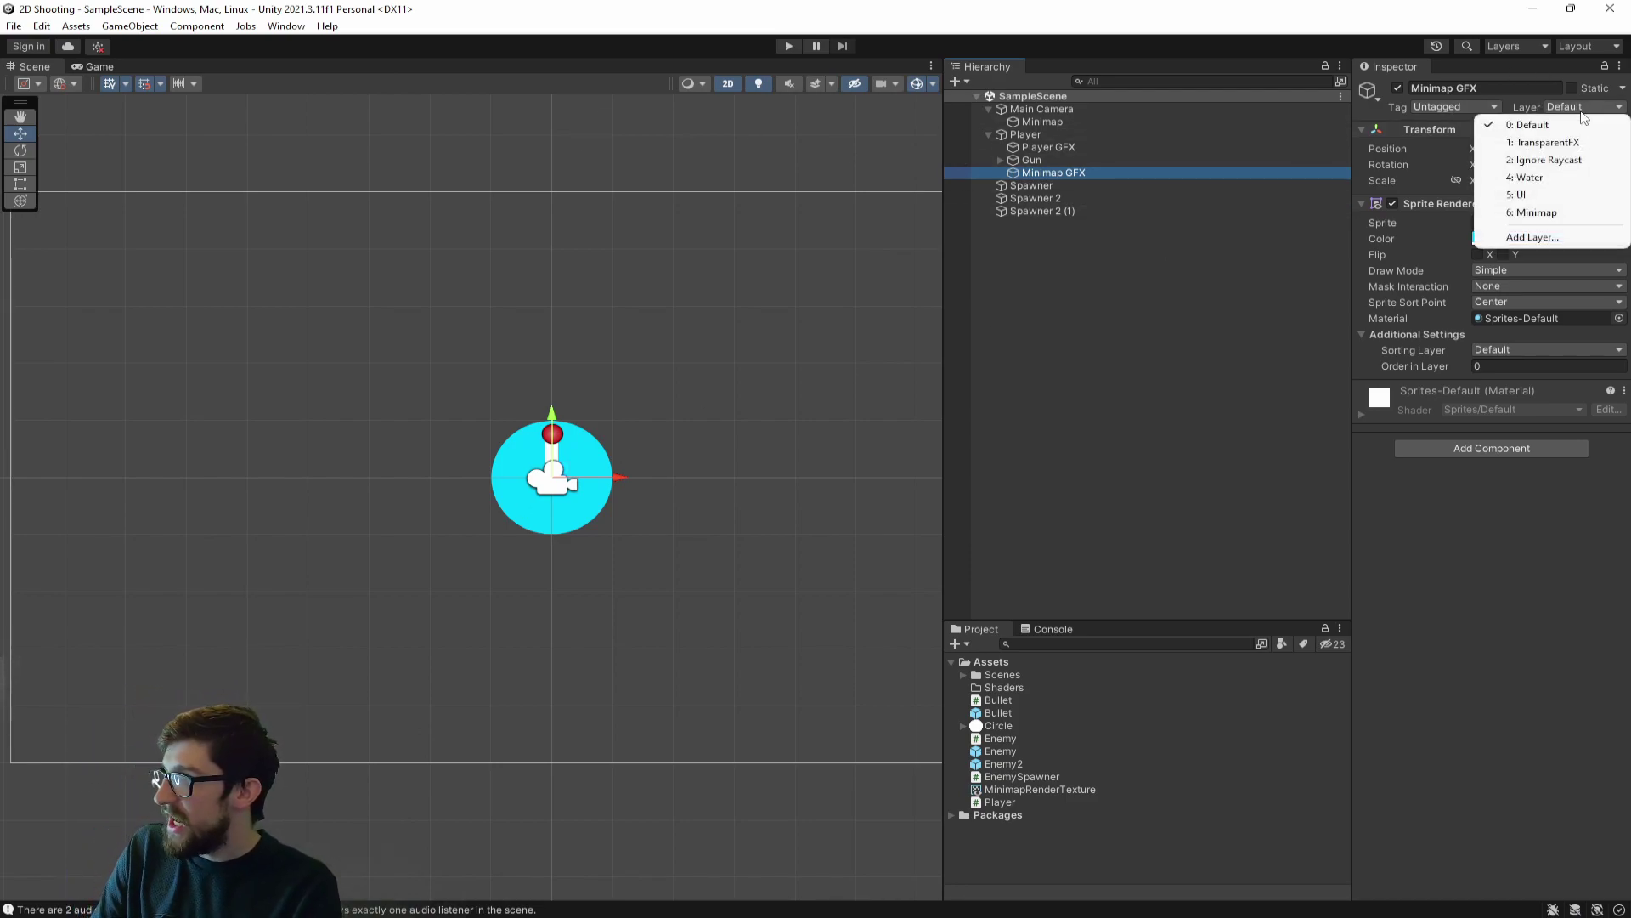
click(1550, 213)
click(1042, 121)
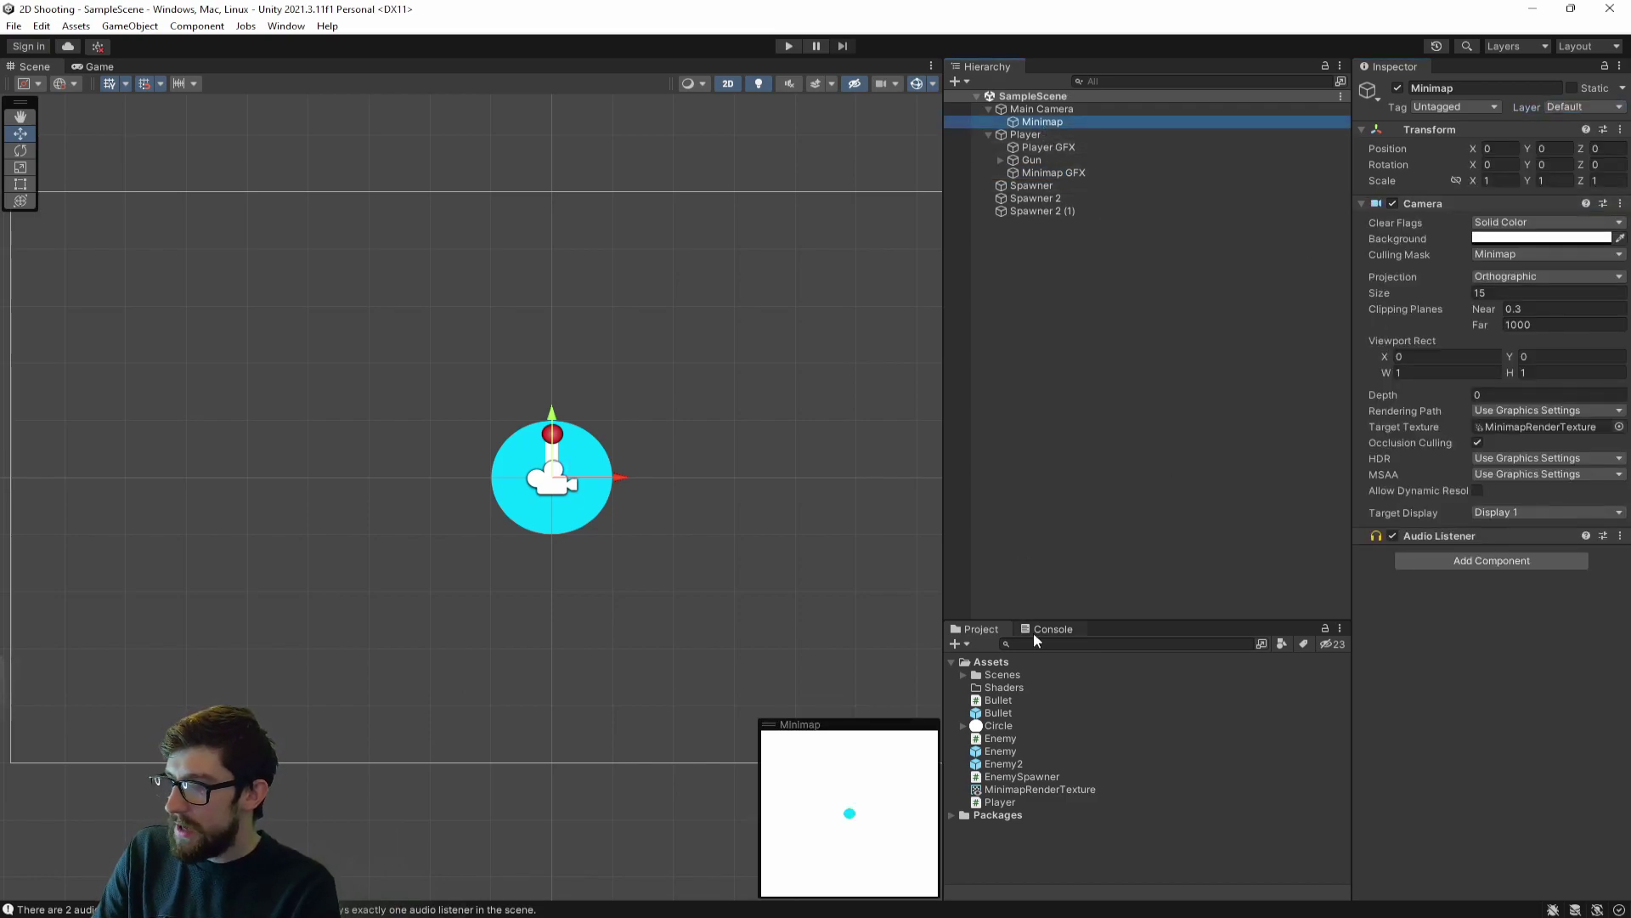
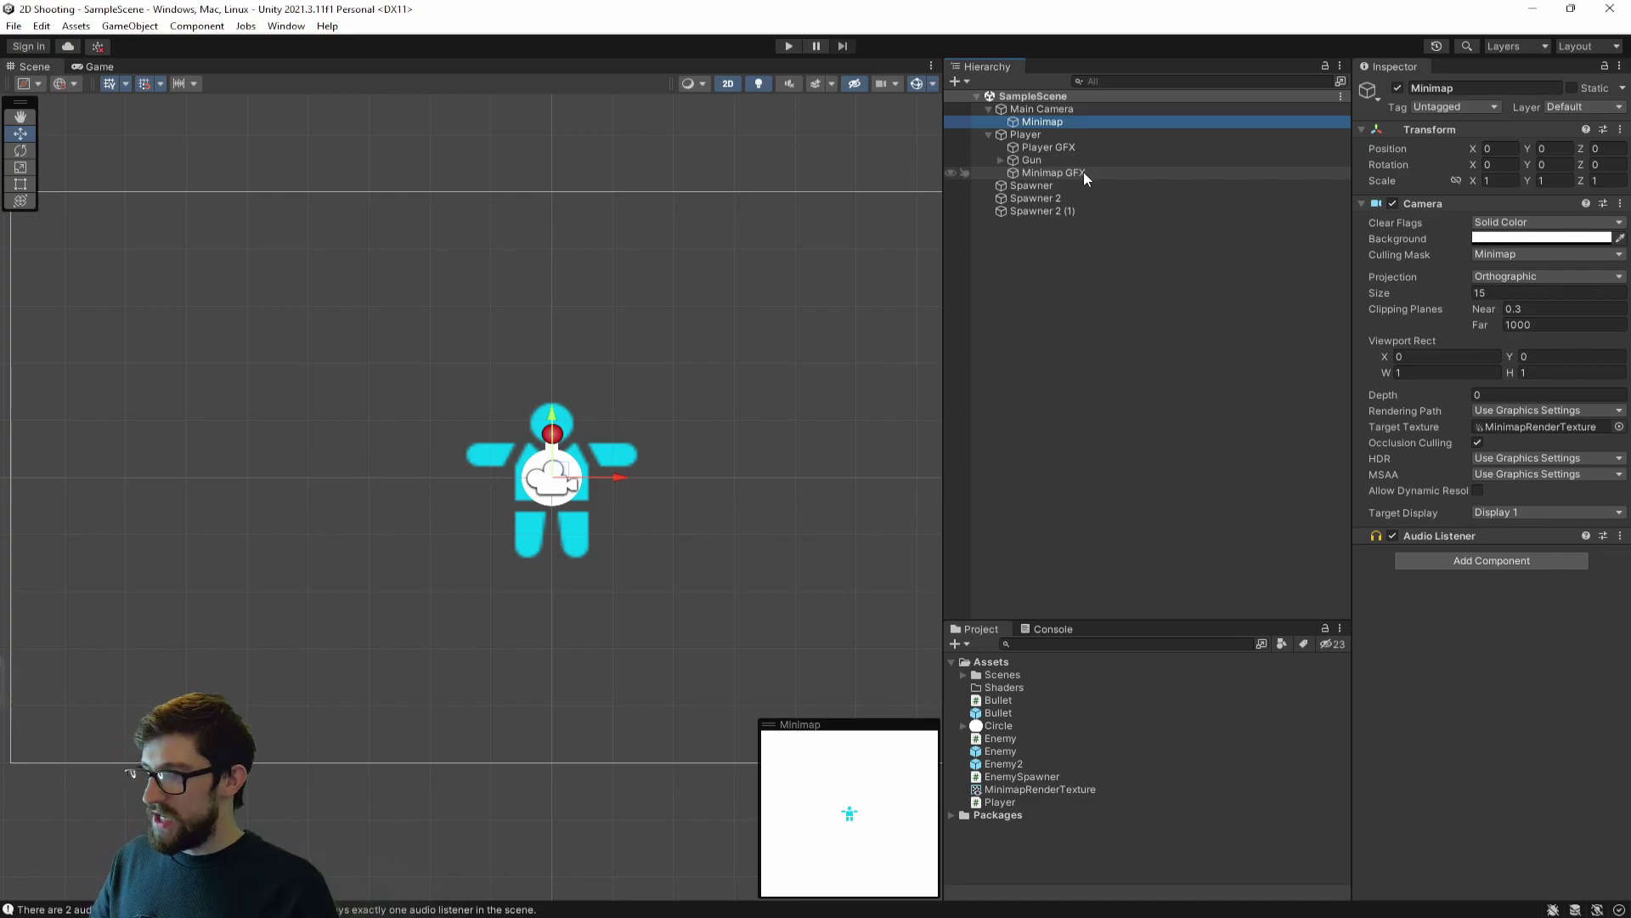
- Replace the Minimap GFX character sprite with the Circle sprite from Assets/Circle.png, comparing the available circle sprites
click(1083, 172)
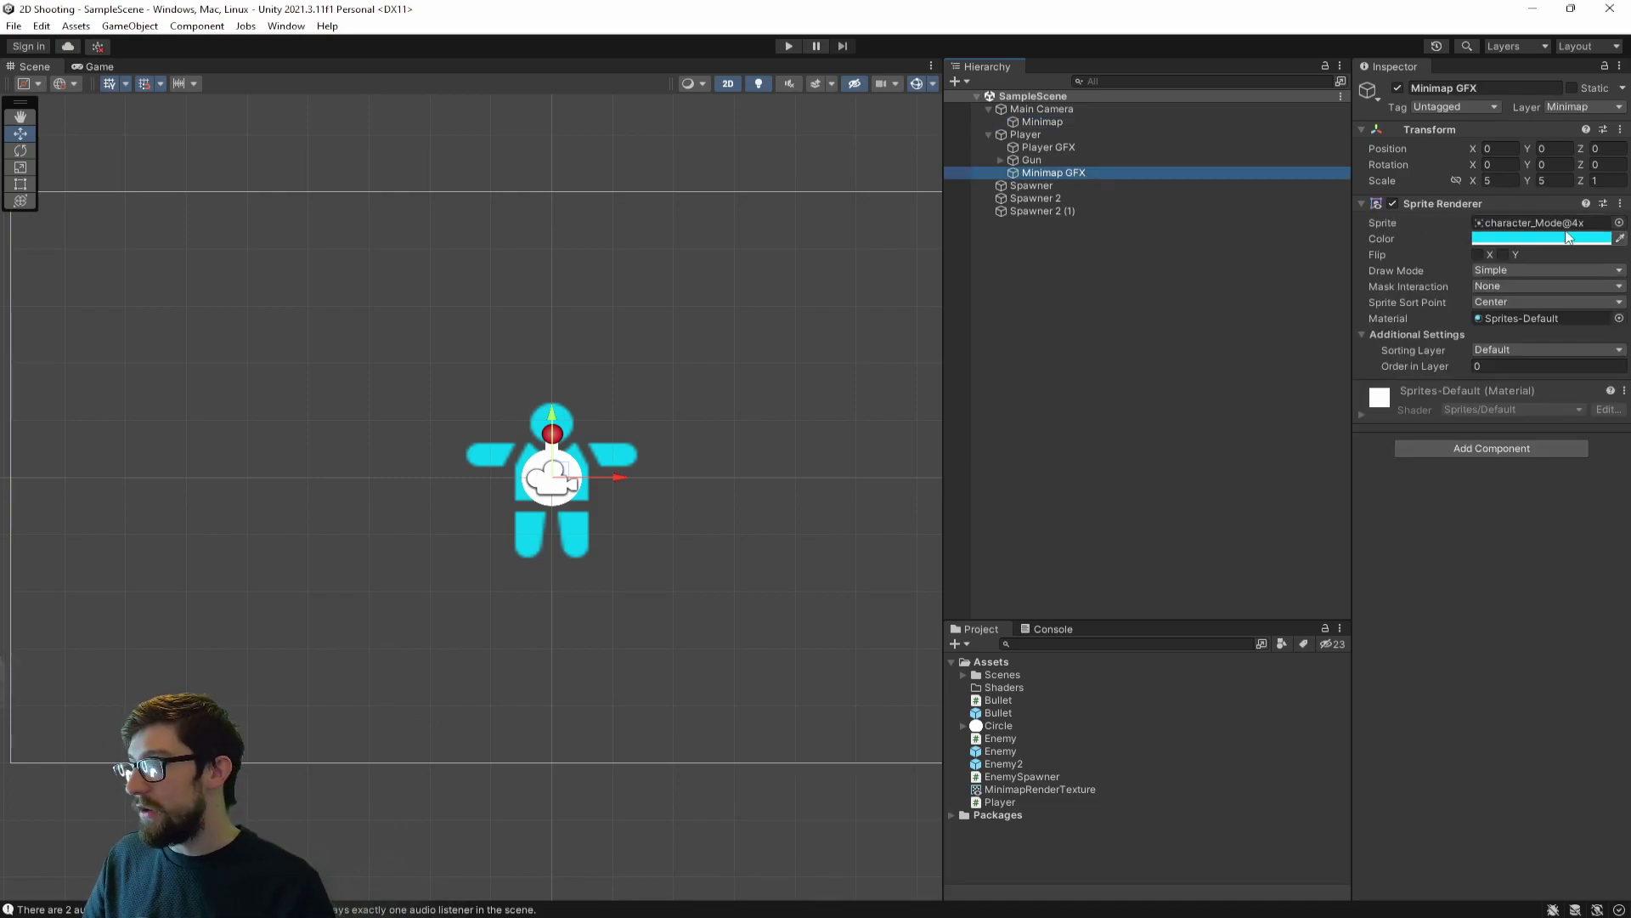
click(1620, 223)
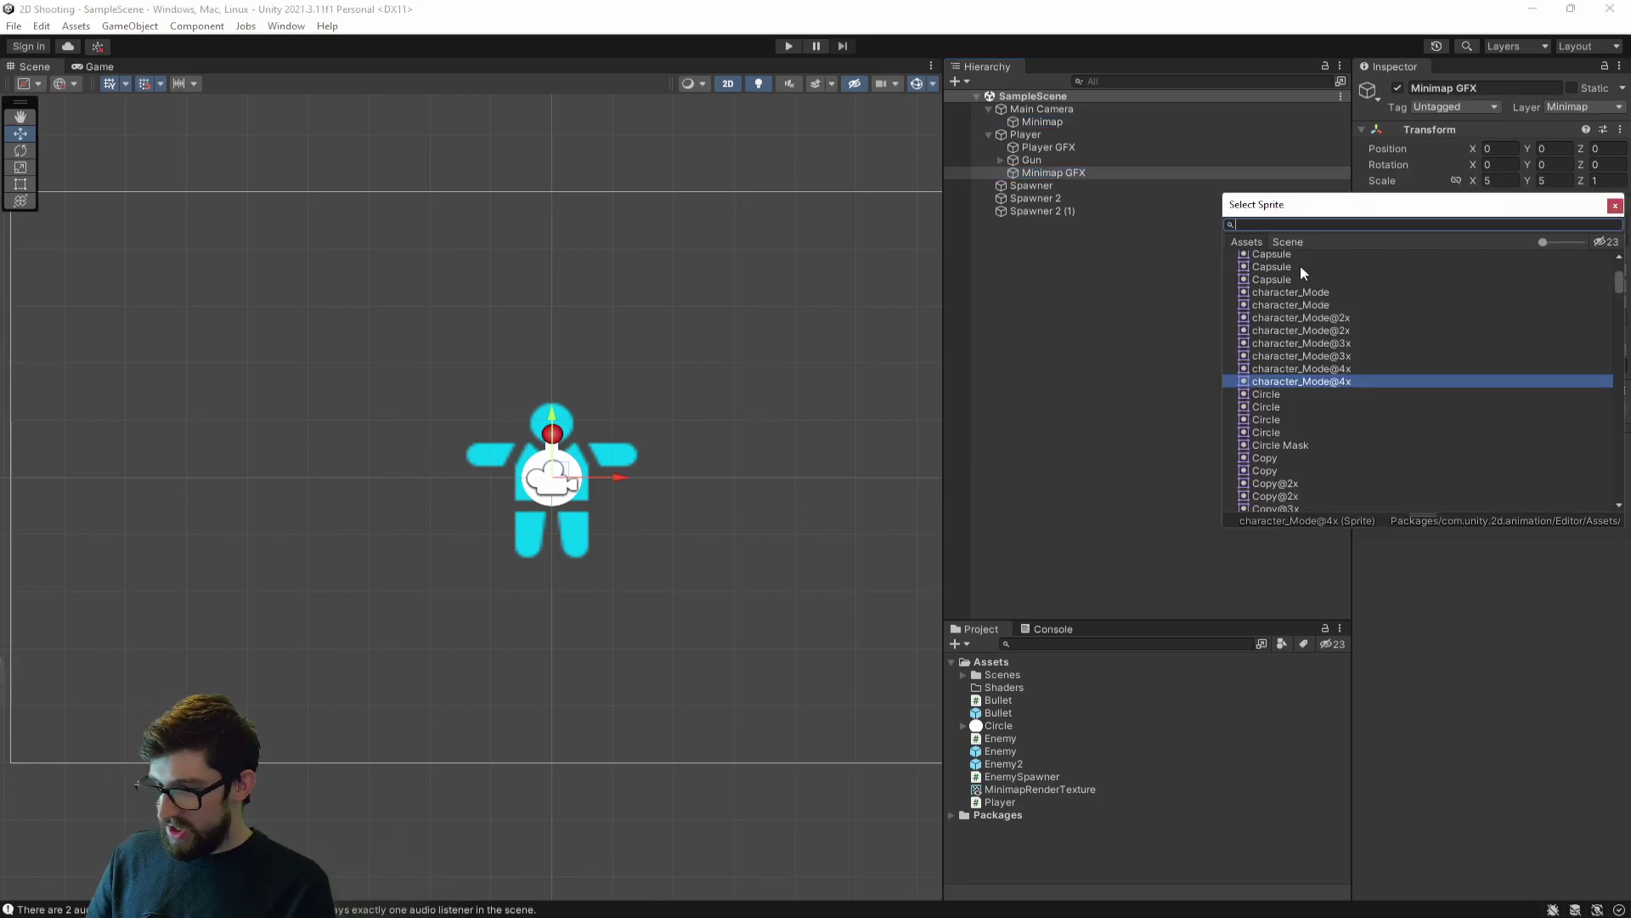
click(1266, 393)
click(1263, 407)
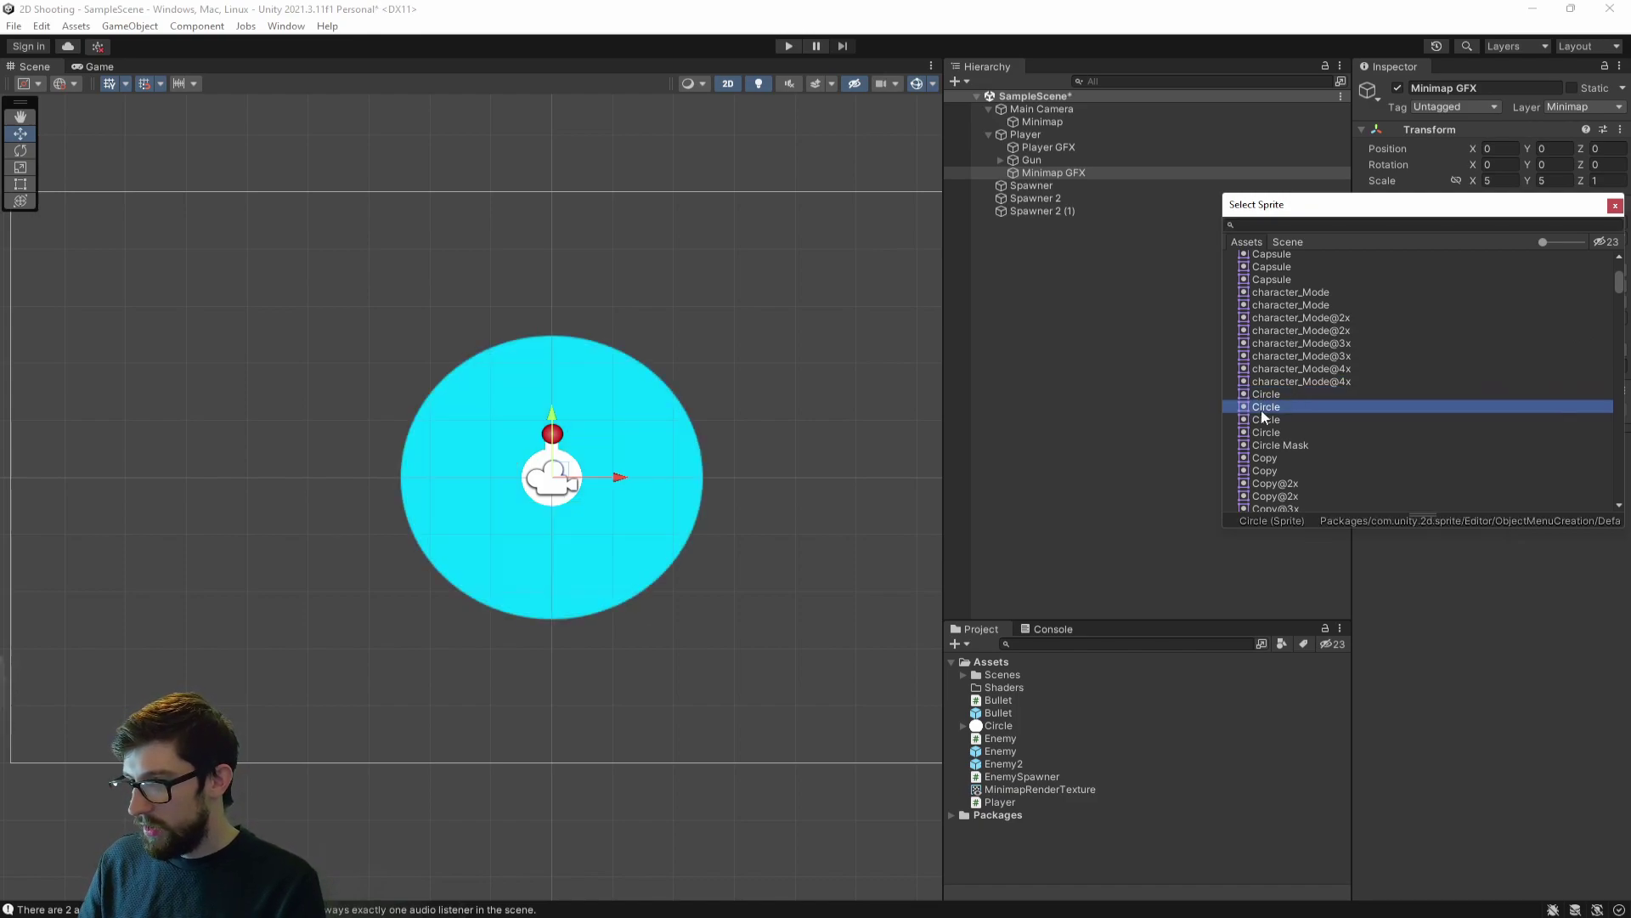
click(1266, 432)
click(1283, 242)
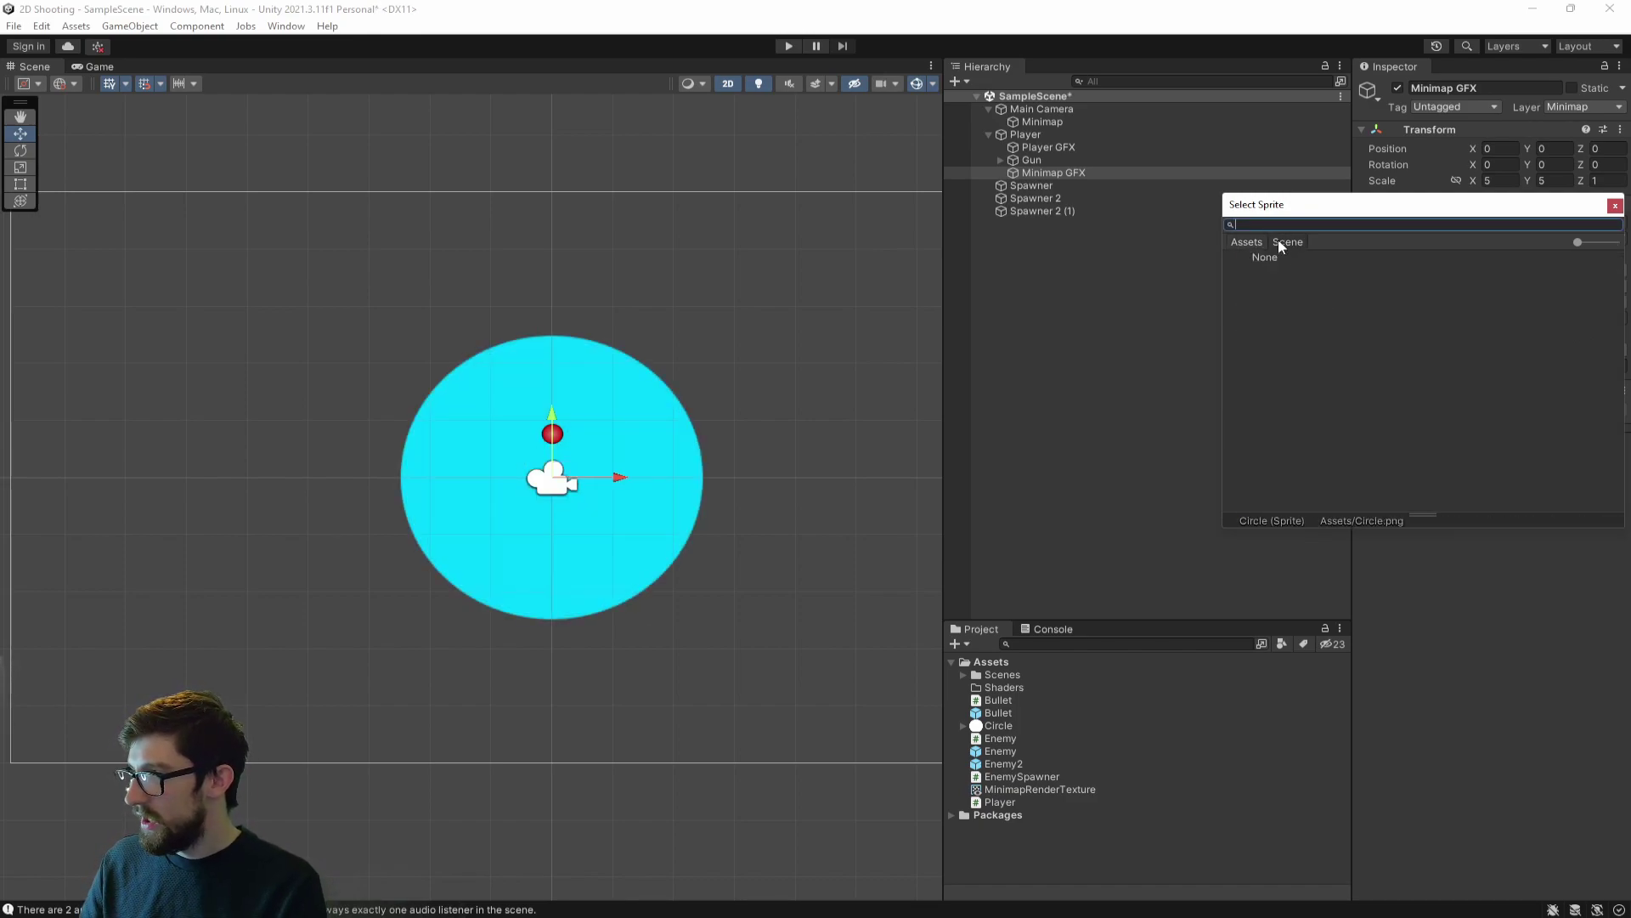
click(1234, 245)
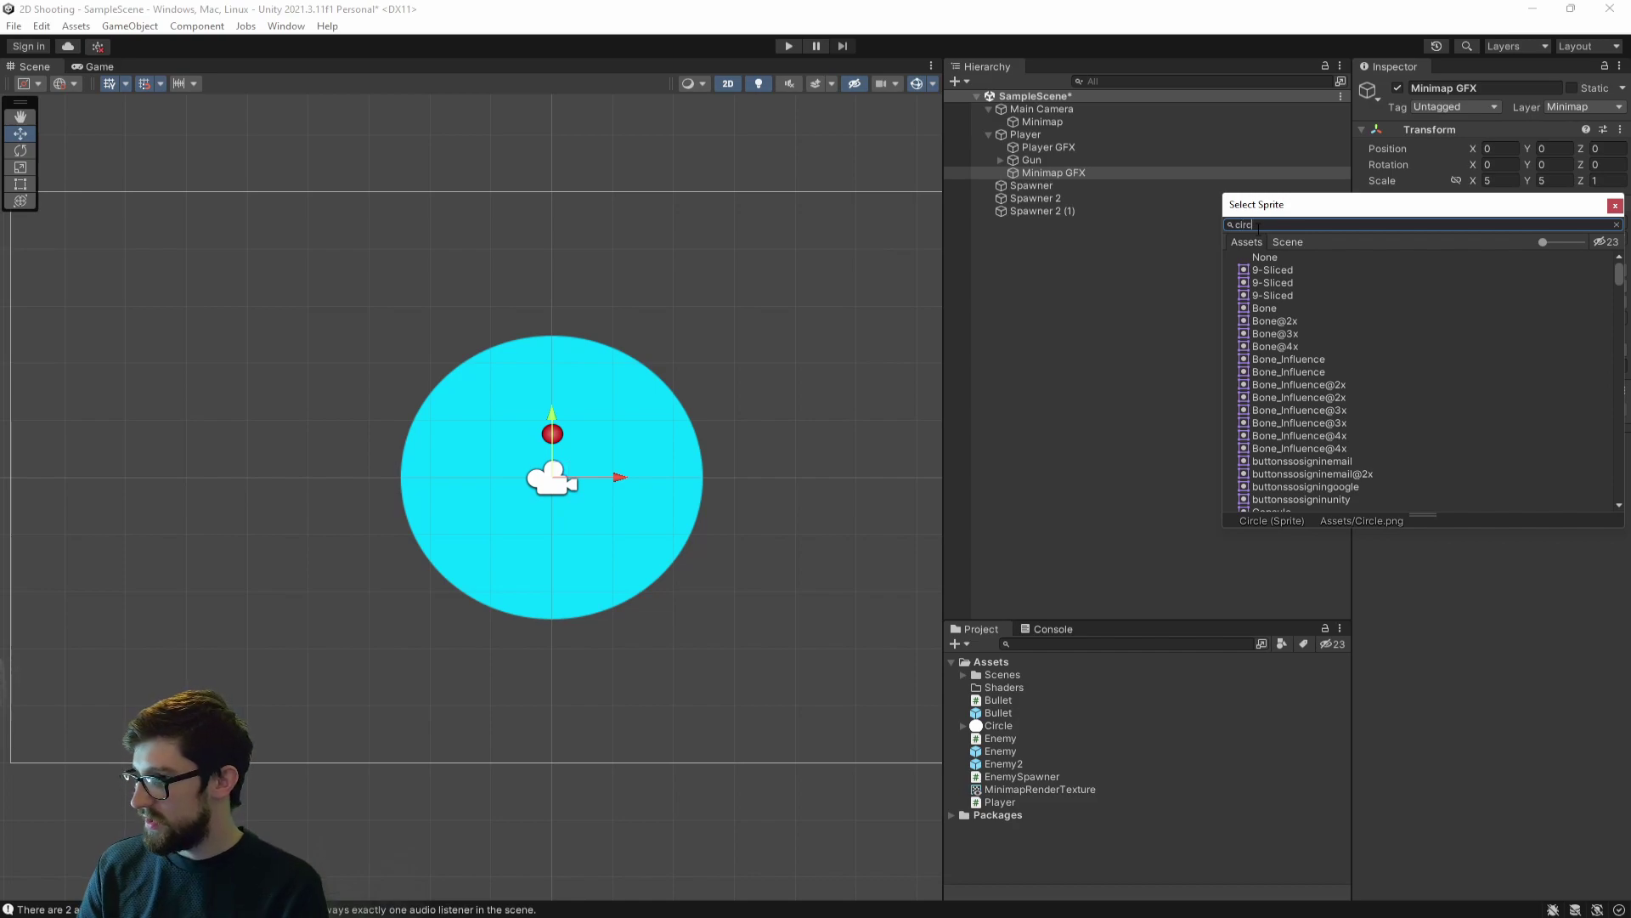
text(le)
click(1282, 306)
click(1281, 295)
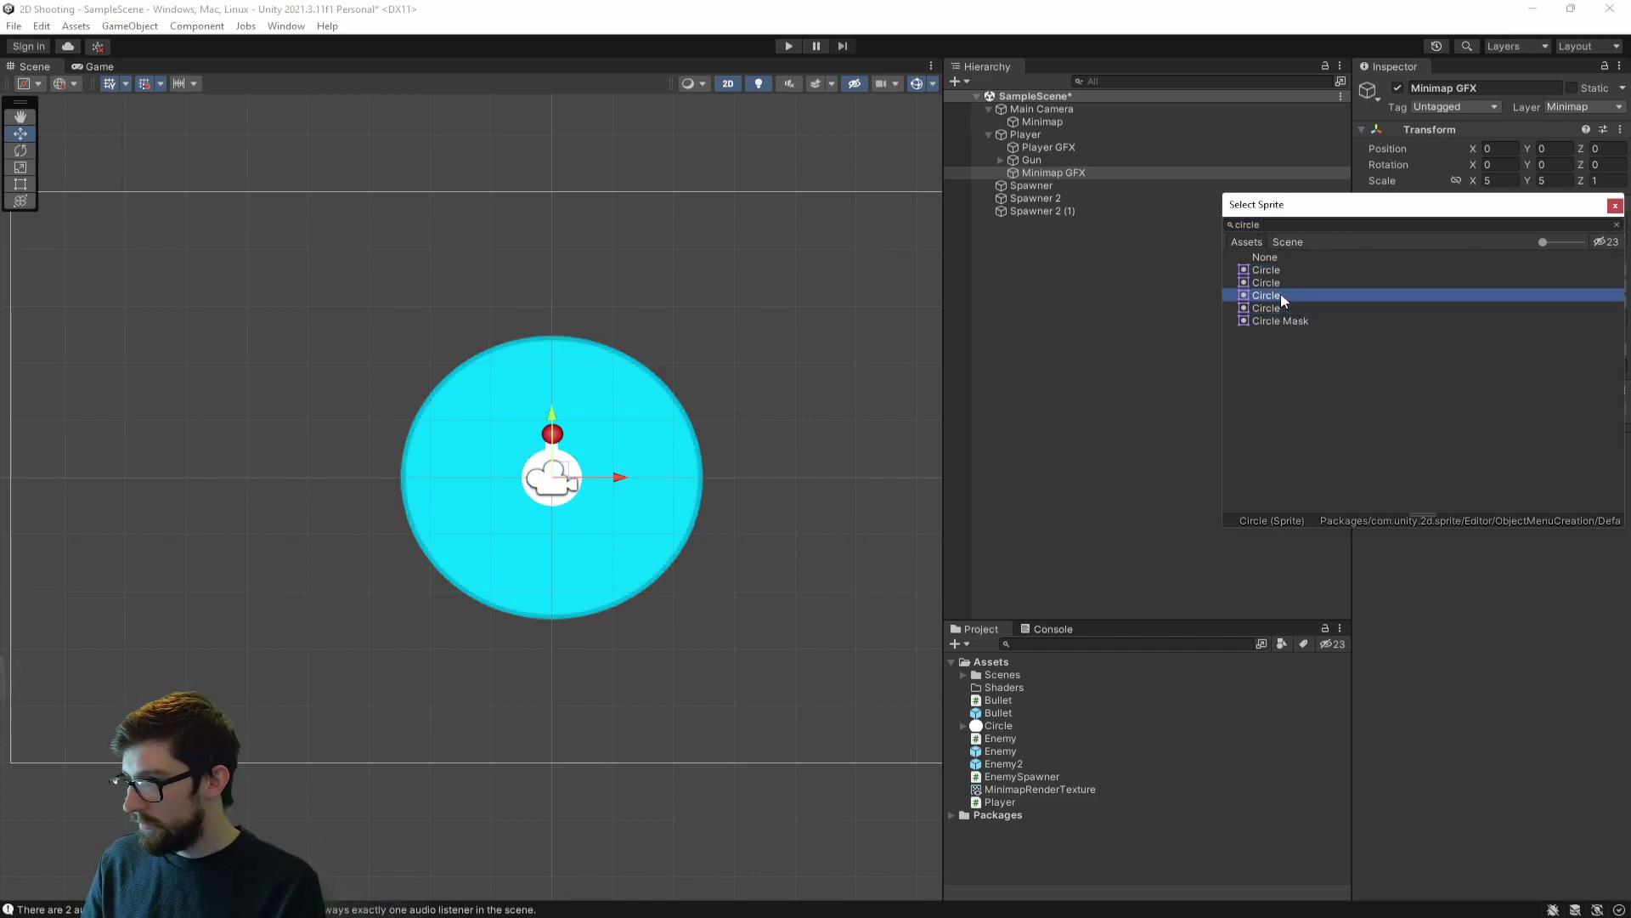
click(1282, 283)
click(1282, 270)
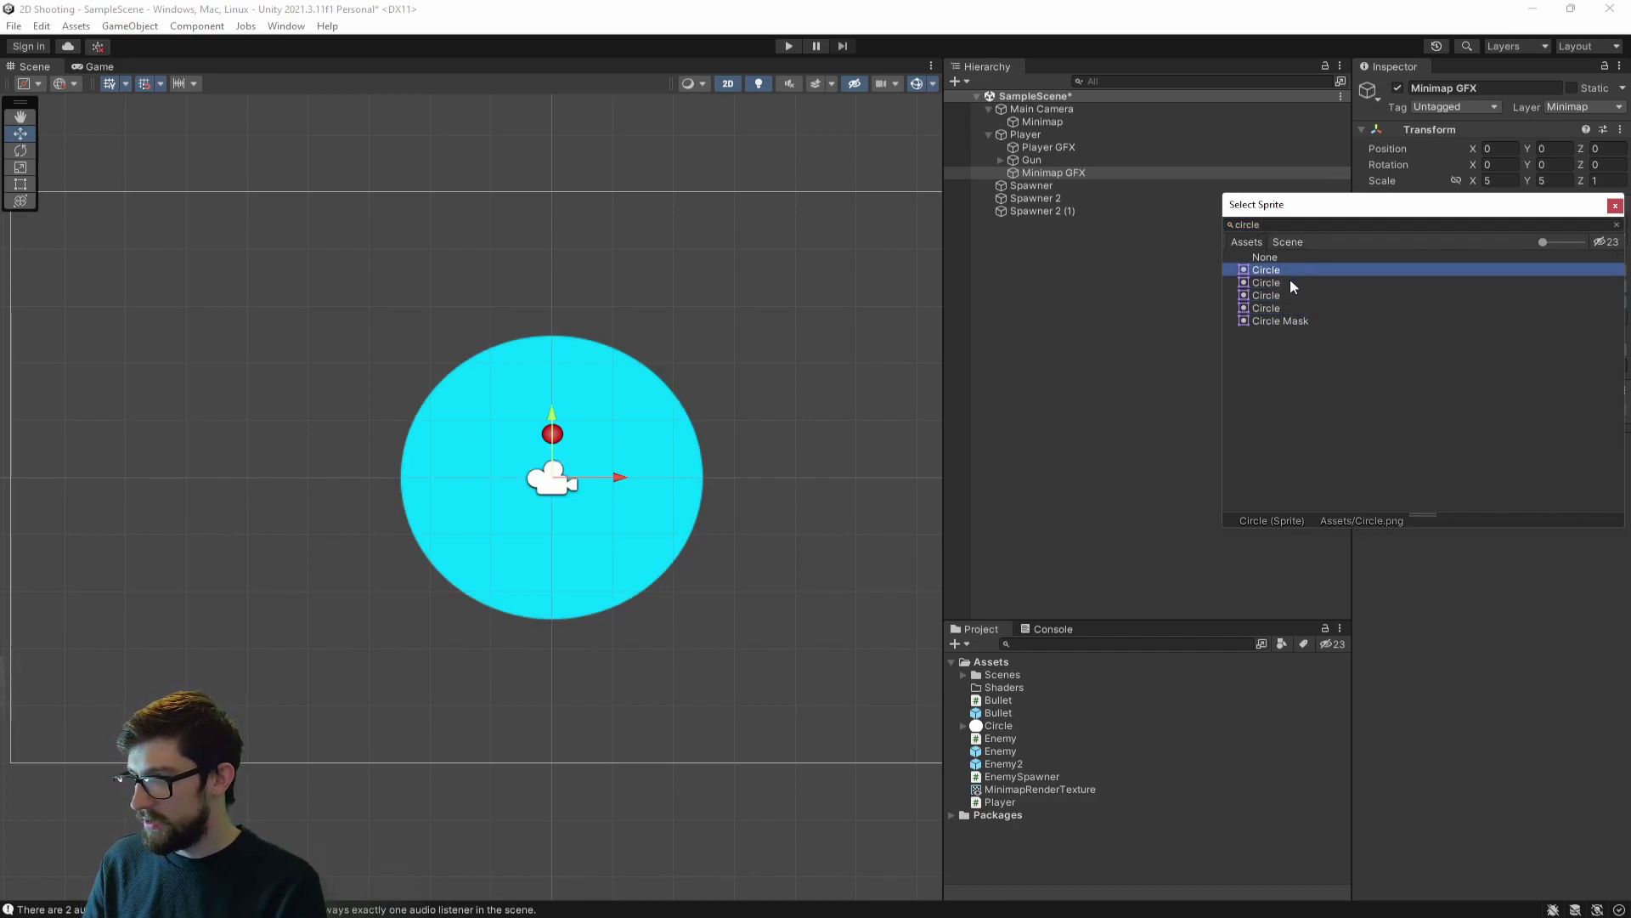
click(1290, 282)
double_click(1288, 270)
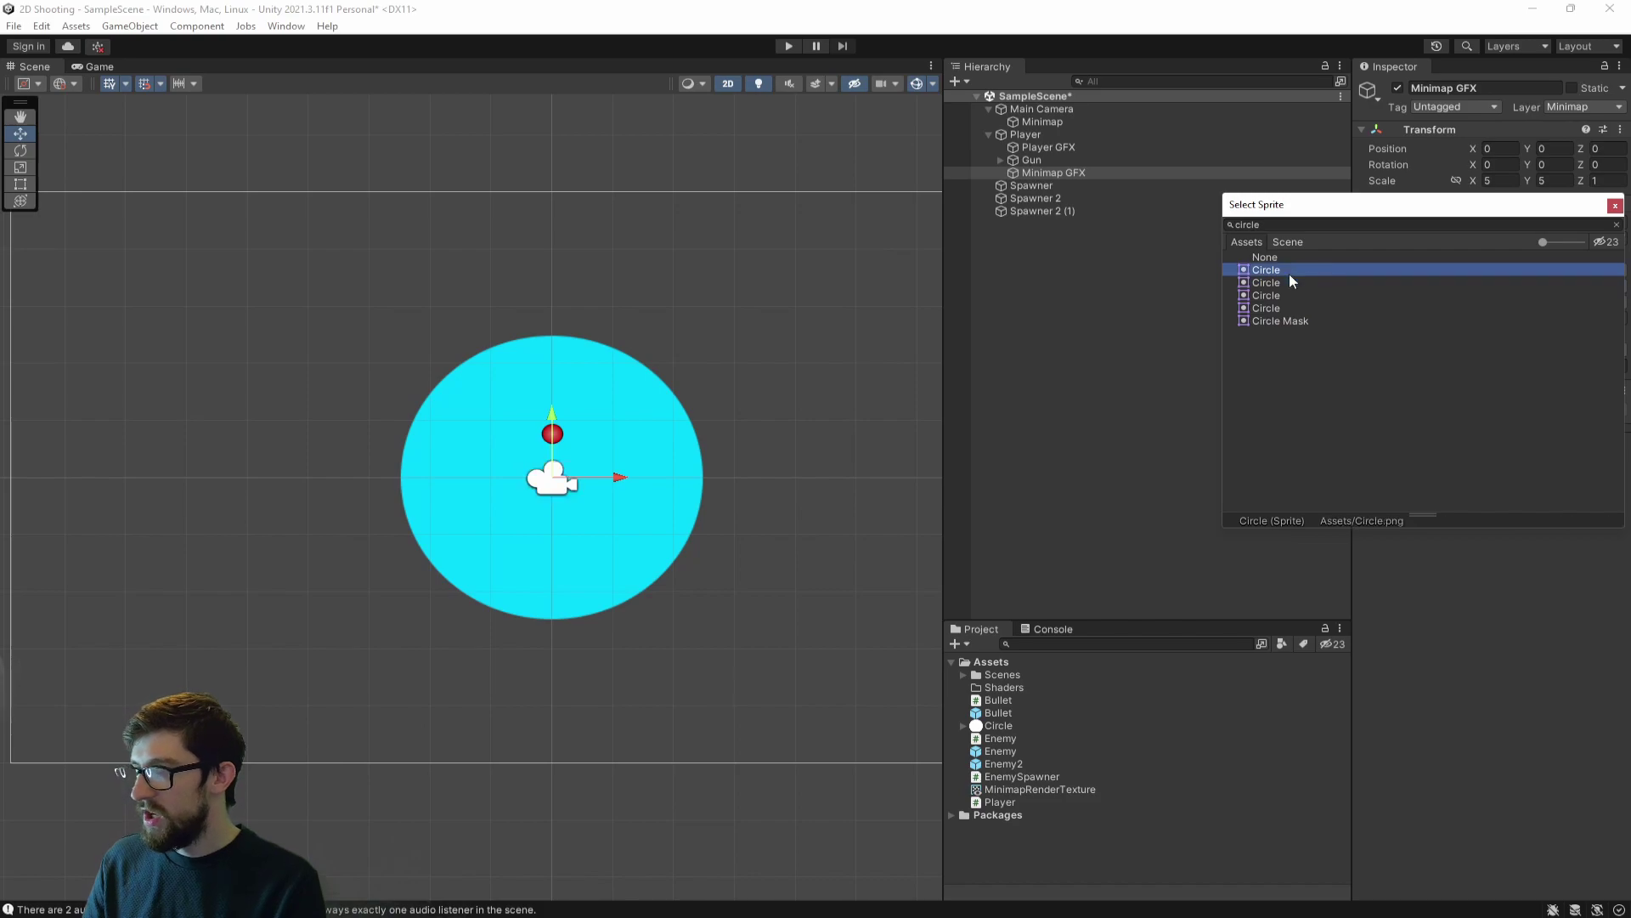
- Set the scale of the circular Minimap GFX back to 2 in X and Y
click(1501, 180)
text(2)
key(Tab)
text(2)
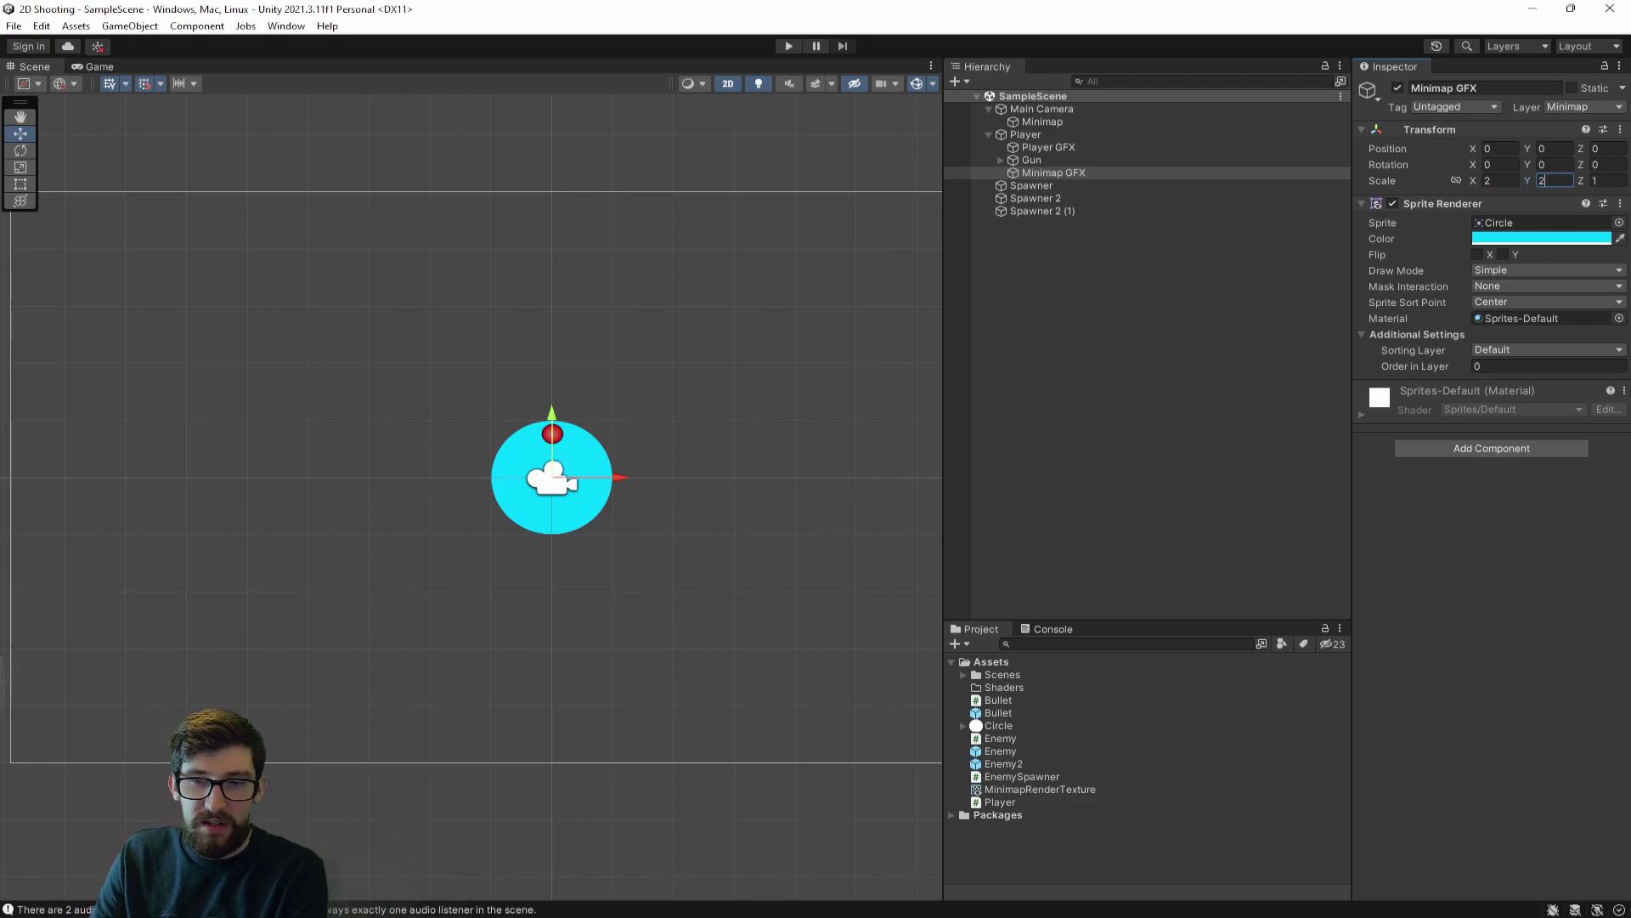
- Compare how the player and its minimap marker appear in the Game and Scene views
click(95, 67)
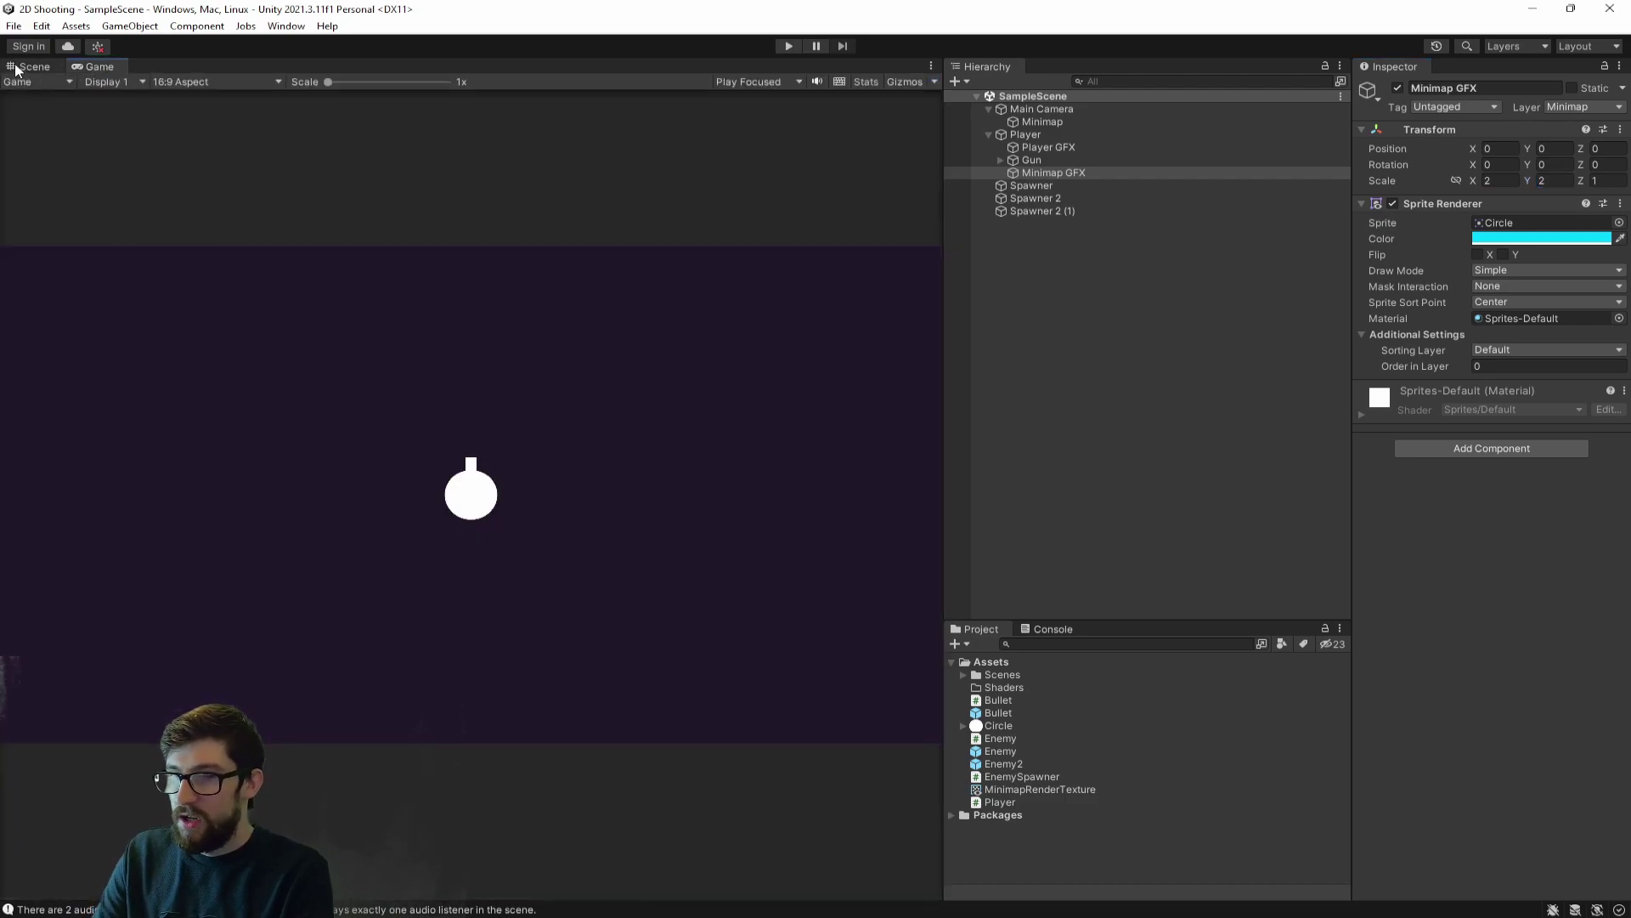
click(16, 66)
click(92, 67)
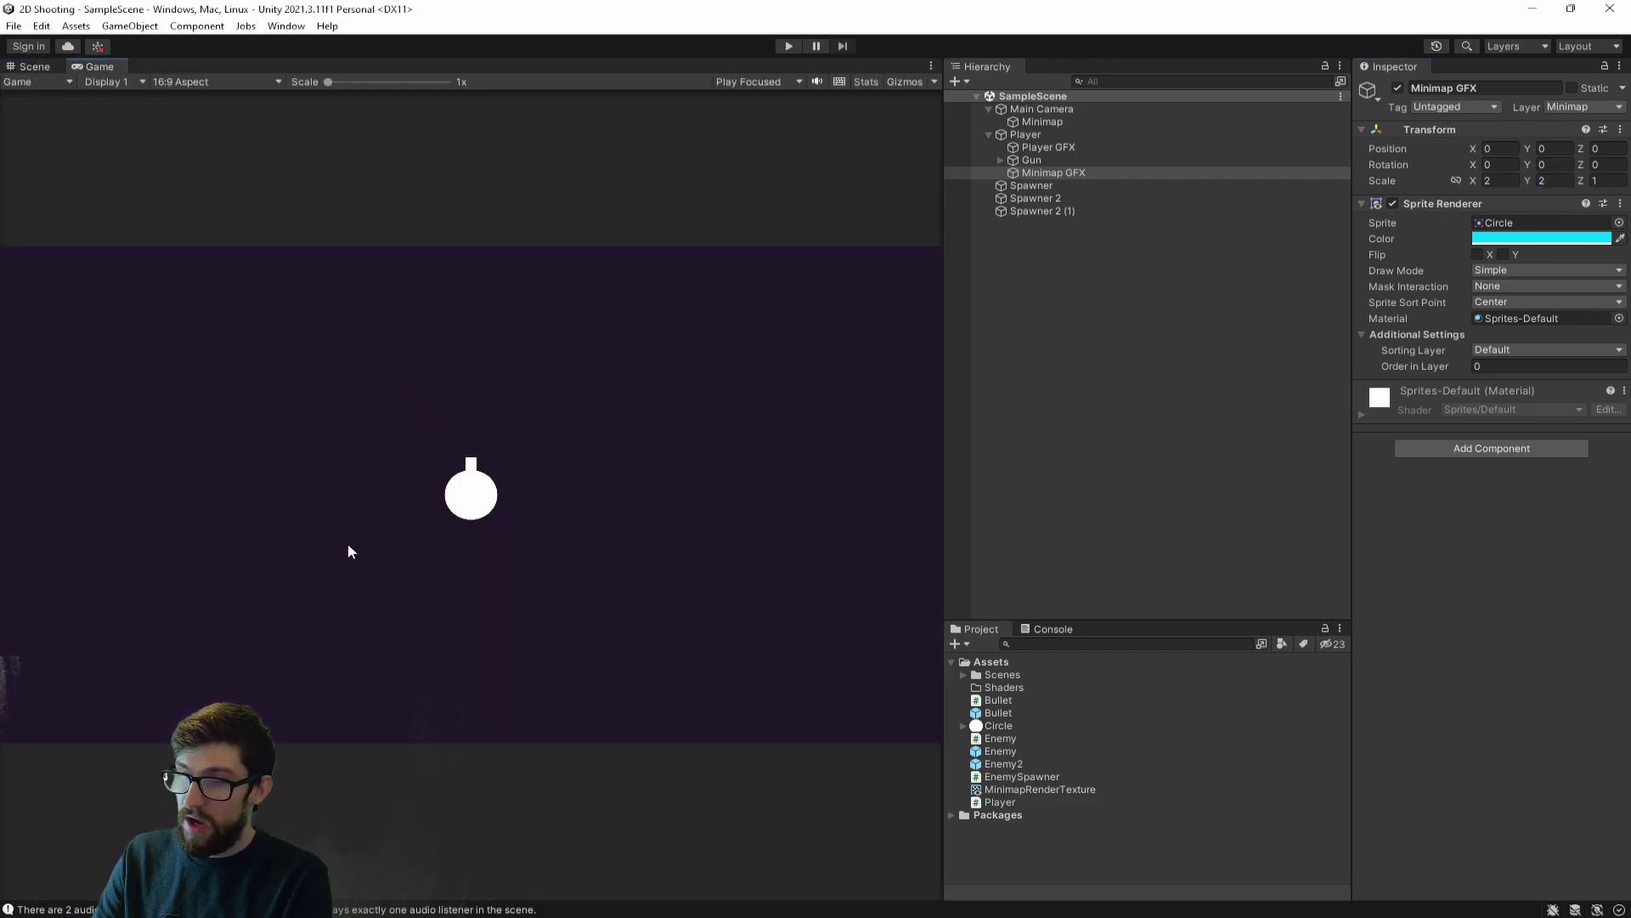
click(33, 66)
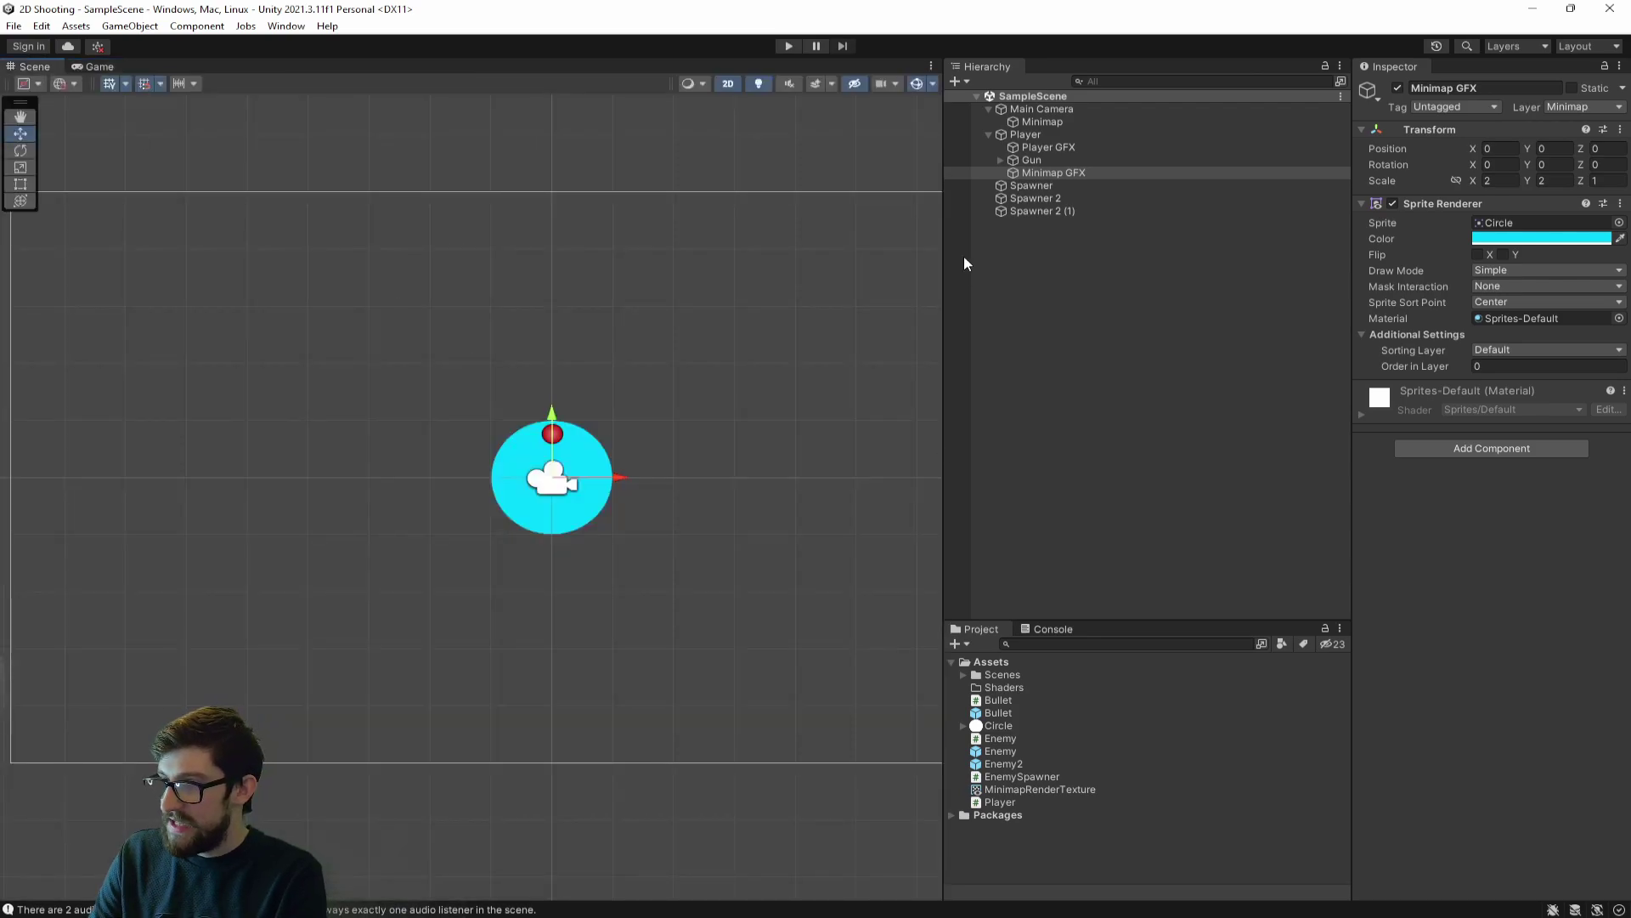
- Include the Minimap layer in the Main Camera's culling mask and check the Game view
click(1042, 121)
click(1060, 110)
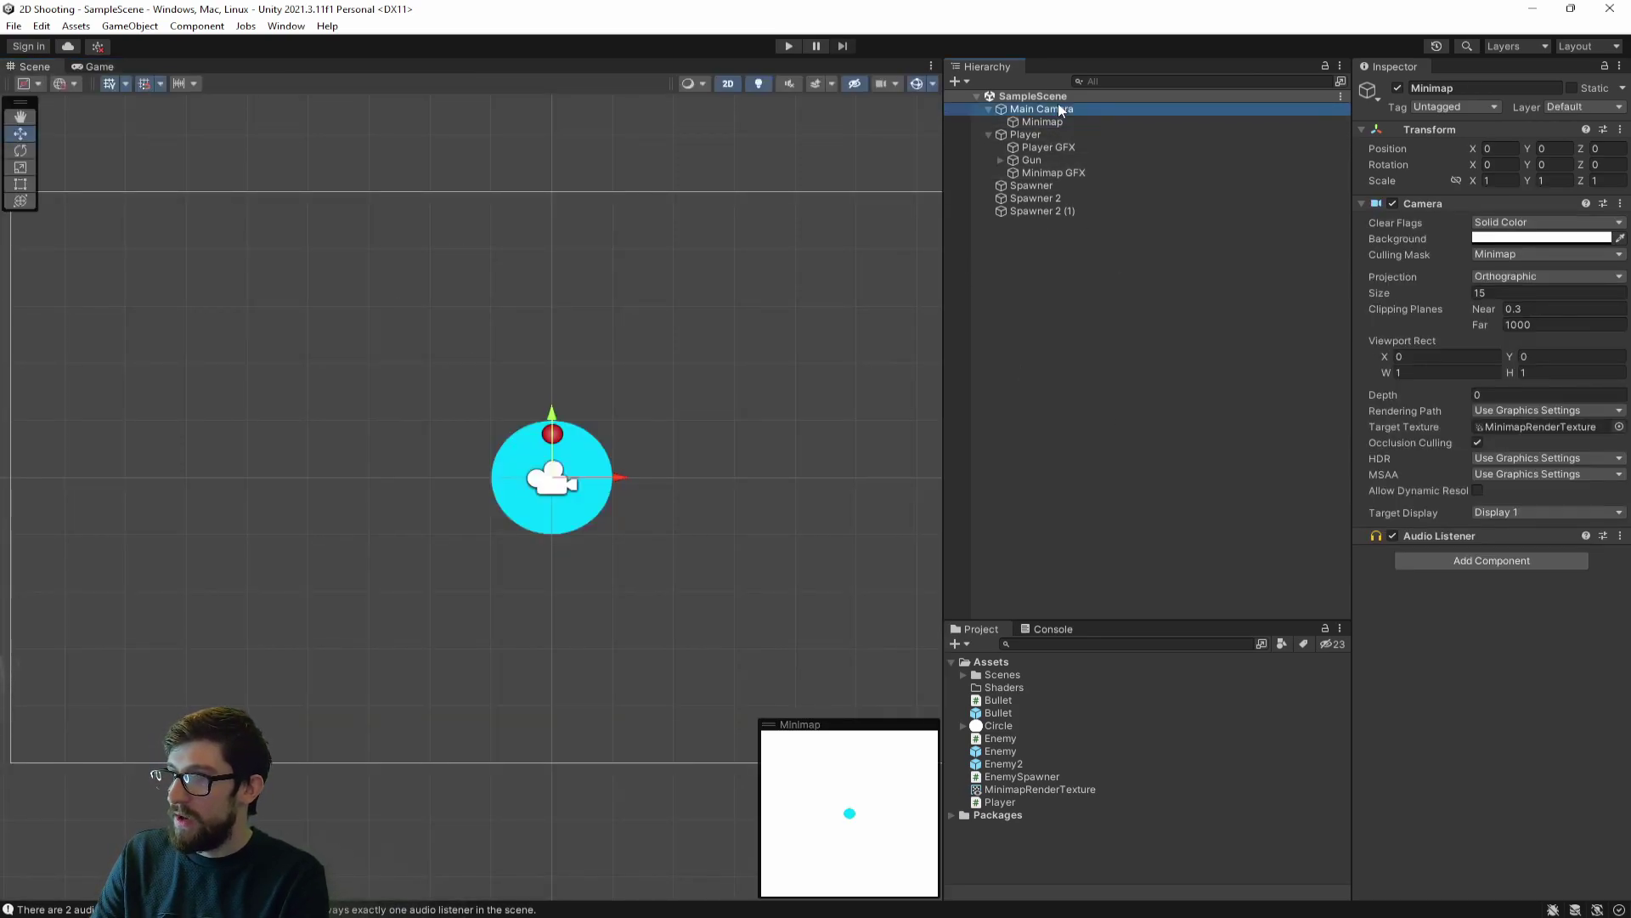
click(1550, 254)
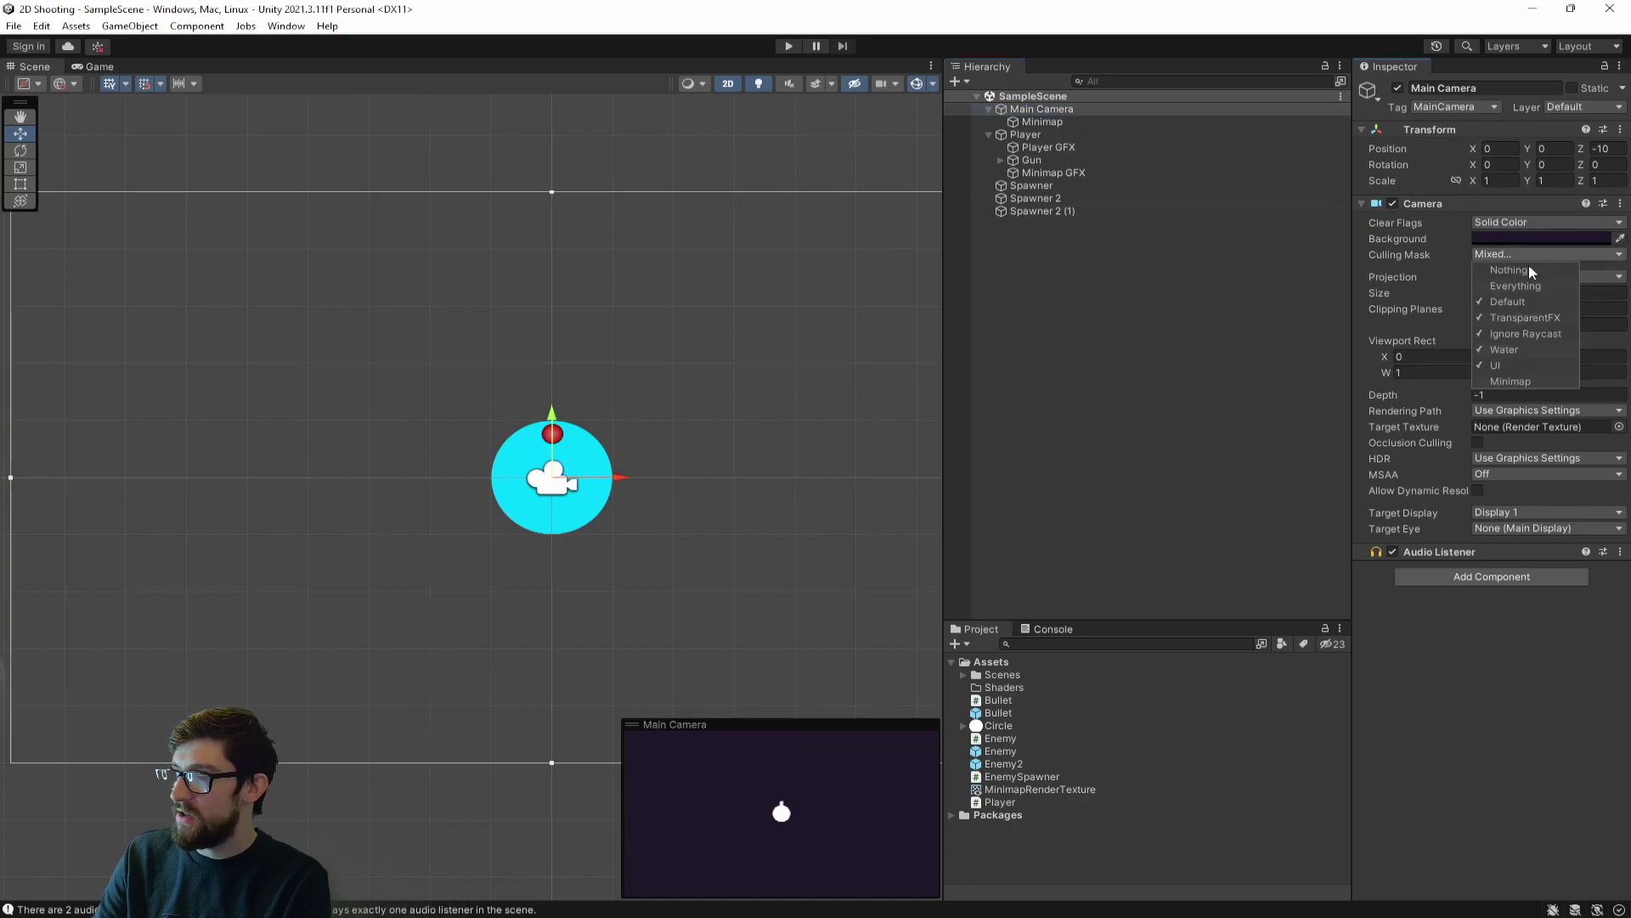
click(1511, 382)
click(117, 65)
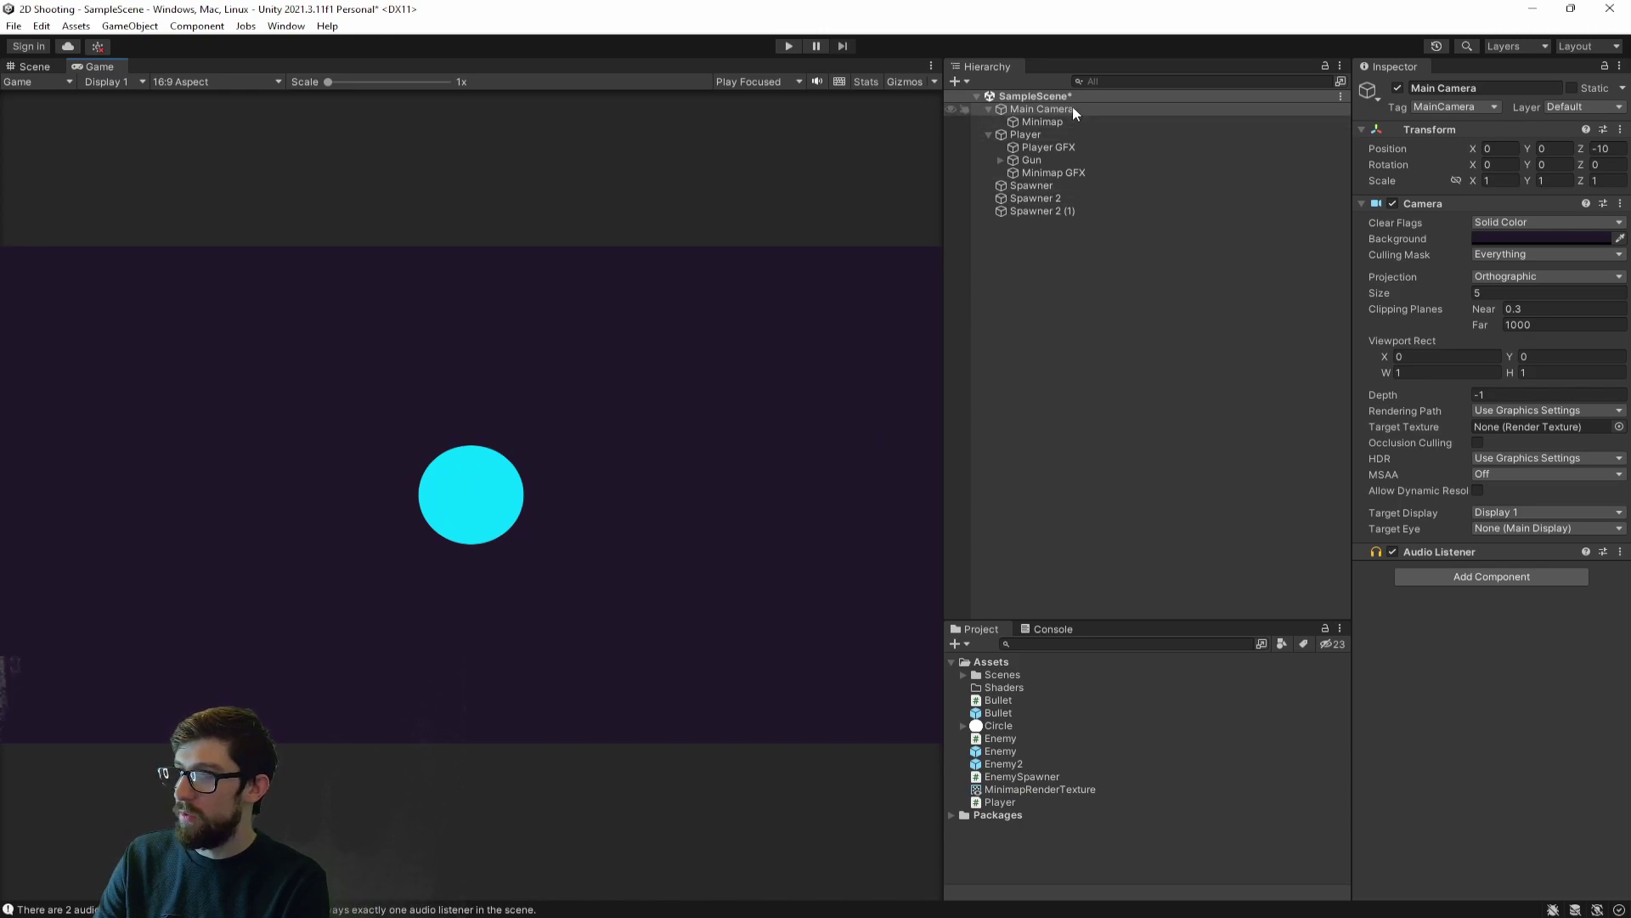
- Exclude the Minimap layer from the Main Camera's culling mask and save the scene
click(1495, 254)
click(1531, 381)
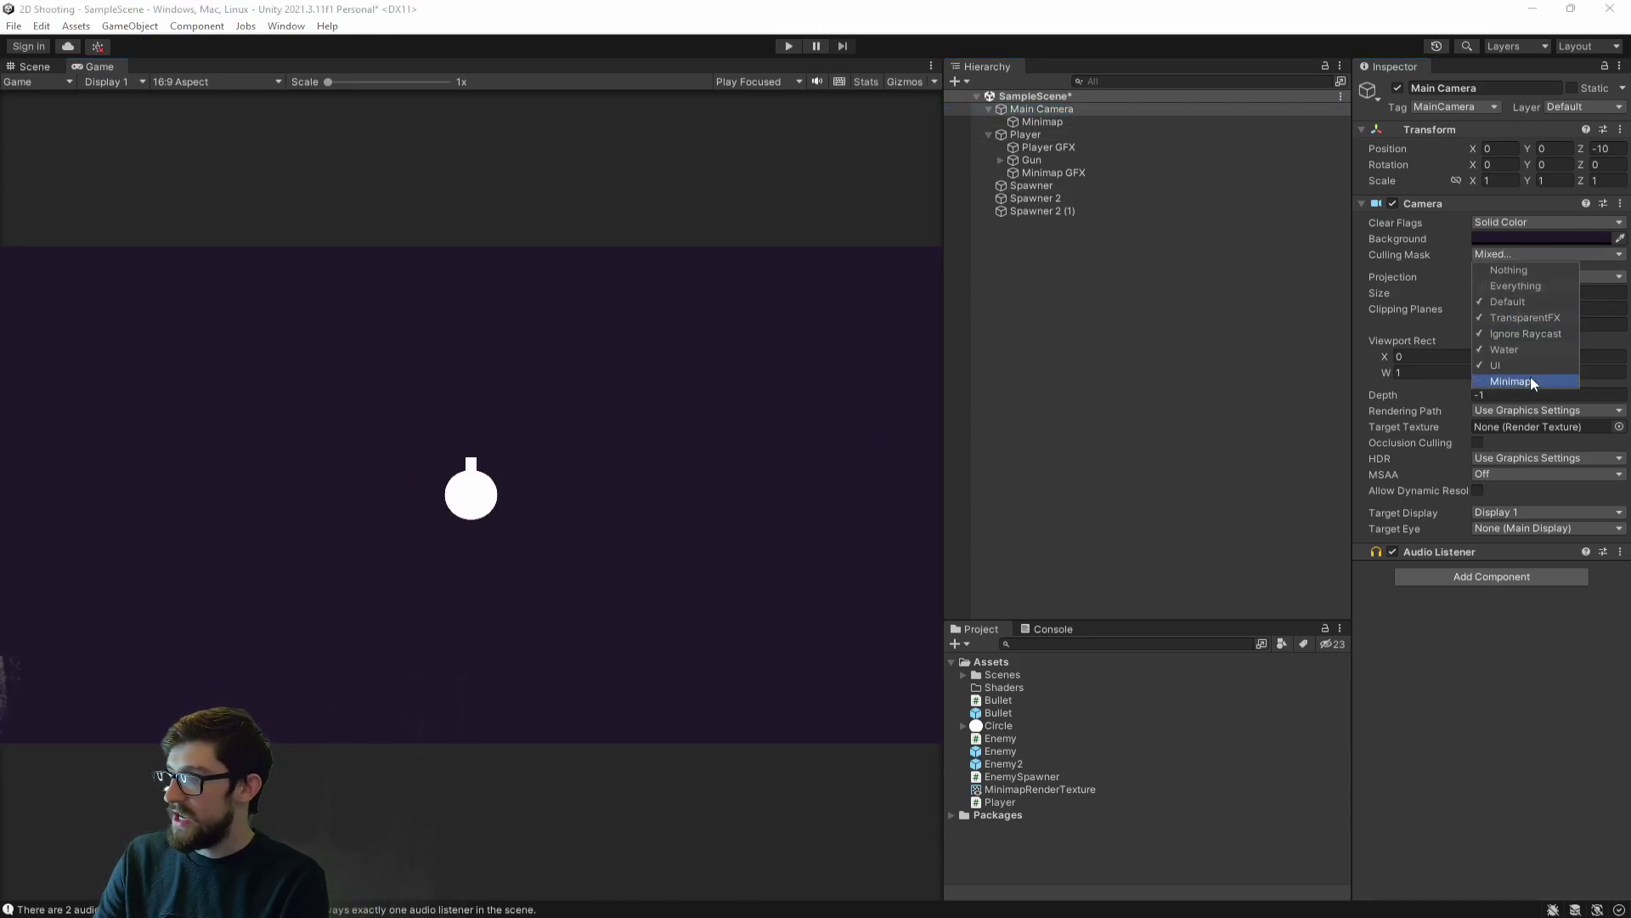
click(1210, 306)
key(ctrl+s)
- Compare the Main Camera's preview with the Minimap camera's preview in the Scene view
click(1027, 108)
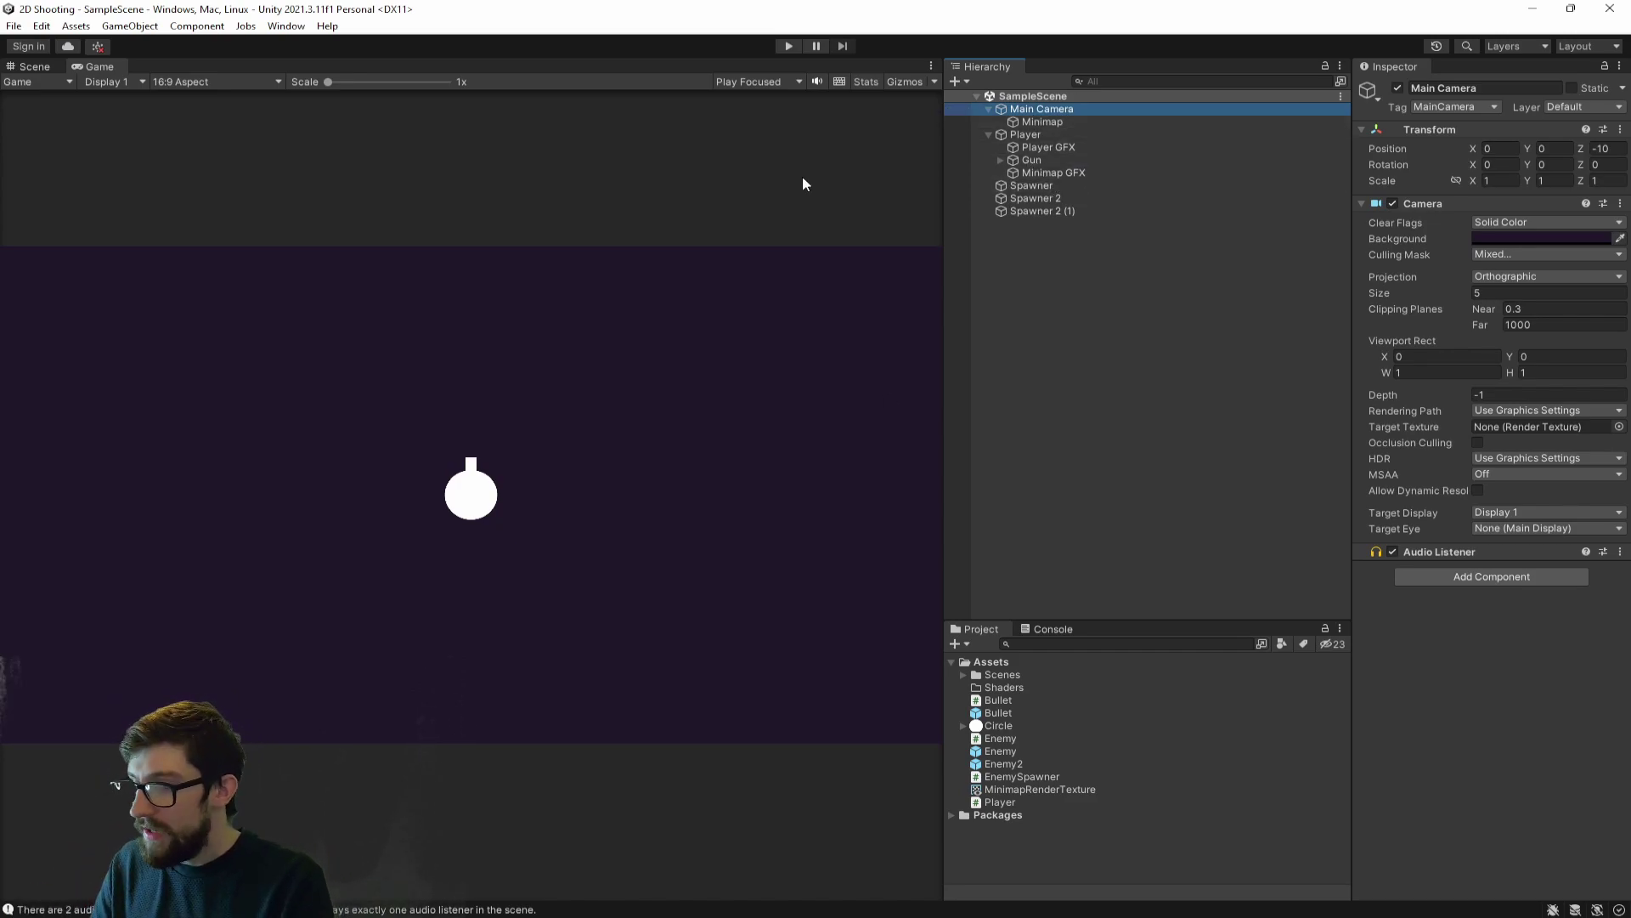
click(28, 67)
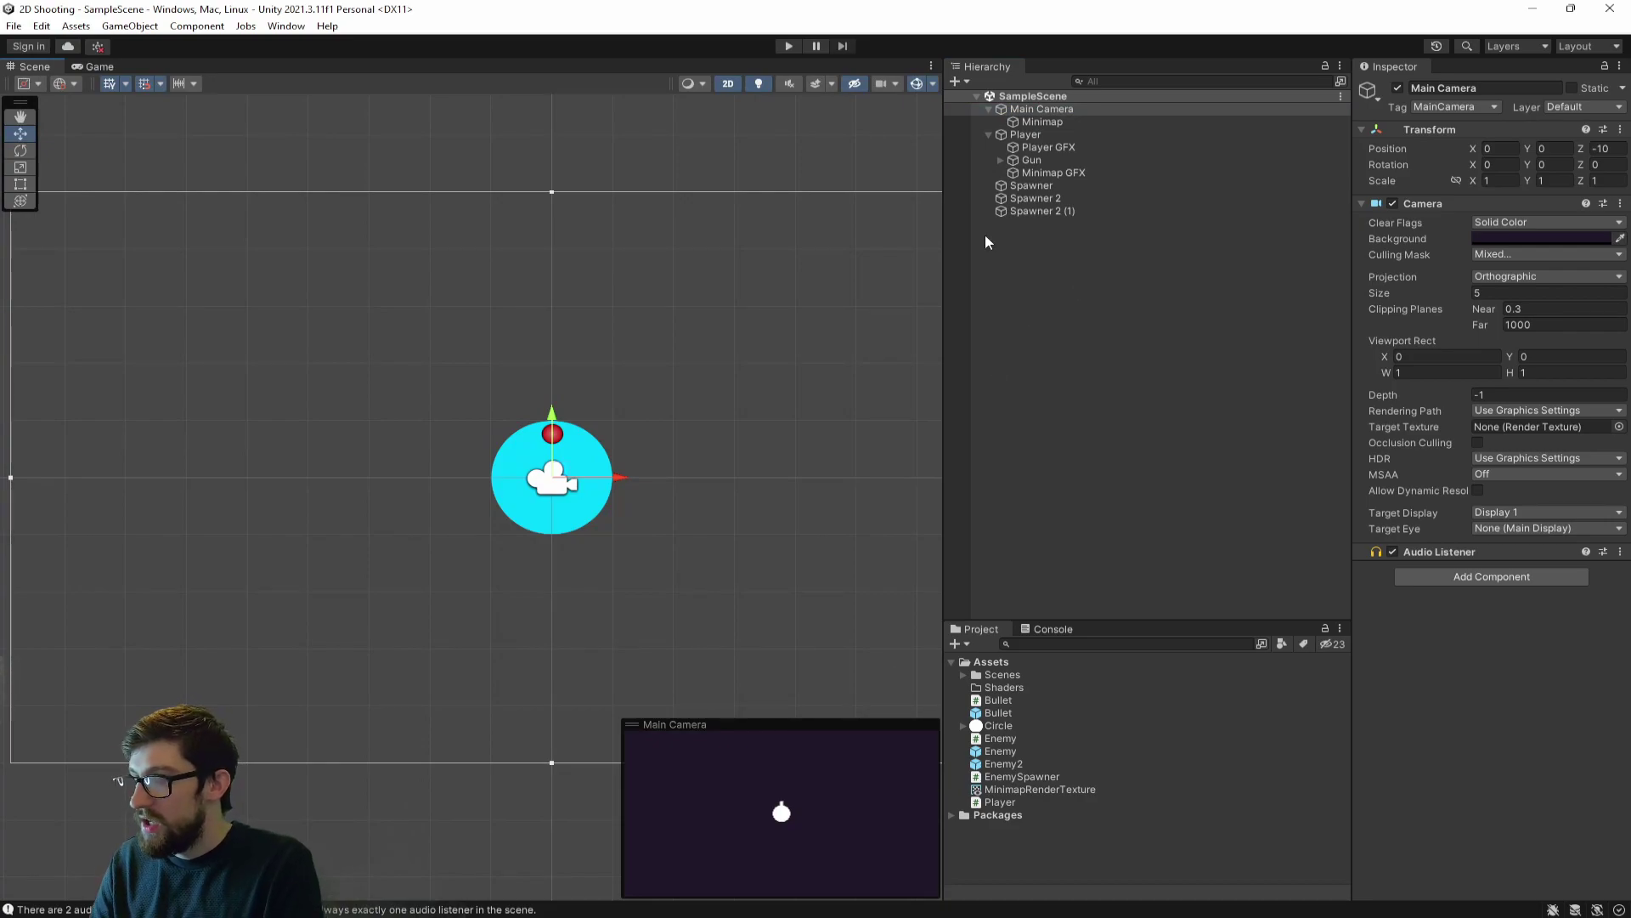
click(1062, 121)
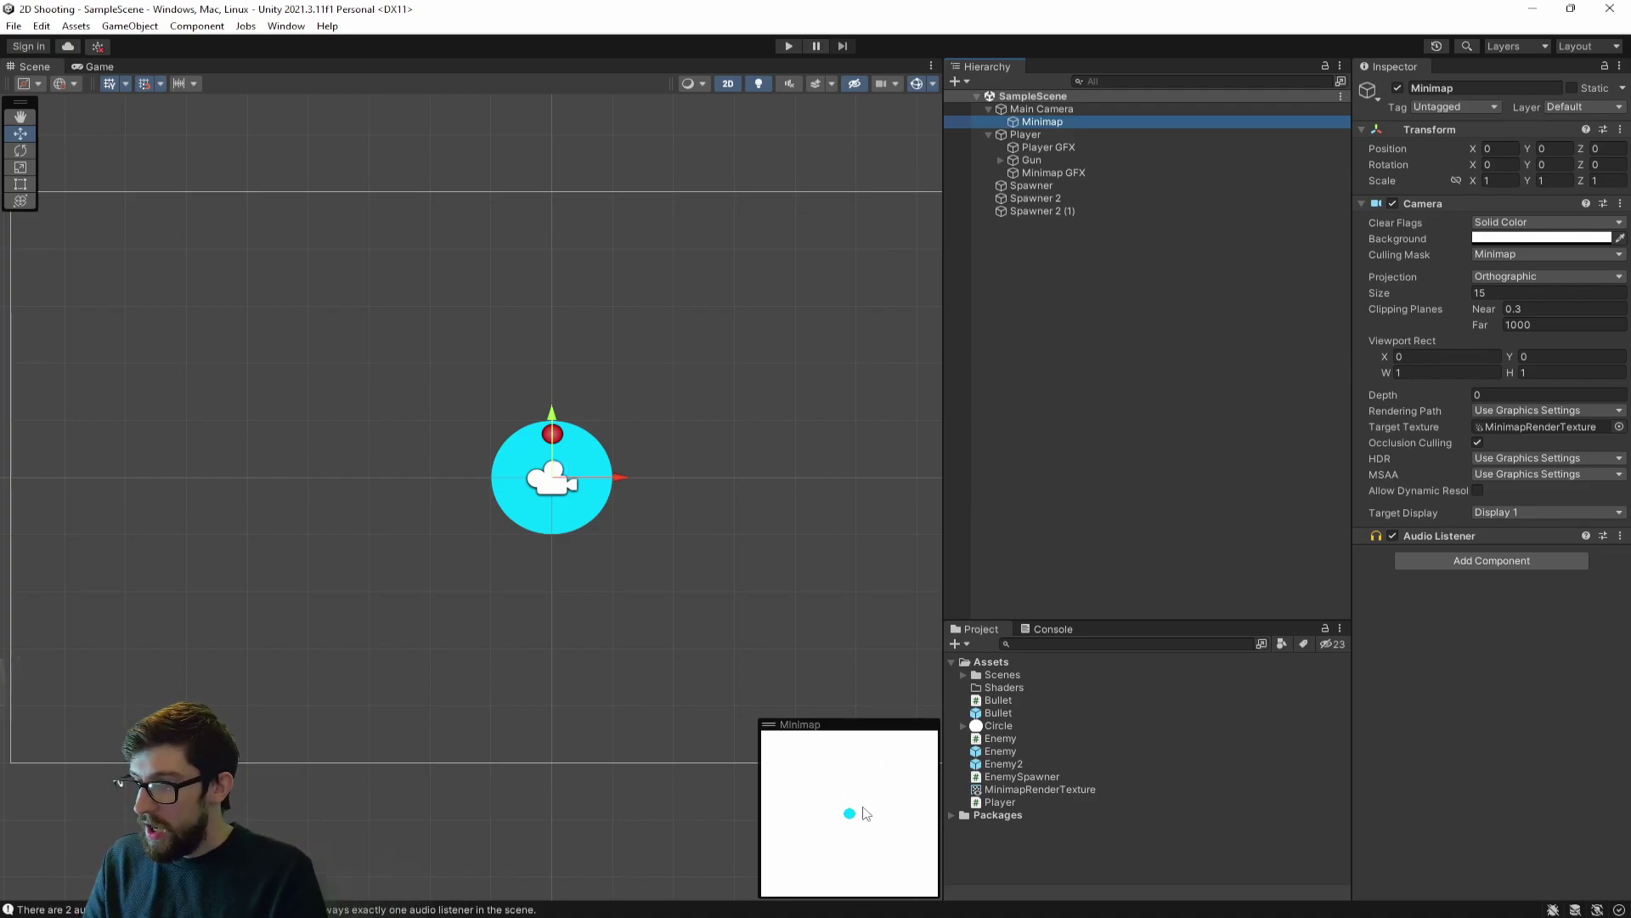
- Open the Enemy prefab and add a child circle sprite named Minimap GFX
click(1032, 186)
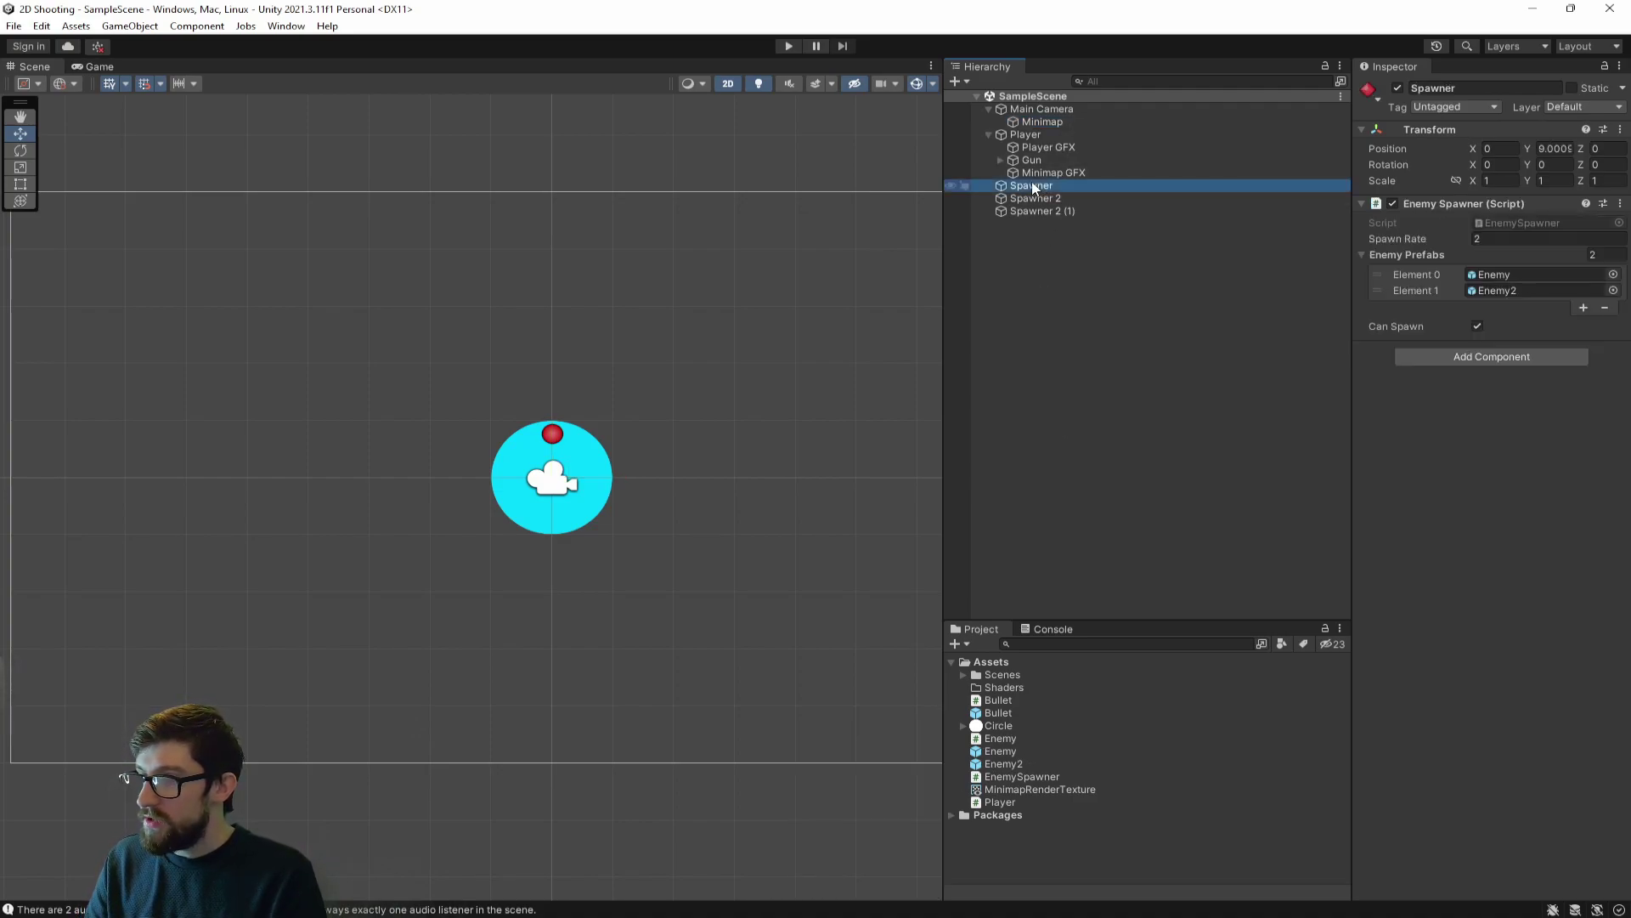
double_click(982, 751)
click(1017, 119)
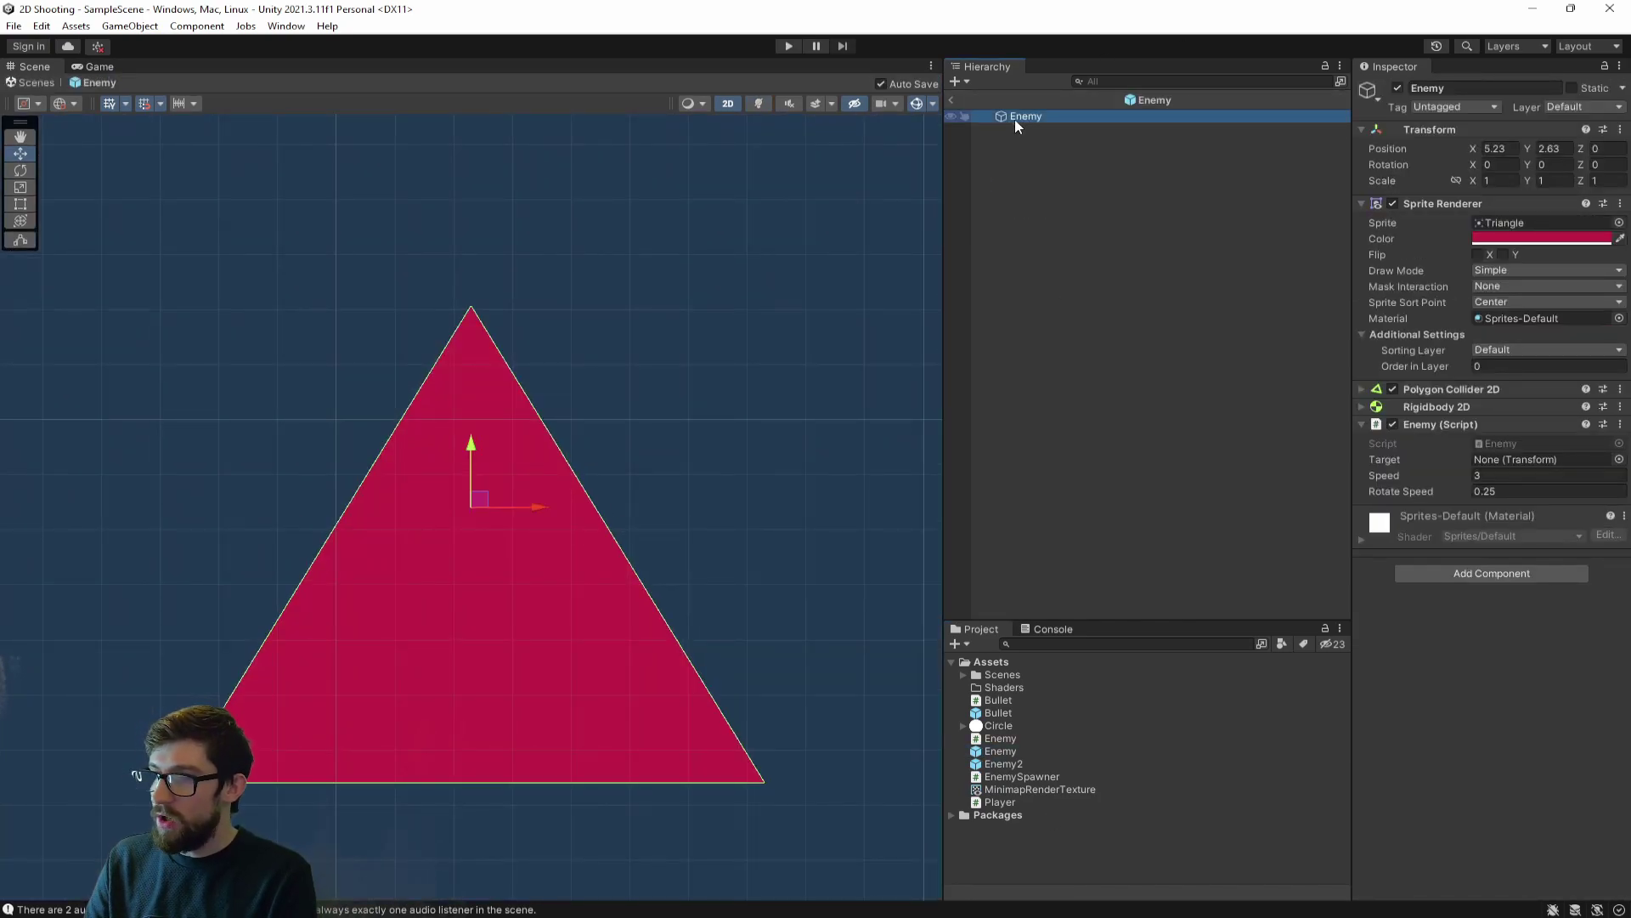
right_click(1029, 118)
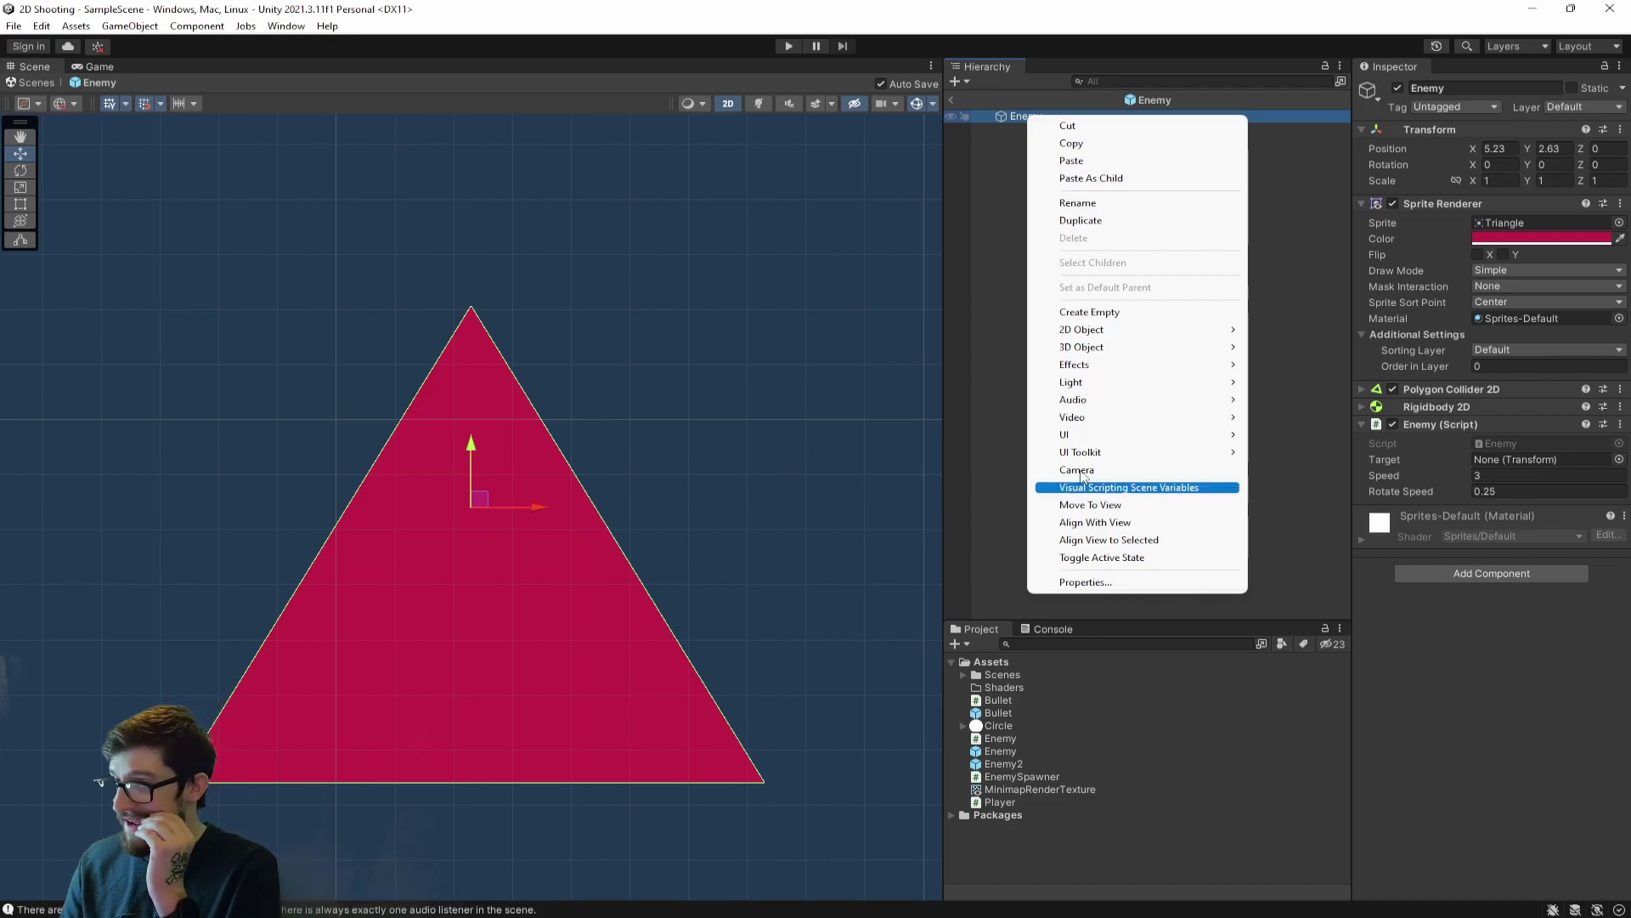
mouse_move(1130, 331)
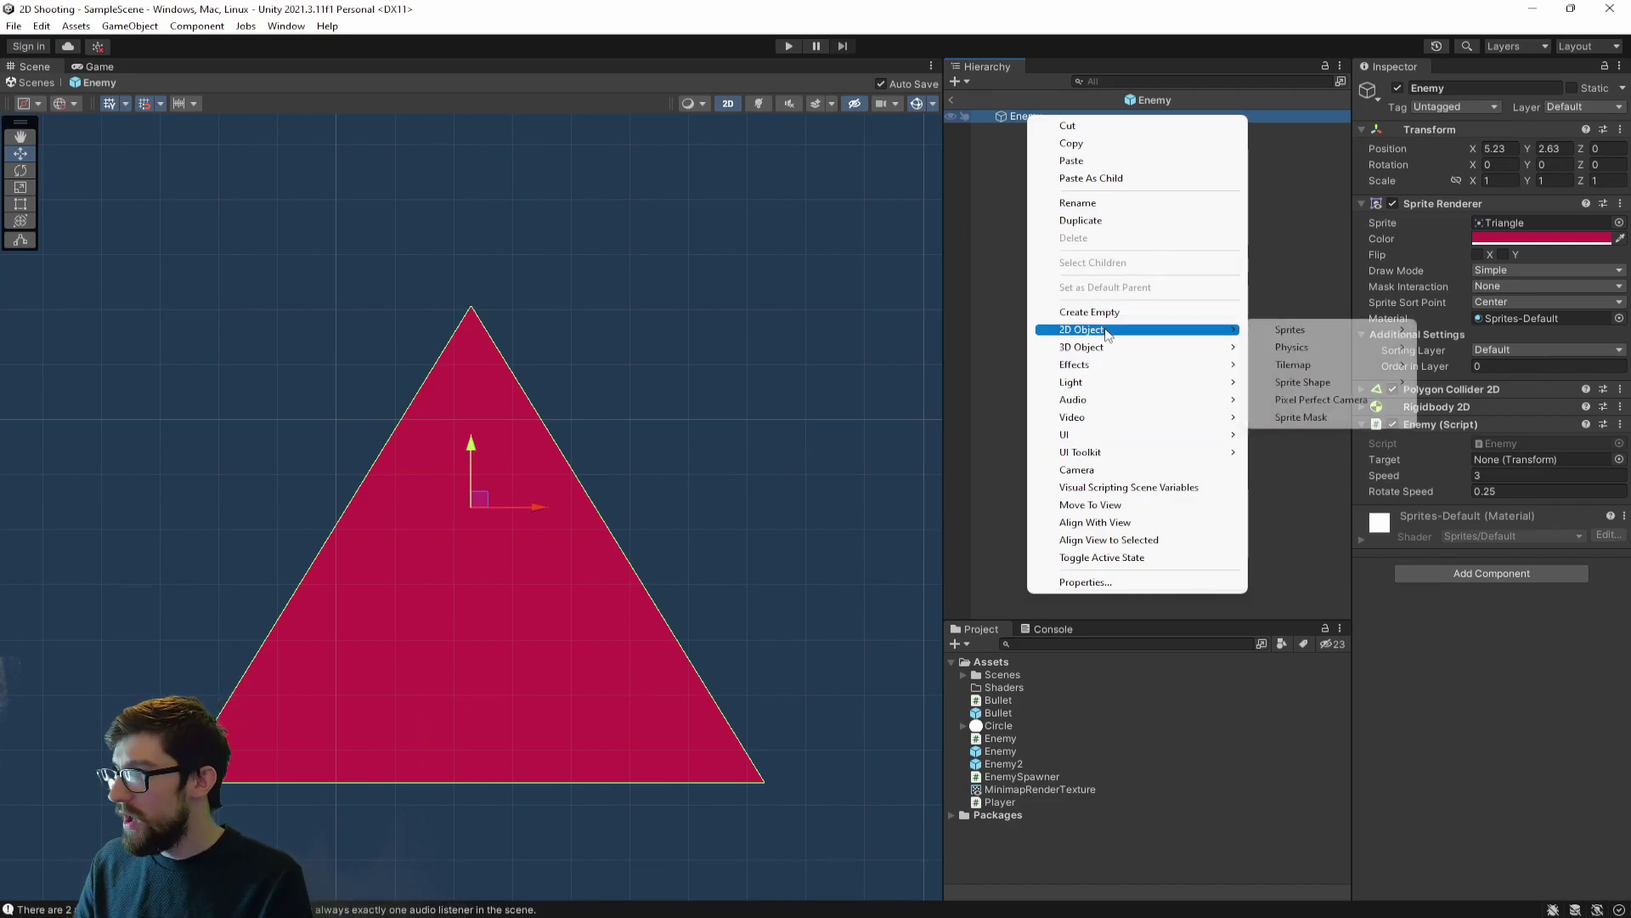
mouse_move(1300, 331)
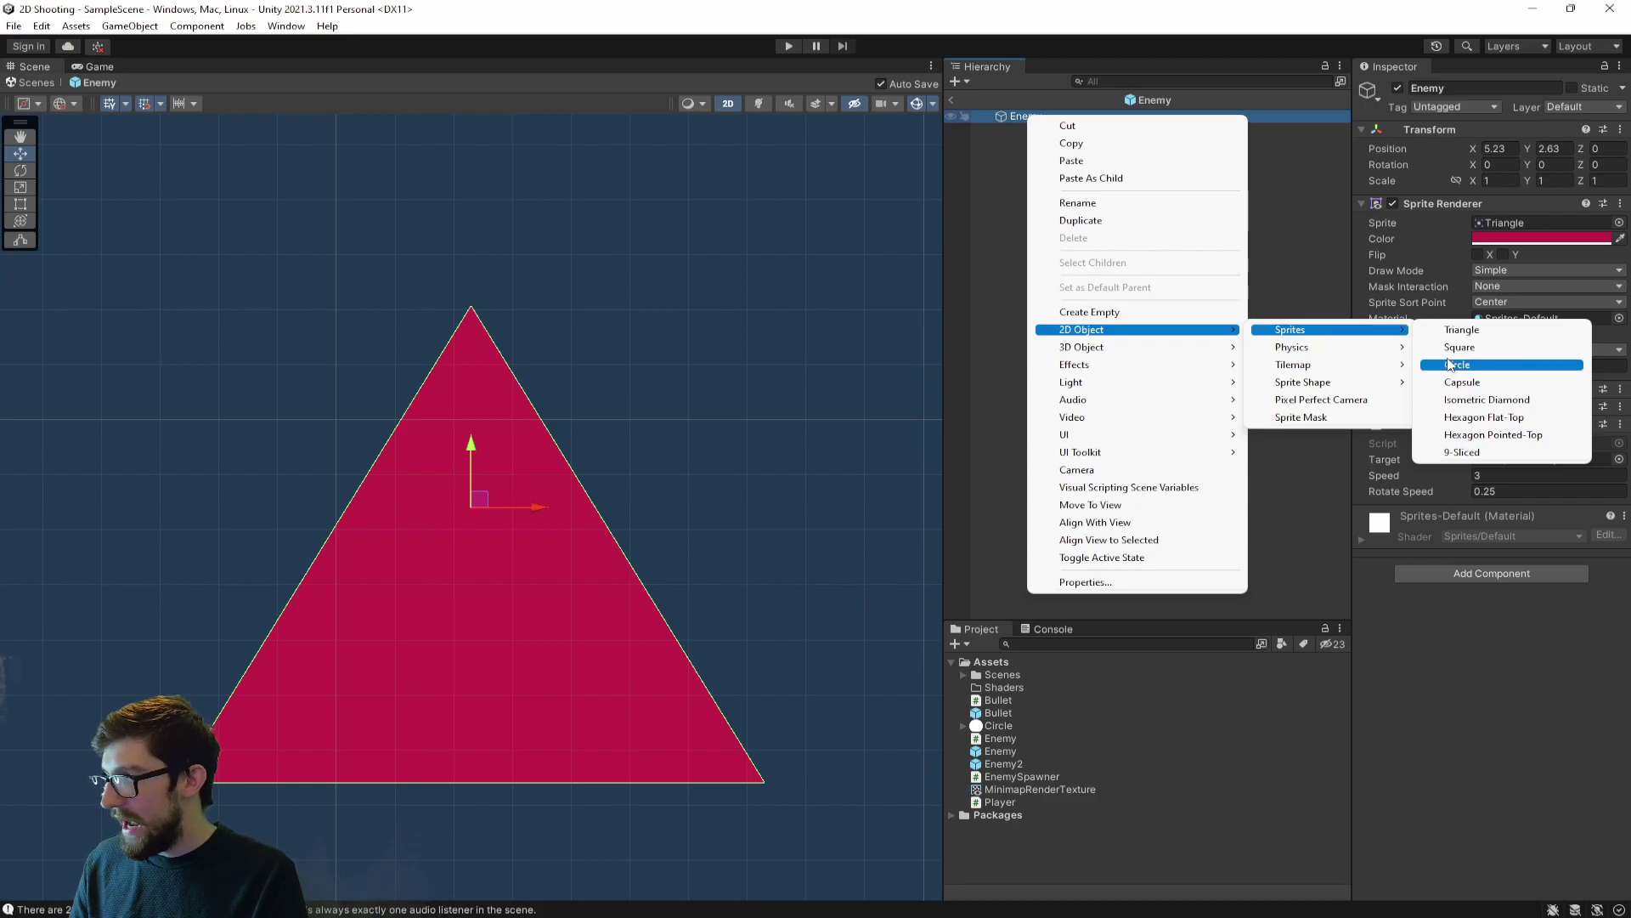
click(1434, 364)
text(Mi)
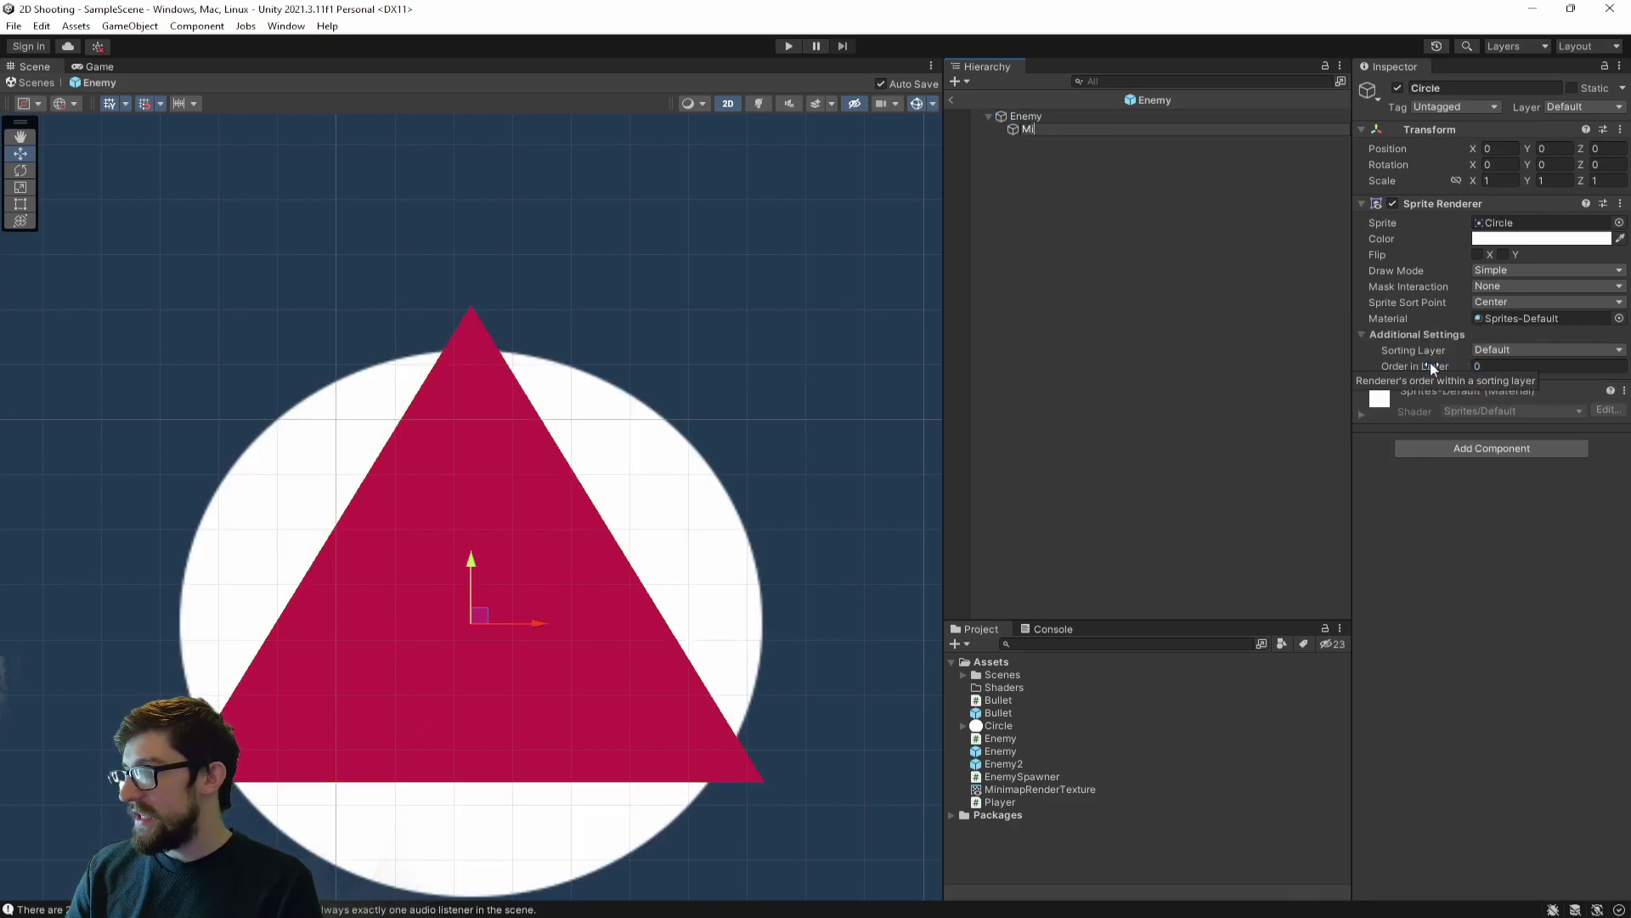
text(nimap GFX)
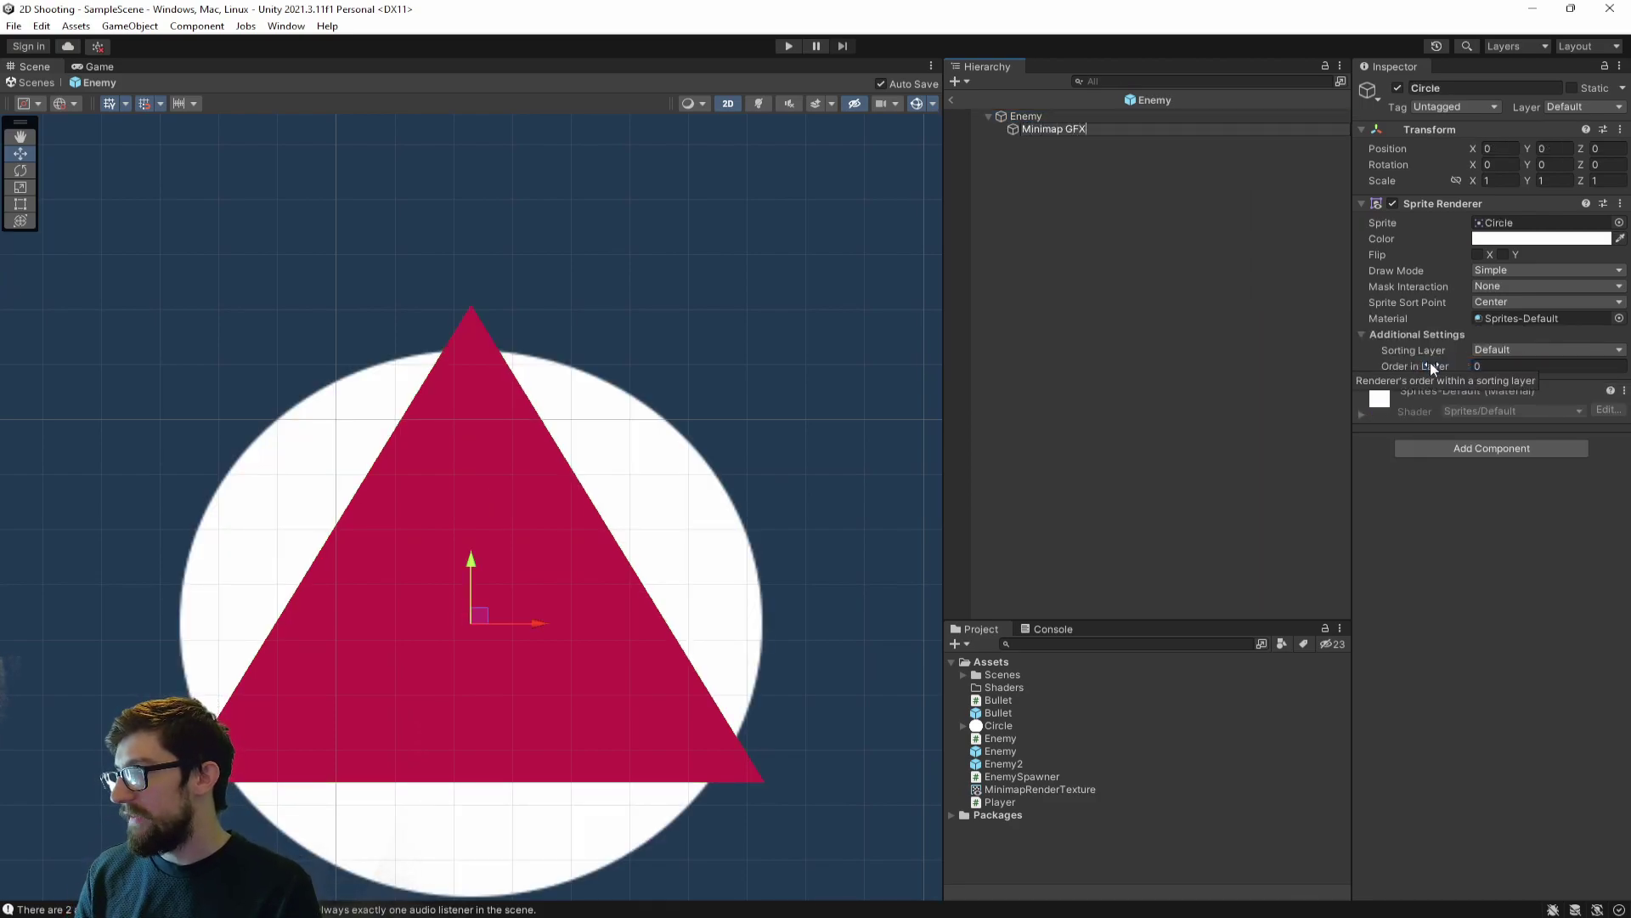
key(Return)
- Try a scale of 2 in X and Y on the enemy's Minimap GFX
click(1495, 181)
text(2)
key(Tab)
text(2)
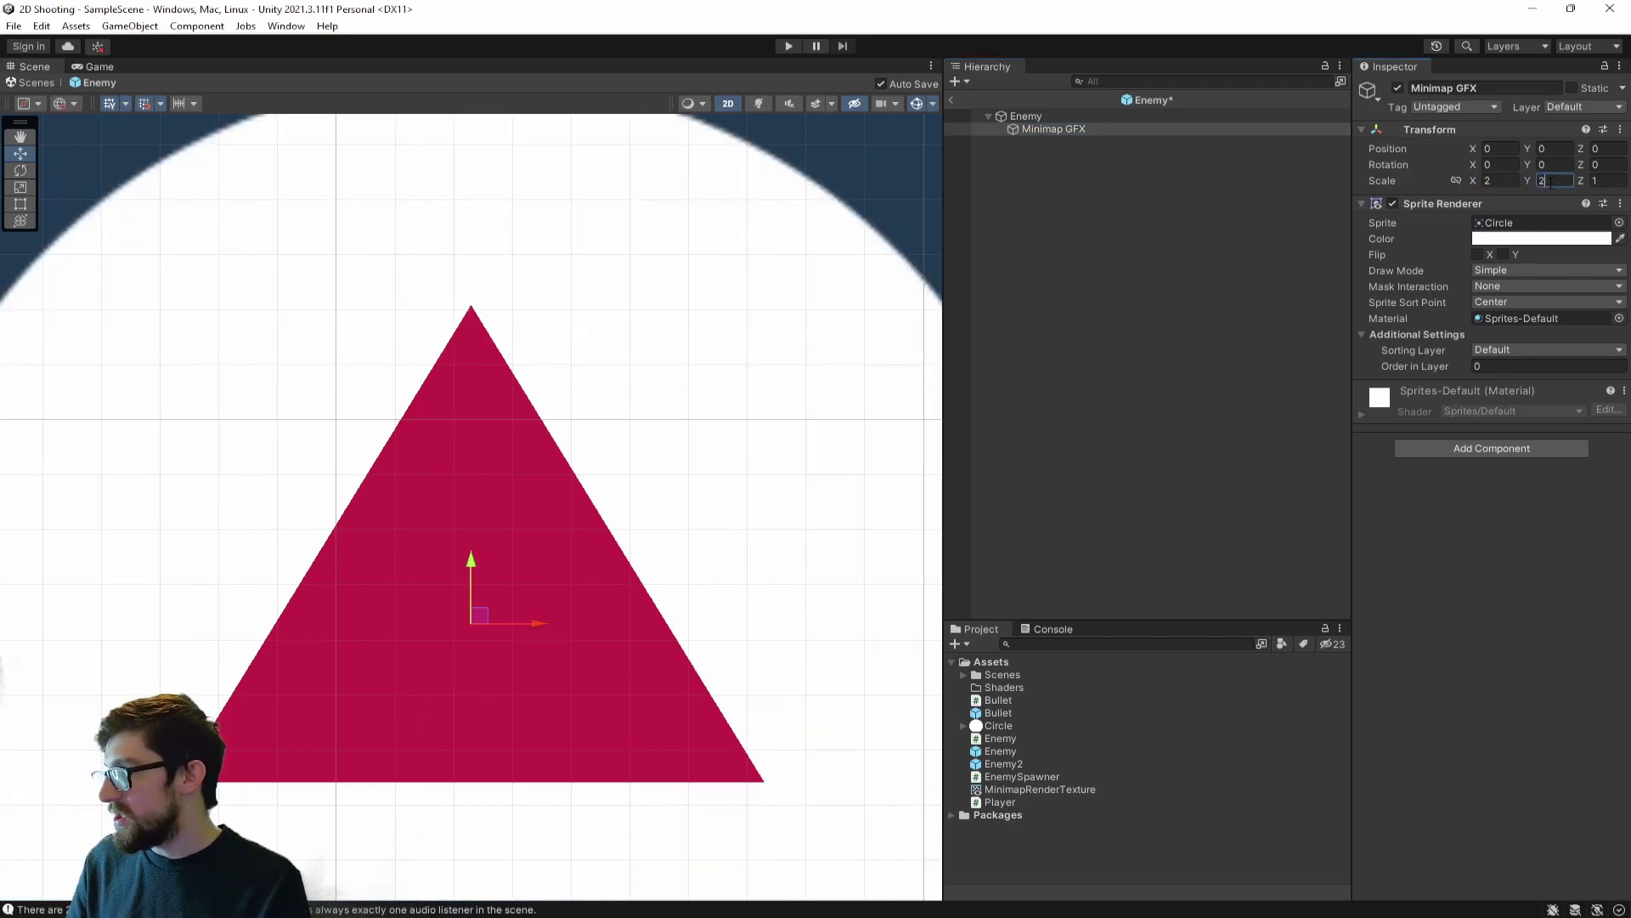
- Set the scale of the enemy's Minimap GFX to 1.5 in X and Y
click(1502, 180)
text(1.5)
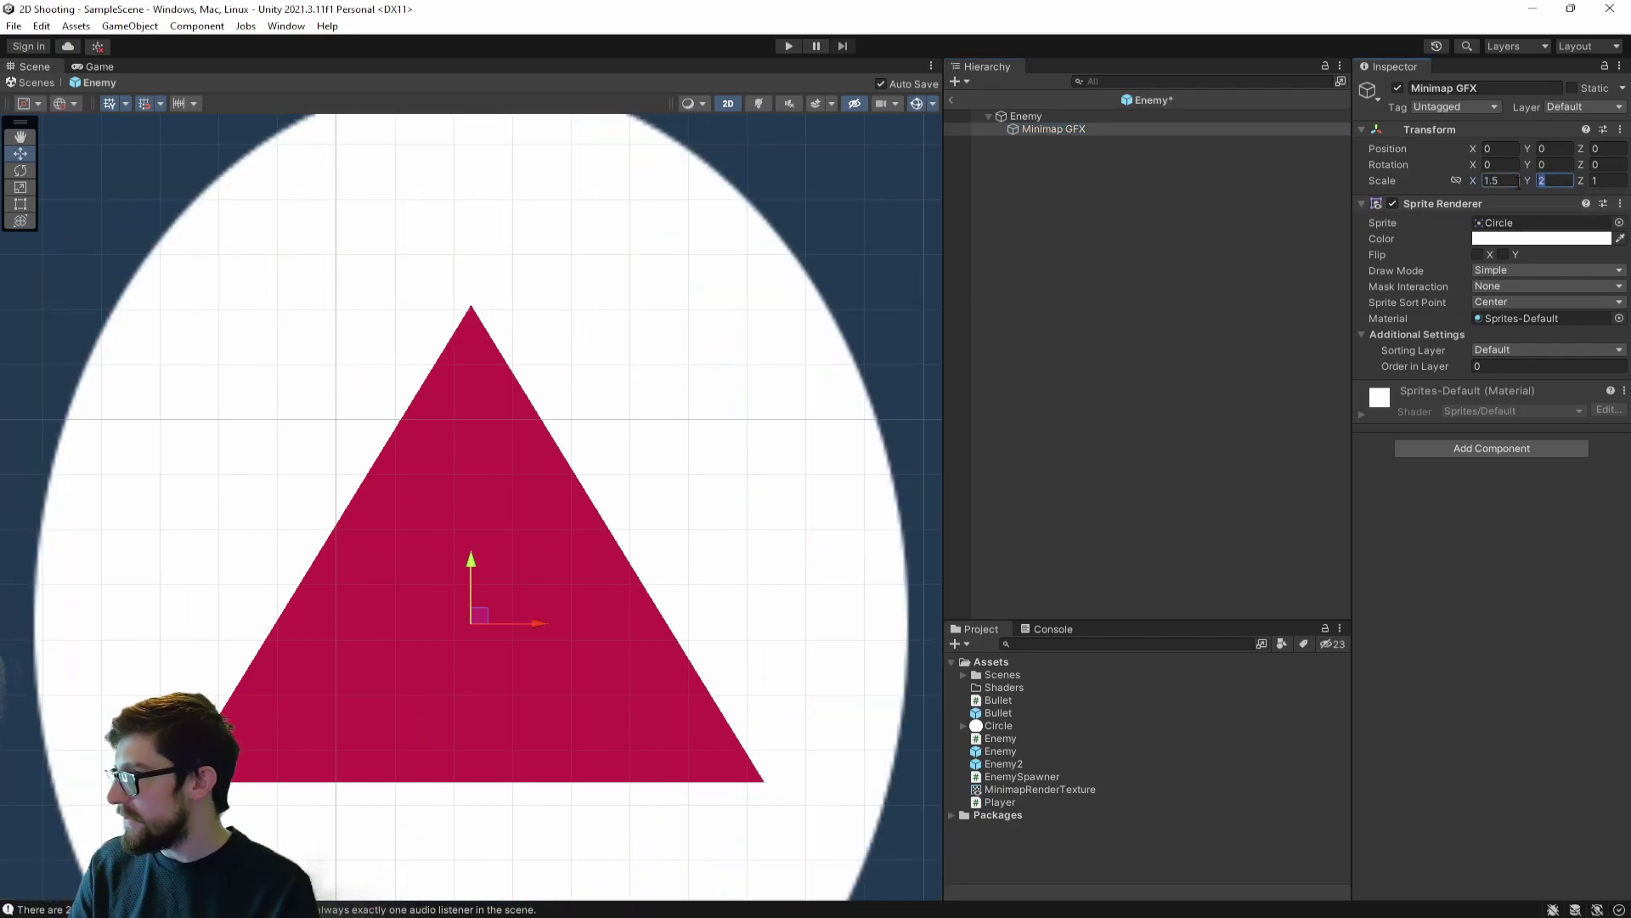
key(Tab)
text(1.5)
- Change the sprite color of the enemy's Minimap GFX to bright red
click(1542, 239)
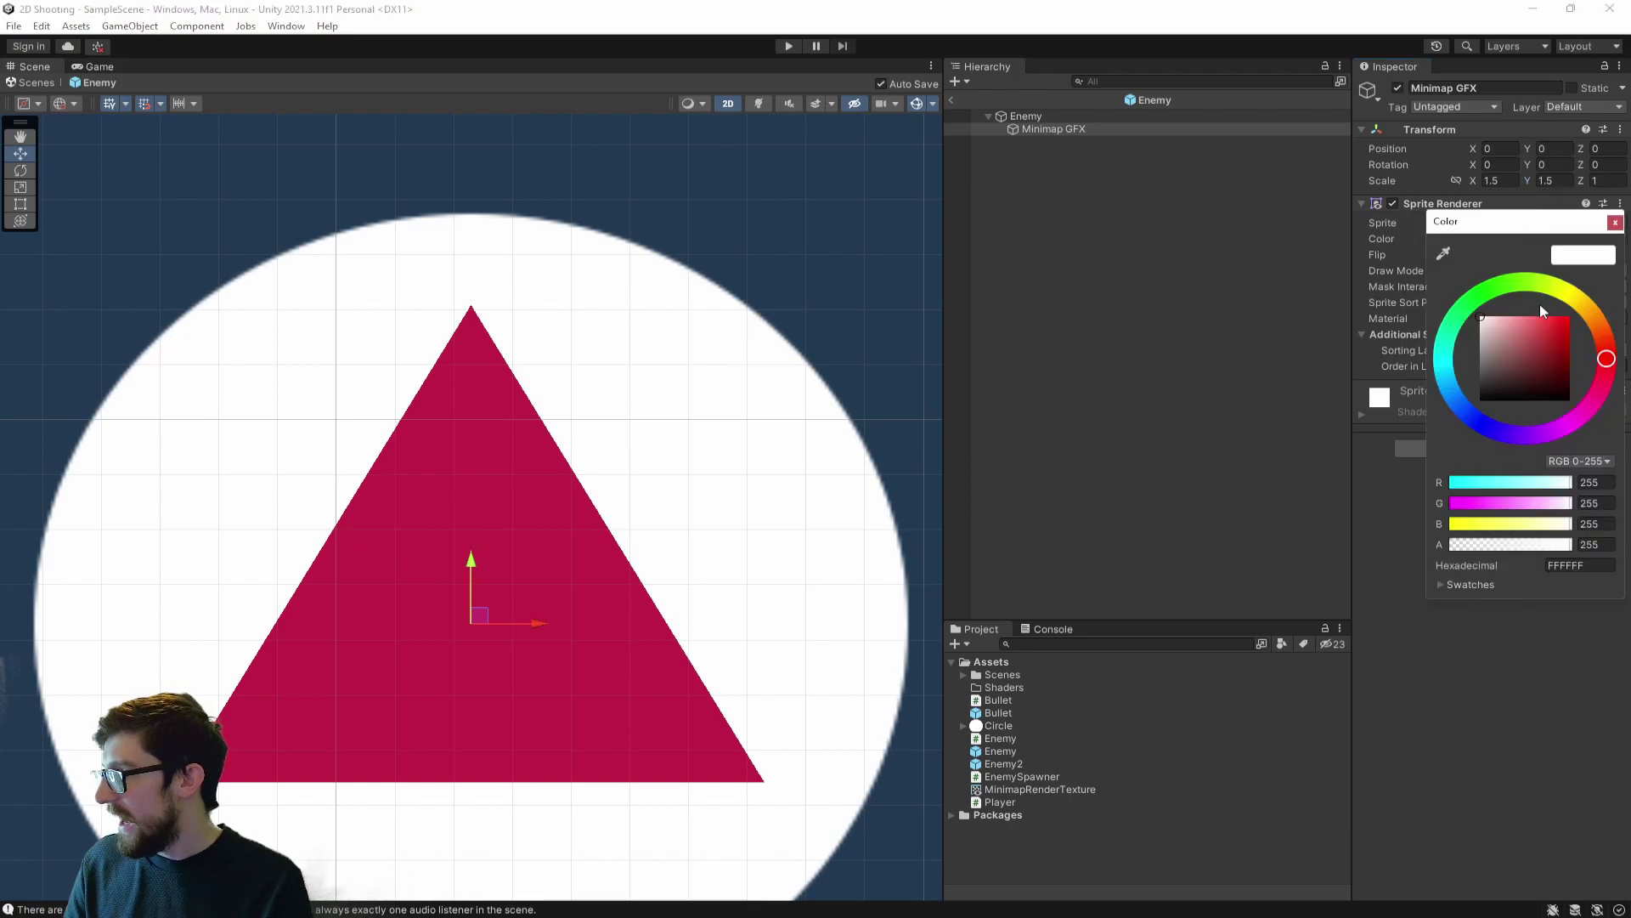
drag(1539, 304, 1569, 312)
click(1617, 238)
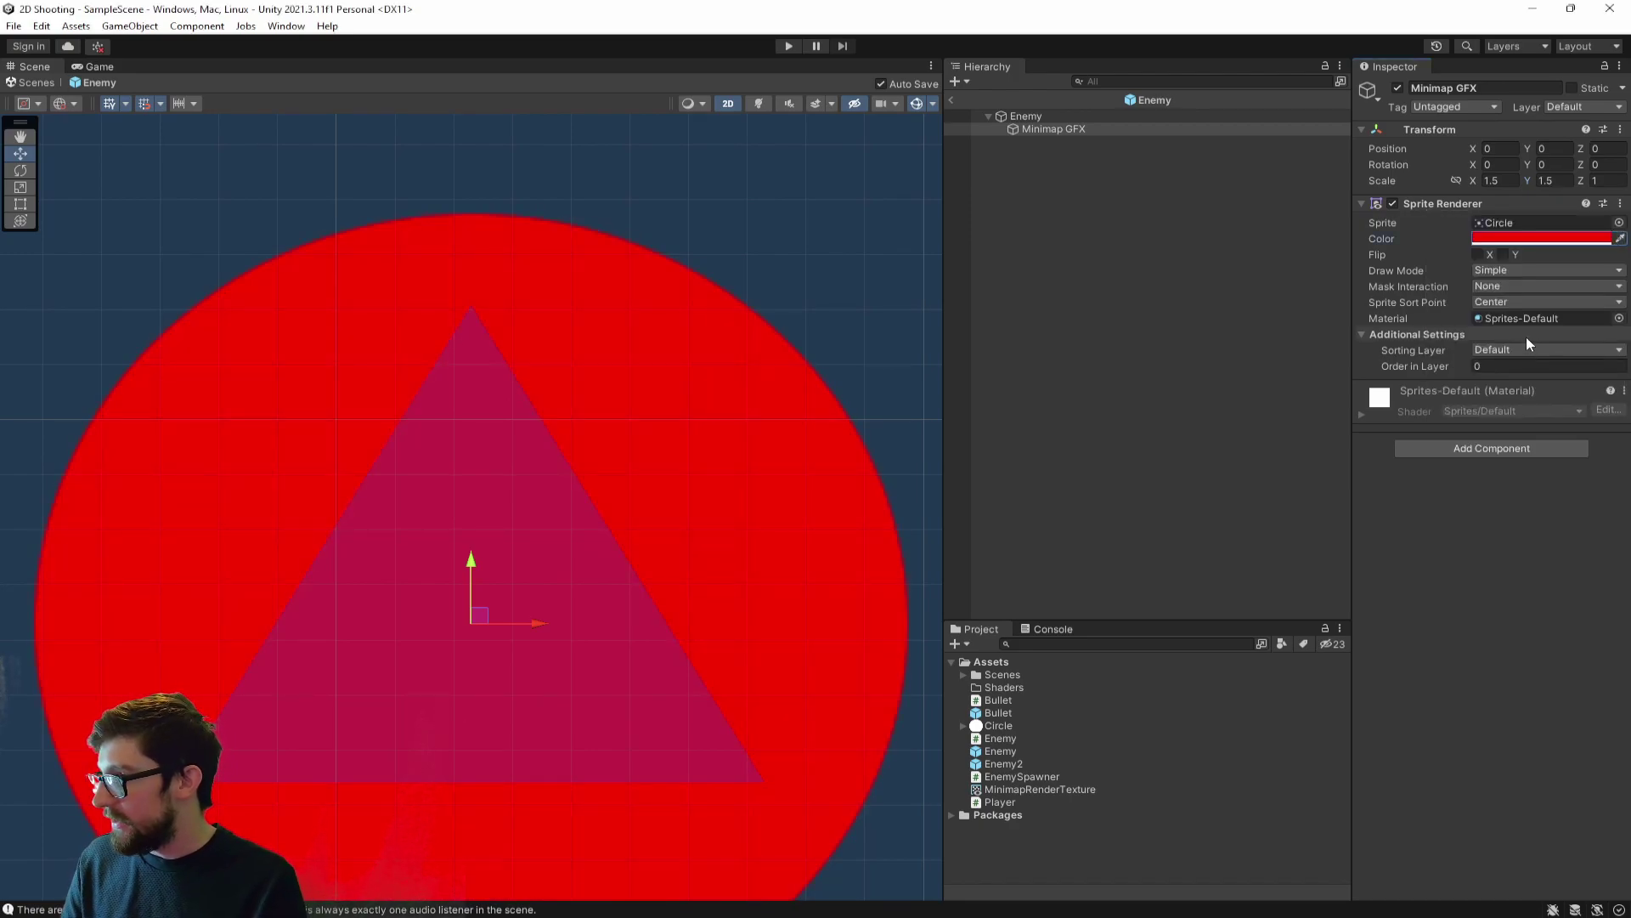
- Assign the enemy's Minimap GFX to the Minimap layer and return from the prefab to SampleScene
click(1582, 106)
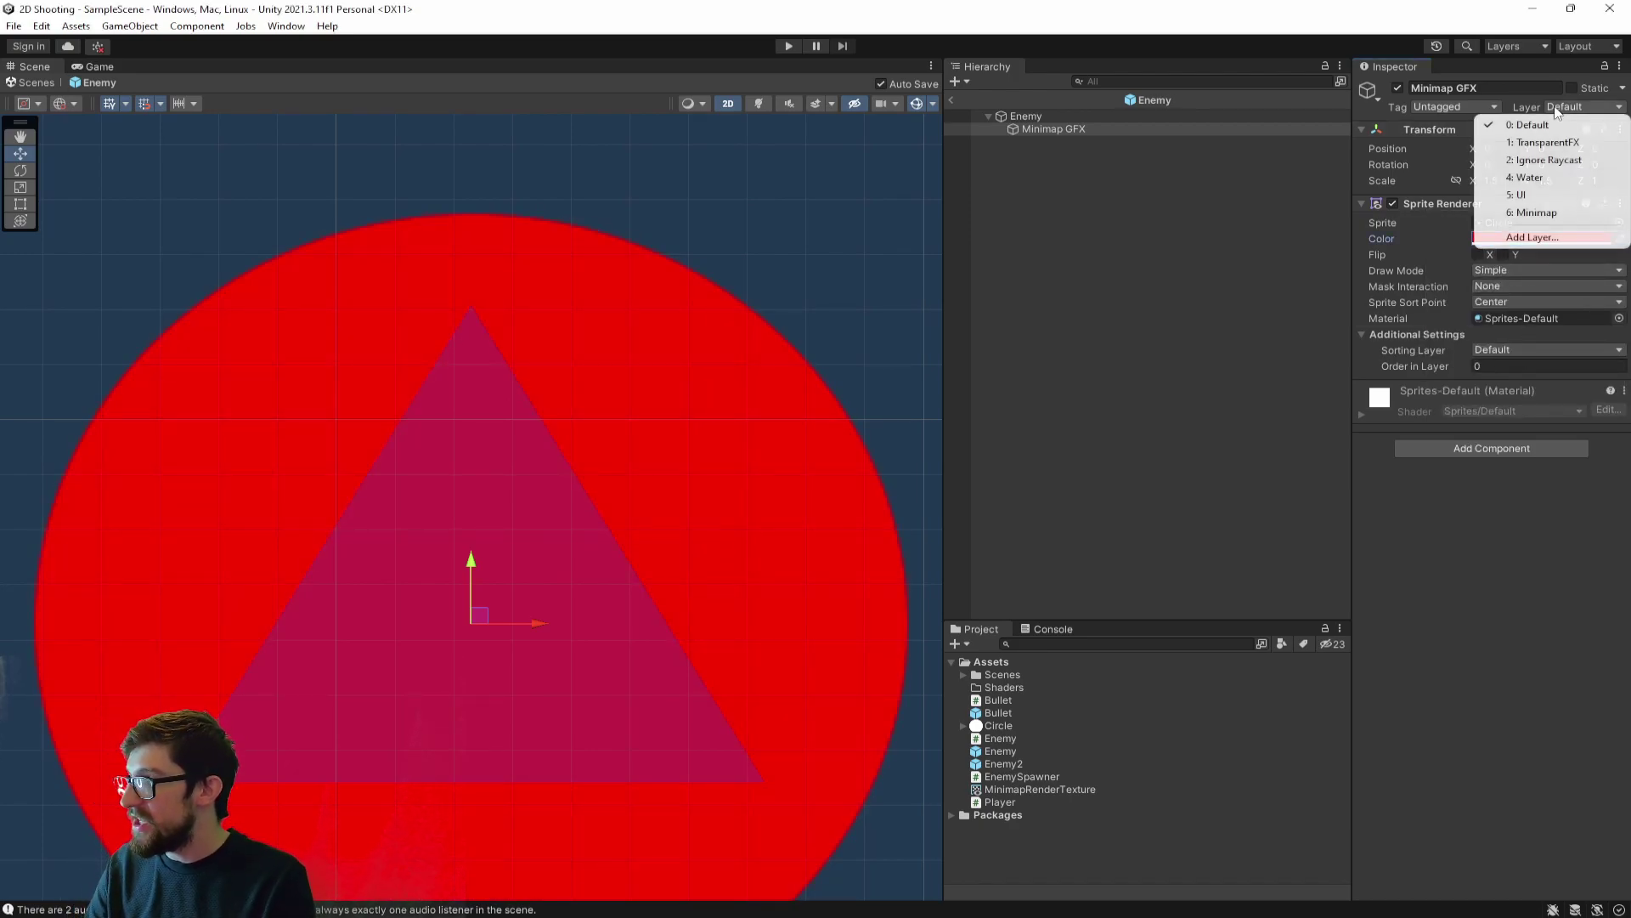
click(1551, 217)
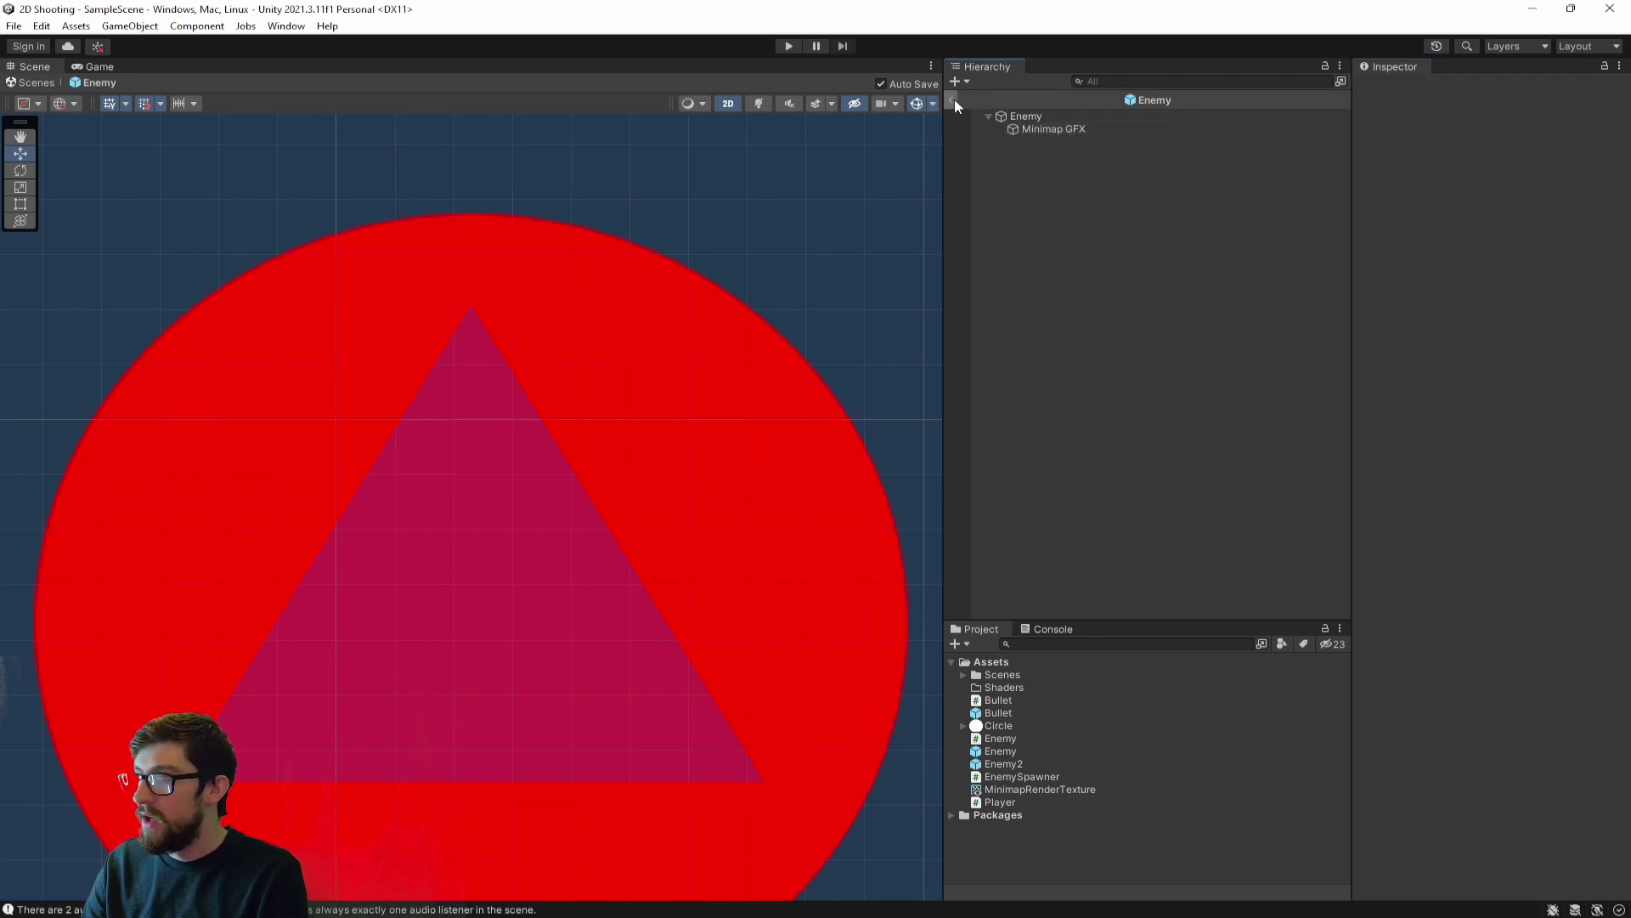
click(952, 99)
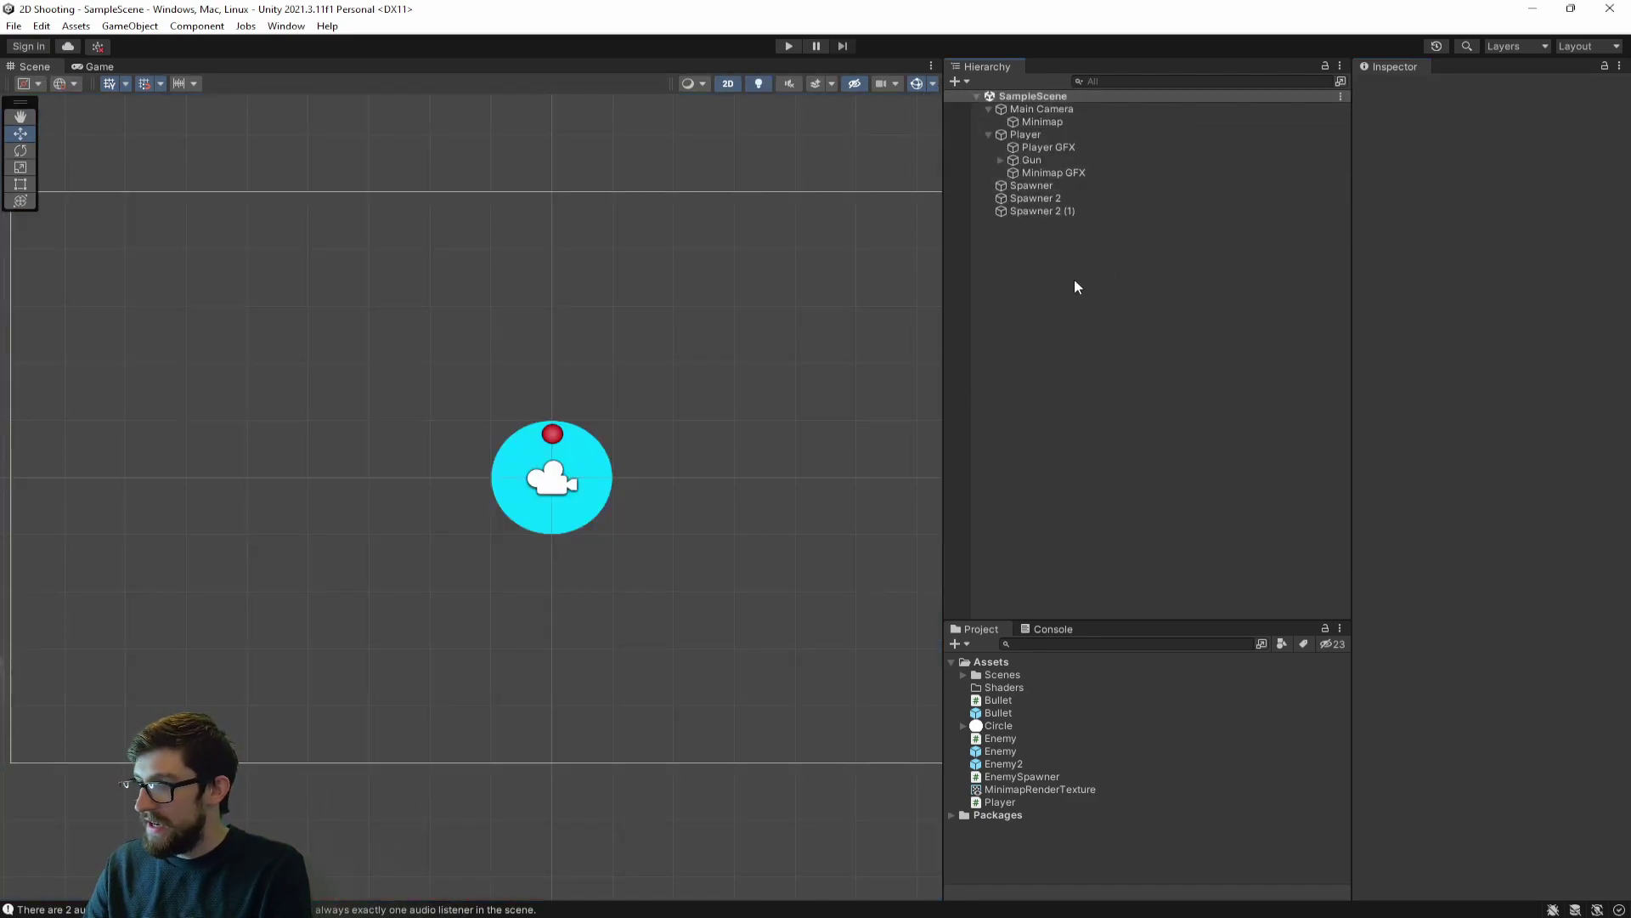
- Check the Minimap camera's preview and the Game view, and collapse Main Camera and Player in the object tree
click(1043, 124)
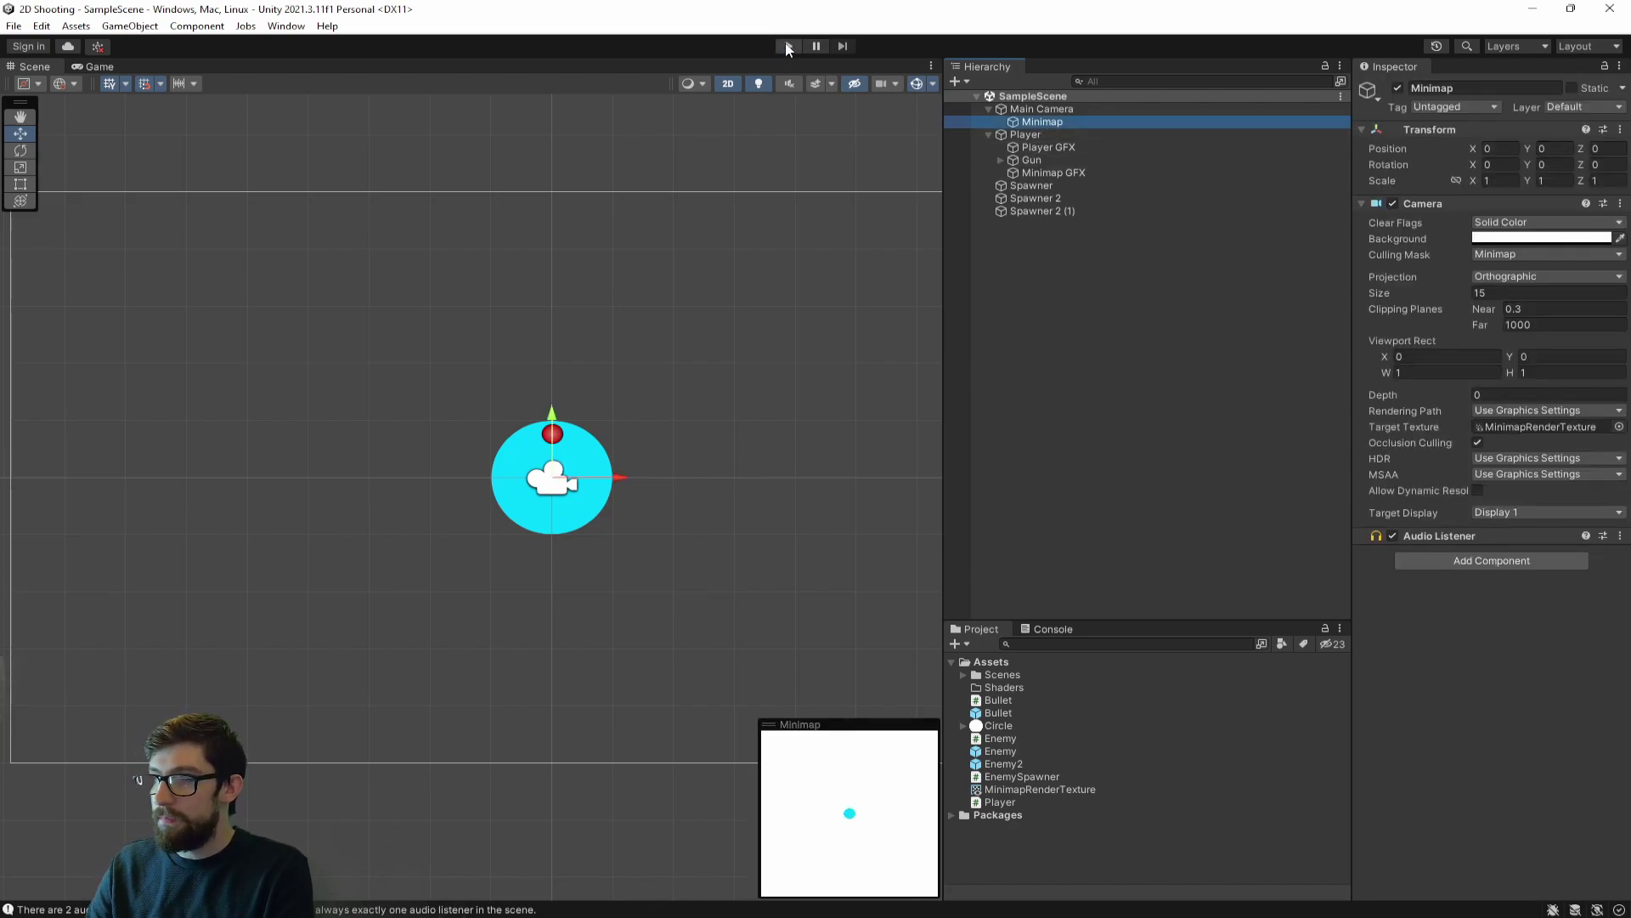
click(97, 66)
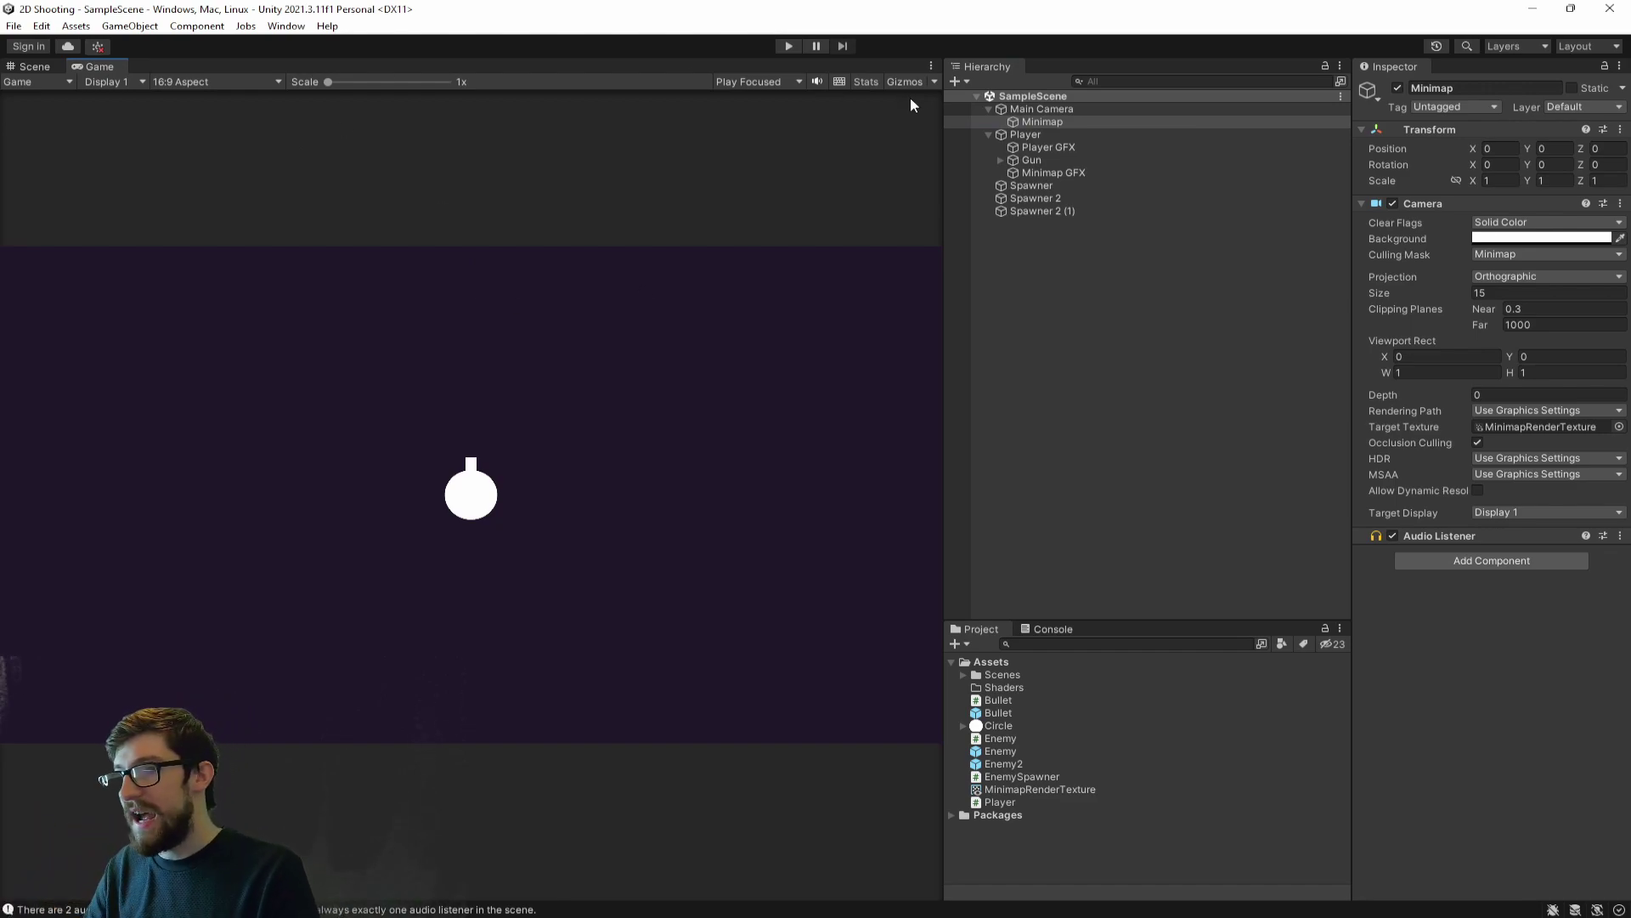
click(988, 109)
click(988, 122)
click(1061, 311)
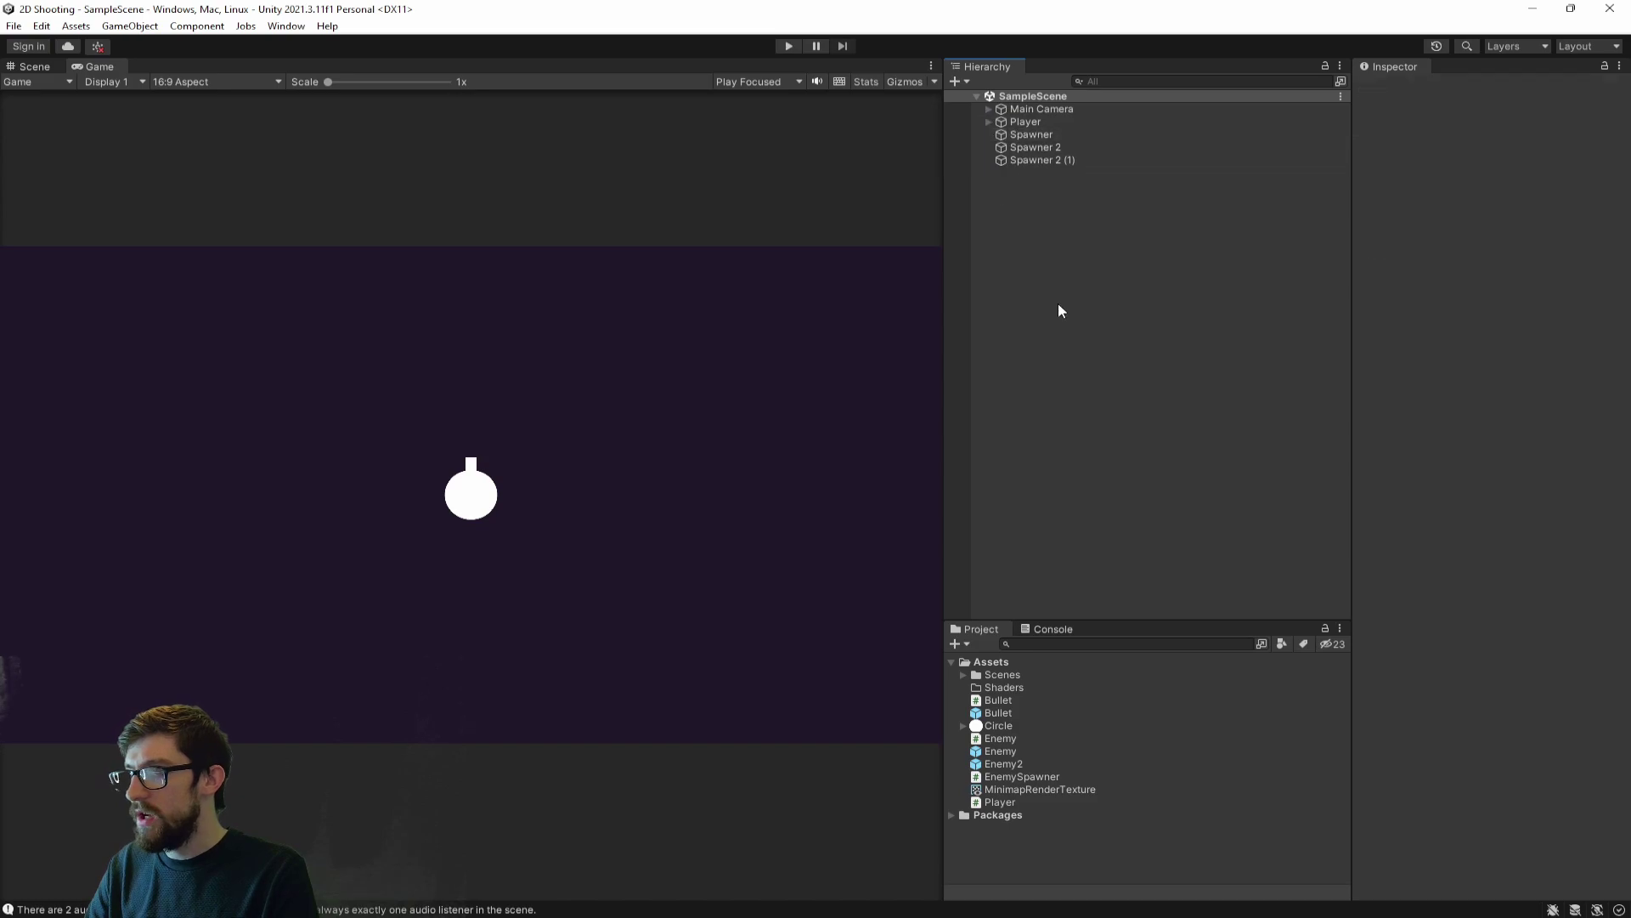
- Add a UI Canvas at the root of SampleScene and save the scene
right_click(1060, 234)
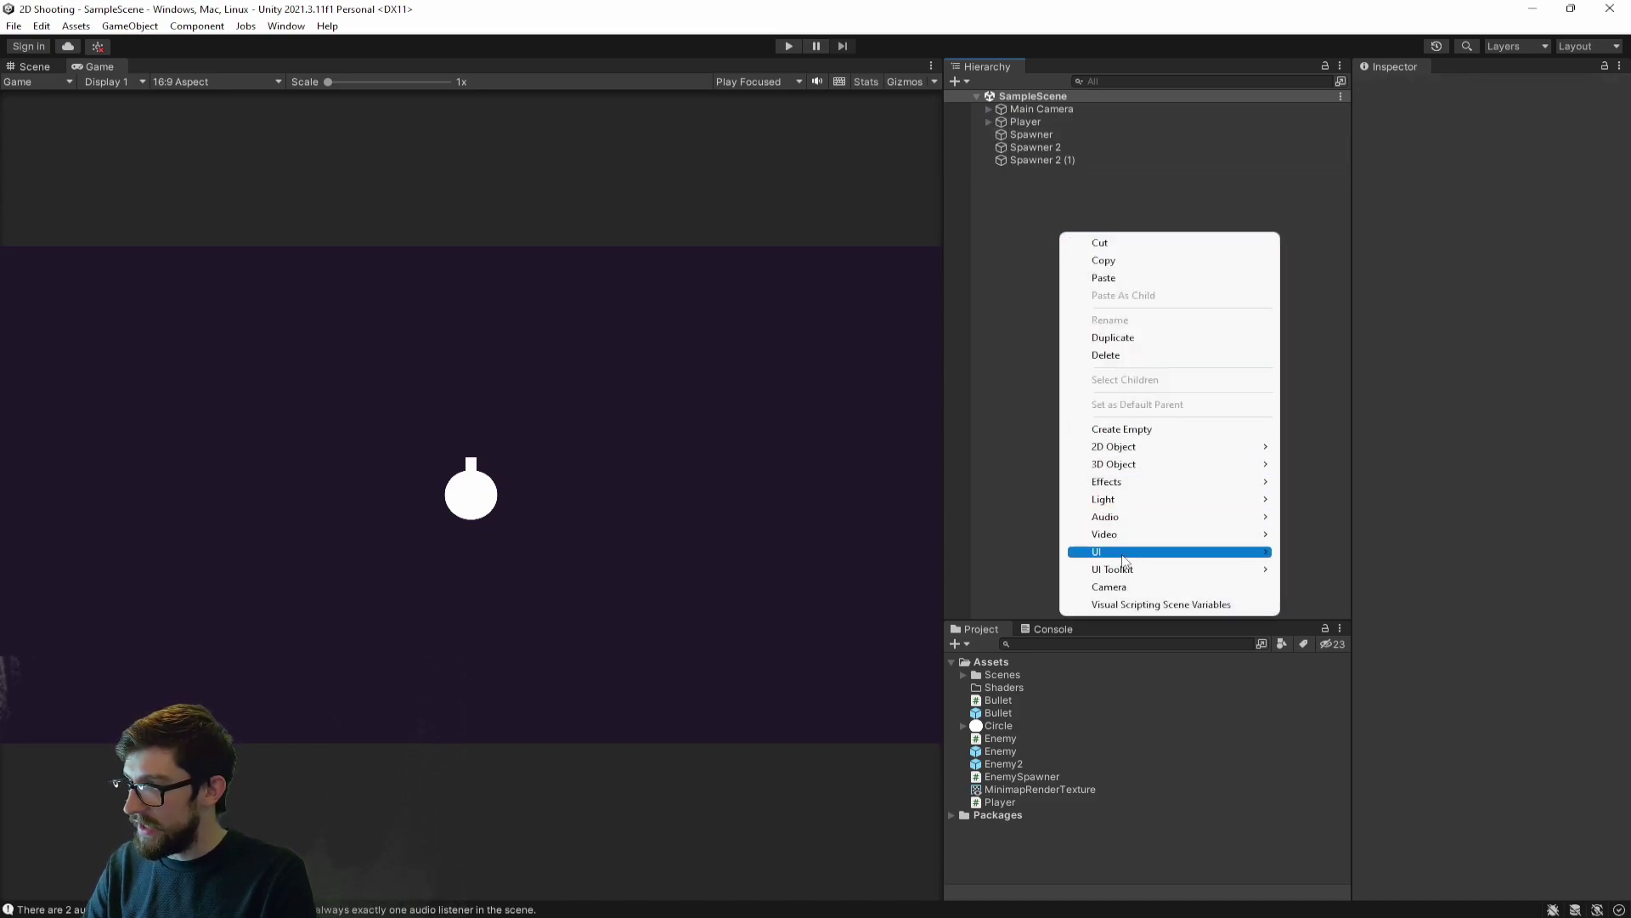
mouse_move(1122, 554)
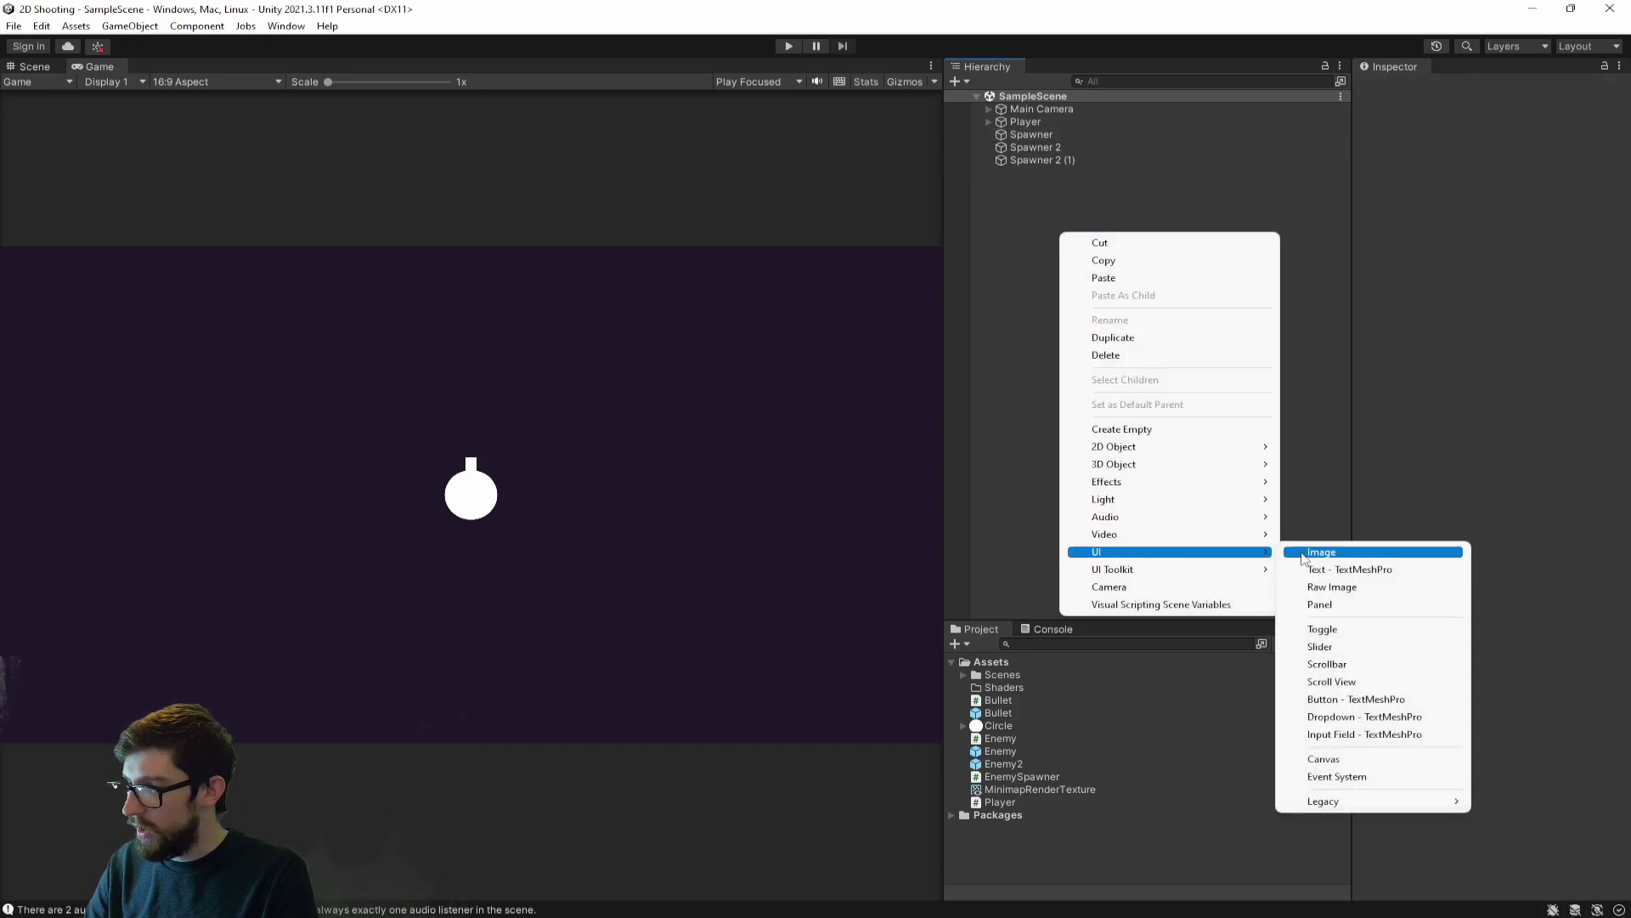
click(1334, 758)
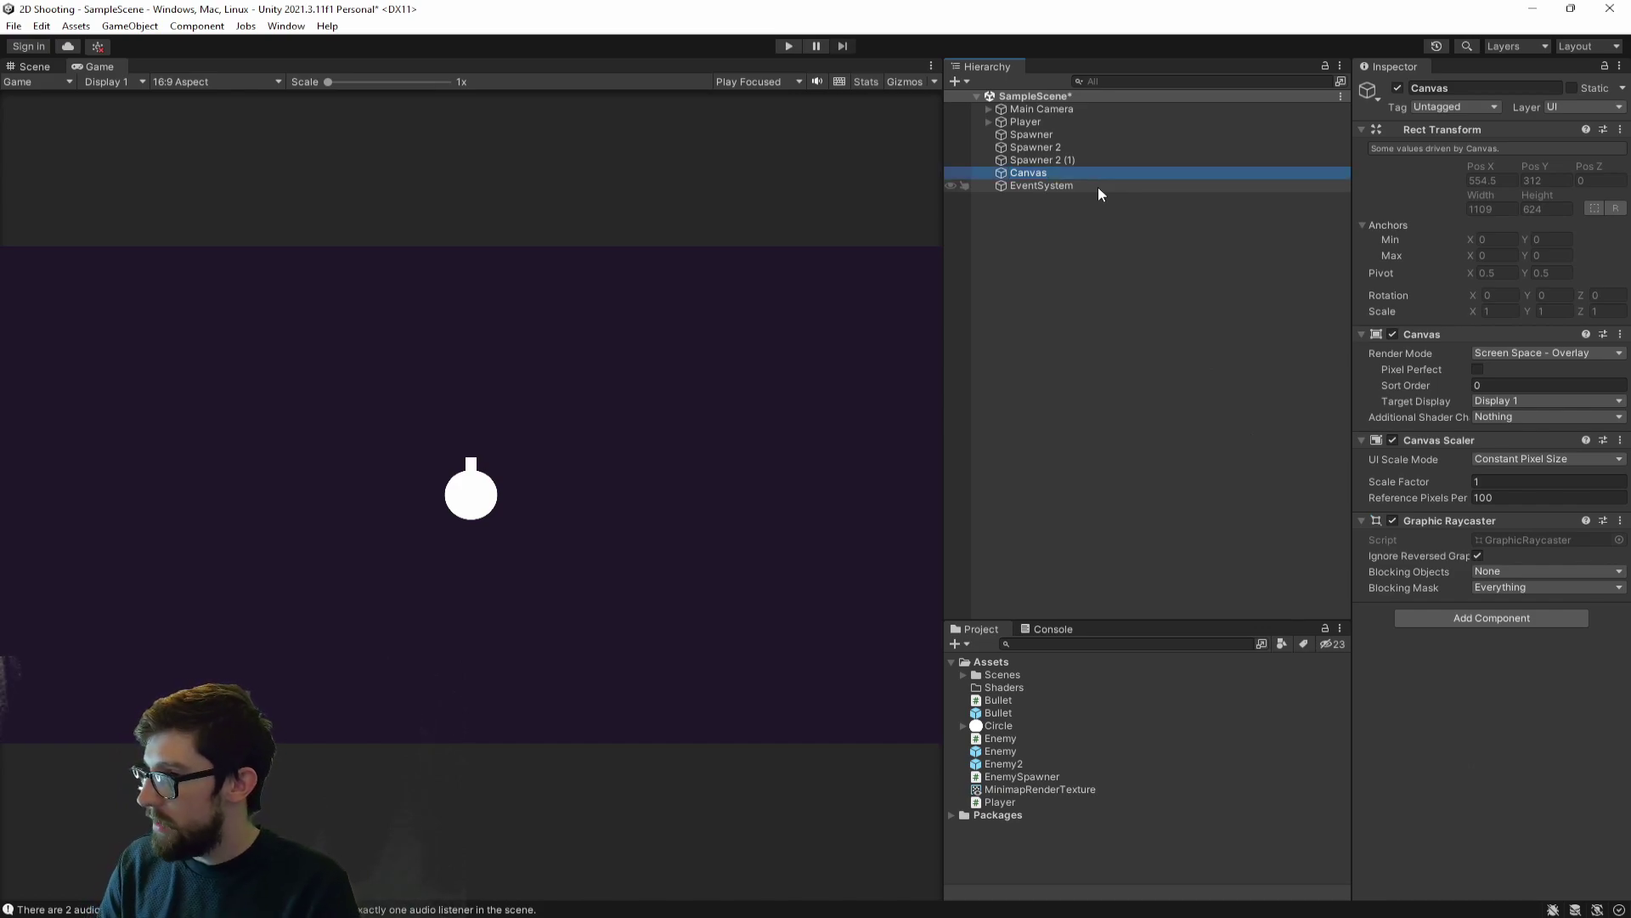
key(ctrl+s)
- Set the Canvas Scaler to Scale With Screen Size with a 1920 x 1080 reference resolution and a match of 0.5
click(1501, 457)
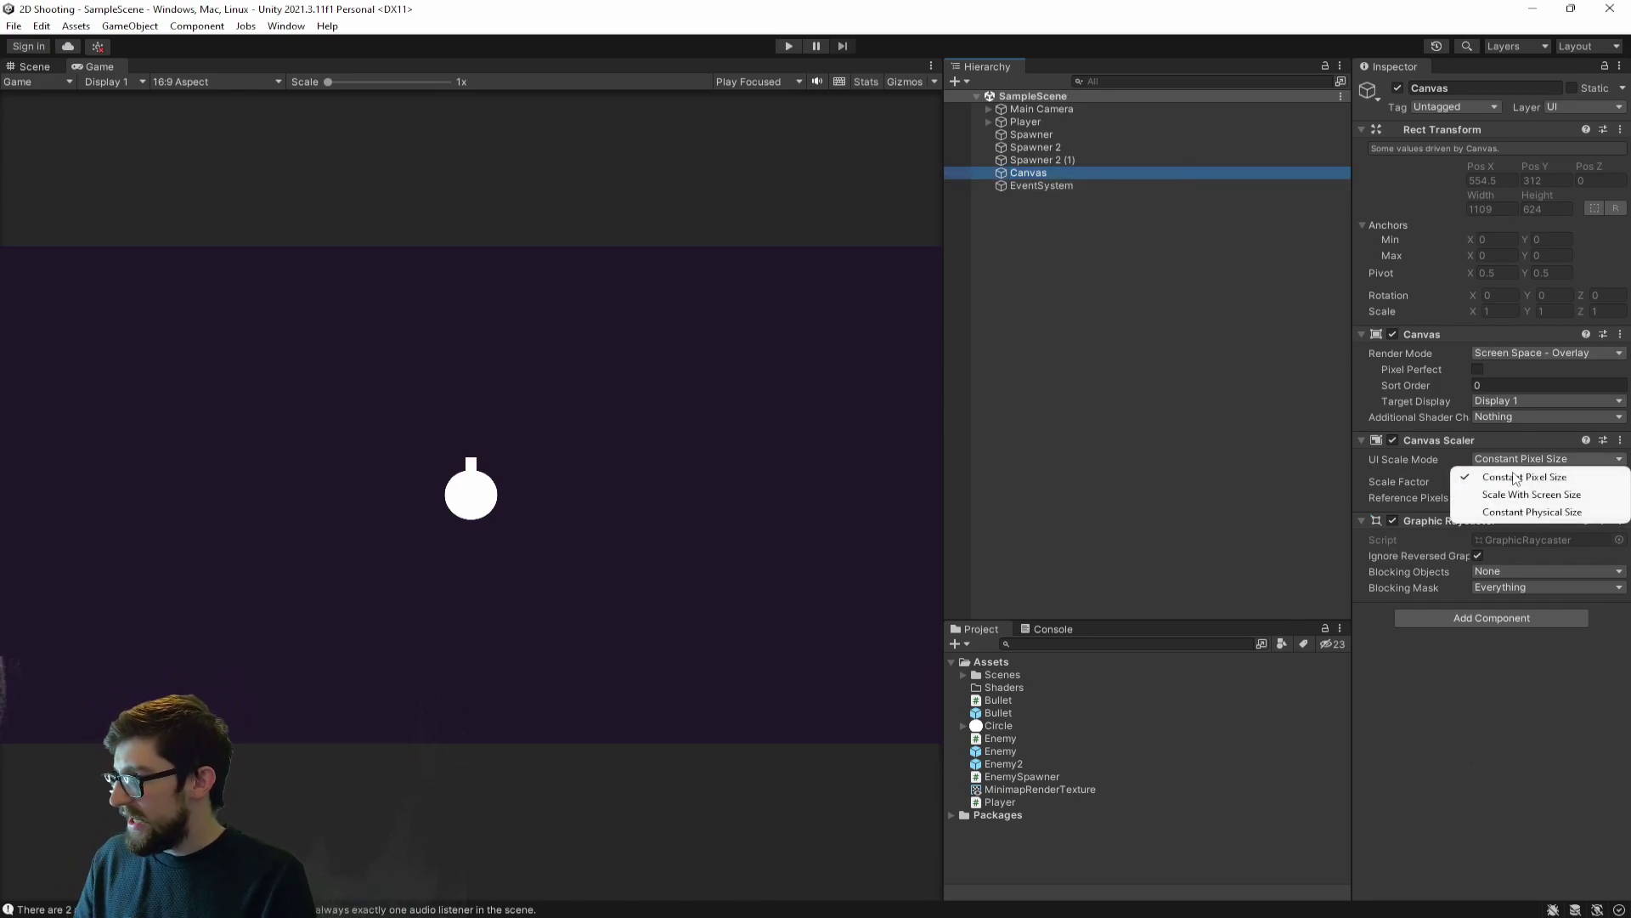
click(1530, 495)
click(1480, 499)
text(19)
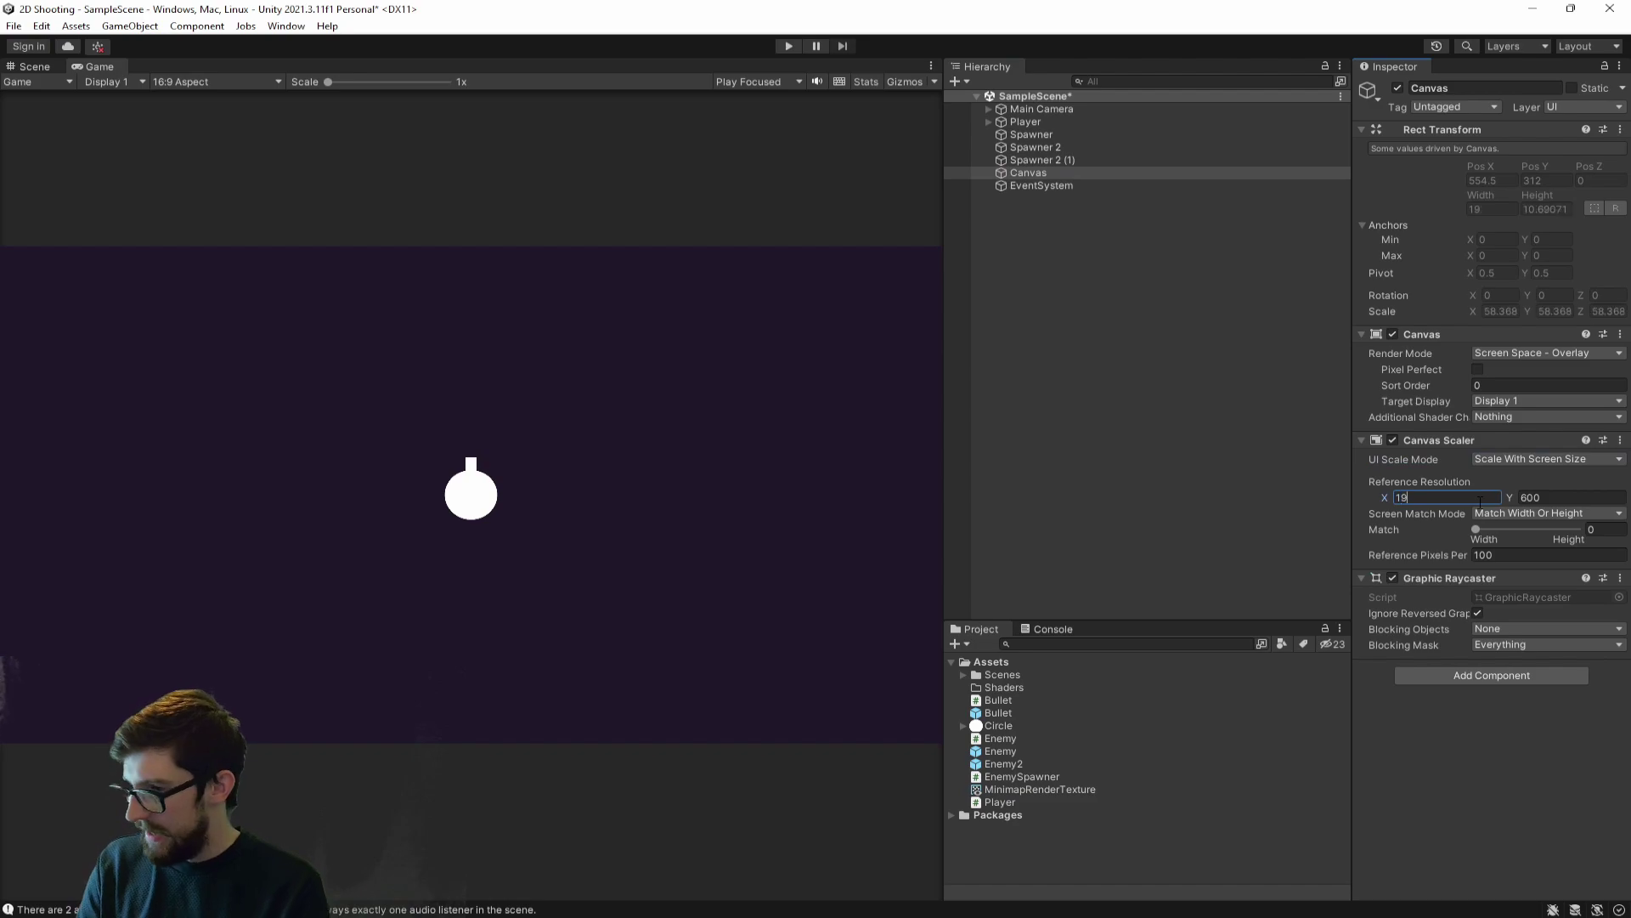
text(20)
key(Tab)
text(1080)
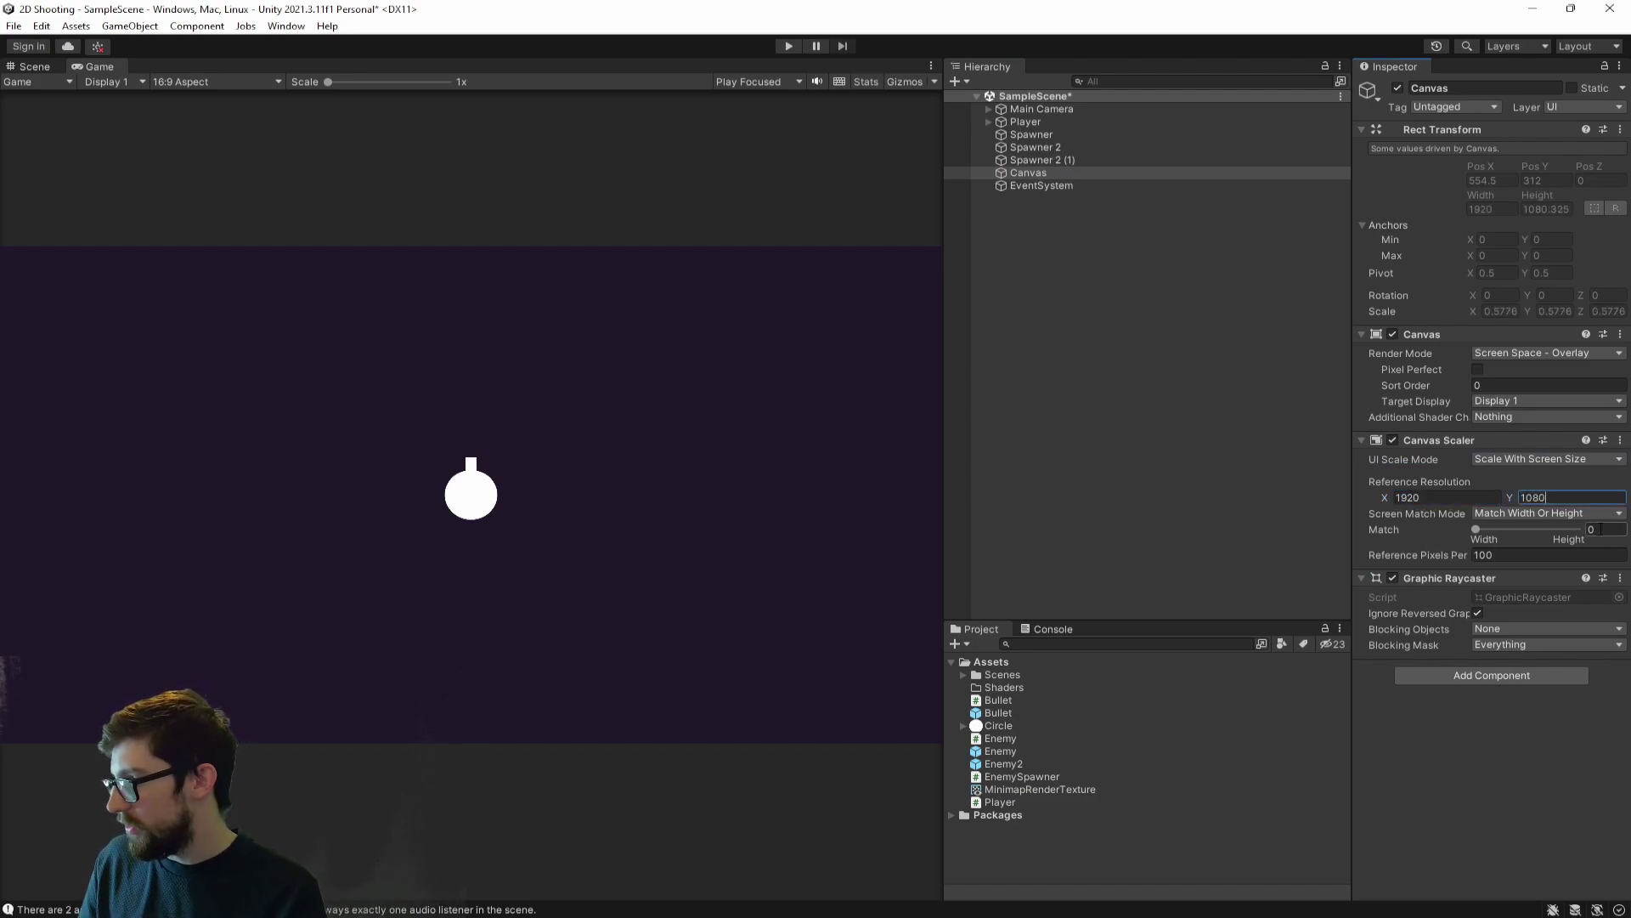
text(0.5)
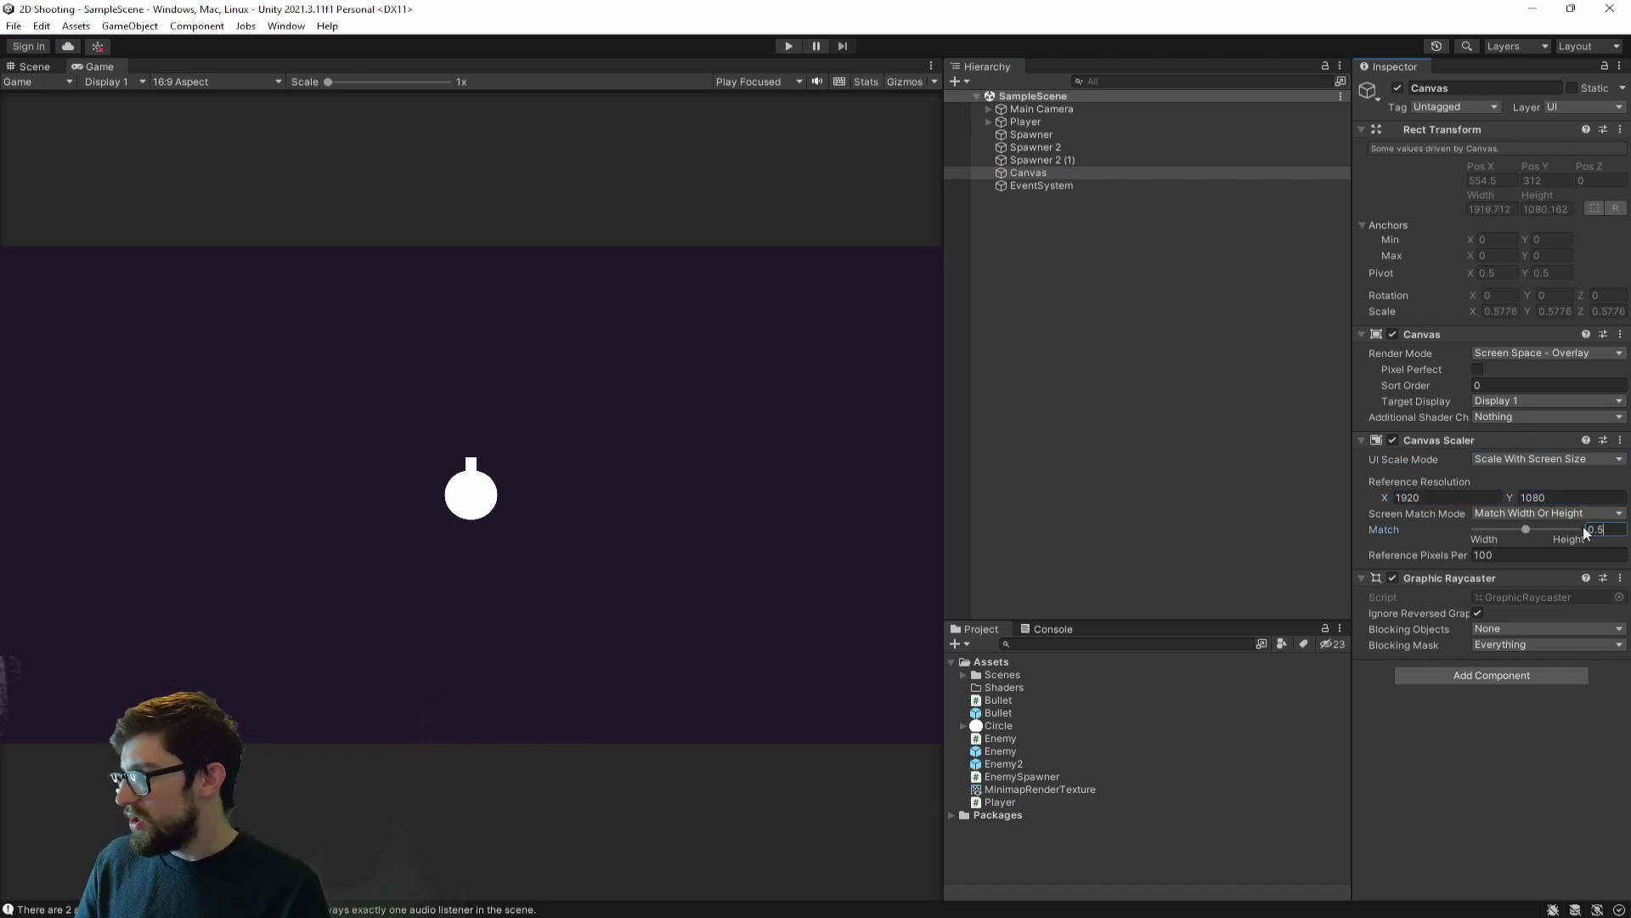
- Create an empty child object named Minimap under the Canvas
click(1057, 173)
right_click(1047, 171)
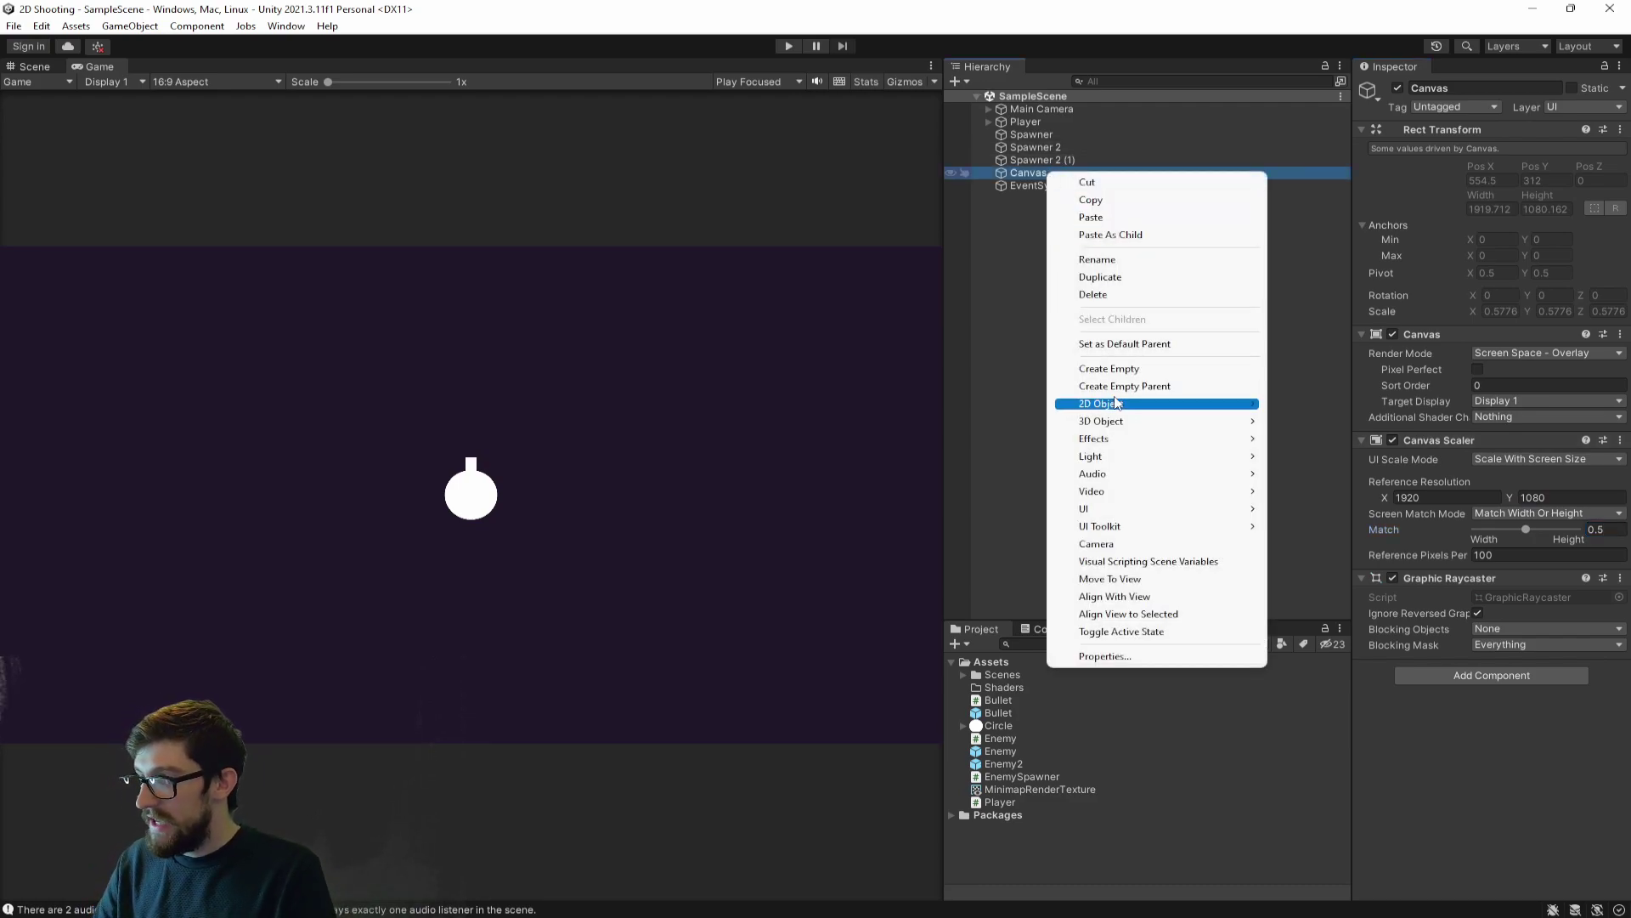
click(1128, 368)
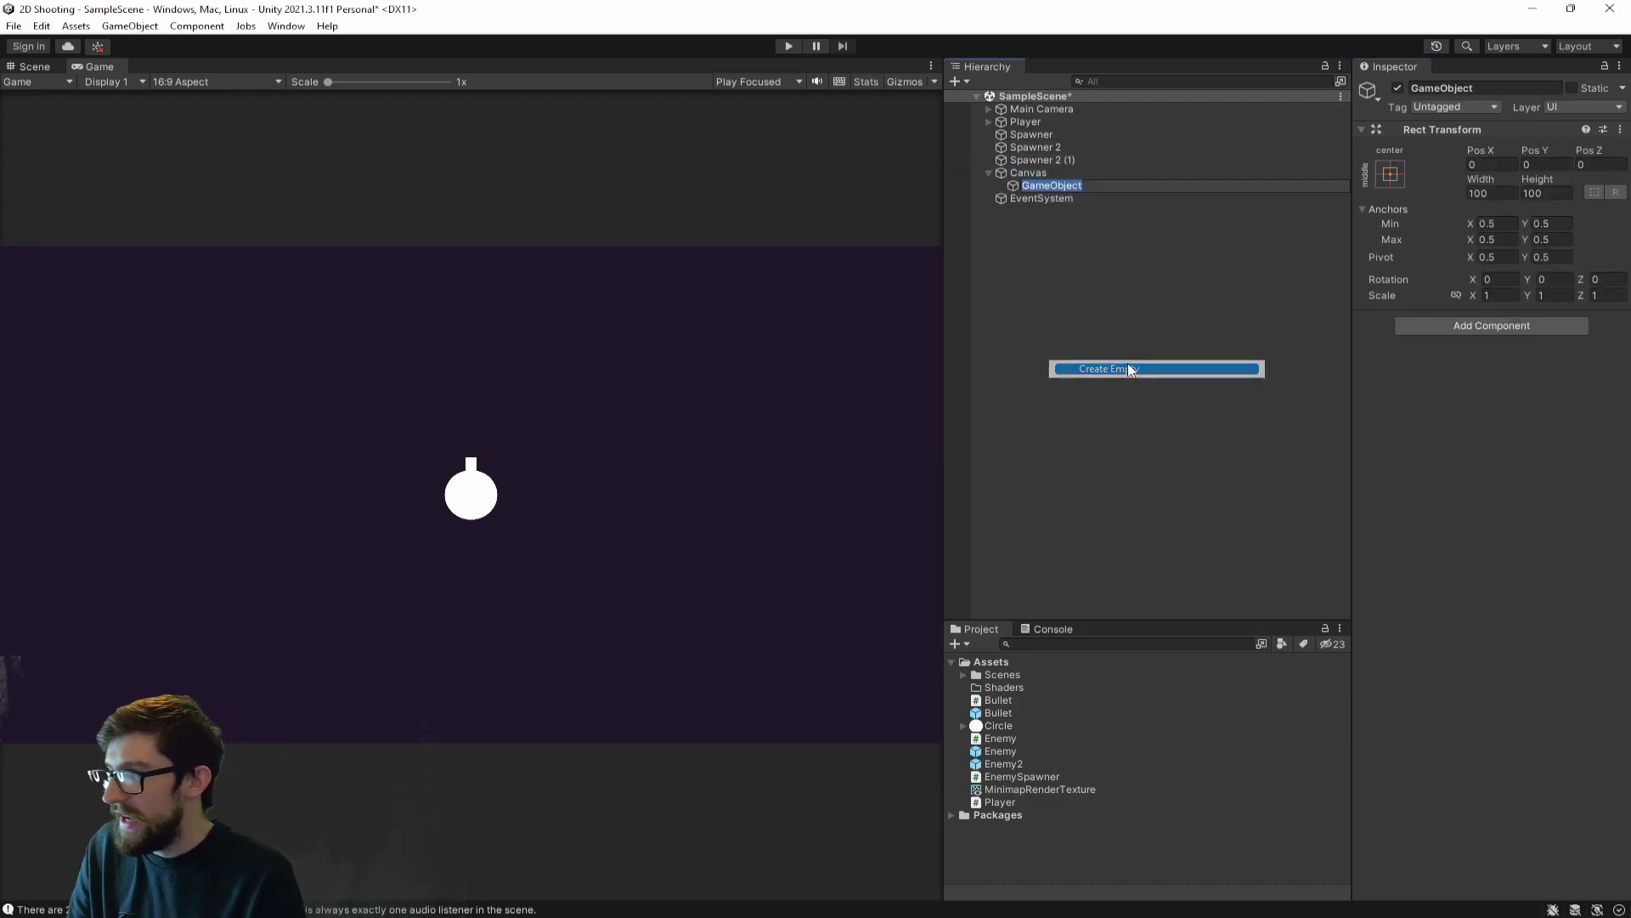
text(Minimap)
key(Return)
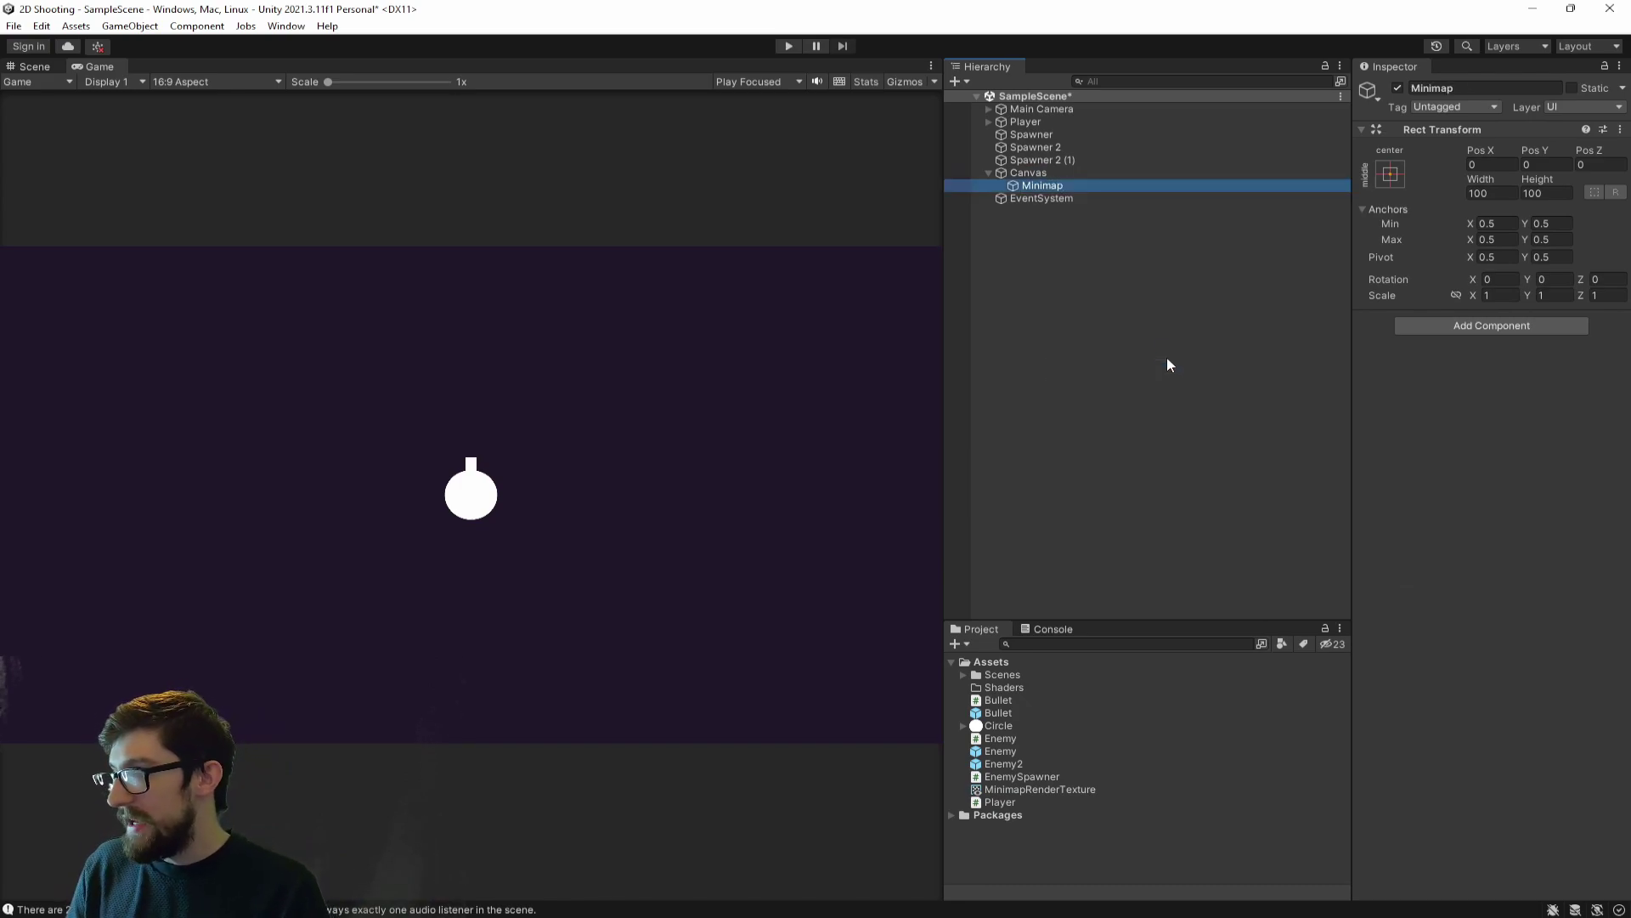
- Create an empty child object named Minimap Border under Minimap
right_click(1121, 185)
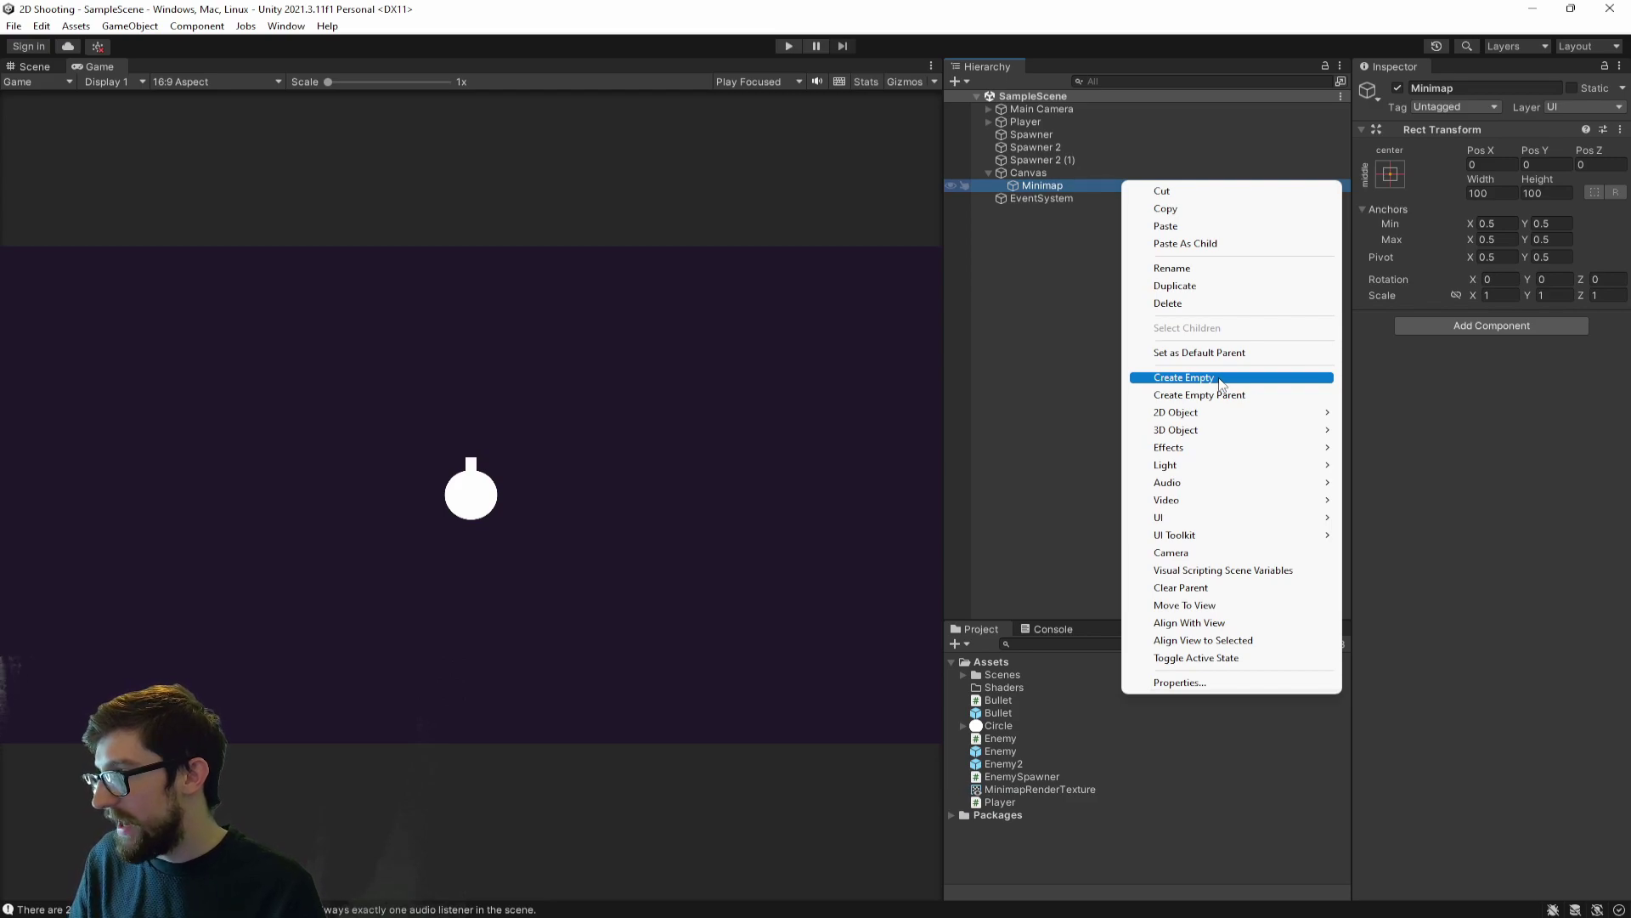
click(1220, 379)
text(Minimap)
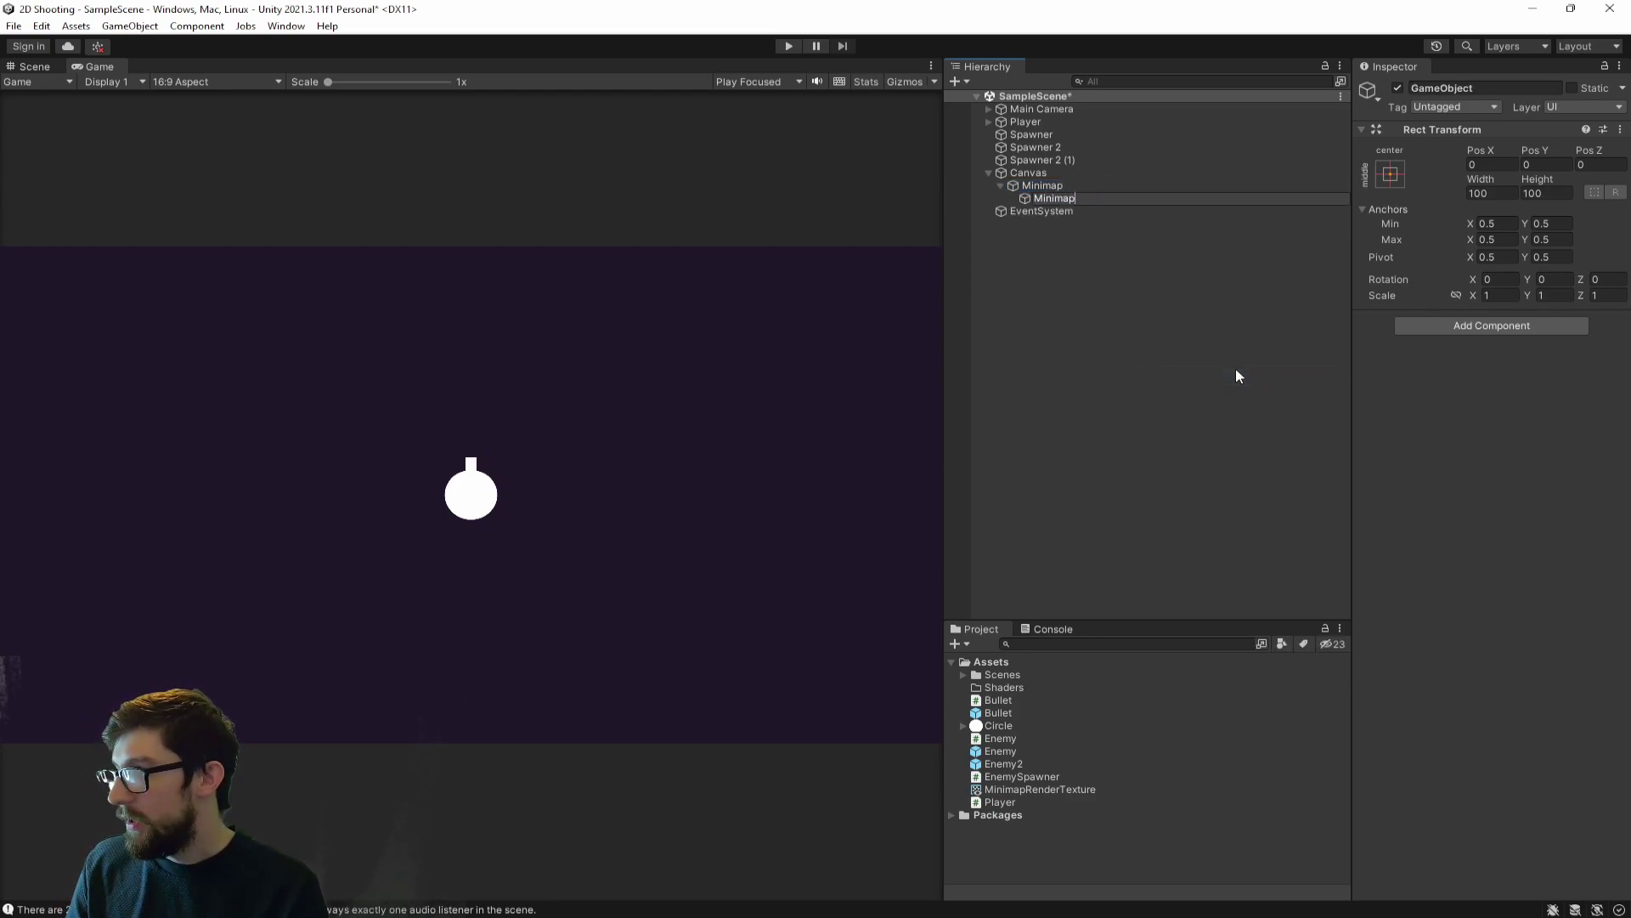
text( Border)
key(Return)
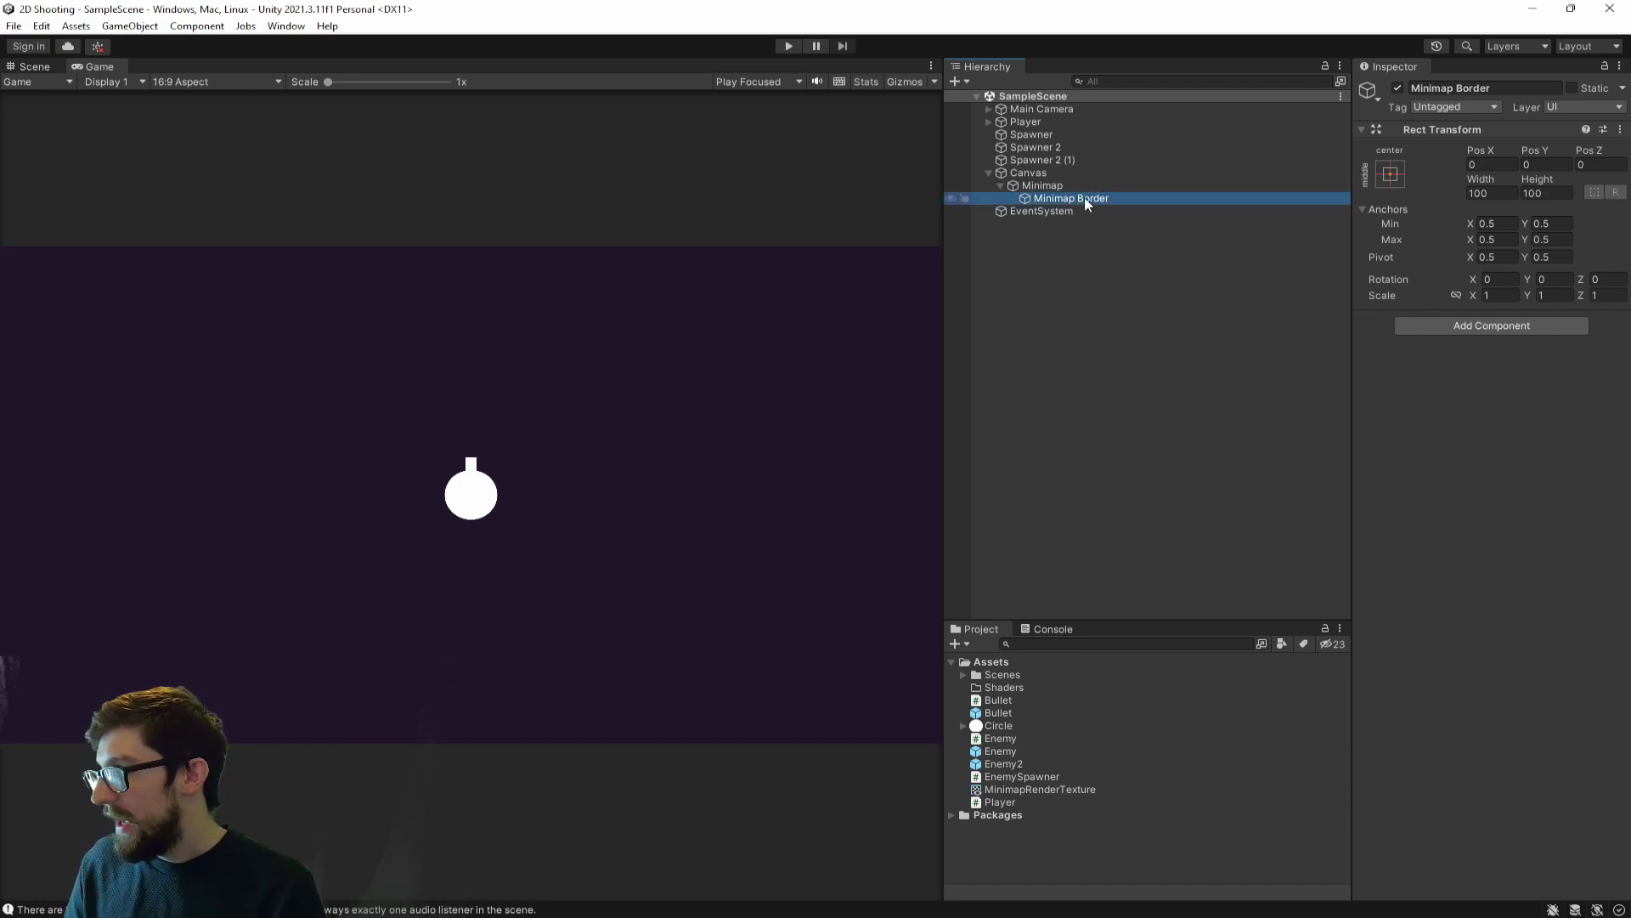
- Duplicate Minimap Border, rename the copy Minimap Mask, and save the scene
key(ctrl+d)
key(F2)
text(M)
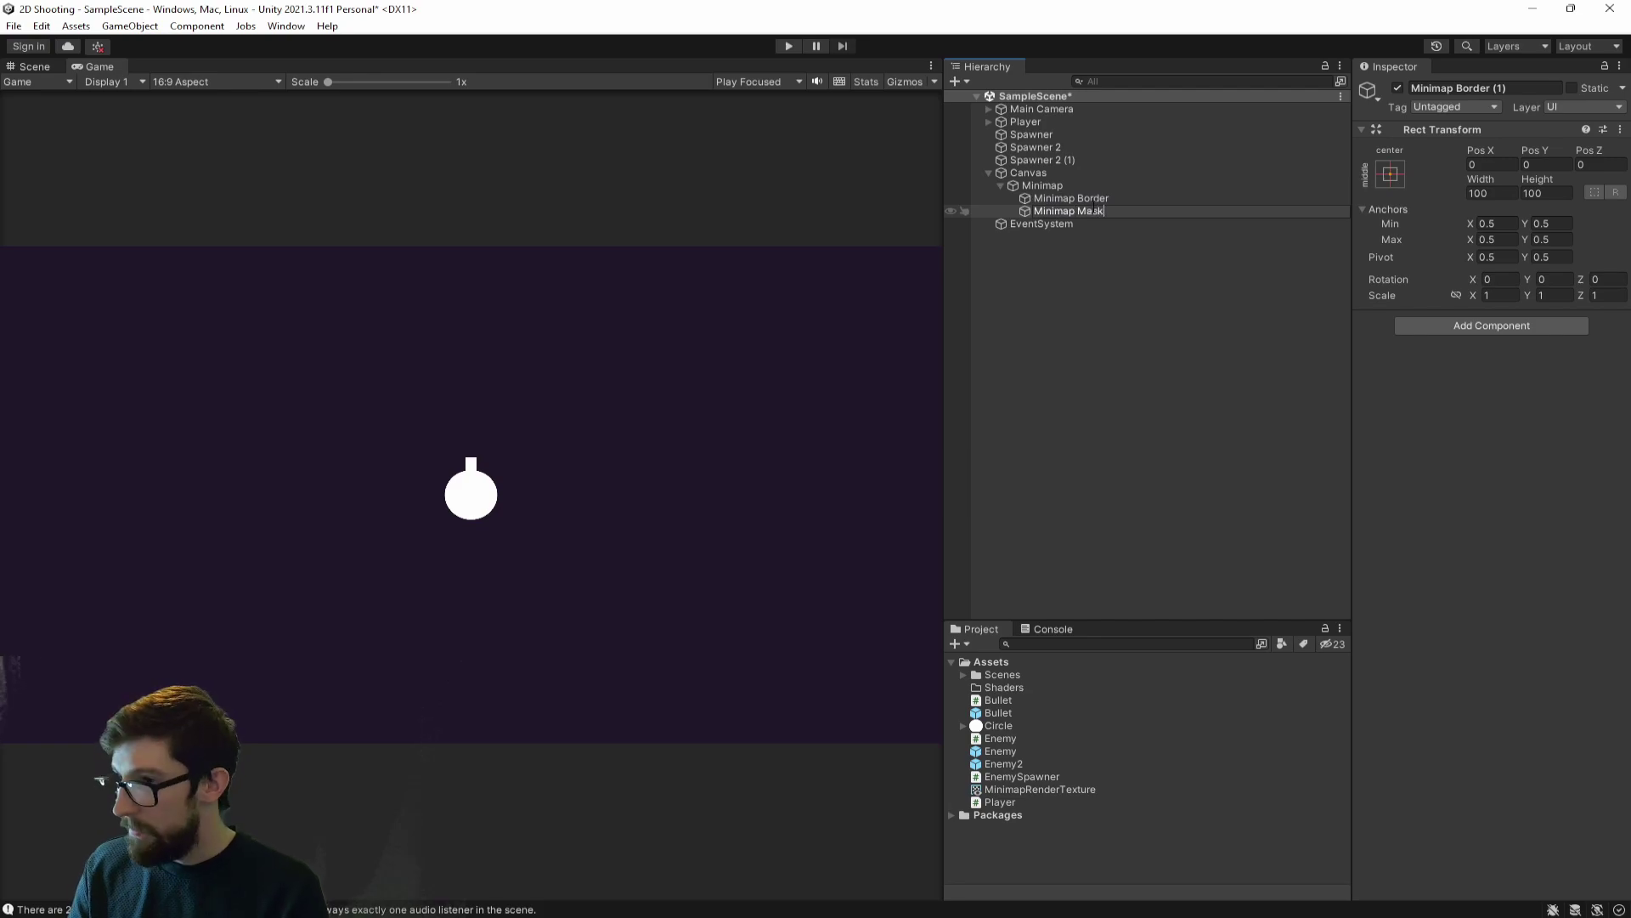
text(inimap Mask)
key(Return)
key(ctrl+s)
- Create an empty child object named Minimap Render under Minimap Mask and save the scene
right_click(1093, 211)
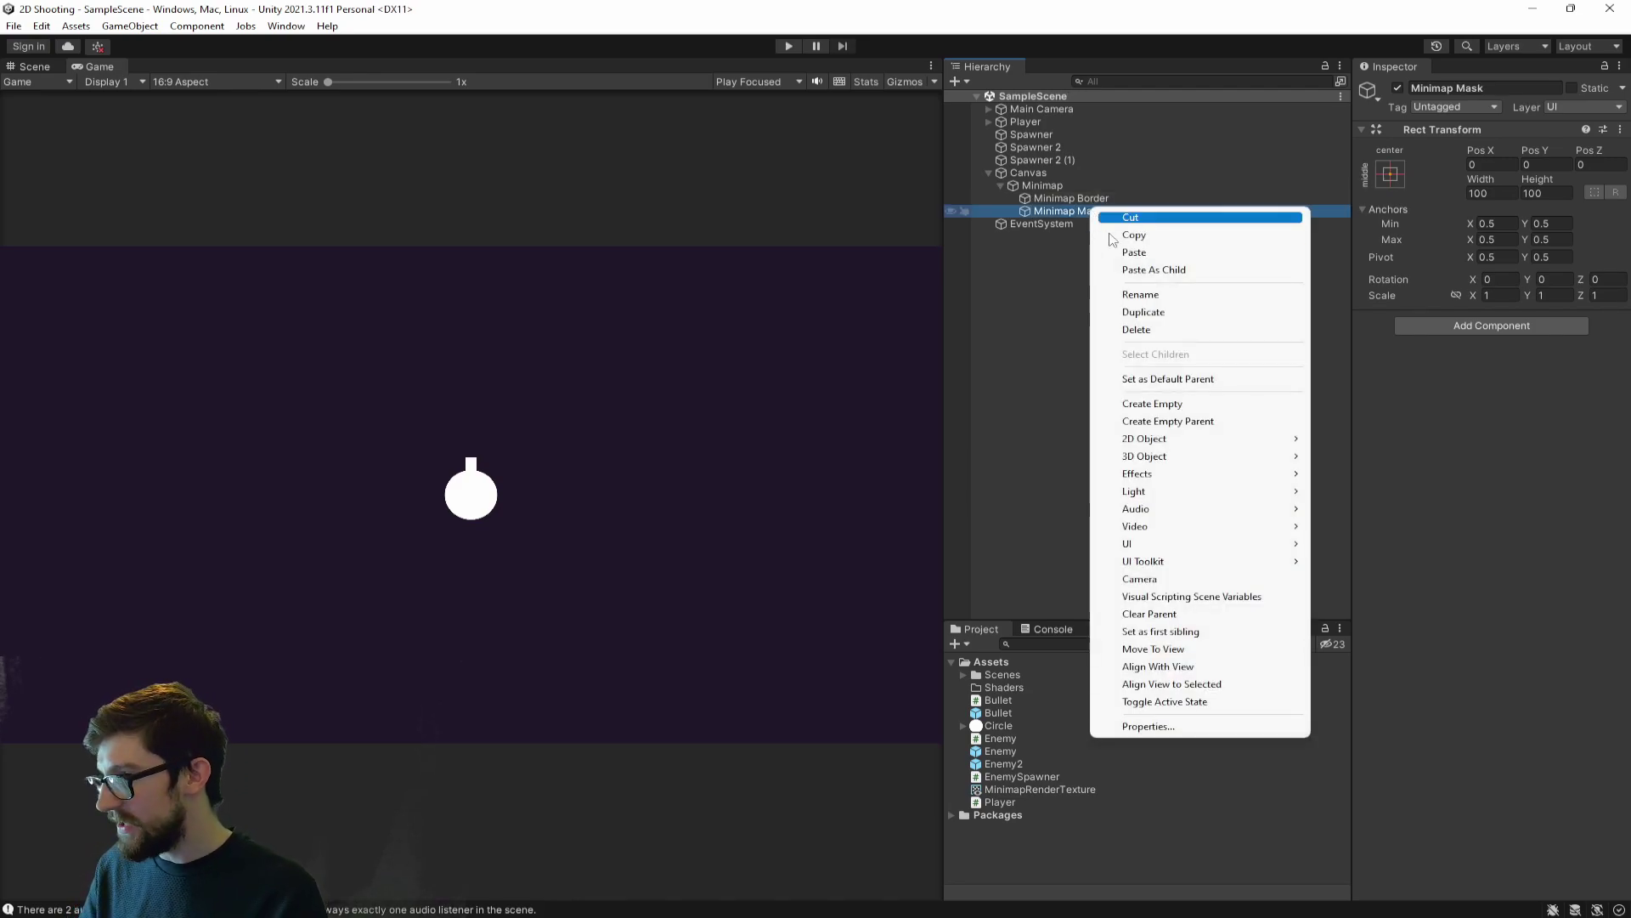
click(1154, 405)
text(Minim)
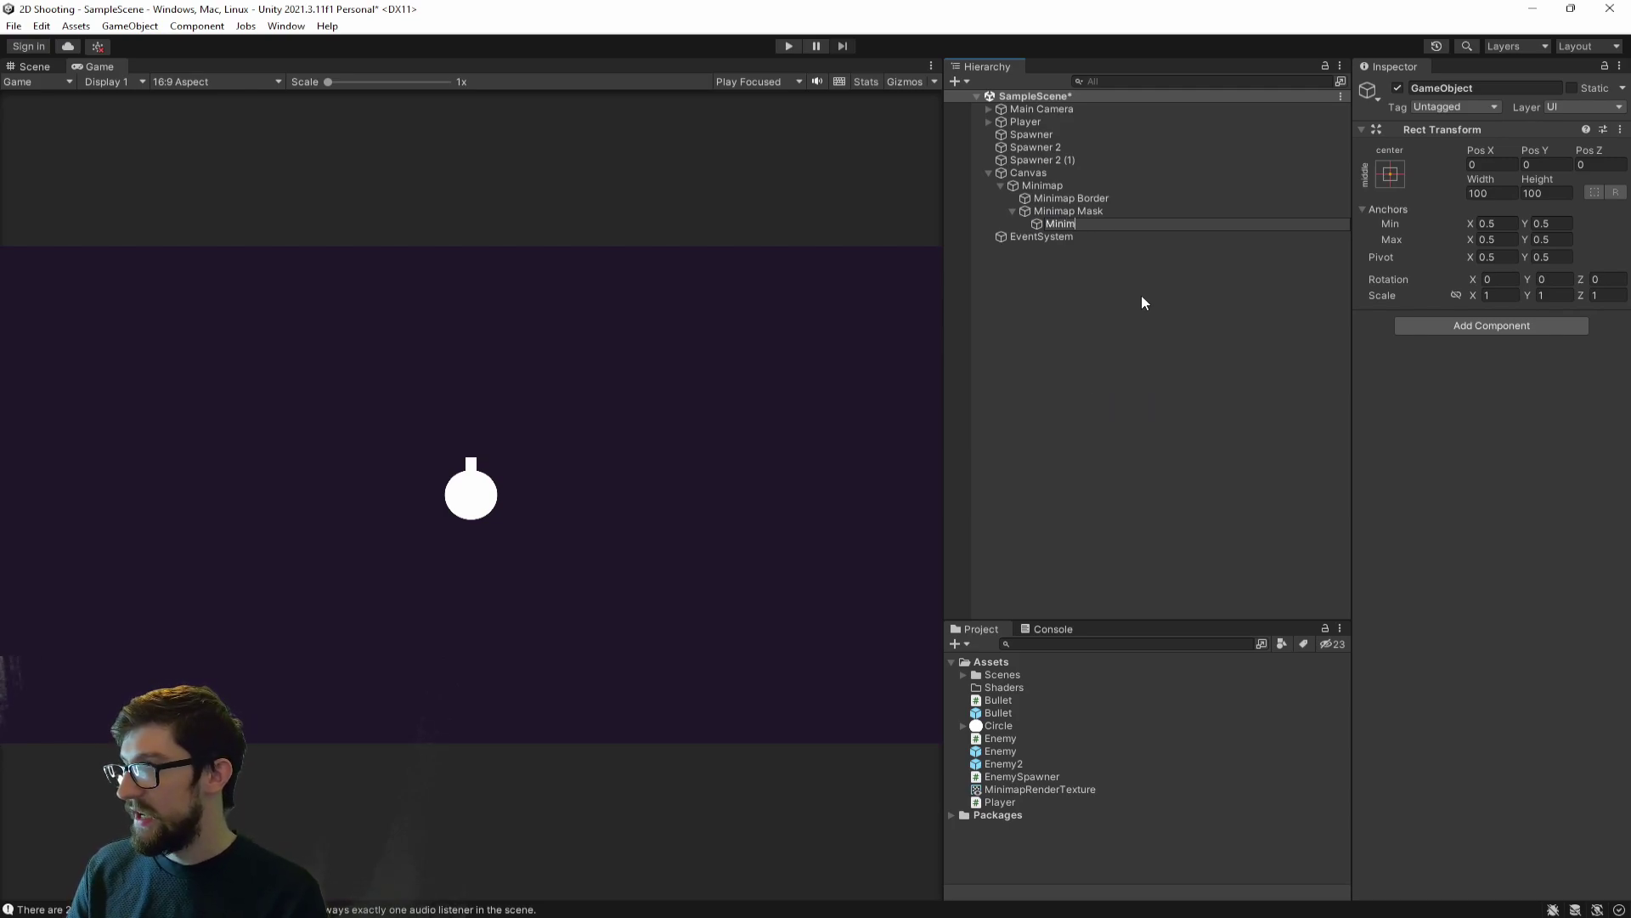
text(ap Render)
key(Return)
key(ctrl+s)
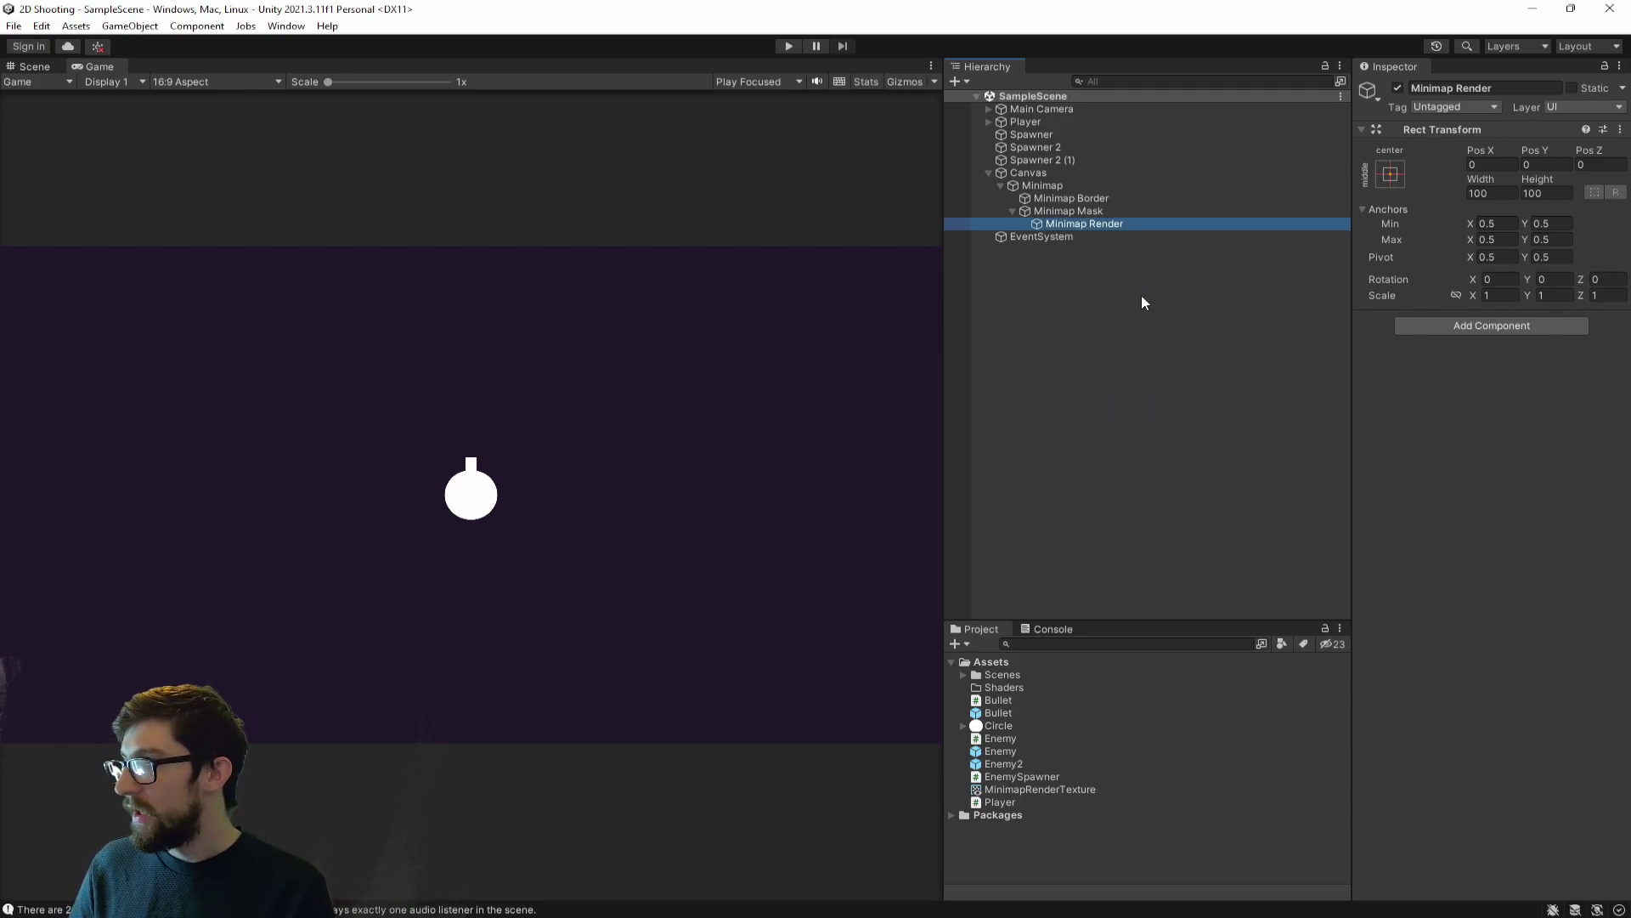
- Apply the top-right anchor preset to the Minimap object, also setting its pivot and position
click(1073, 211)
click(1070, 198)
click(1046, 185)
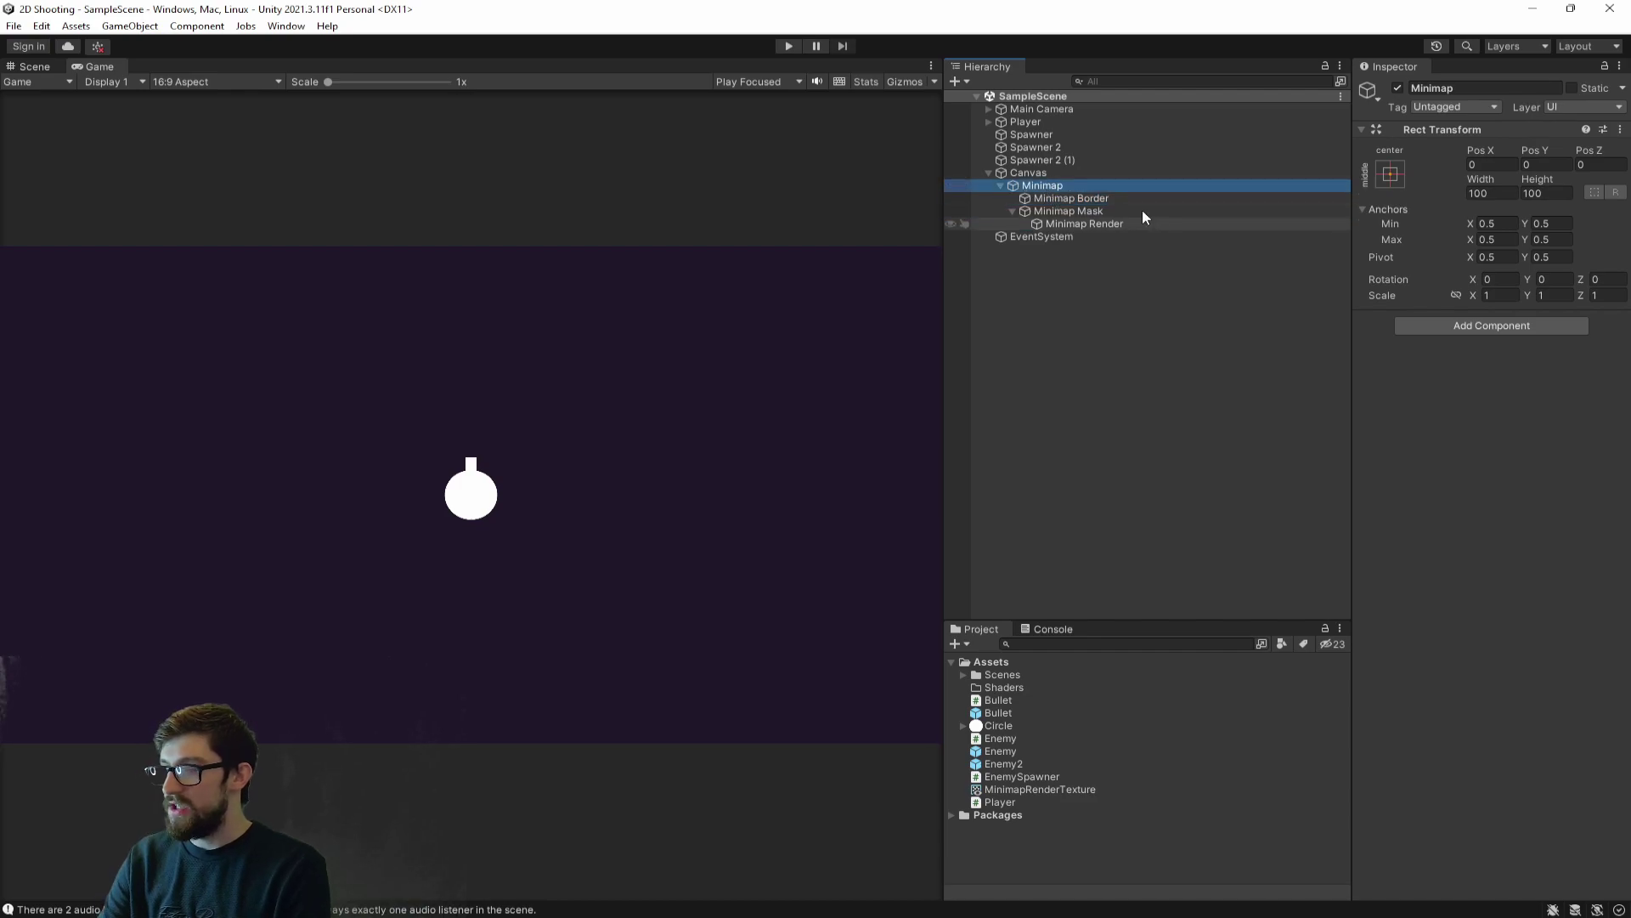
click(1094, 198)
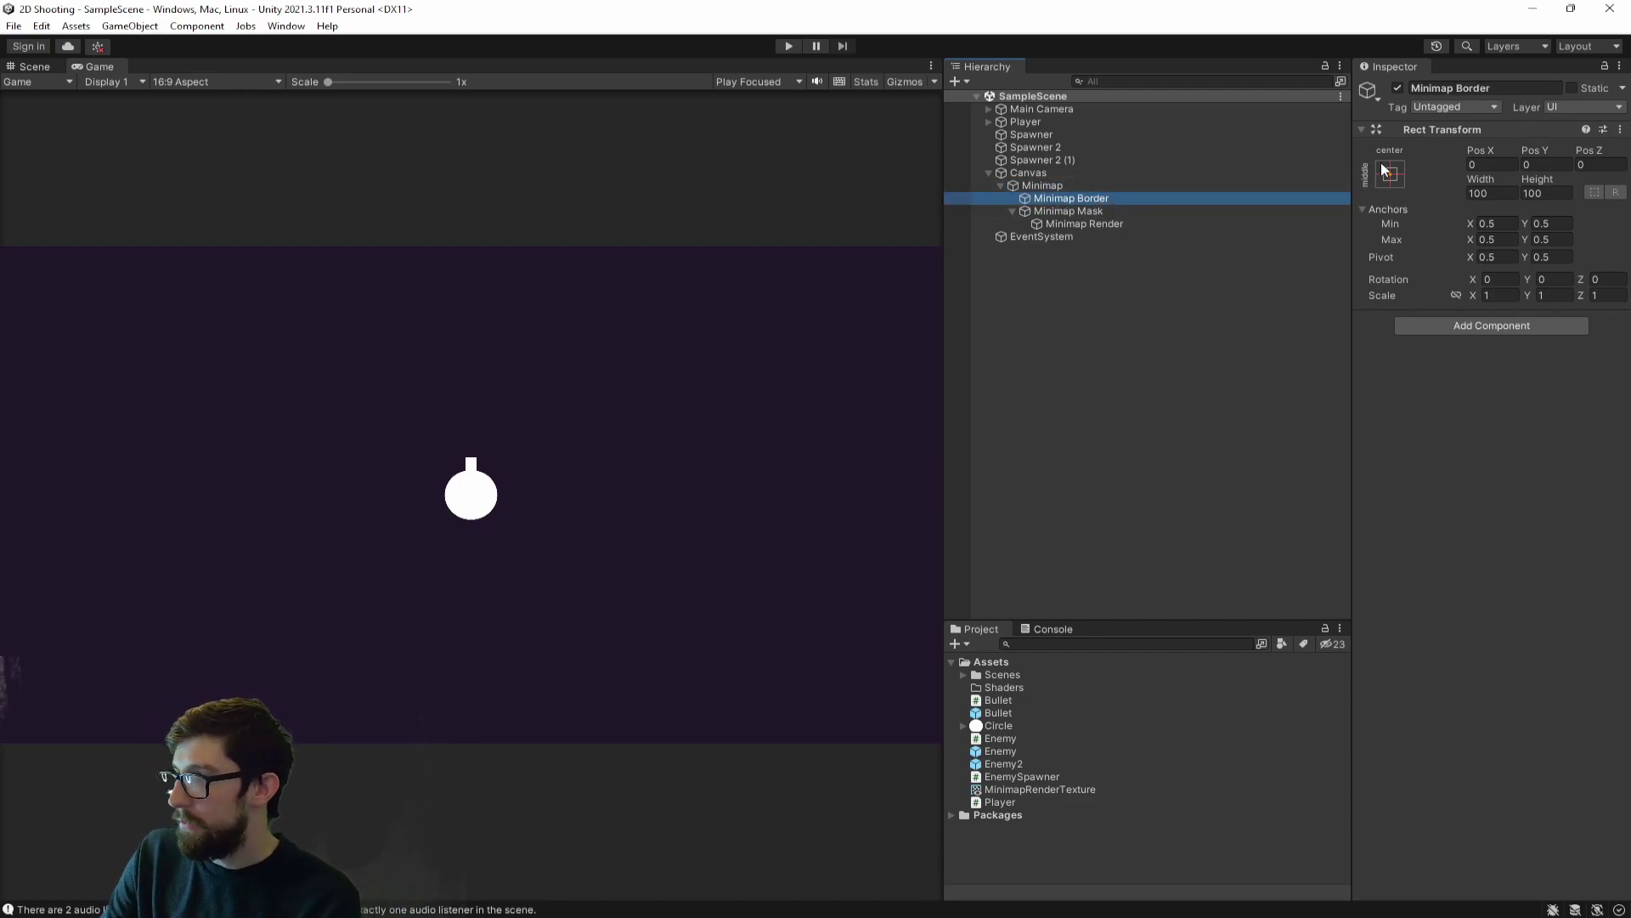
click(1041, 185)
click(1392, 173)
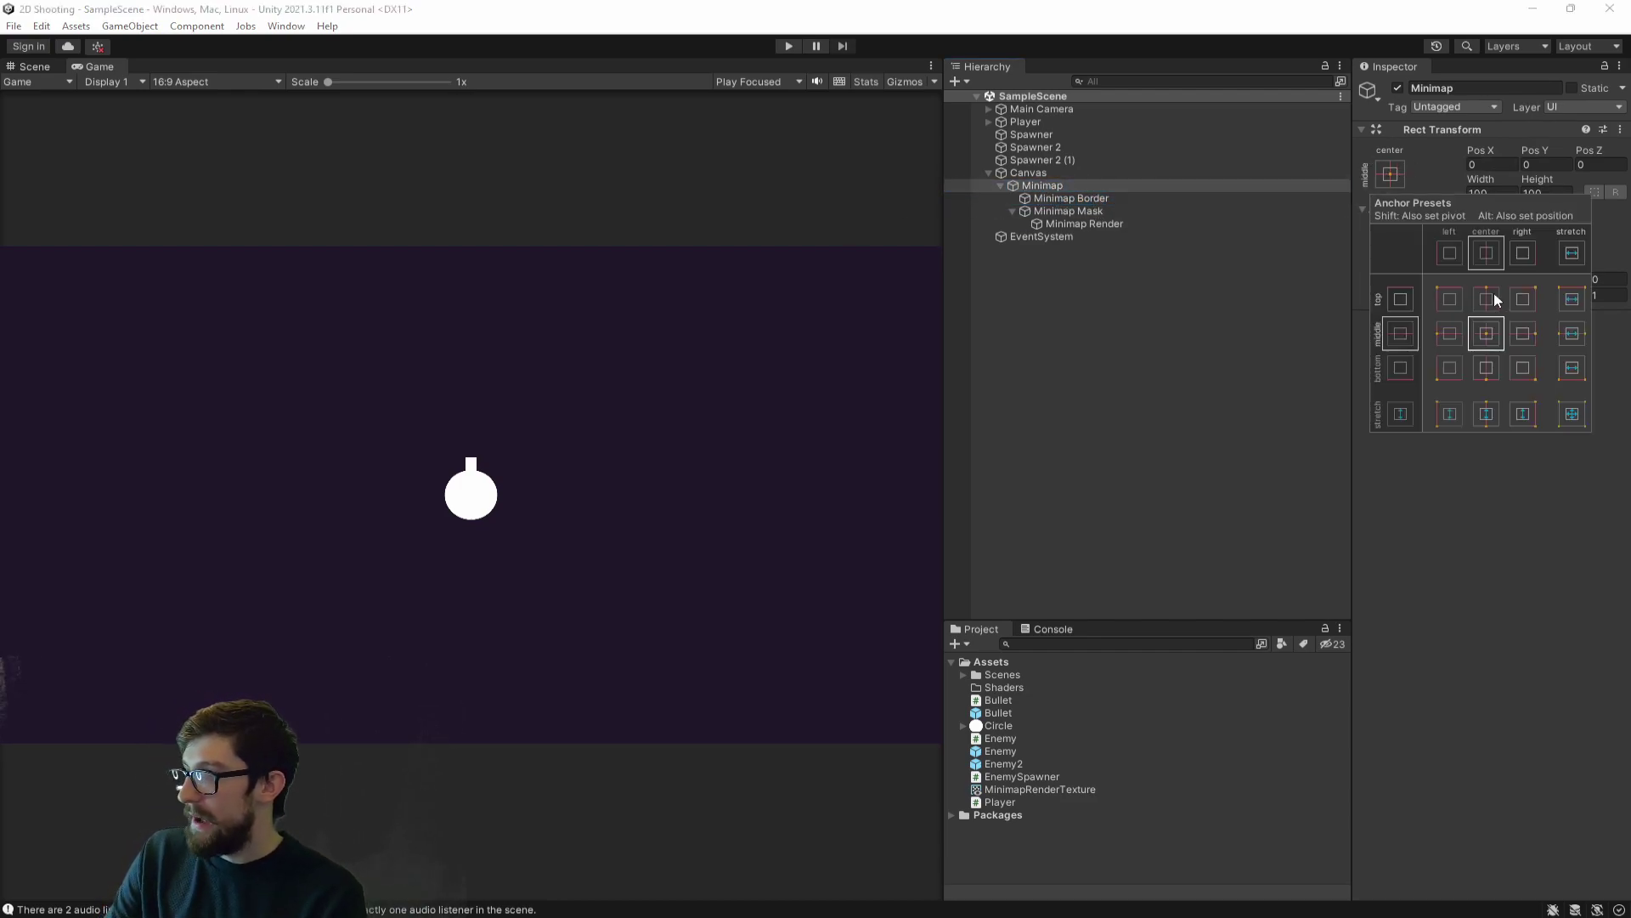
alt+shift+click(1527, 299)
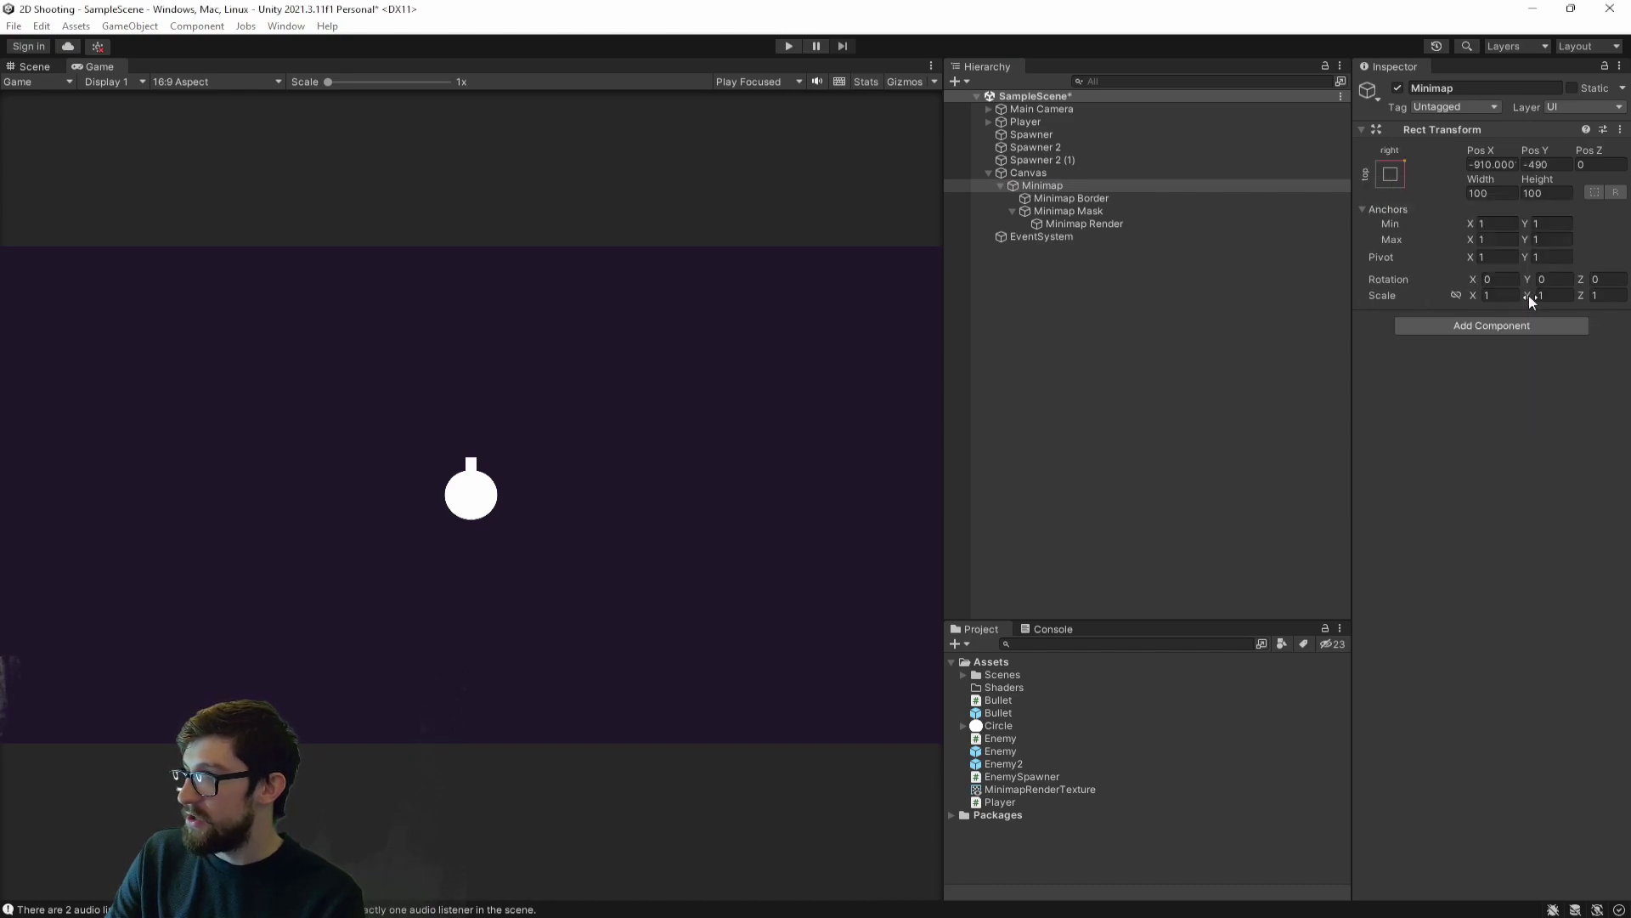
- Set Minimap's Pos X and Pos Y to -24 and save the scene
click(1494, 164)
text(-24)
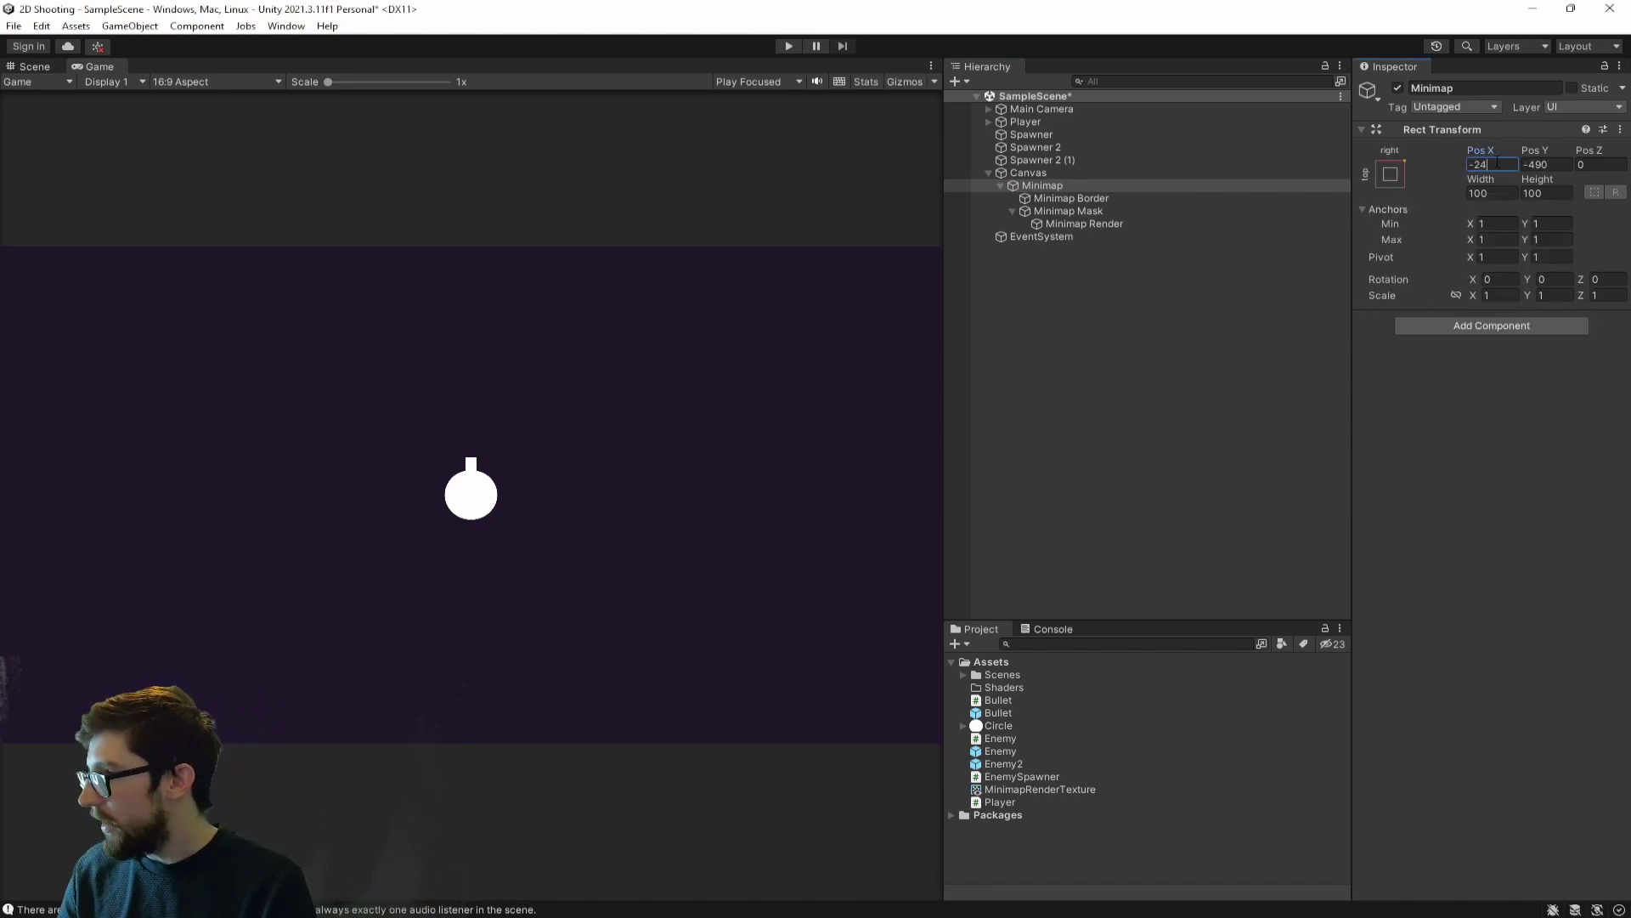
key(Tab)
text(-245)
key(ctrl+s)
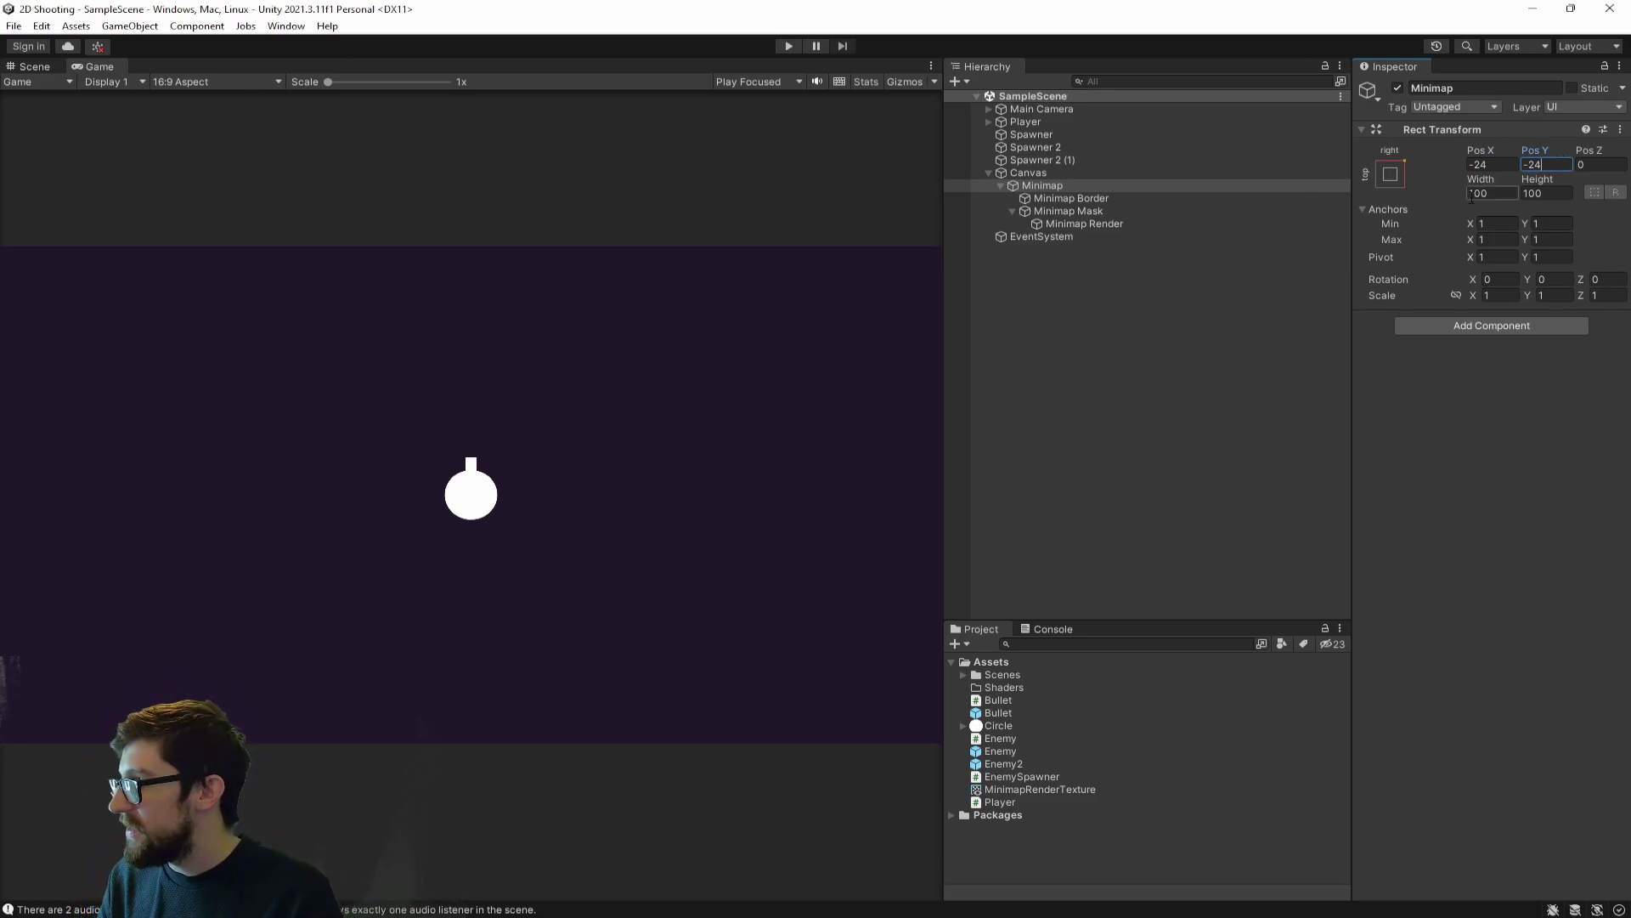
- Set Minimap's width and height to 400 and save the scene
click(1479, 193)
text(400)
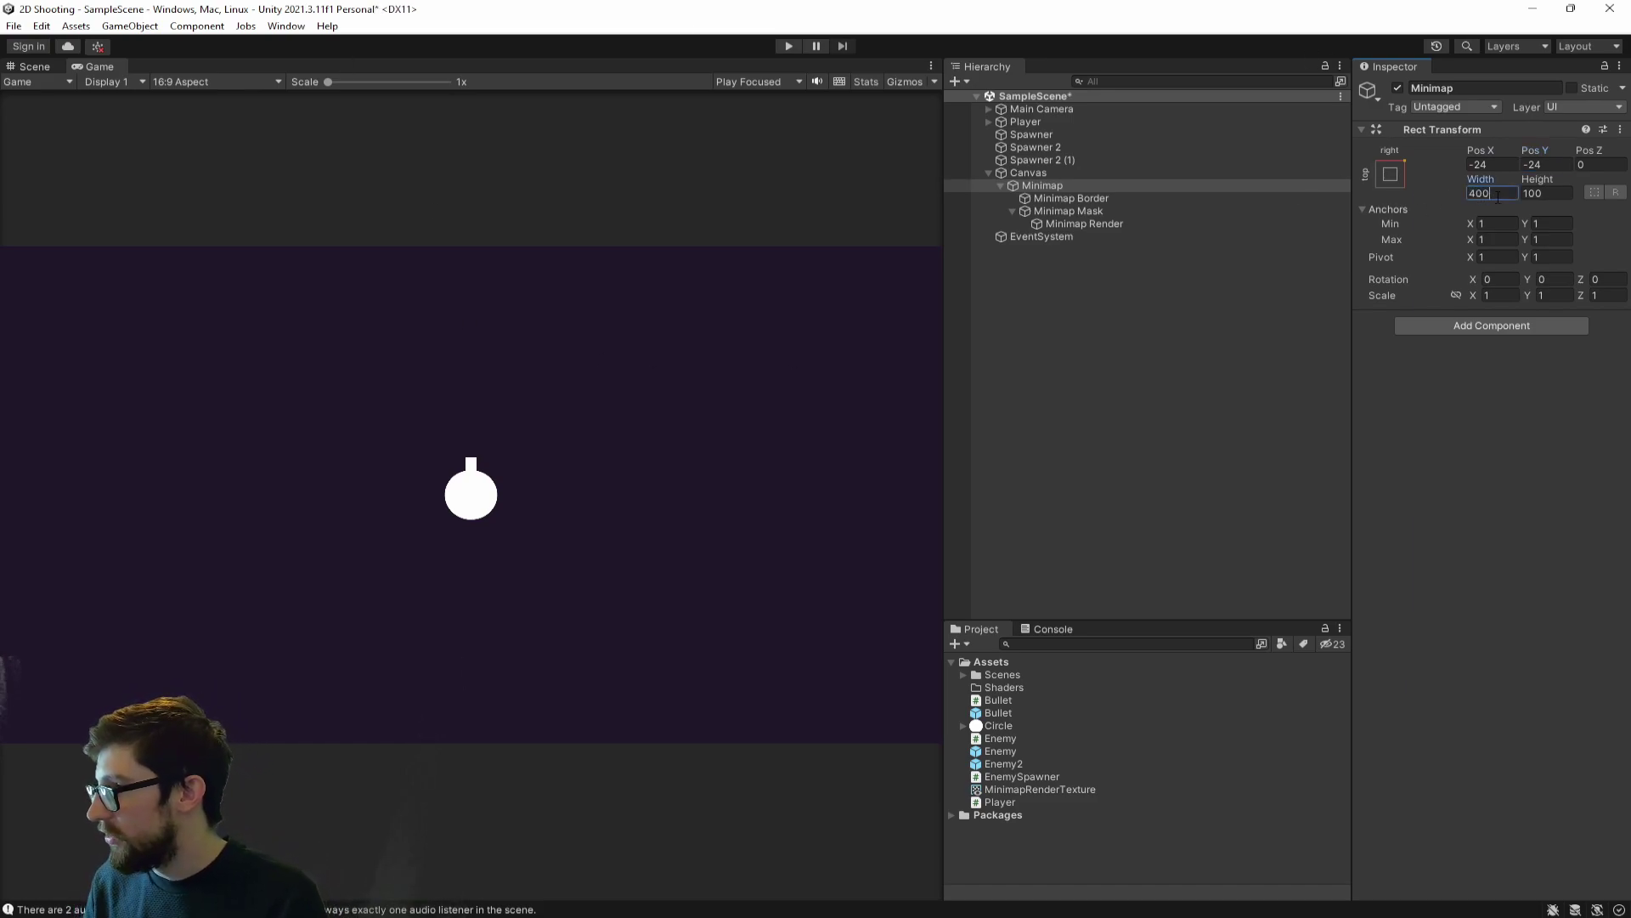
key(Tab)
text(400)
key(ctrl+s)
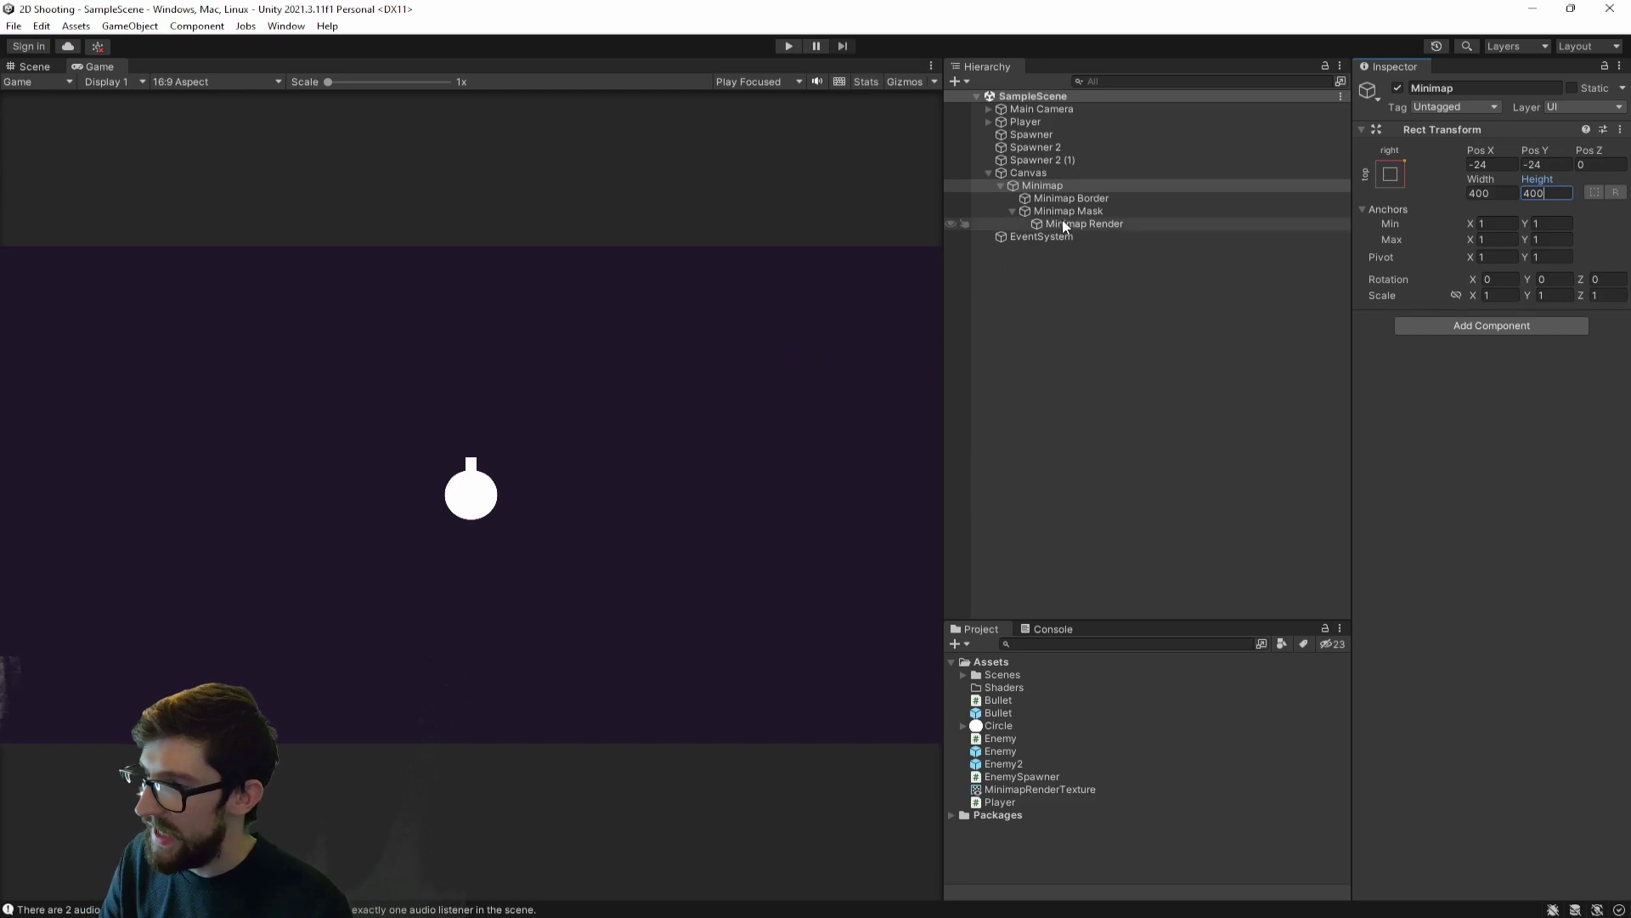
- Stretch Minimap Border in both directions so it fills its Minimap parent
click(1077, 198)
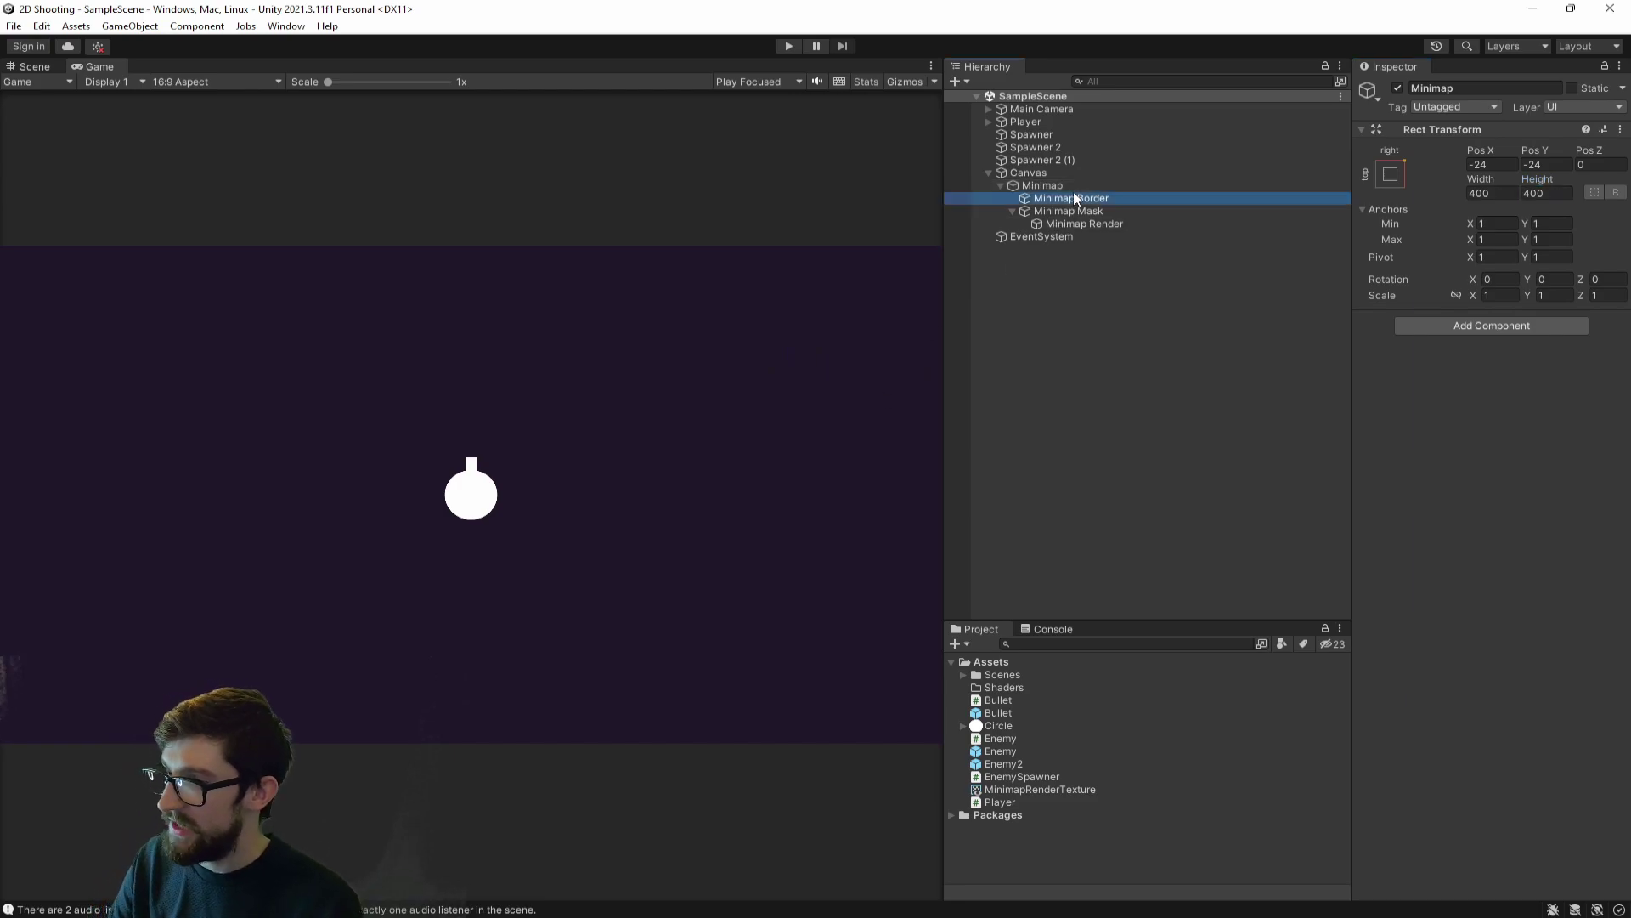
click(1454, 331)
click(1390, 173)
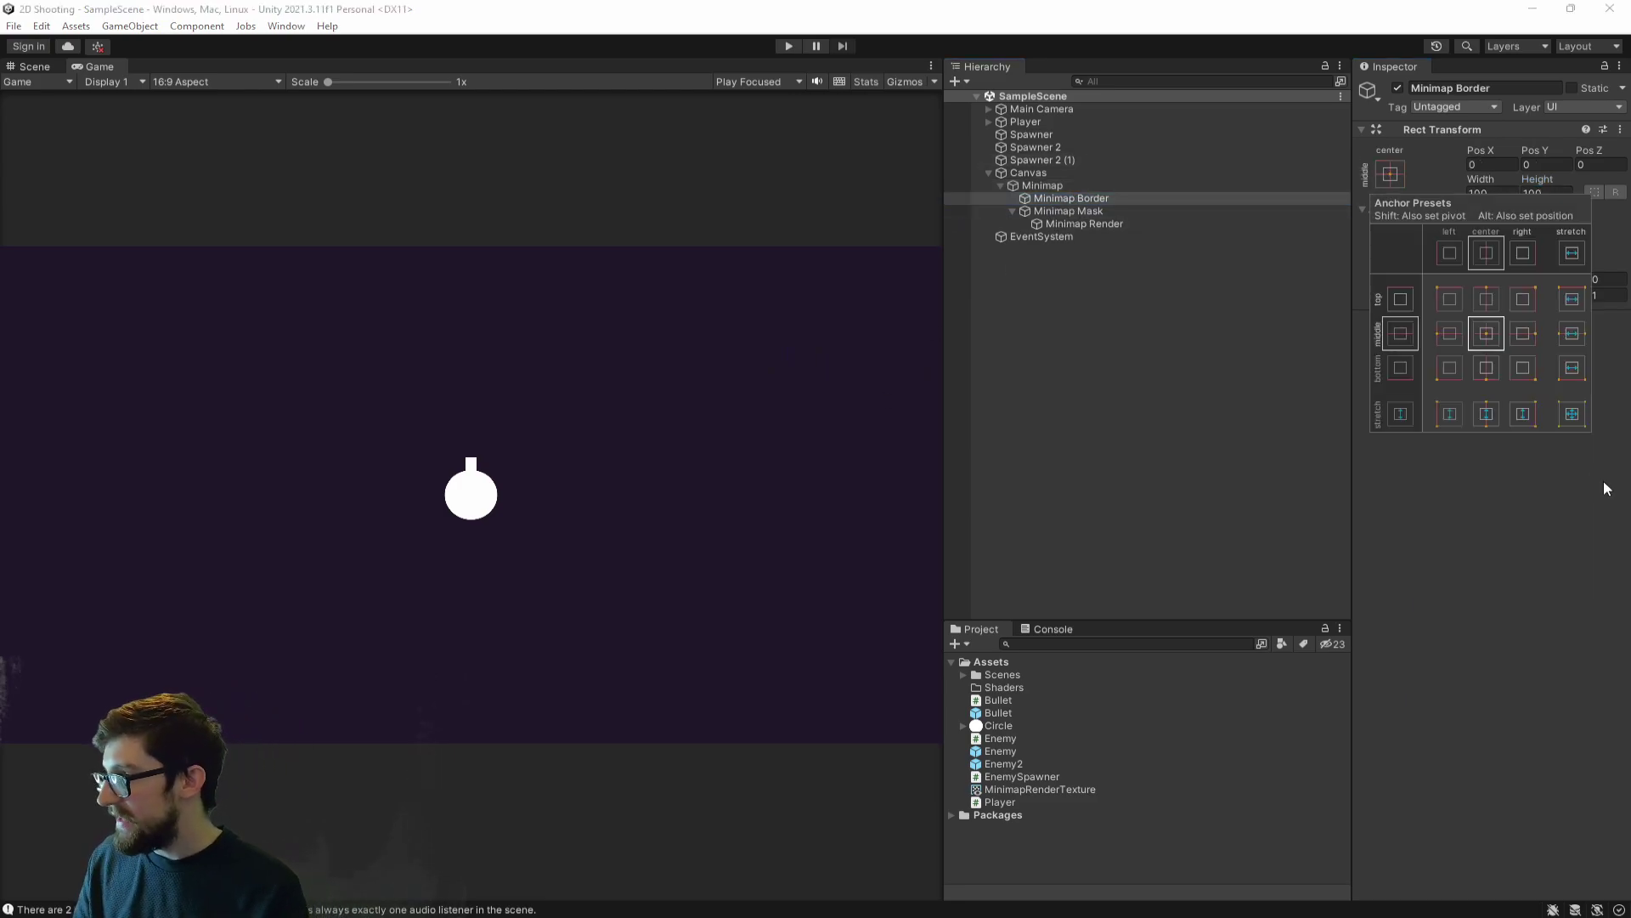
alt+click(1572, 413)
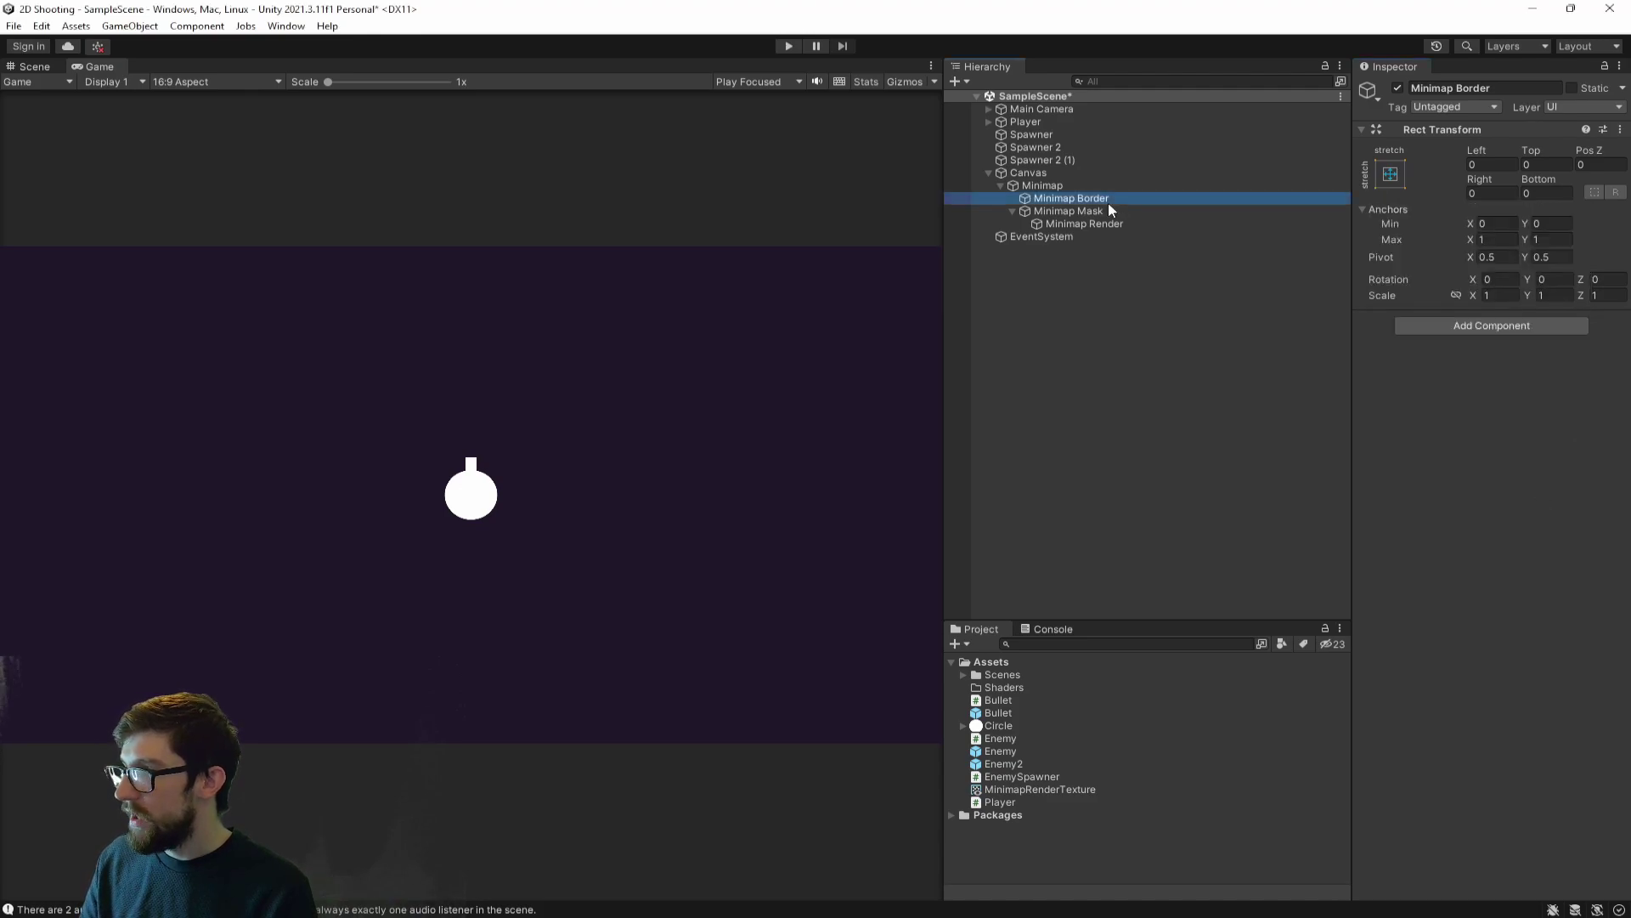
- Add an Image component to Minimap Border and set its source image to the Circle sprite
click(1455, 320)
key(Return)
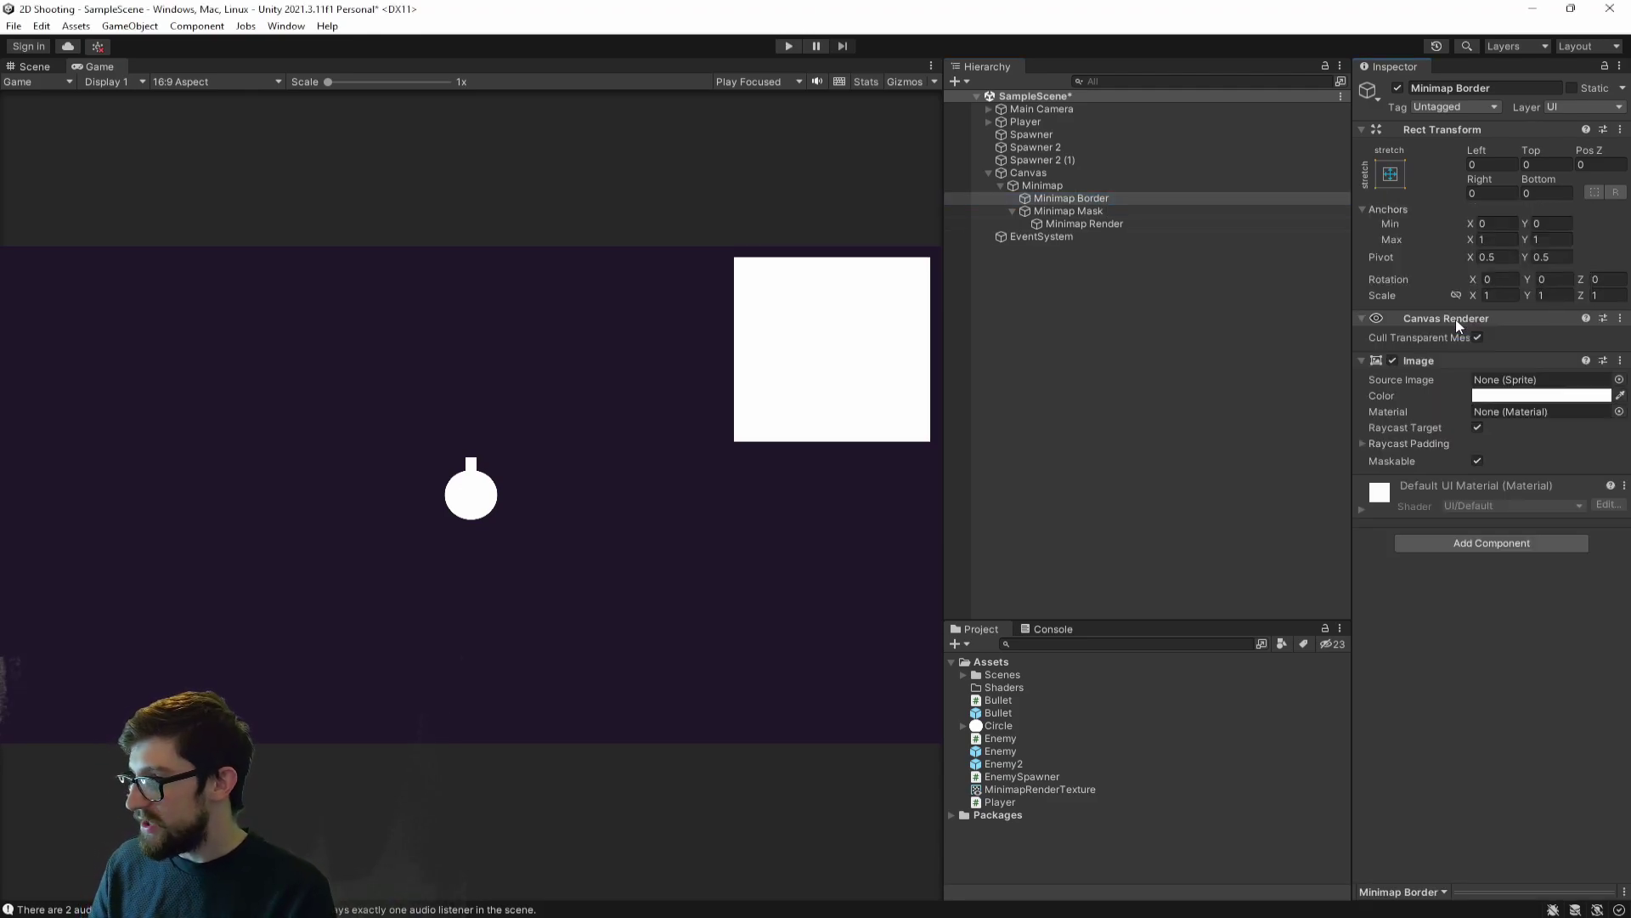
click(1619, 380)
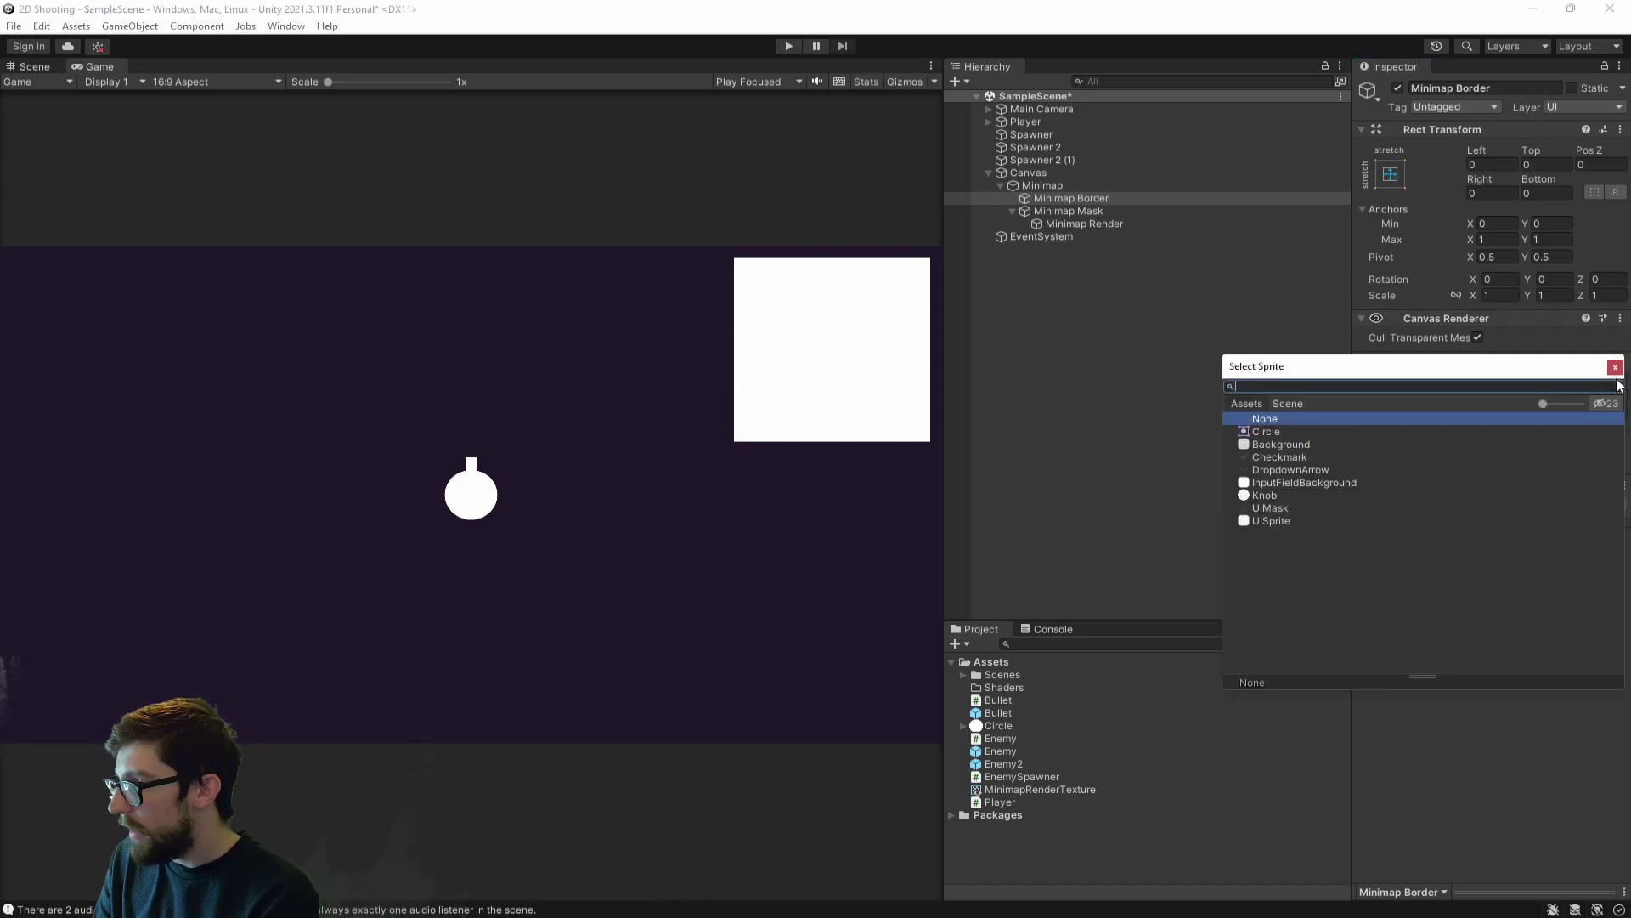
double_click(1258, 431)
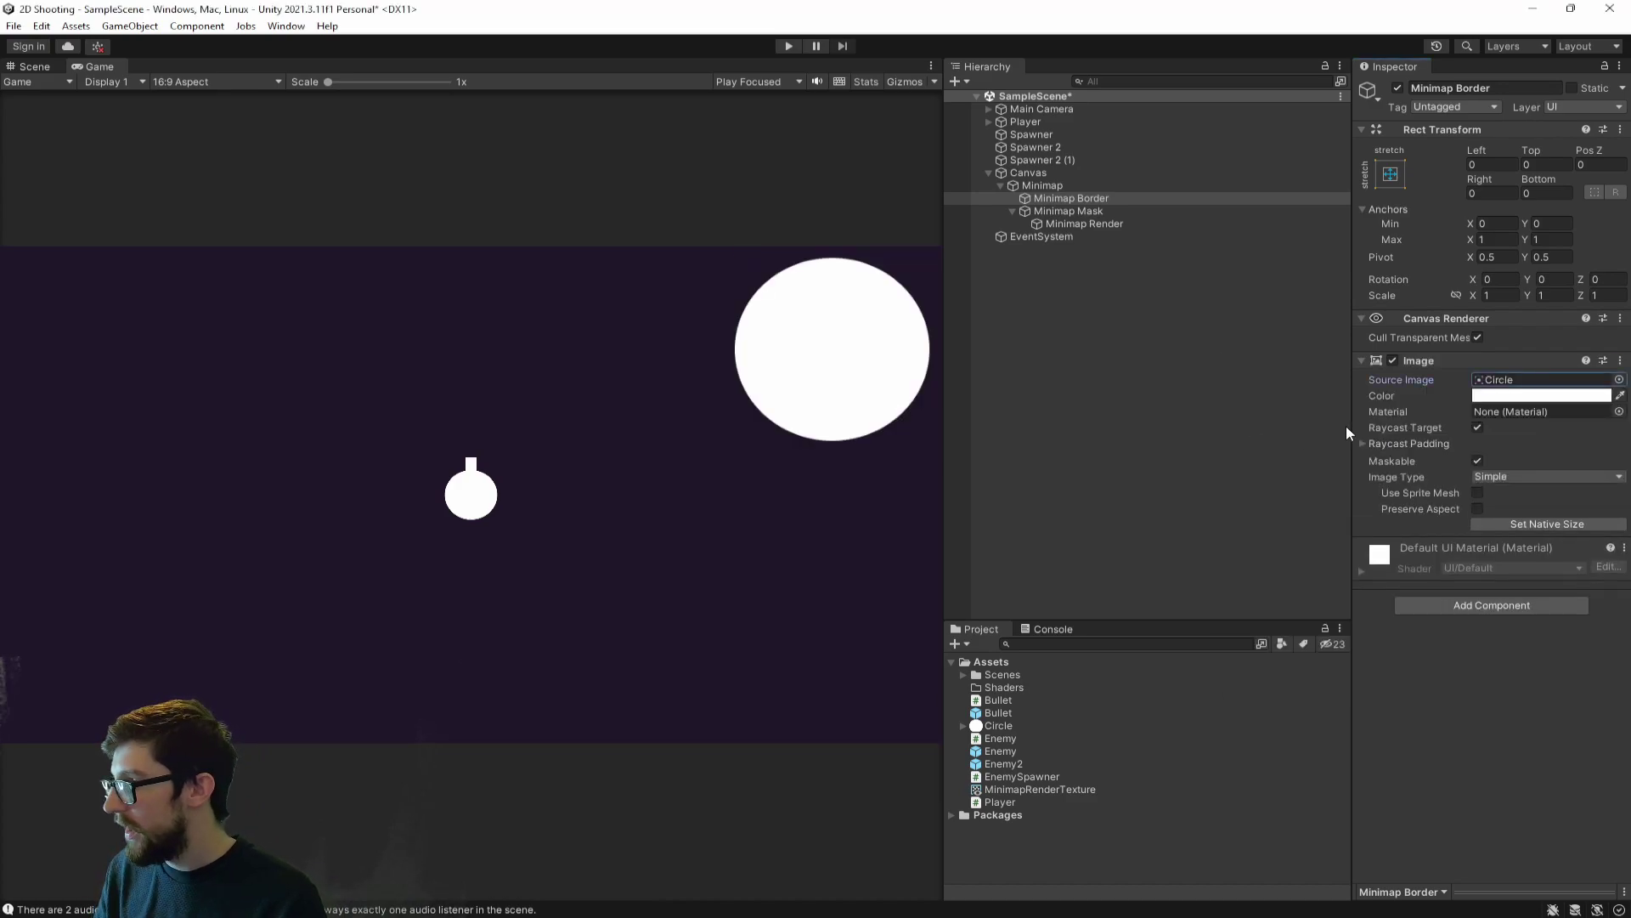
- Set the Minimap Border image color to black (000000) and save the scene
click(1530, 396)
drag(1487, 527, 1349, 723)
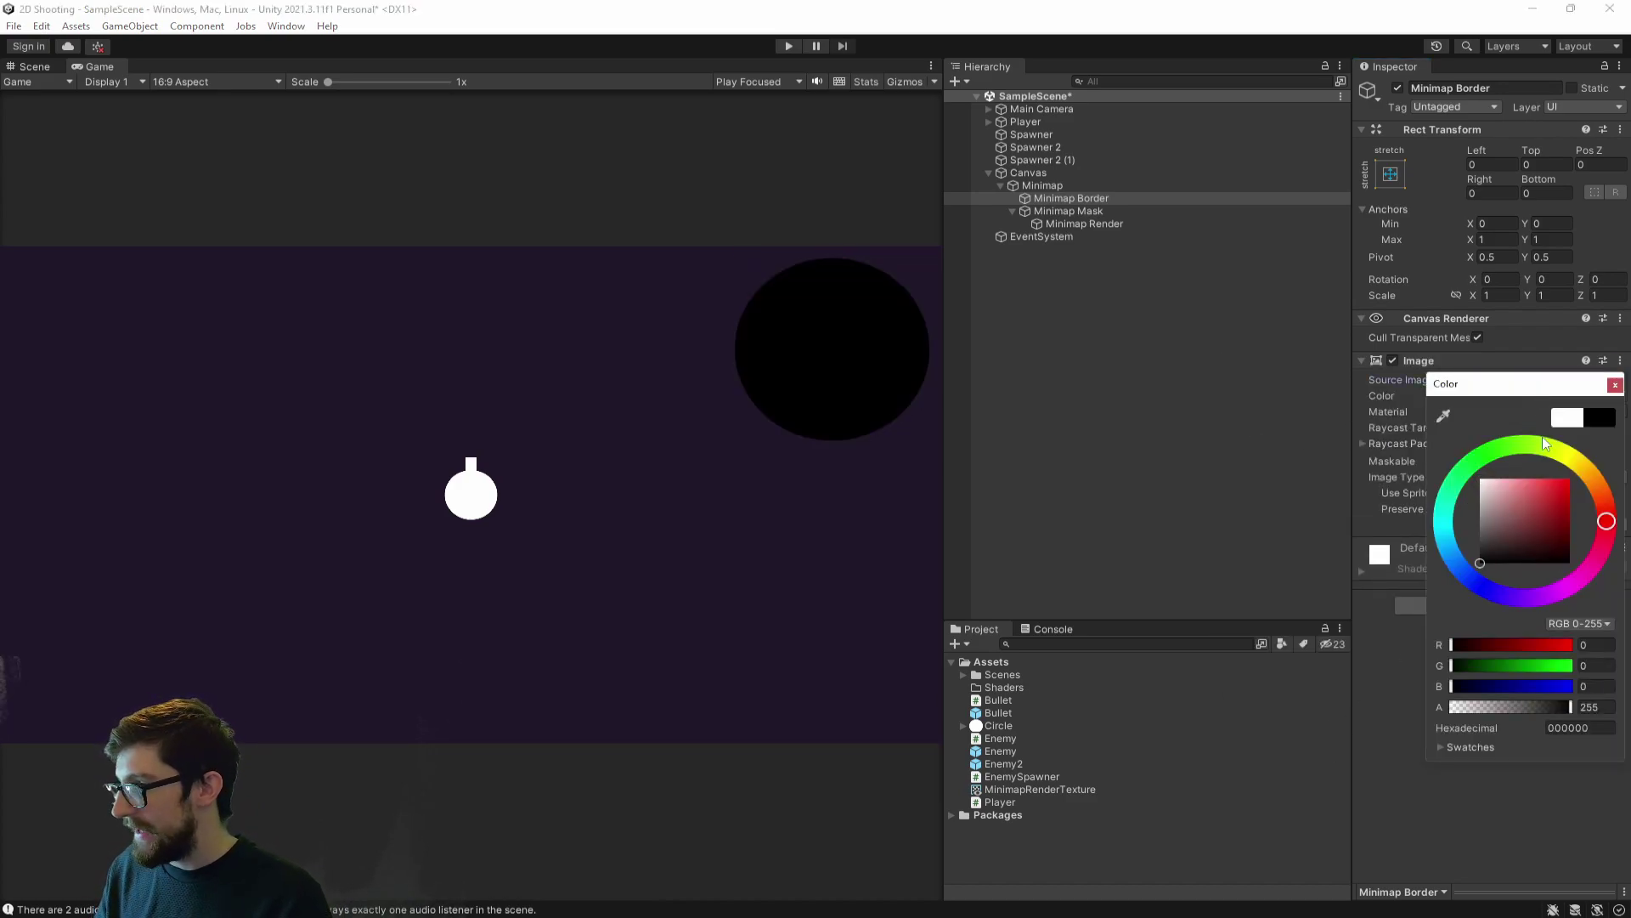
click(1614, 384)
key(ctrl+s)
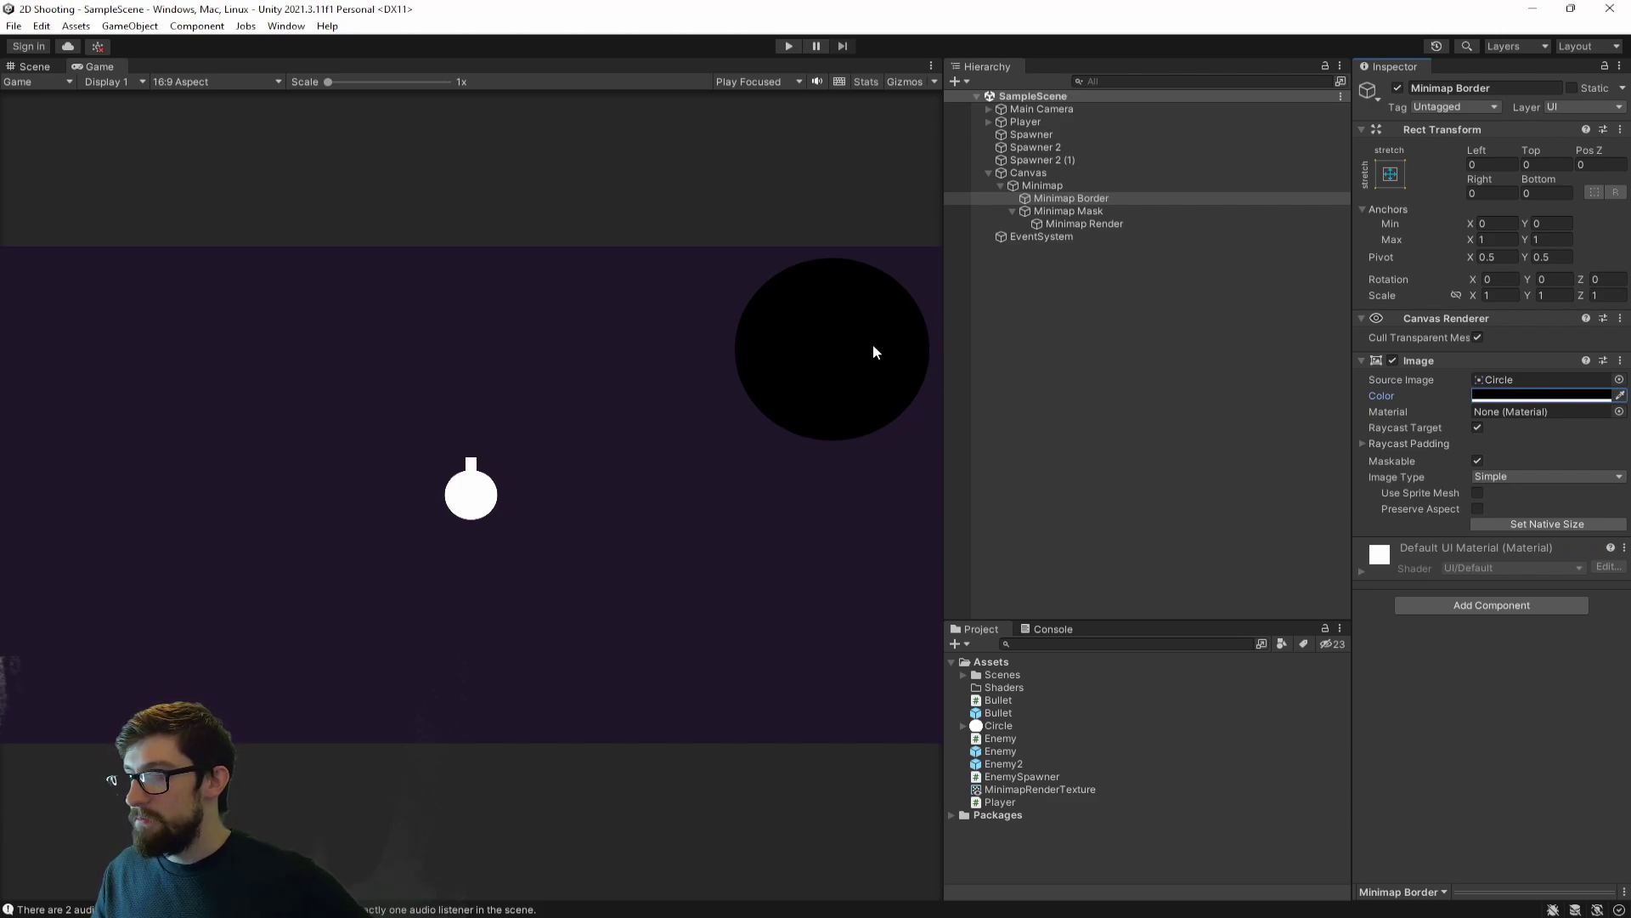
- Add a Raw Image component to Minimap Render and stretch the object in both directions to fill its parent
click(1105, 222)
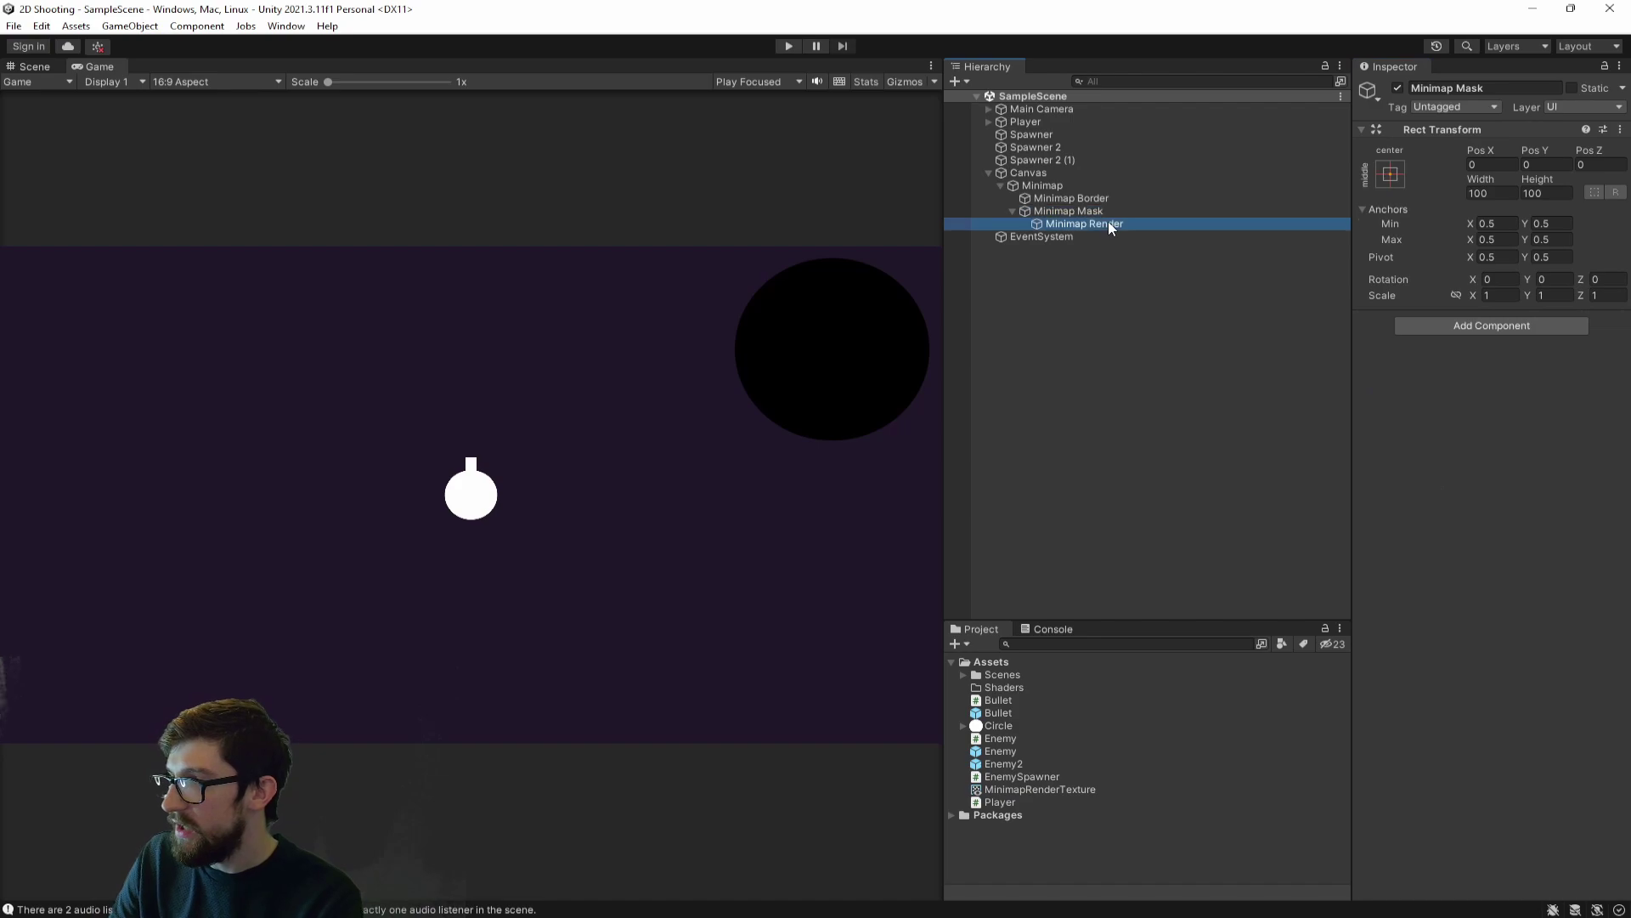
click(1460, 328)
text(raw)
key(Return)
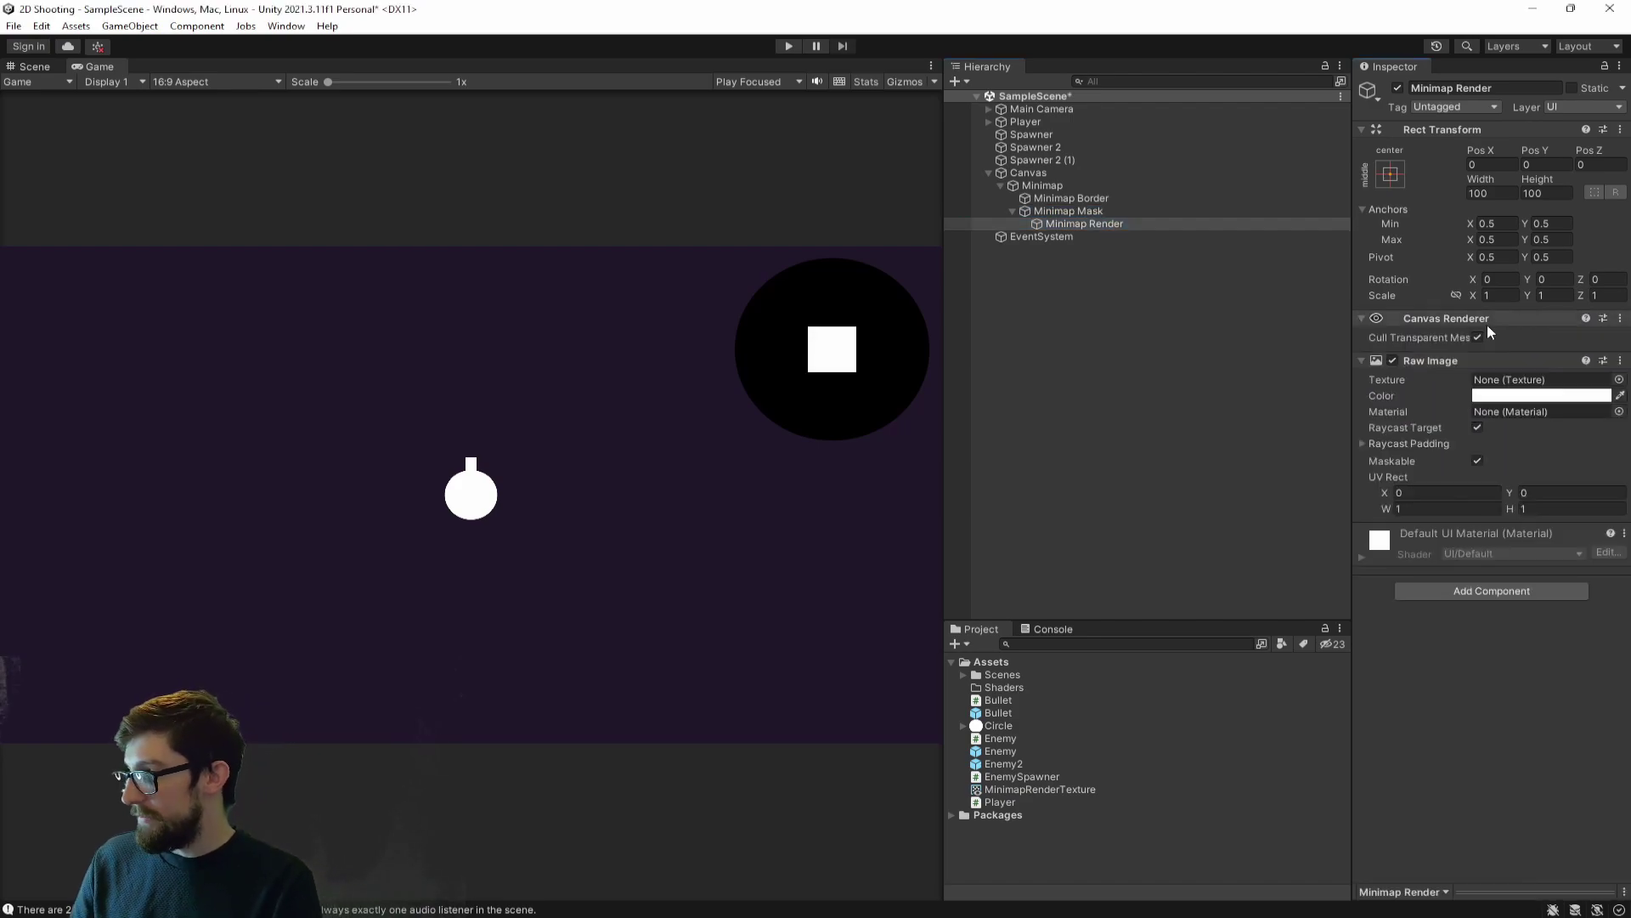
click(1390, 173)
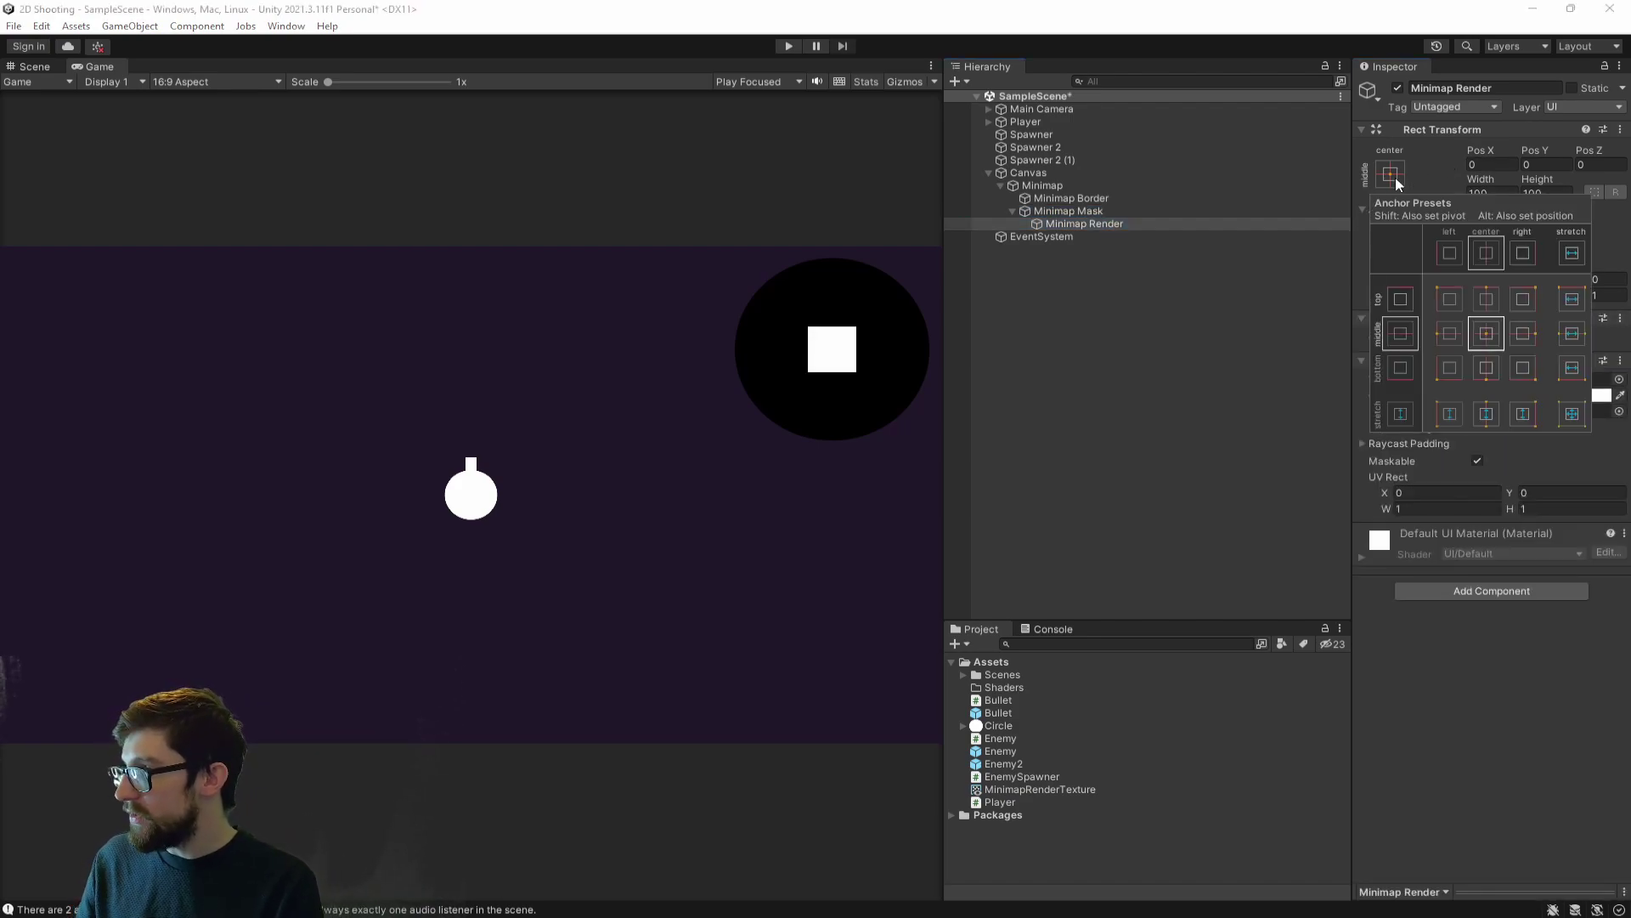
alt+click(1573, 414)
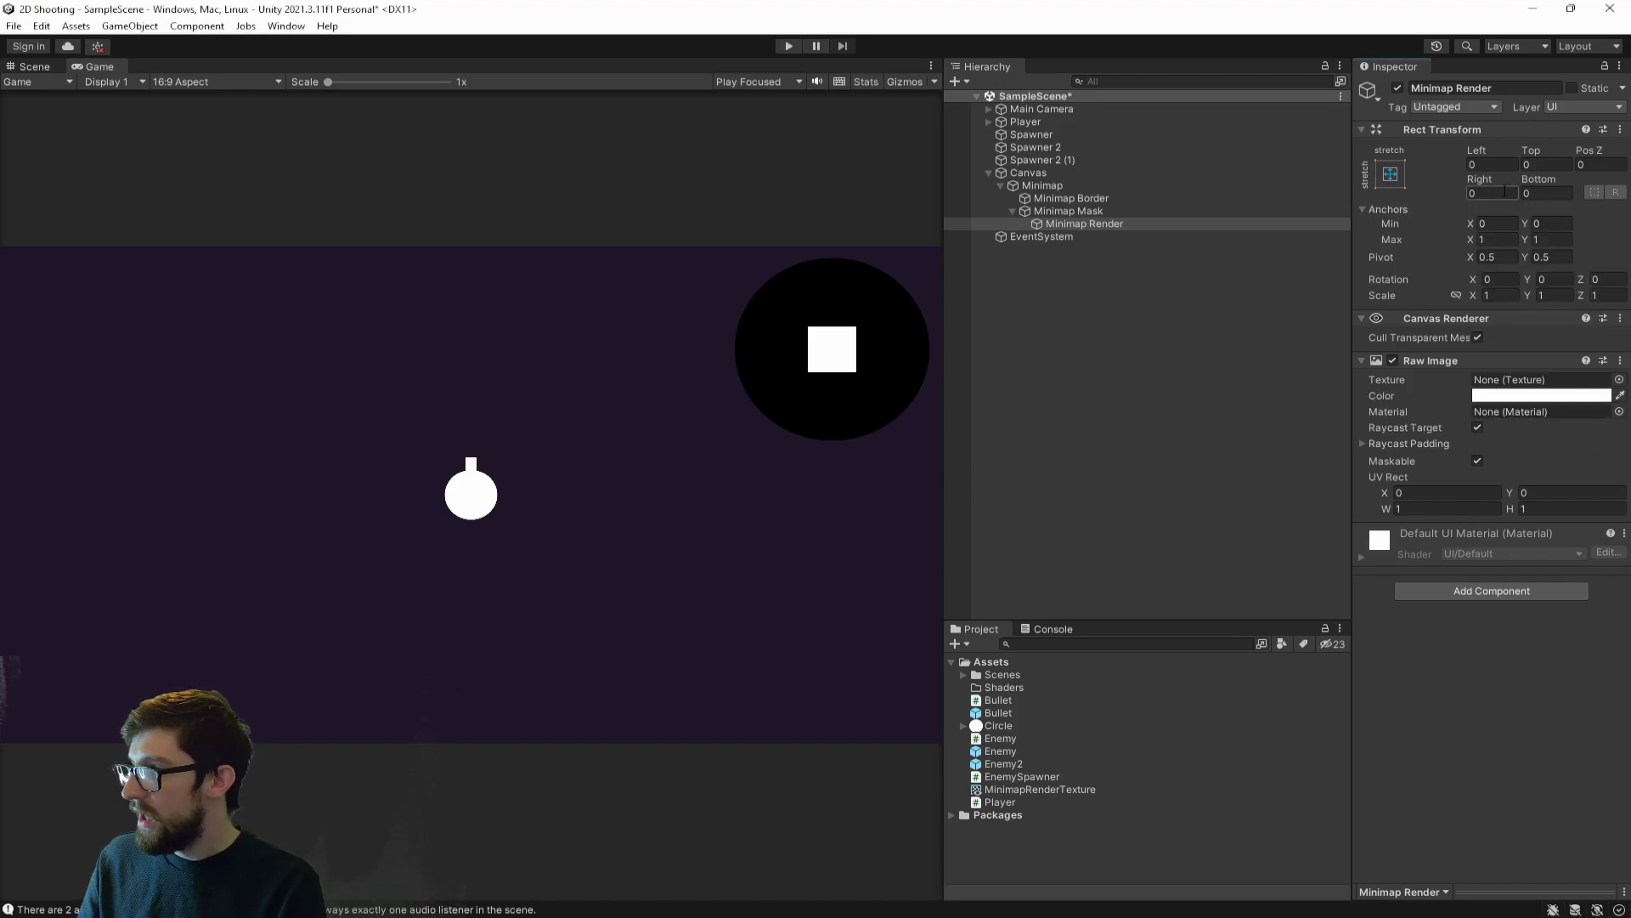
click(1081, 225)
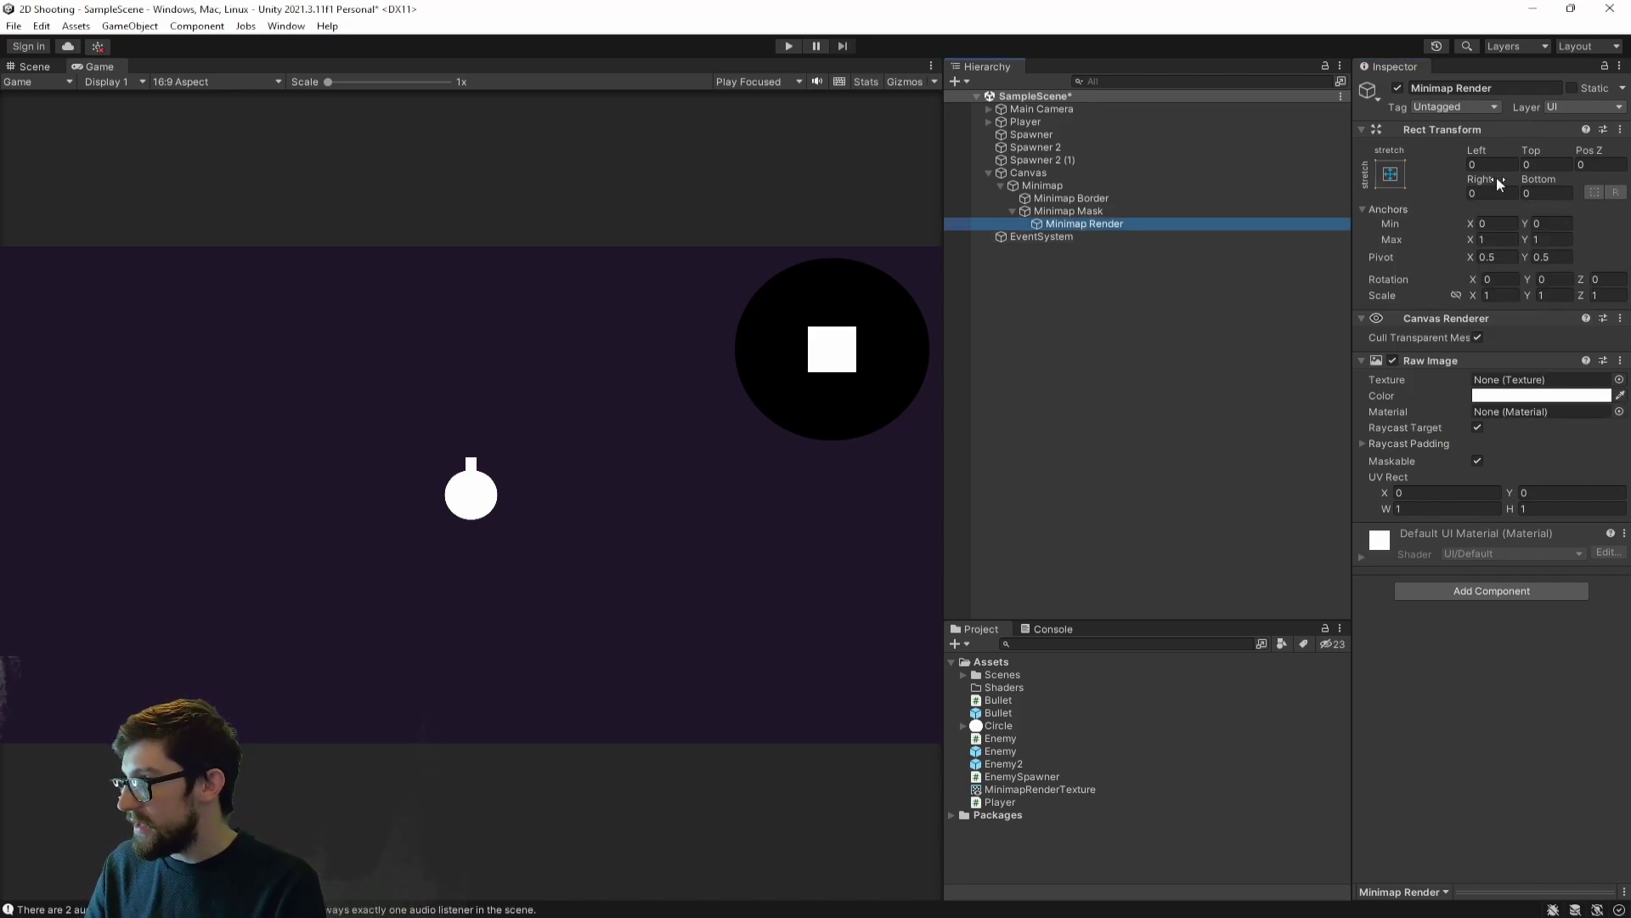
- Assign MinimapRenderTexture as the Raw Image texture of Minimap Render, check it in the Game view, and save the scene
drag(1019, 788, 1525, 381)
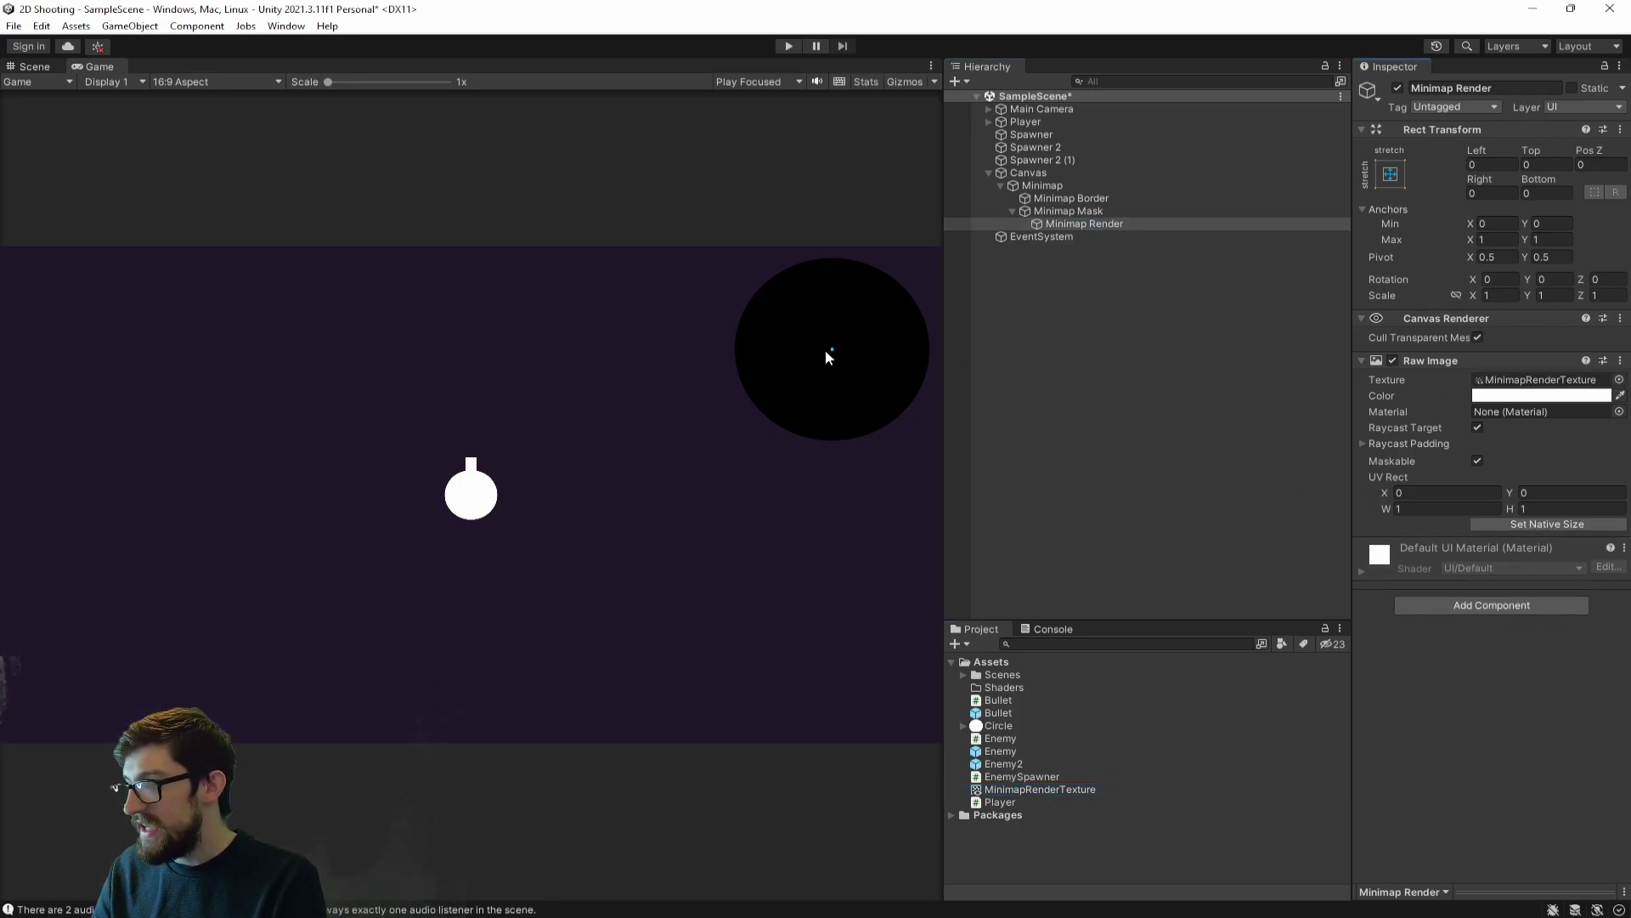
scroll(845, 365, up, 5)
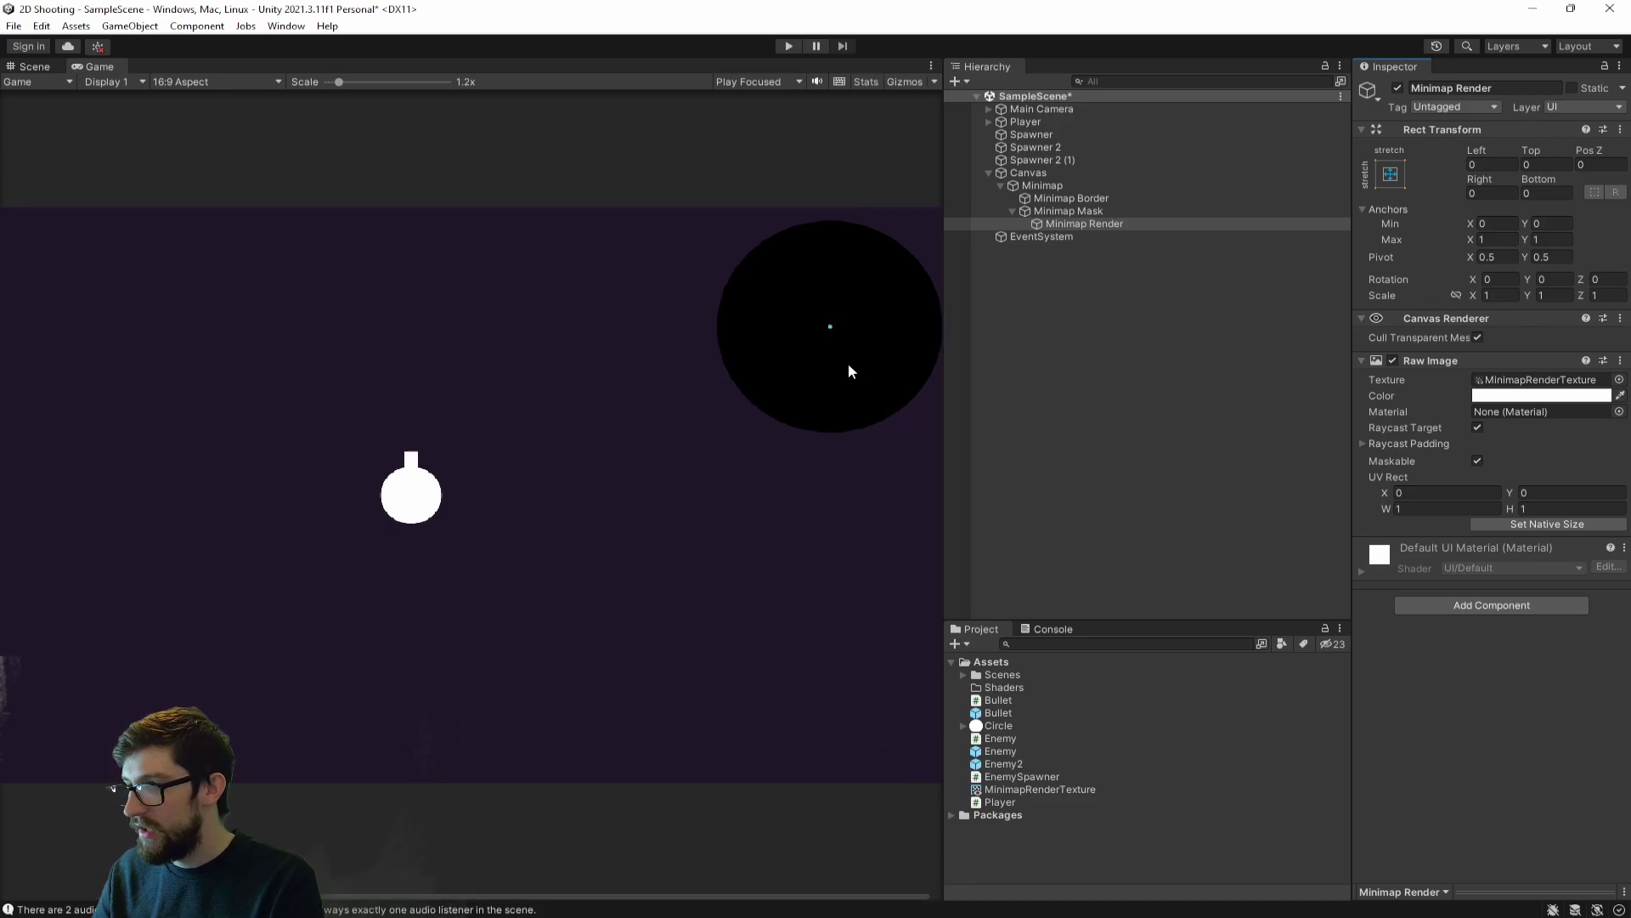
scroll(837, 257, down, 5)
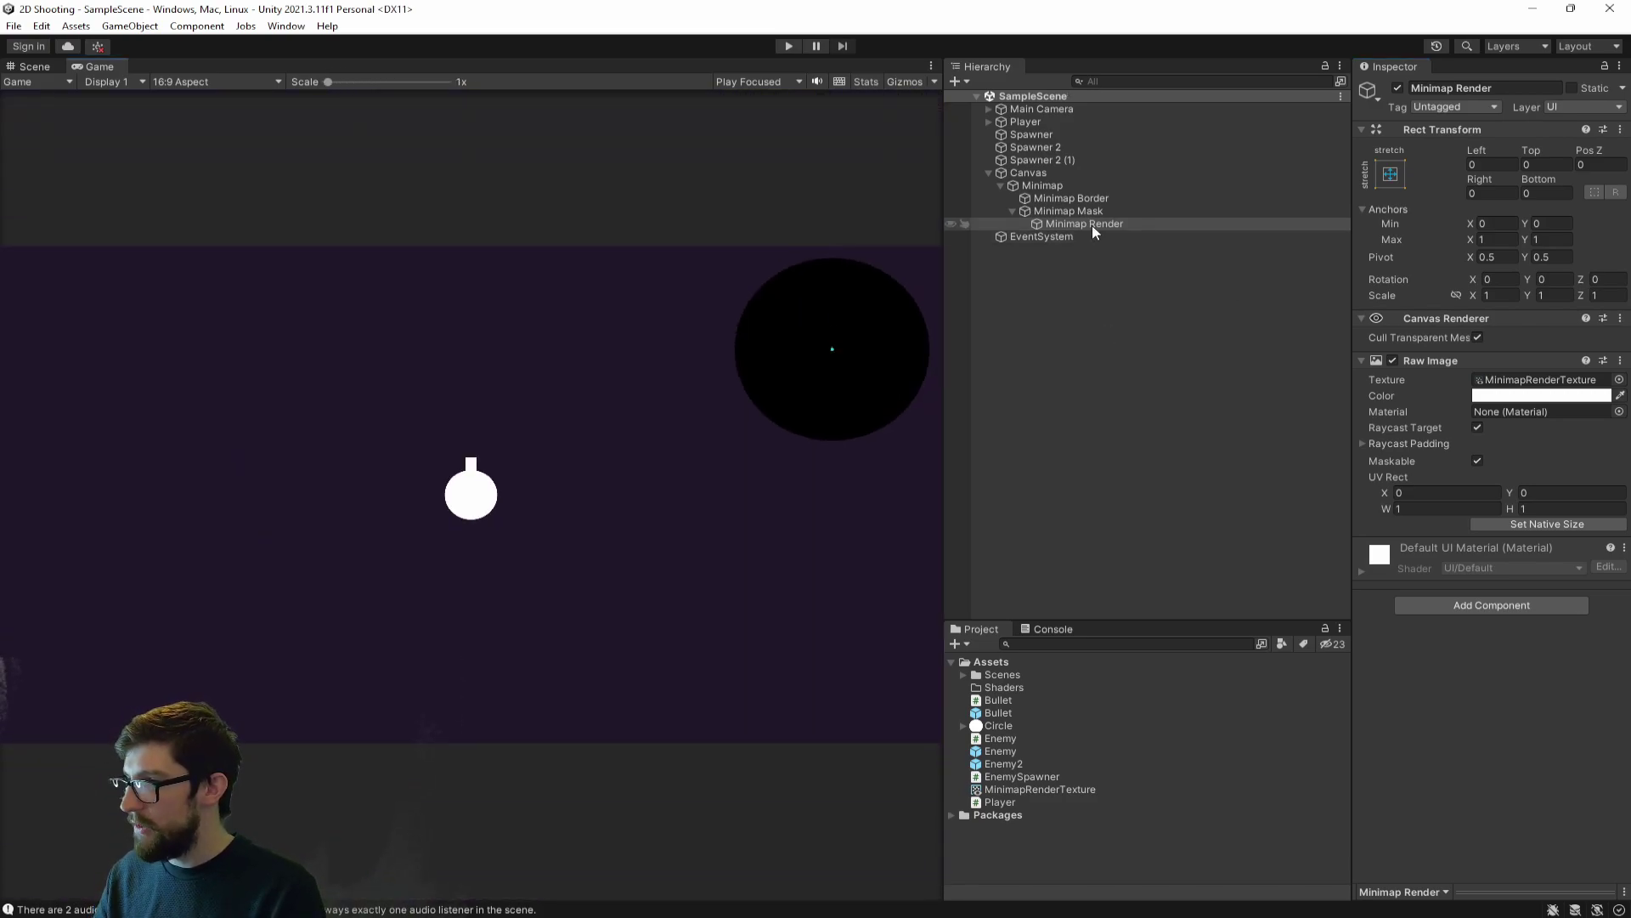
click(1096, 224)
key(ctrl+s)
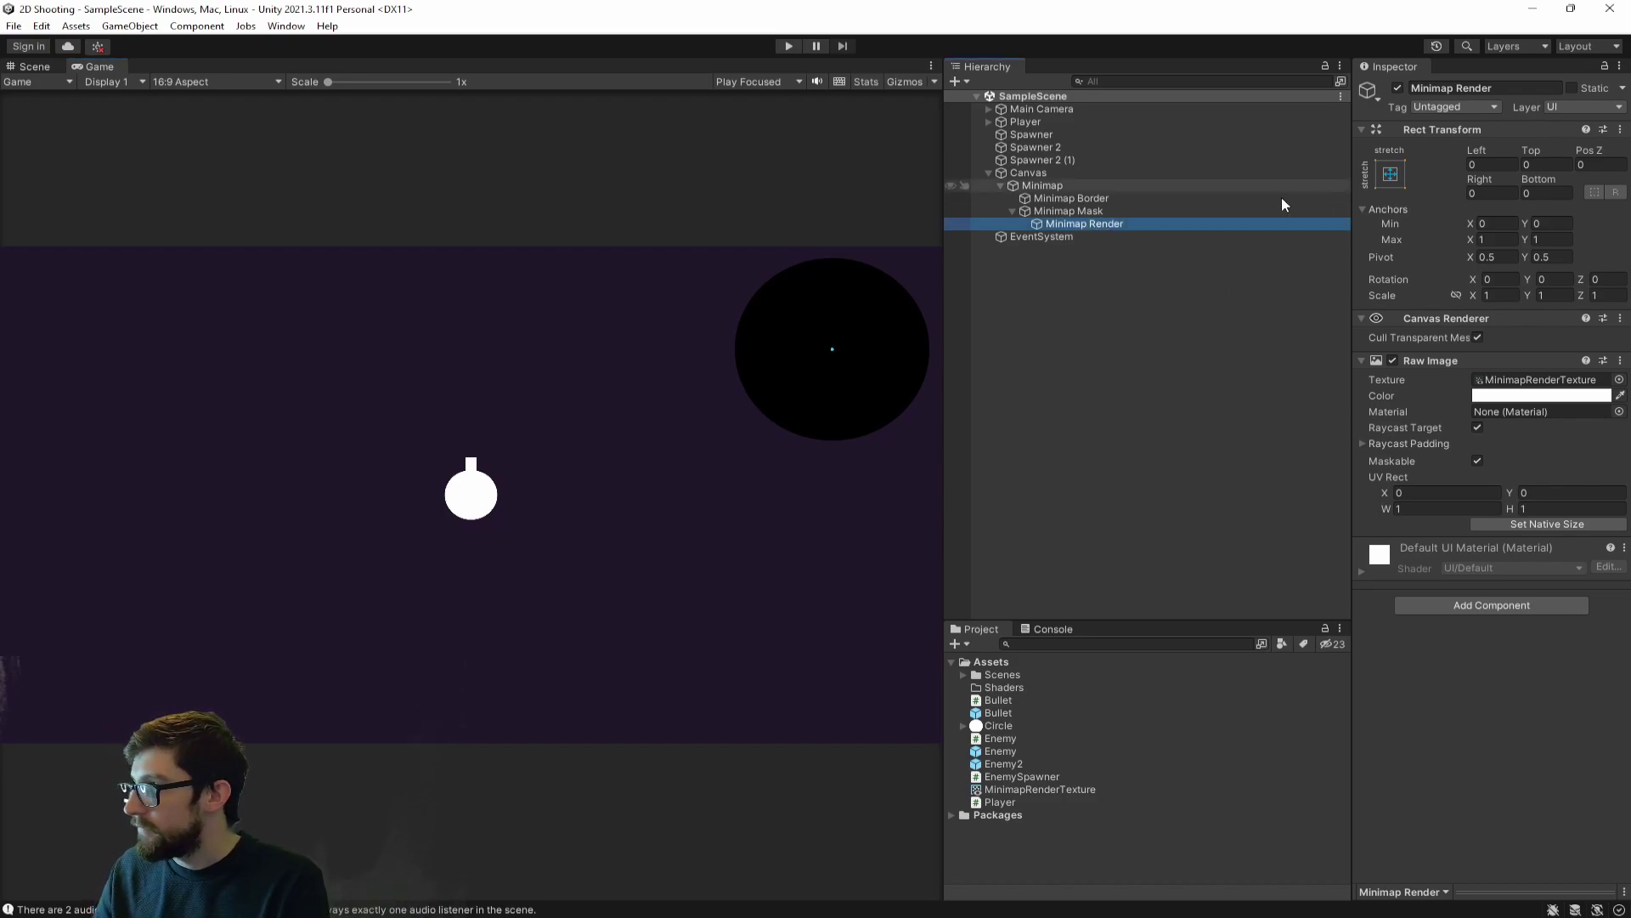
- Stretch Minimap Mask in both directions so it fills its Minimap parent
click(1086, 201)
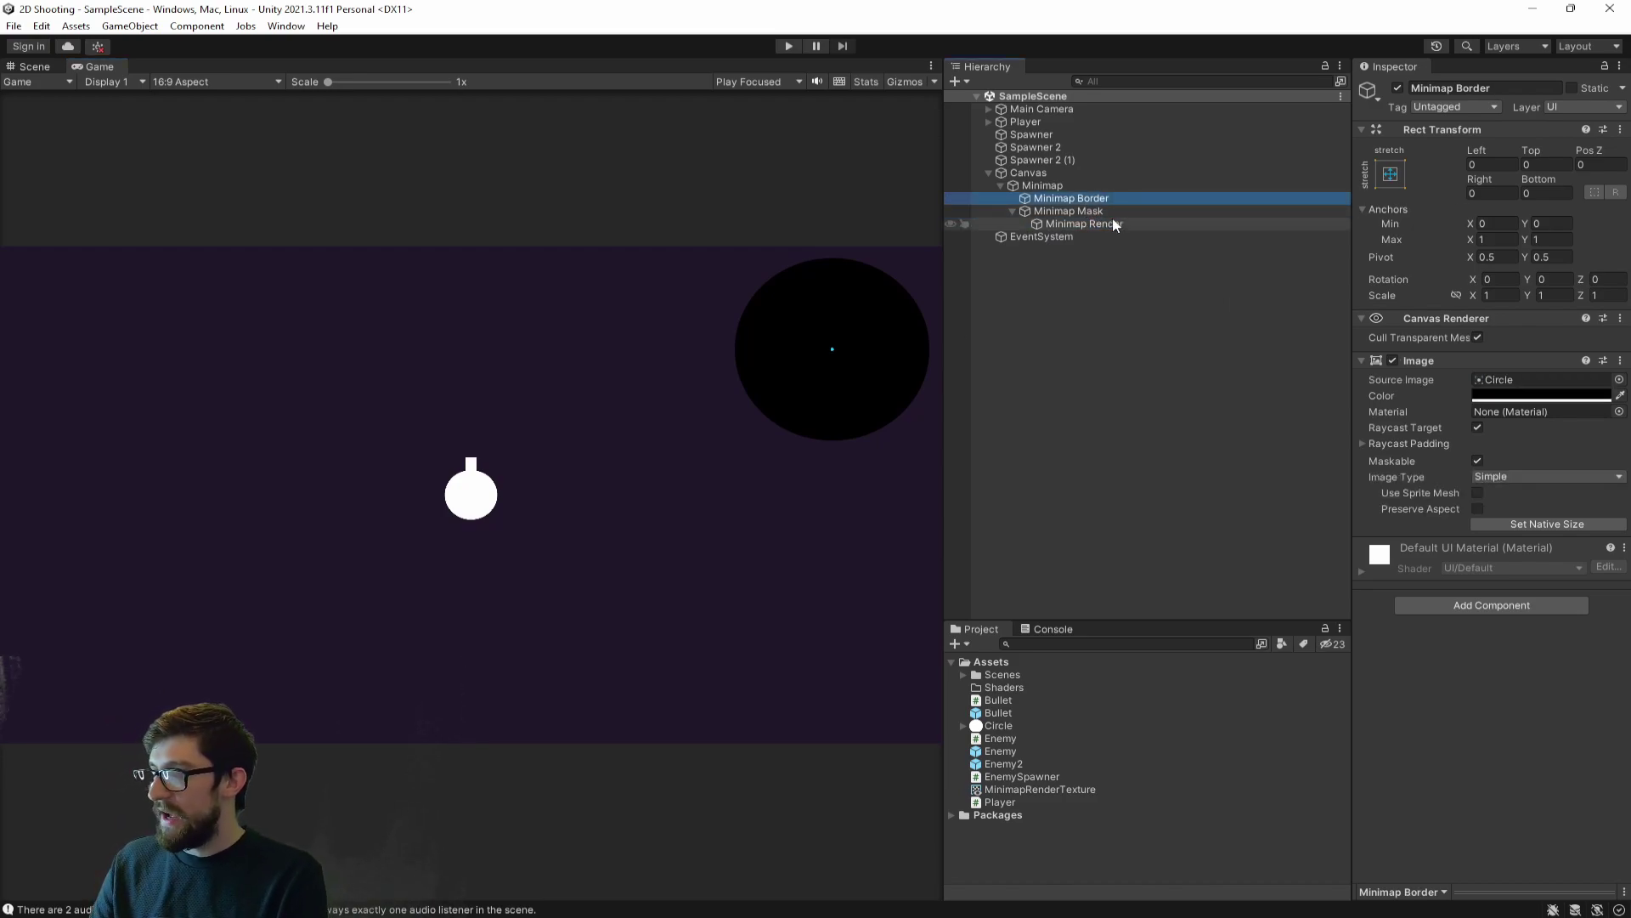
click(1097, 212)
click(1390, 173)
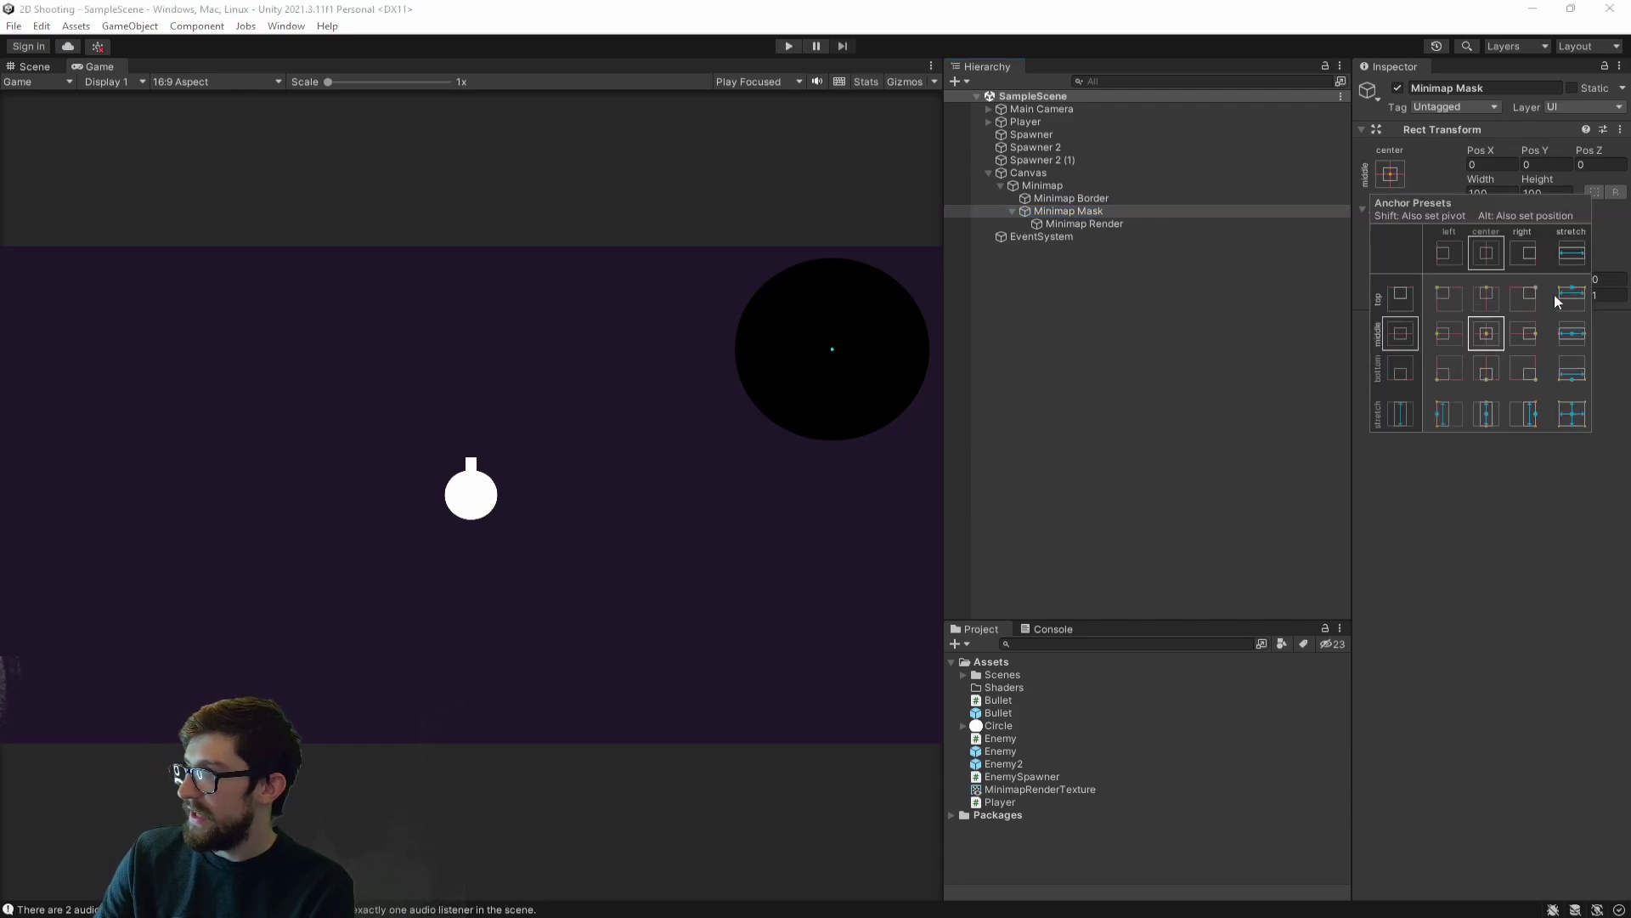
alt+click(1568, 422)
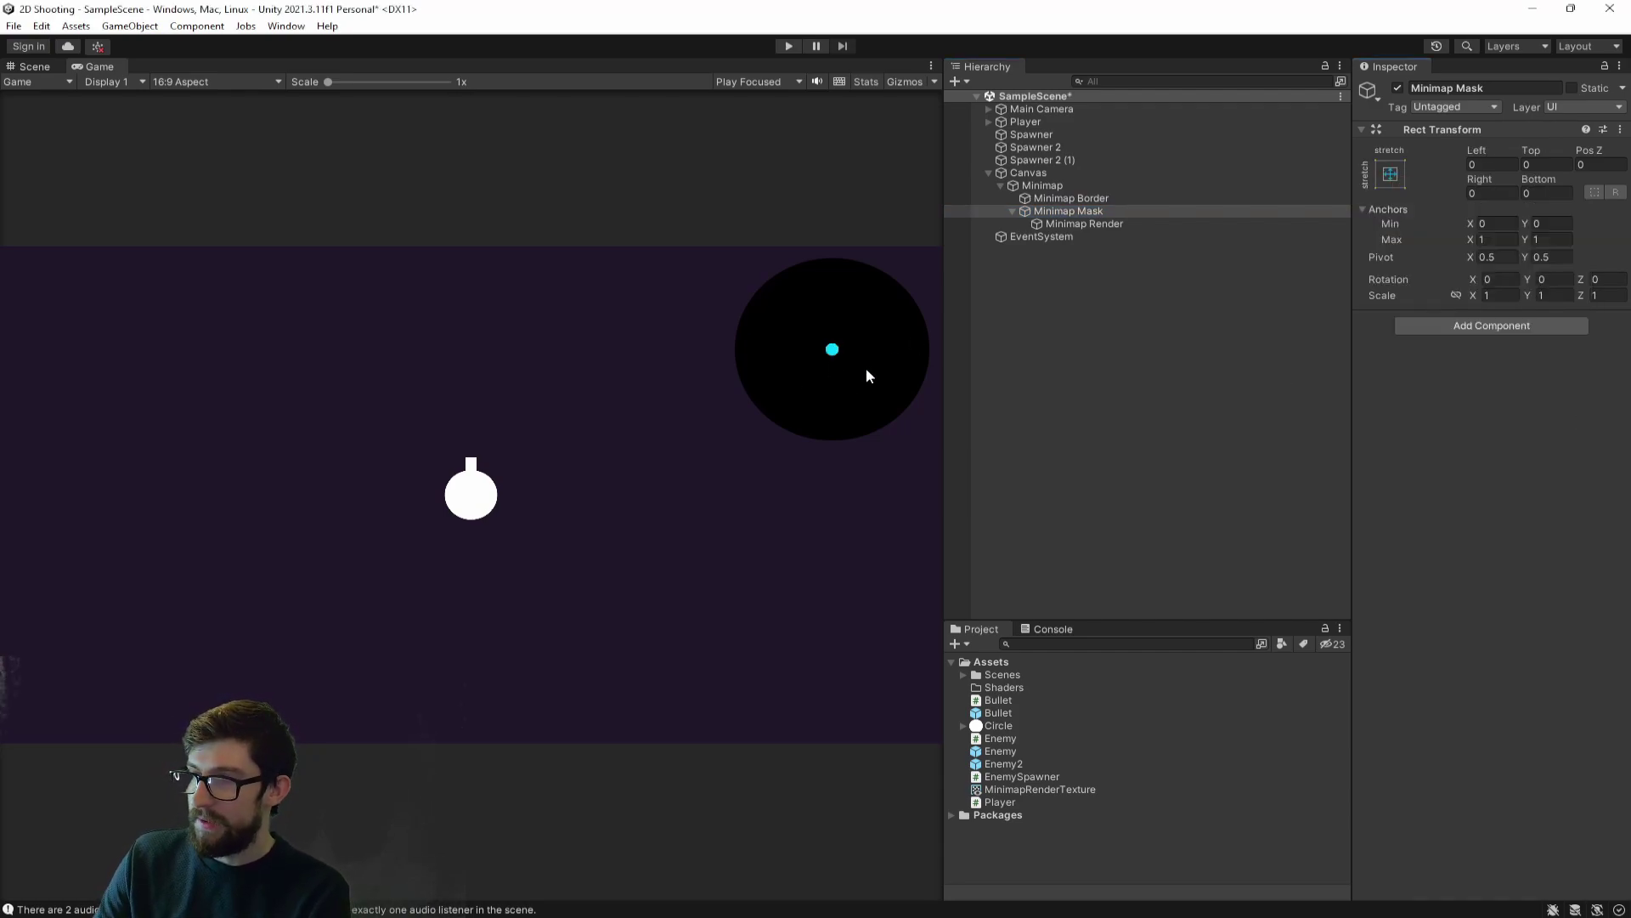
- Add an Image component to Minimap Mask and set its source image to the Circle sprite
click(1091, 213)
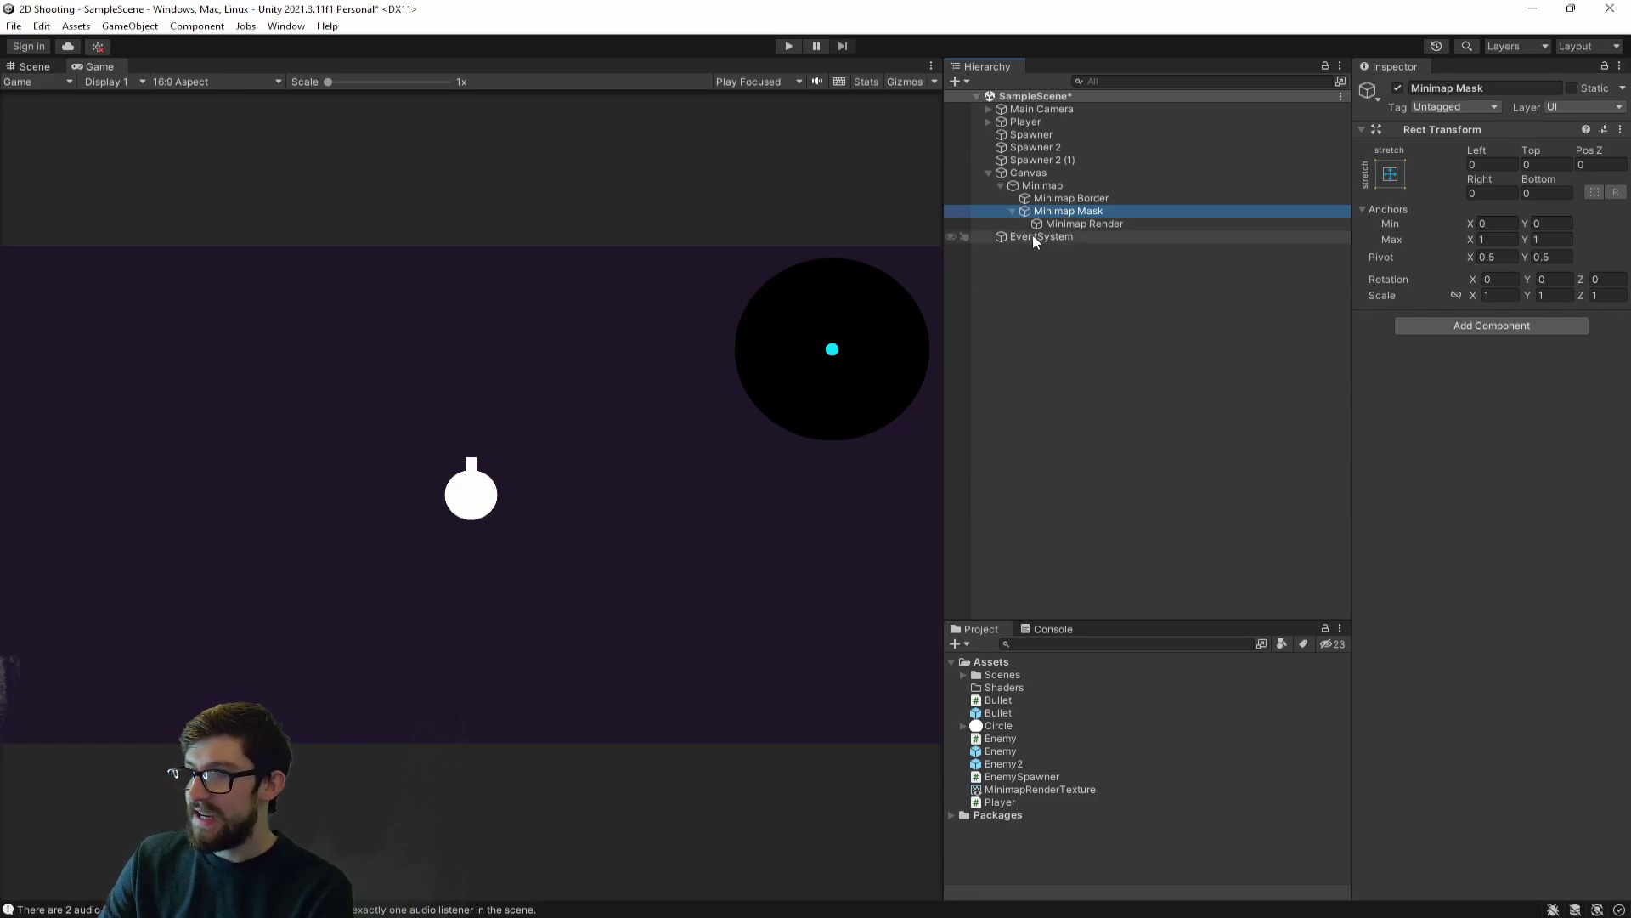
click(34, 66)
scroll(416, 335, down, 6)
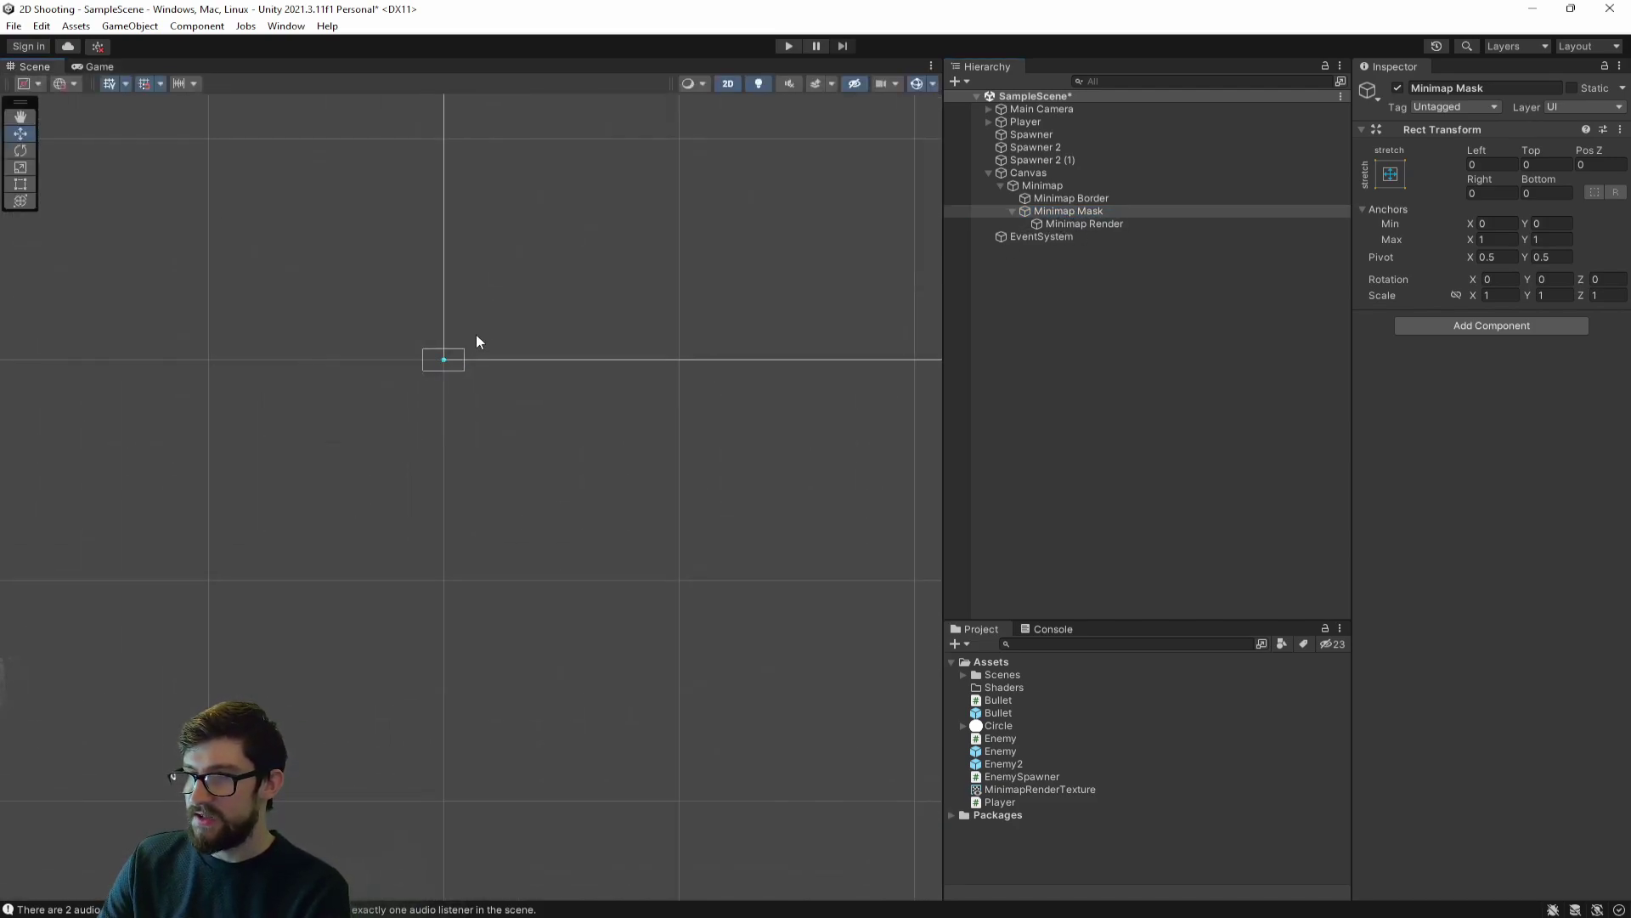
scroll(627, 238, down, 5)
key(q)
drag(627, 236, 367, 350)
scroll(520, 292, up, 6)
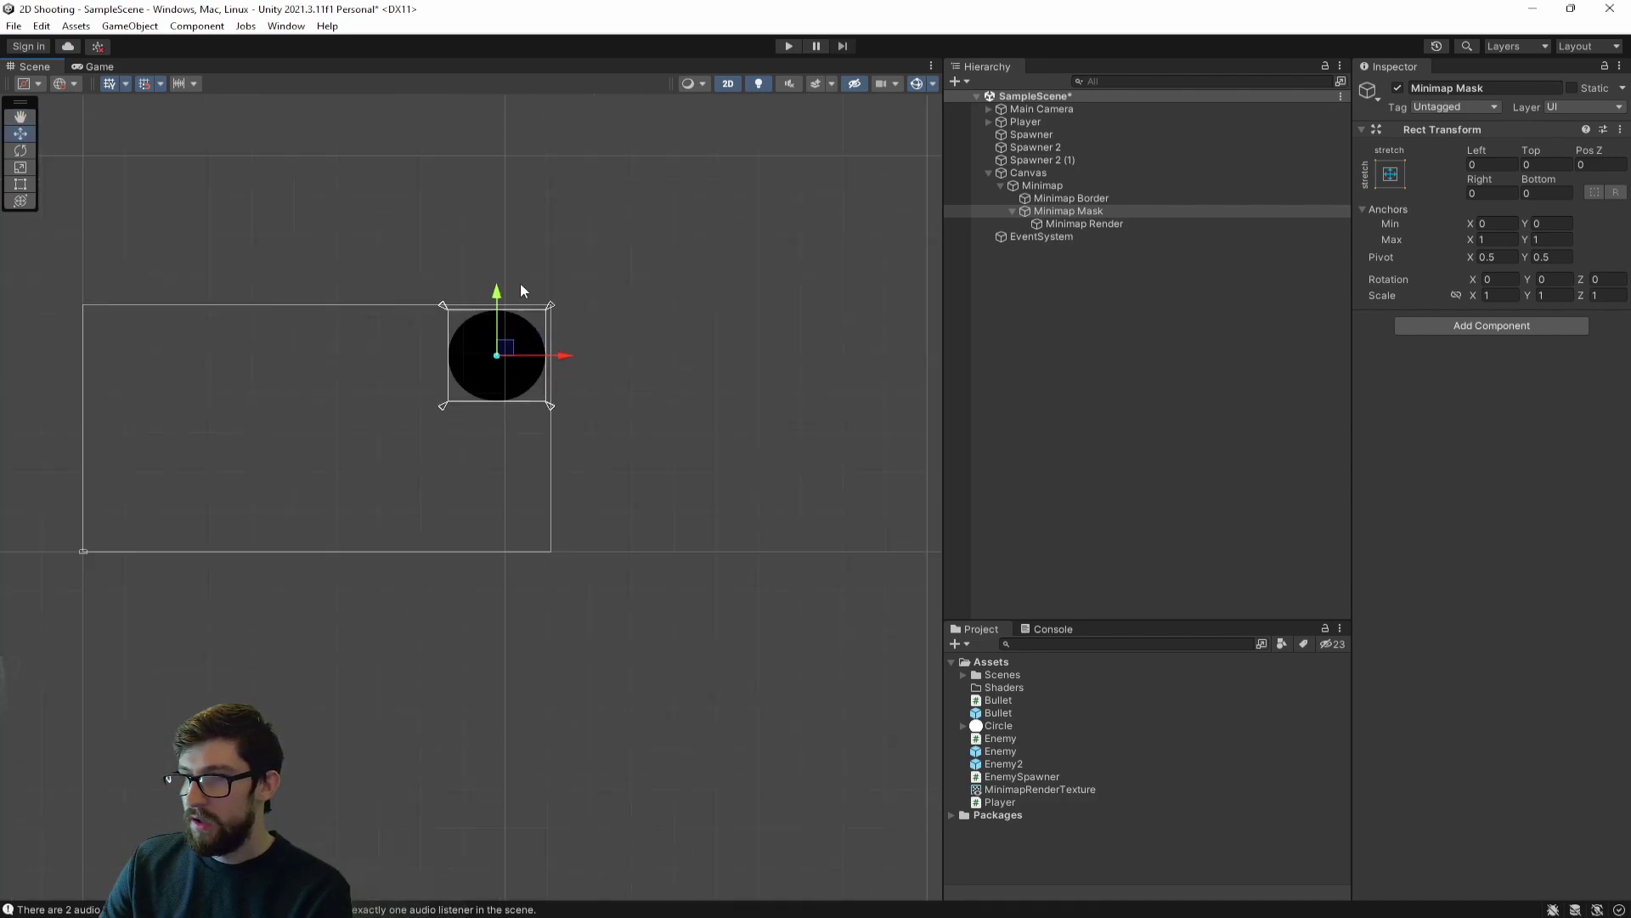
key(w)
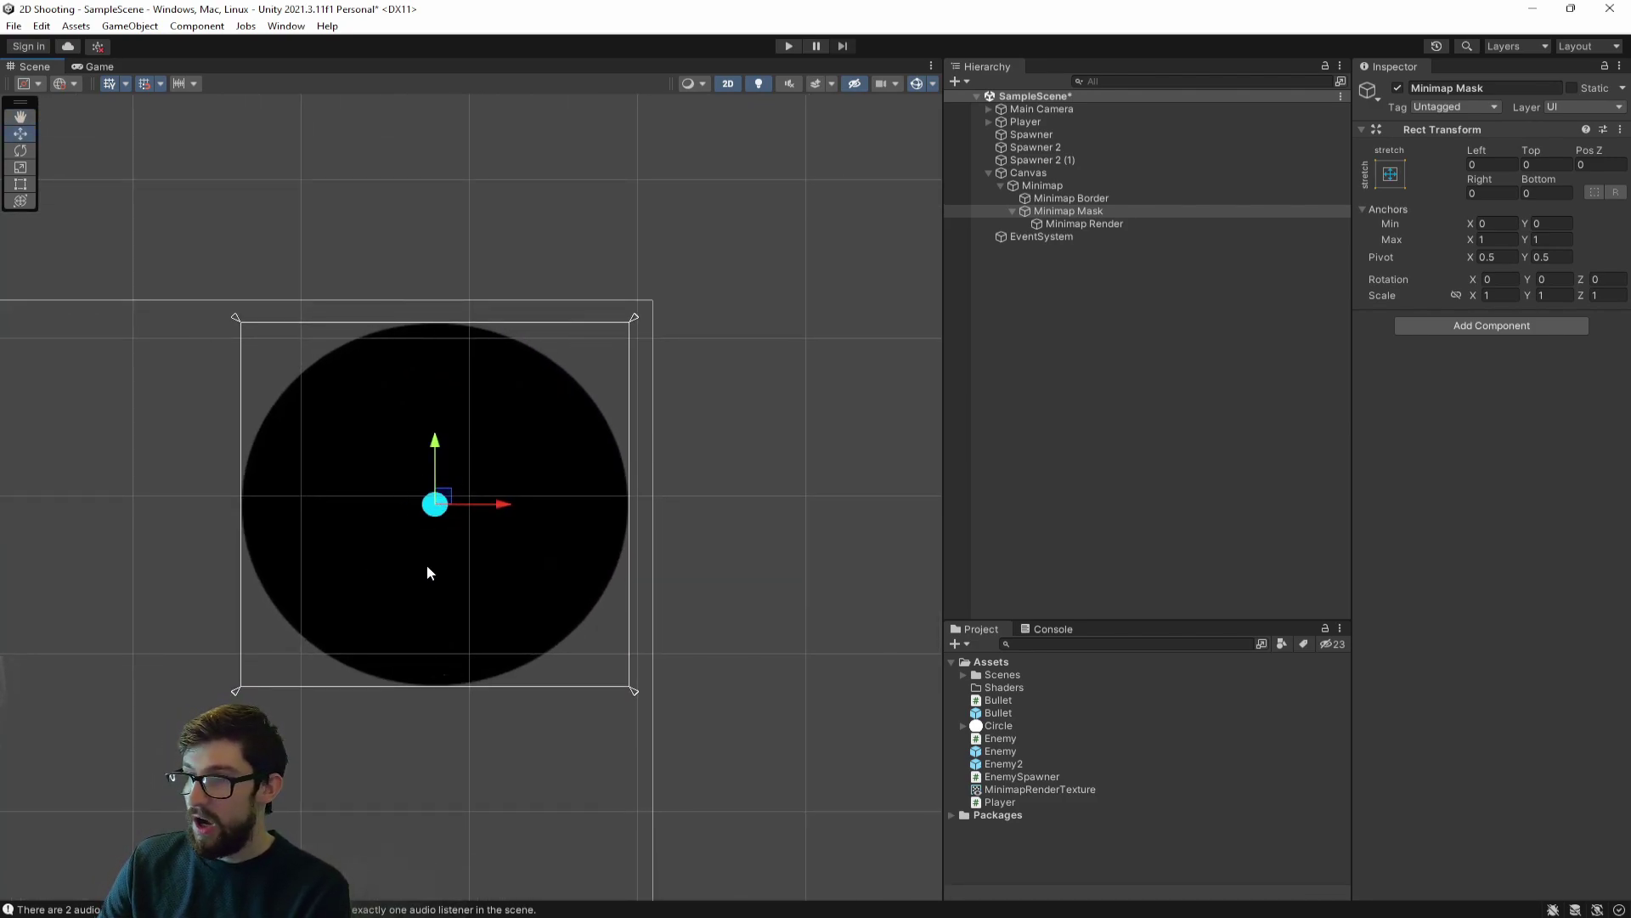
click(1045, 212)
click(1457, 327)
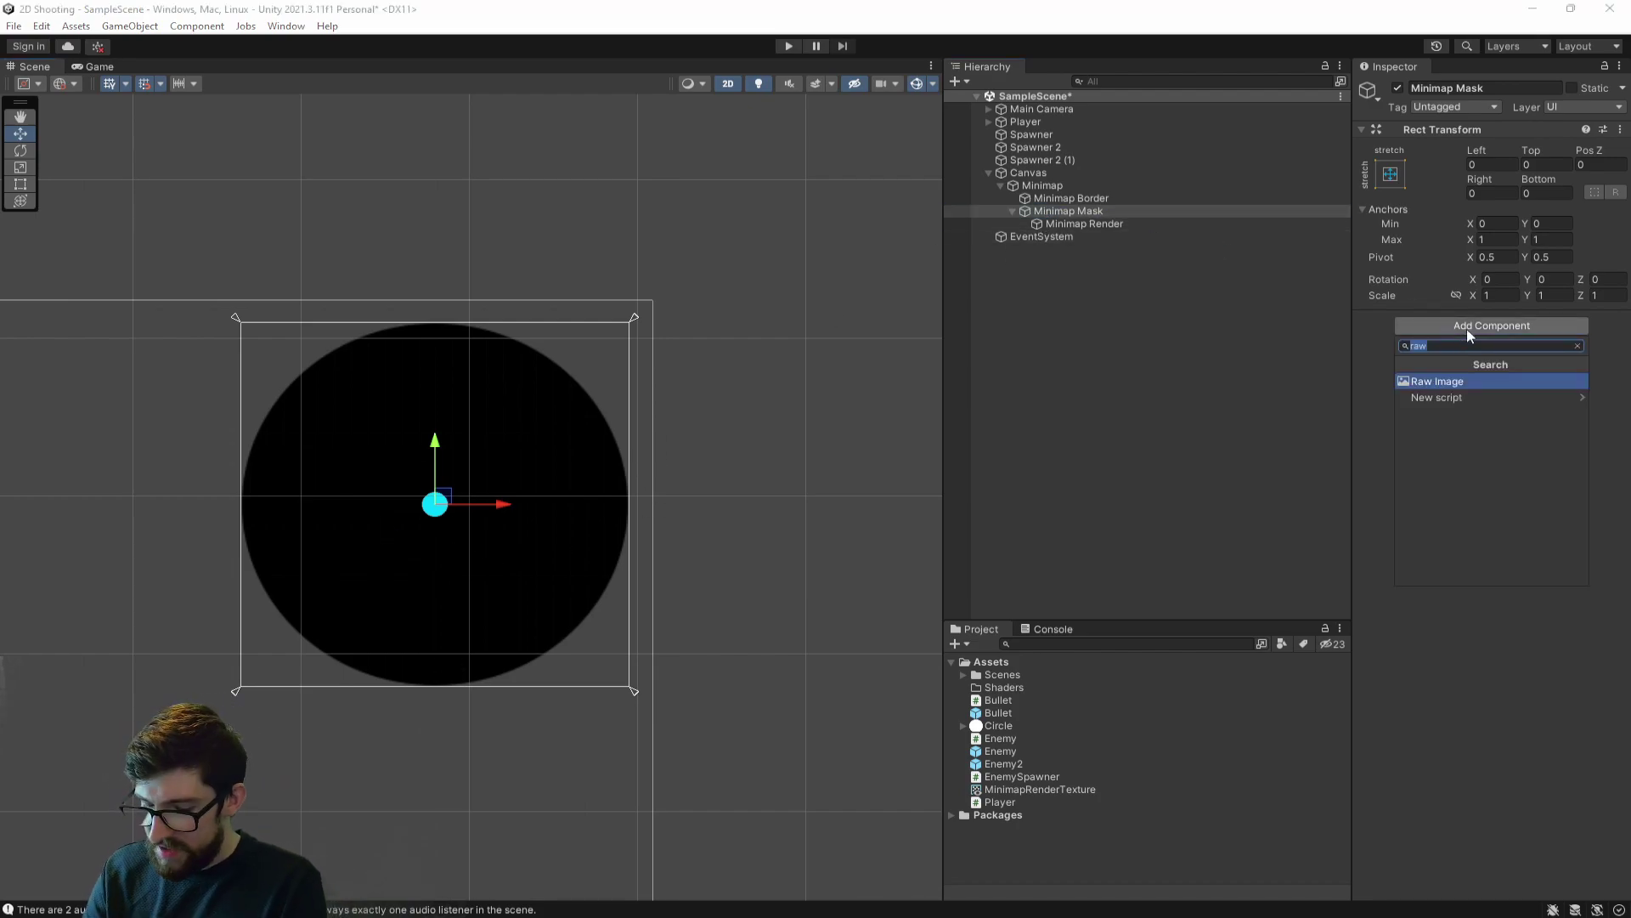
text(image)
key(Return)
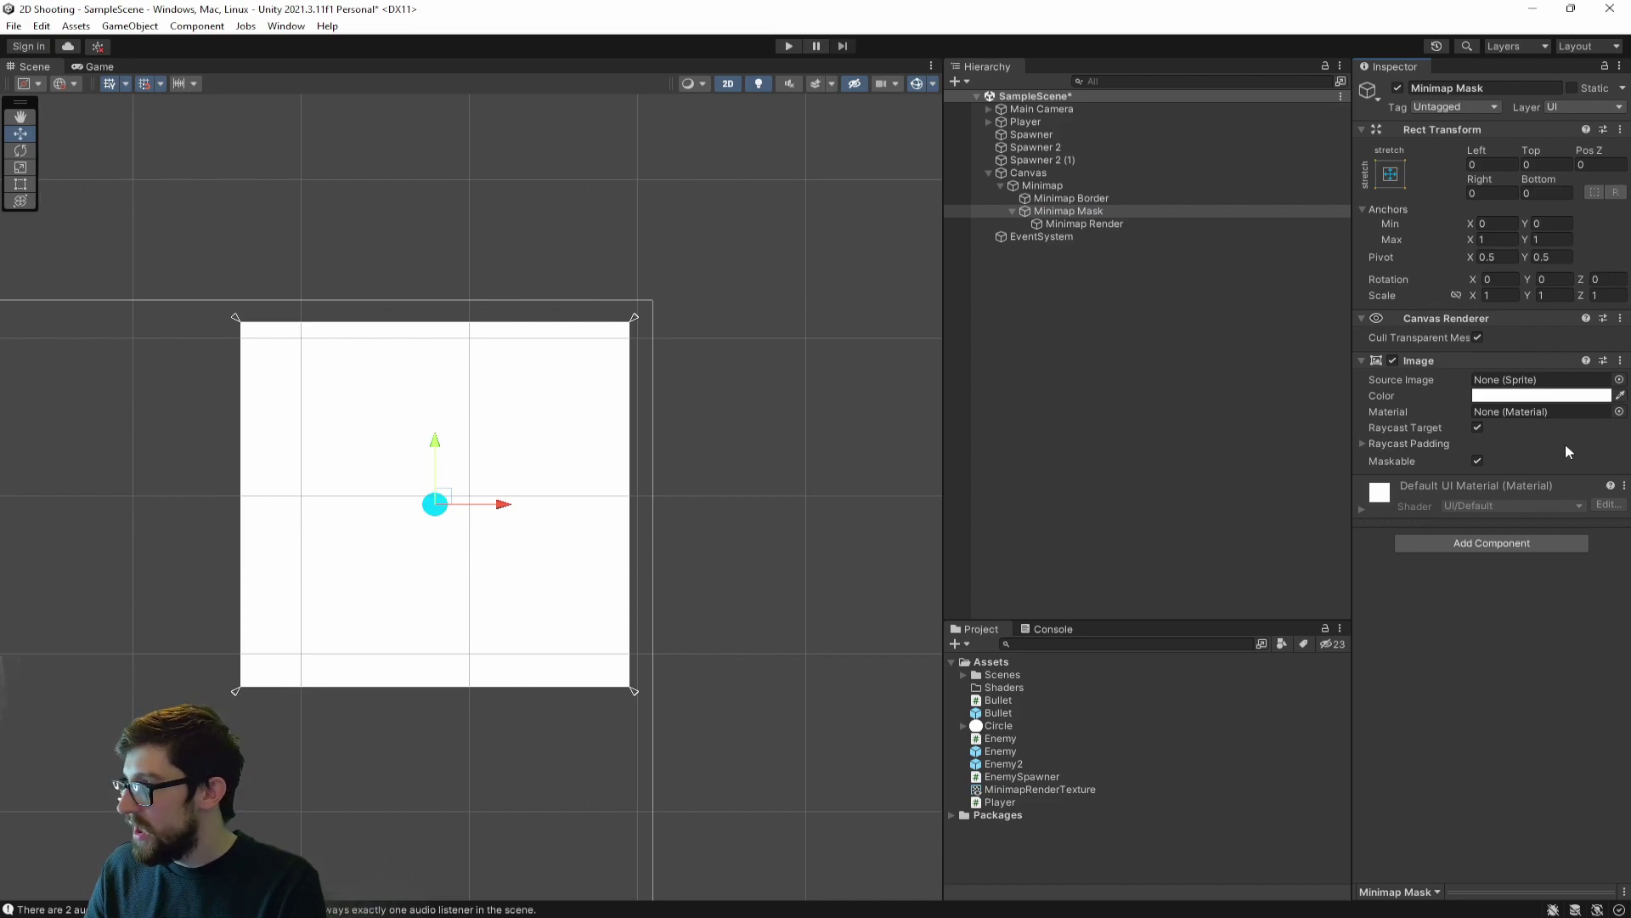
click(1619, 379)
double_click(1265, 434)
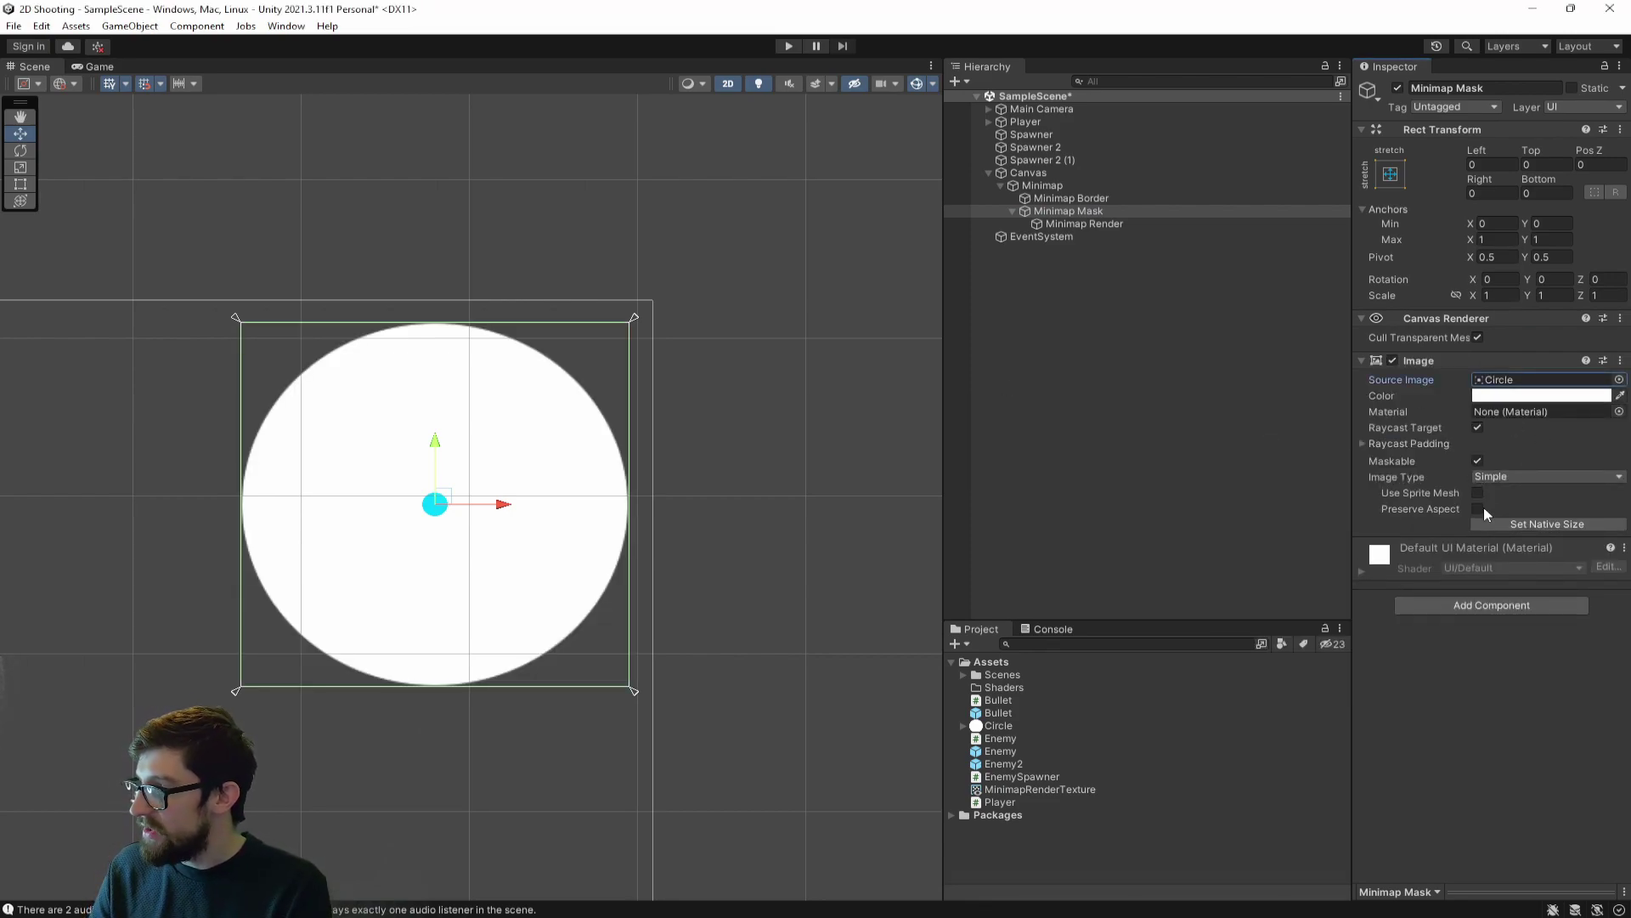
- Add a Mask component to Minimap Mask, try hiding the mask graphic, and leave Show Mask Graphic enabled
click(1483, 604)
text(mask)
key(Return)
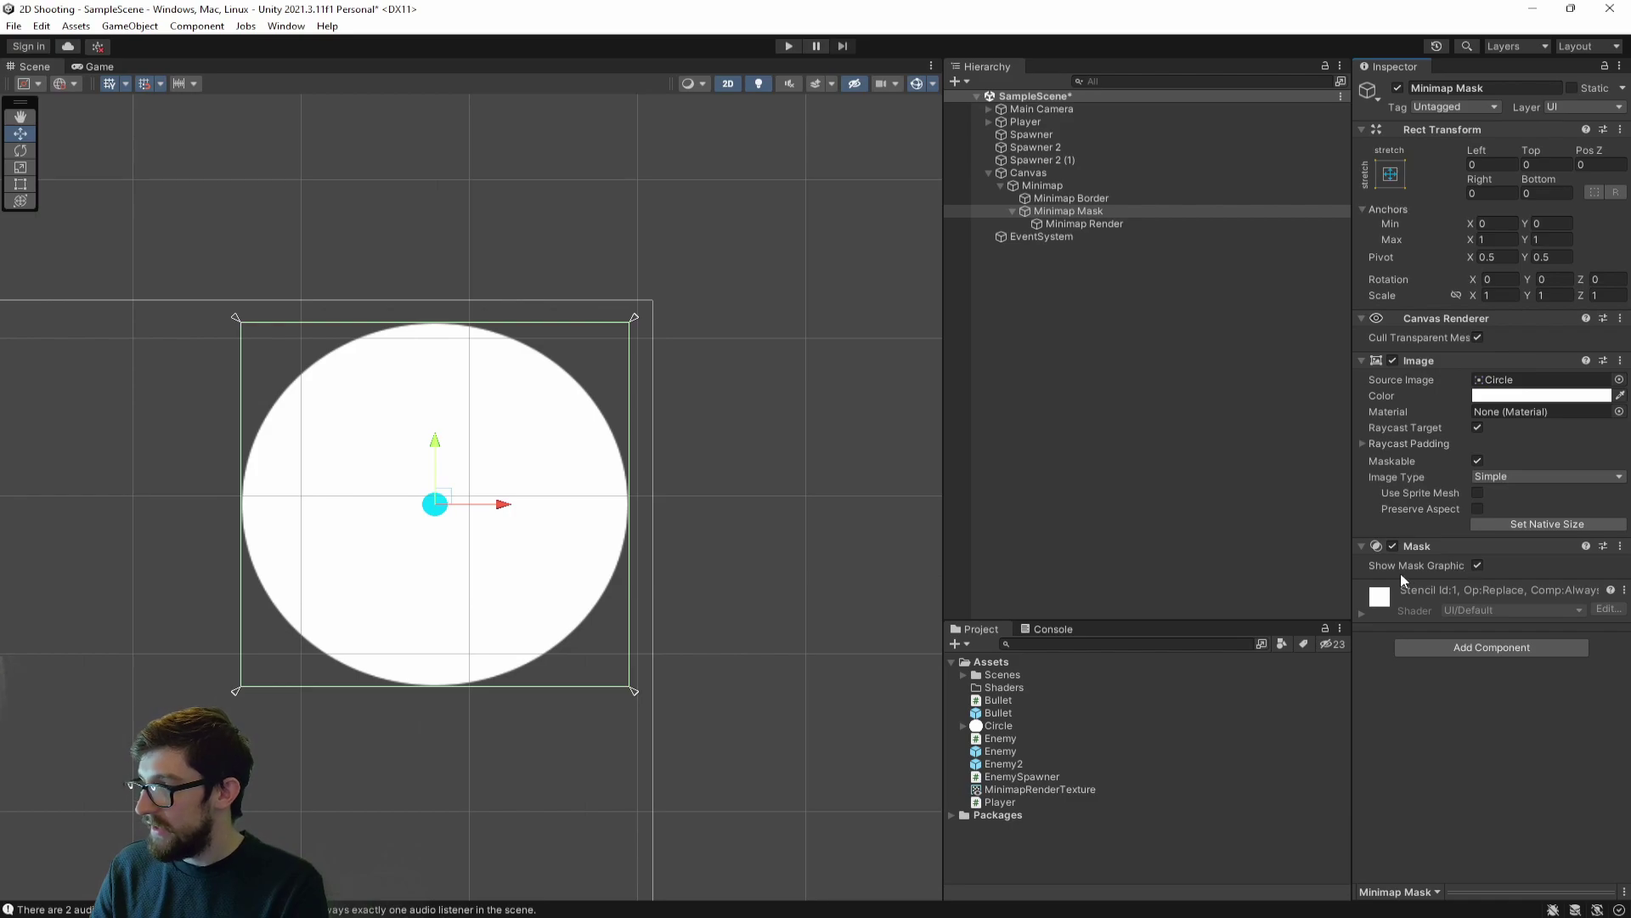
click(1477, 566)
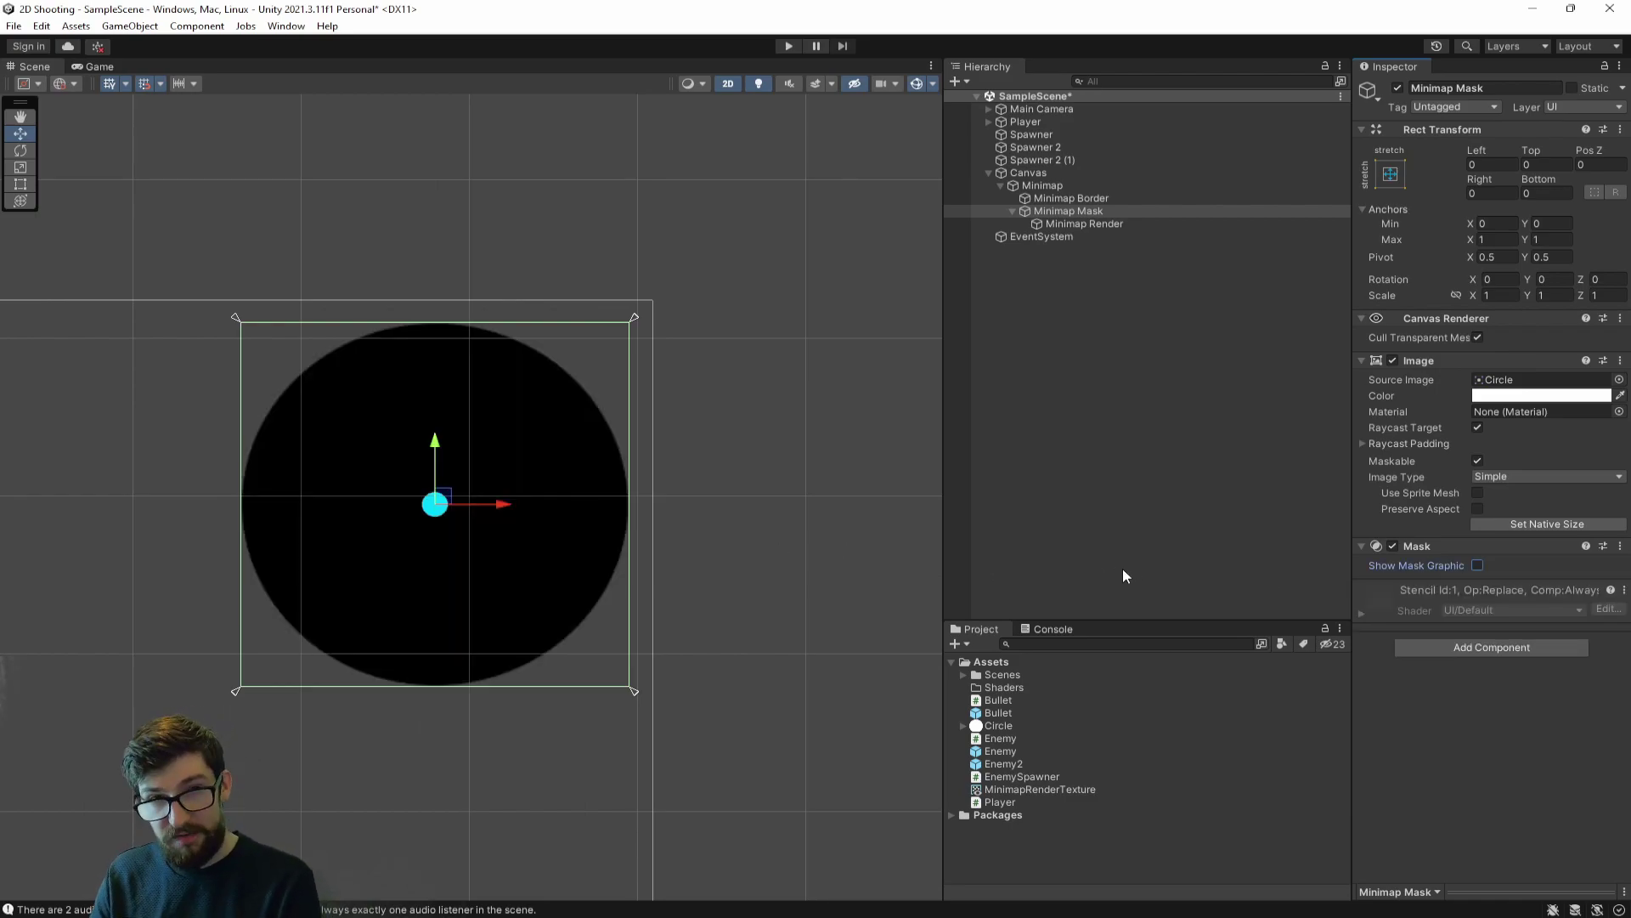
click(1477, 565)
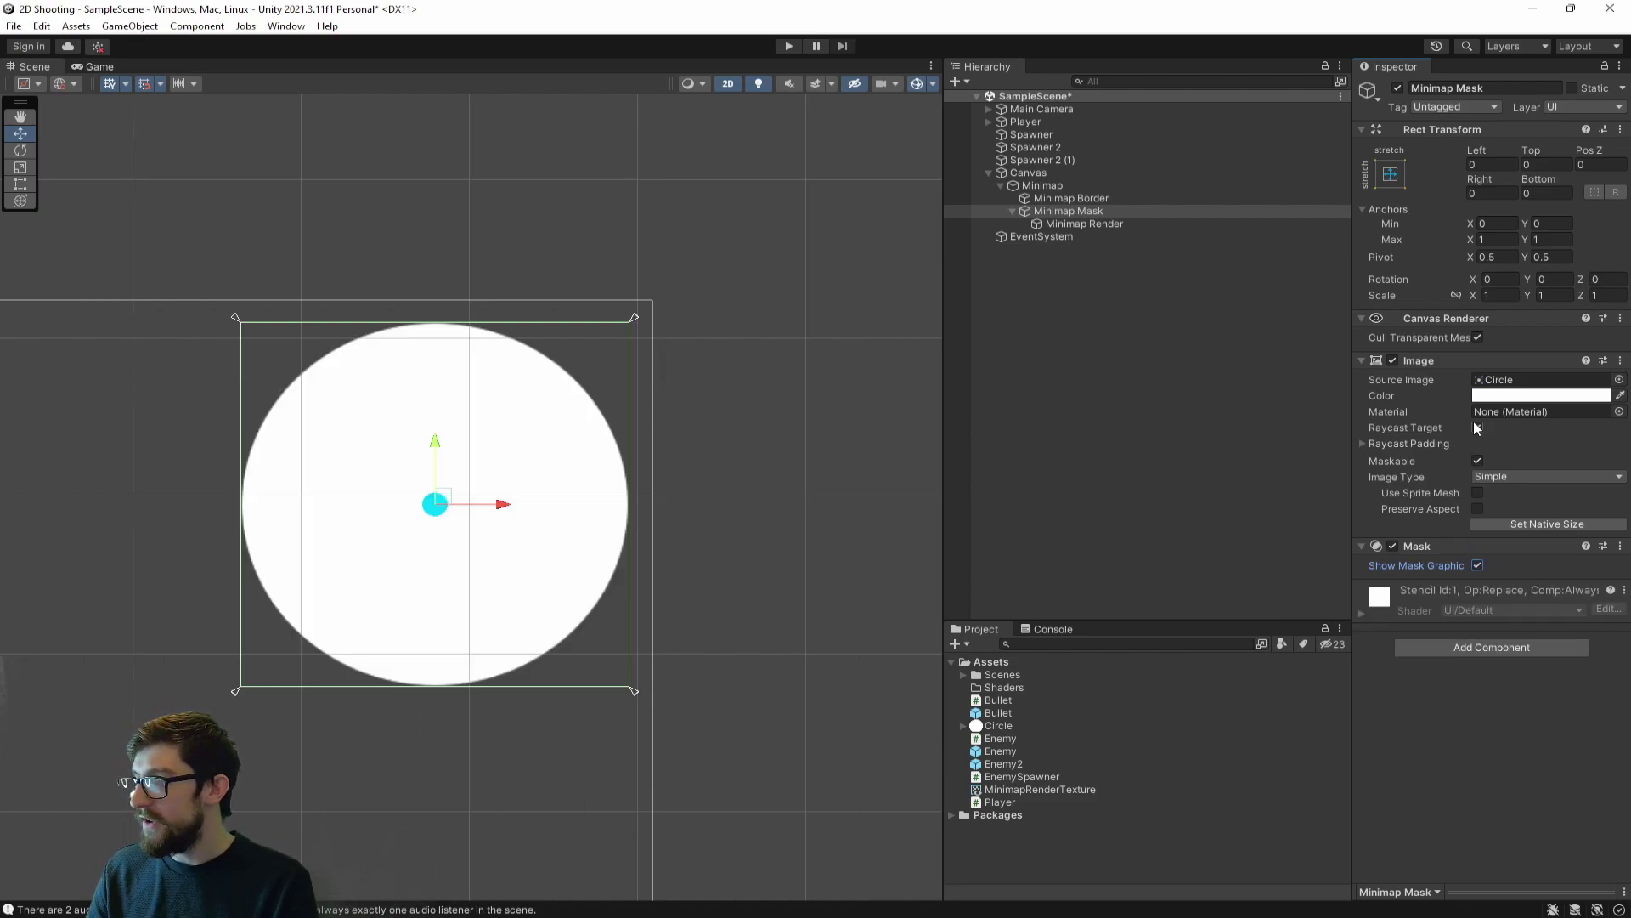
- Set the Minimap Mask image color to light gray (CCCCCC) and save the scene
click(1521, 396)
drag(1516, 522, 1394, 498)
click(1595, 730)
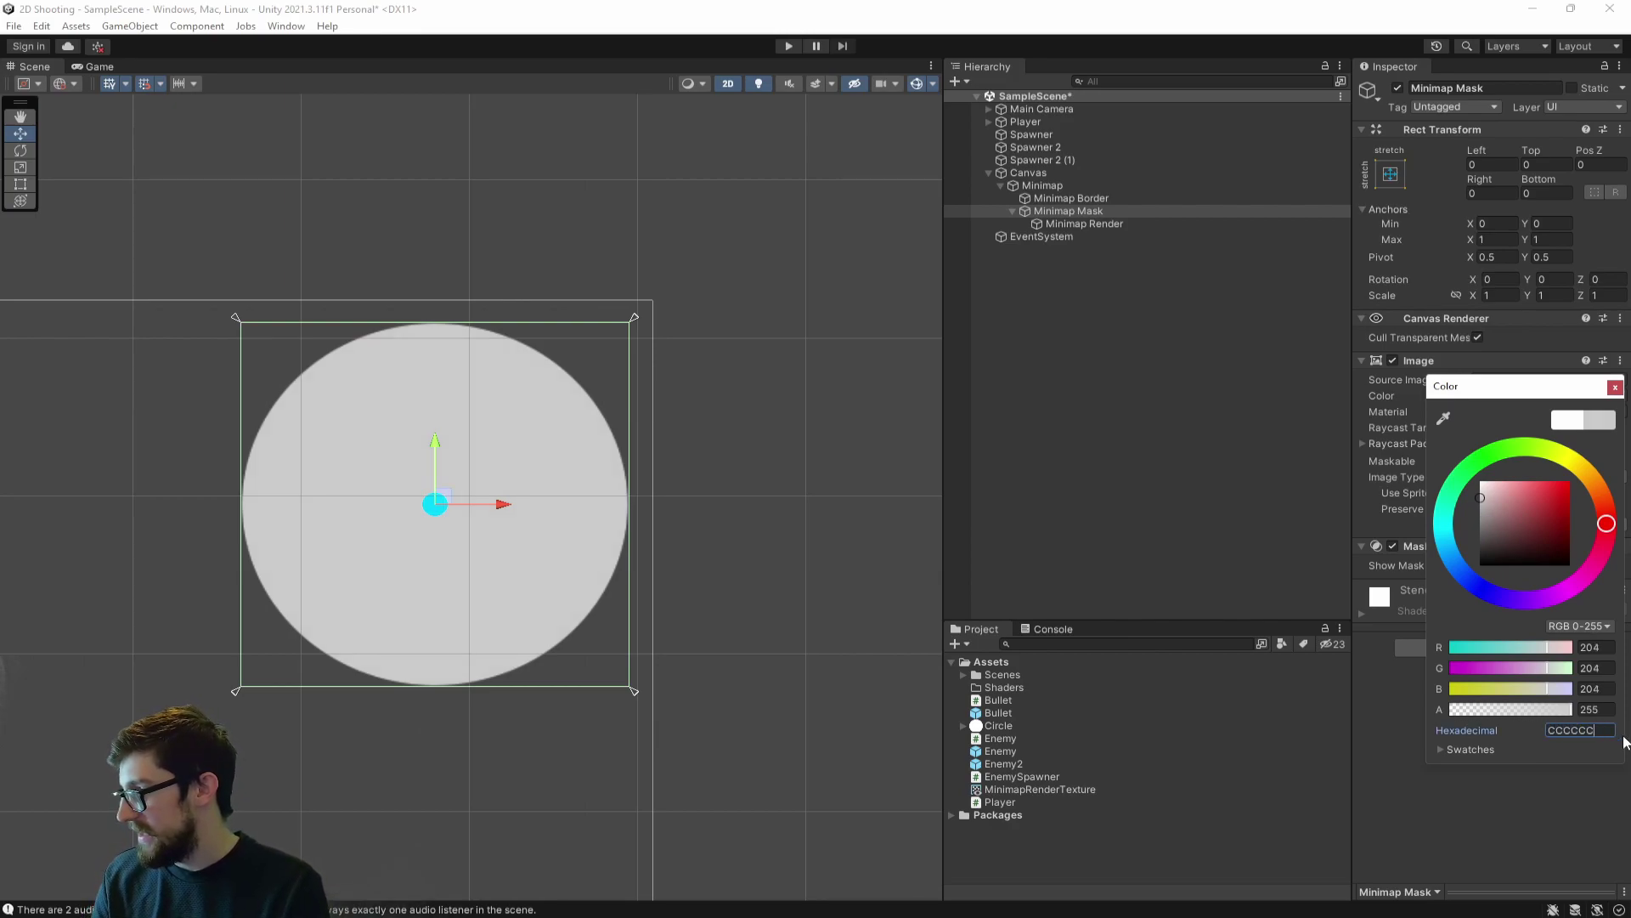
click(1614, 387)
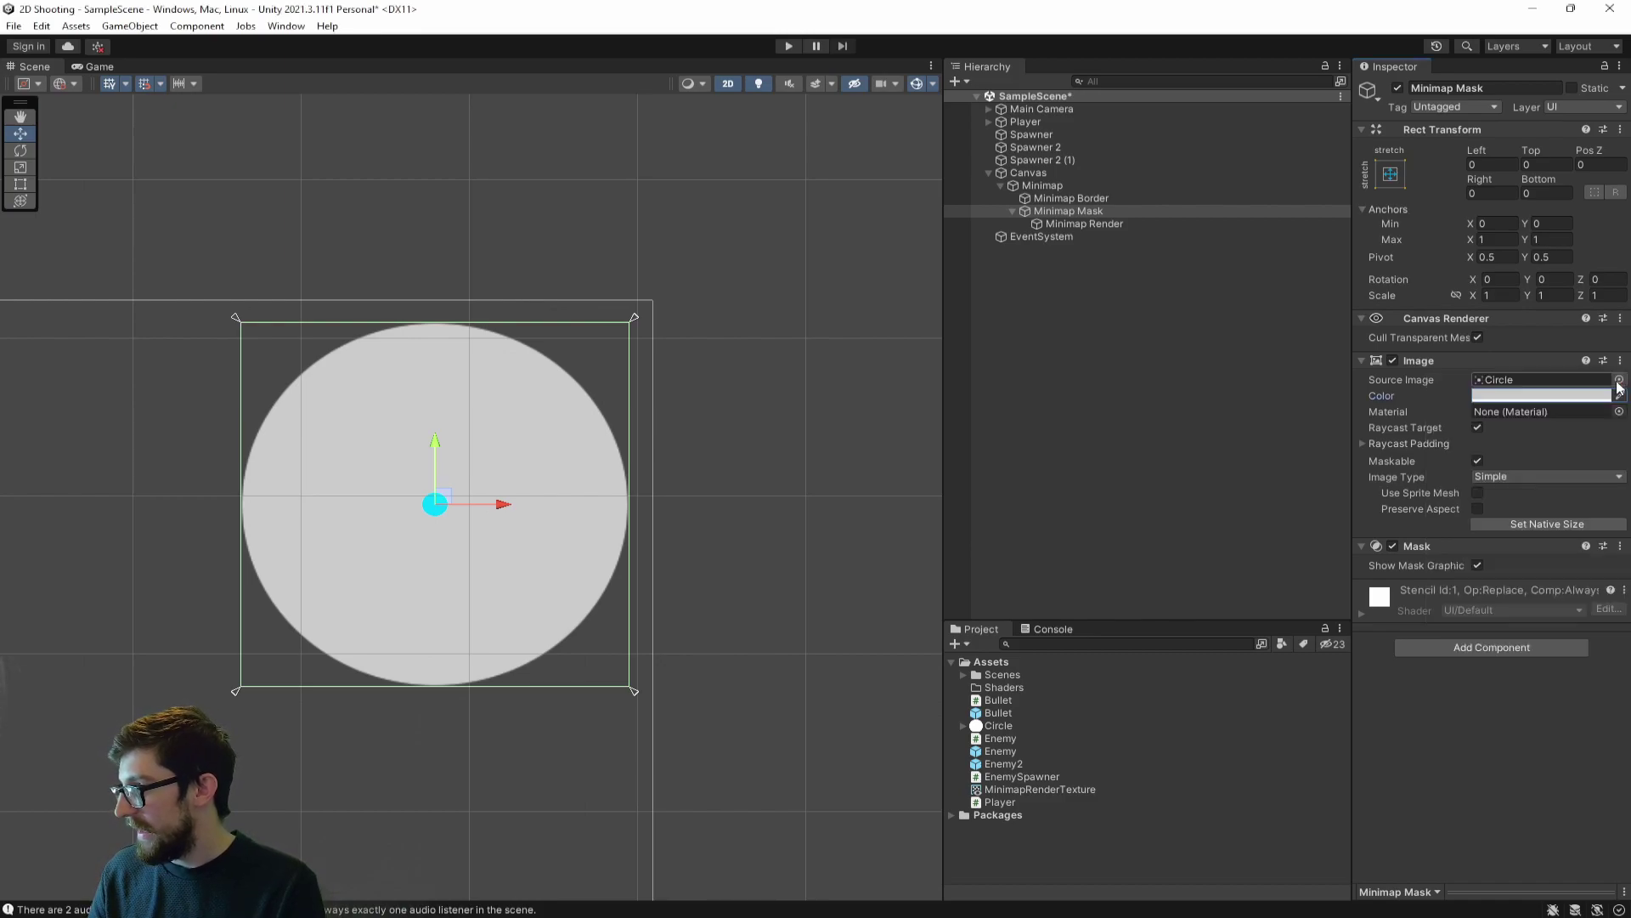
key(ctrl+s)
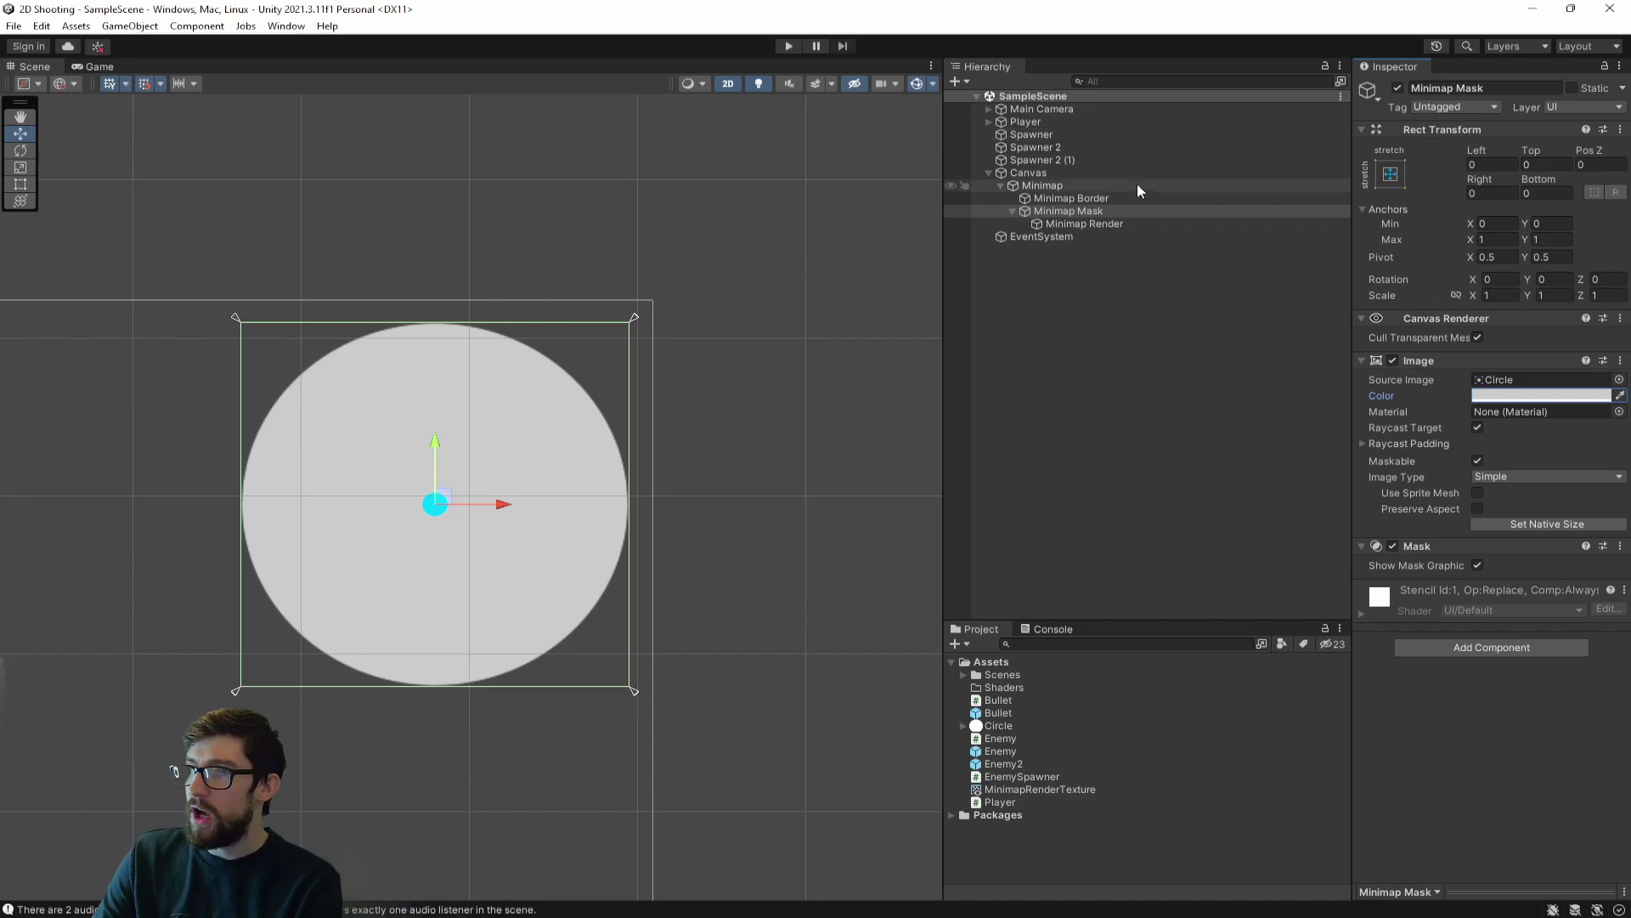
- Inset Minimap Mask by setting its Left, Top, Right and Bottom offsets to 24, and save the scene
click(1493, 163)
text(24)
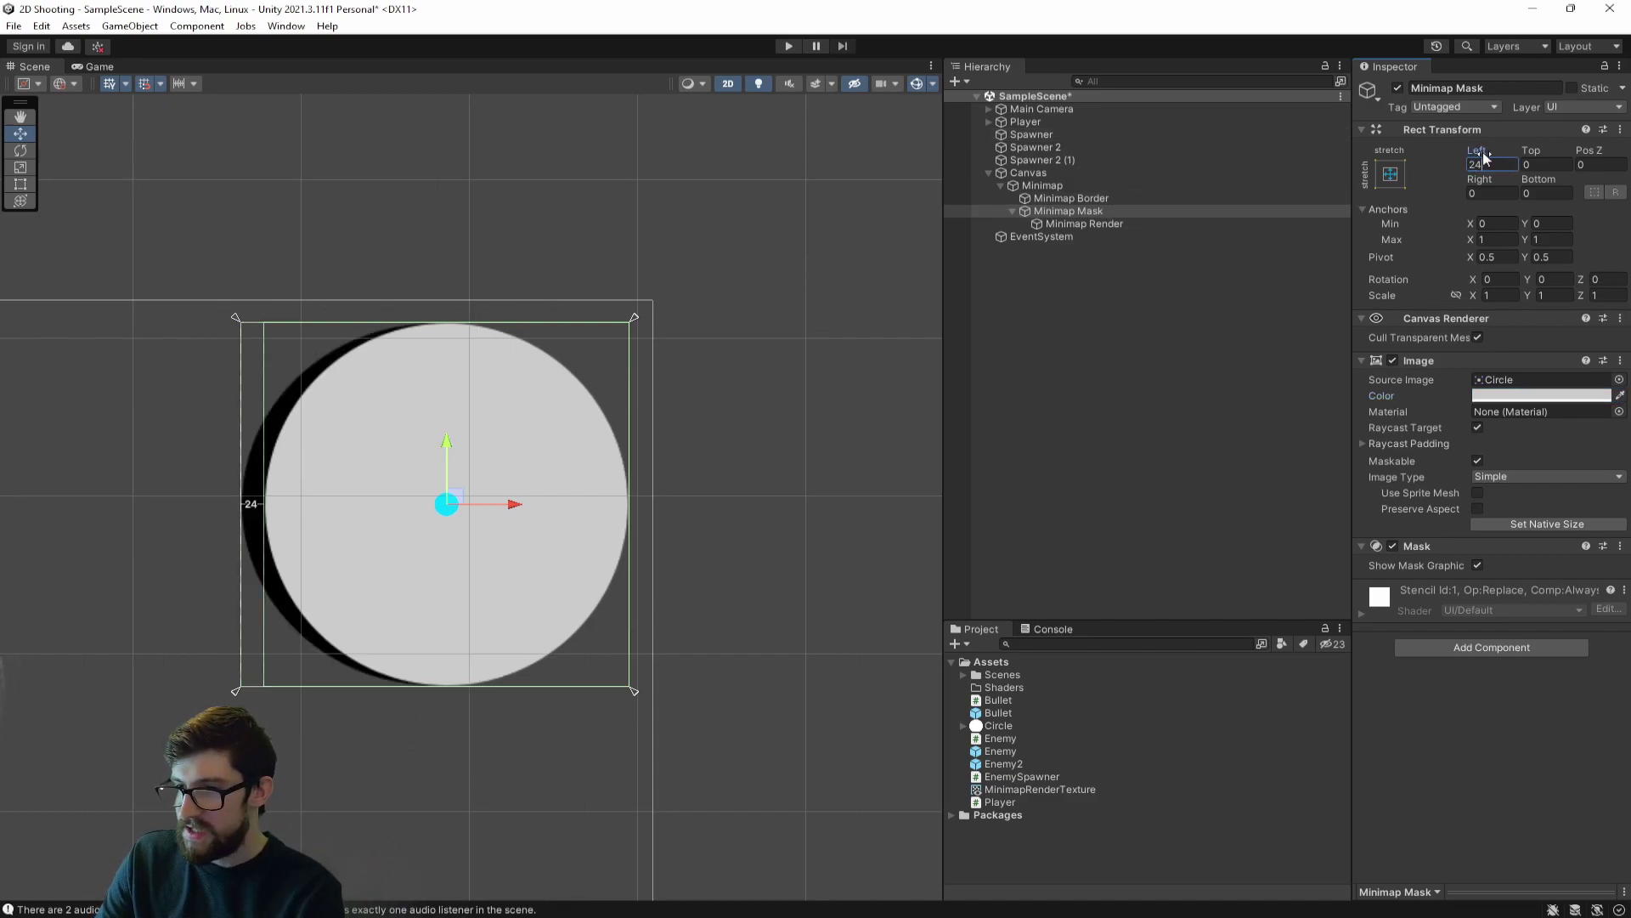
key(Tab)
text(24)
key(Tab)
text(24)
key(Tab)
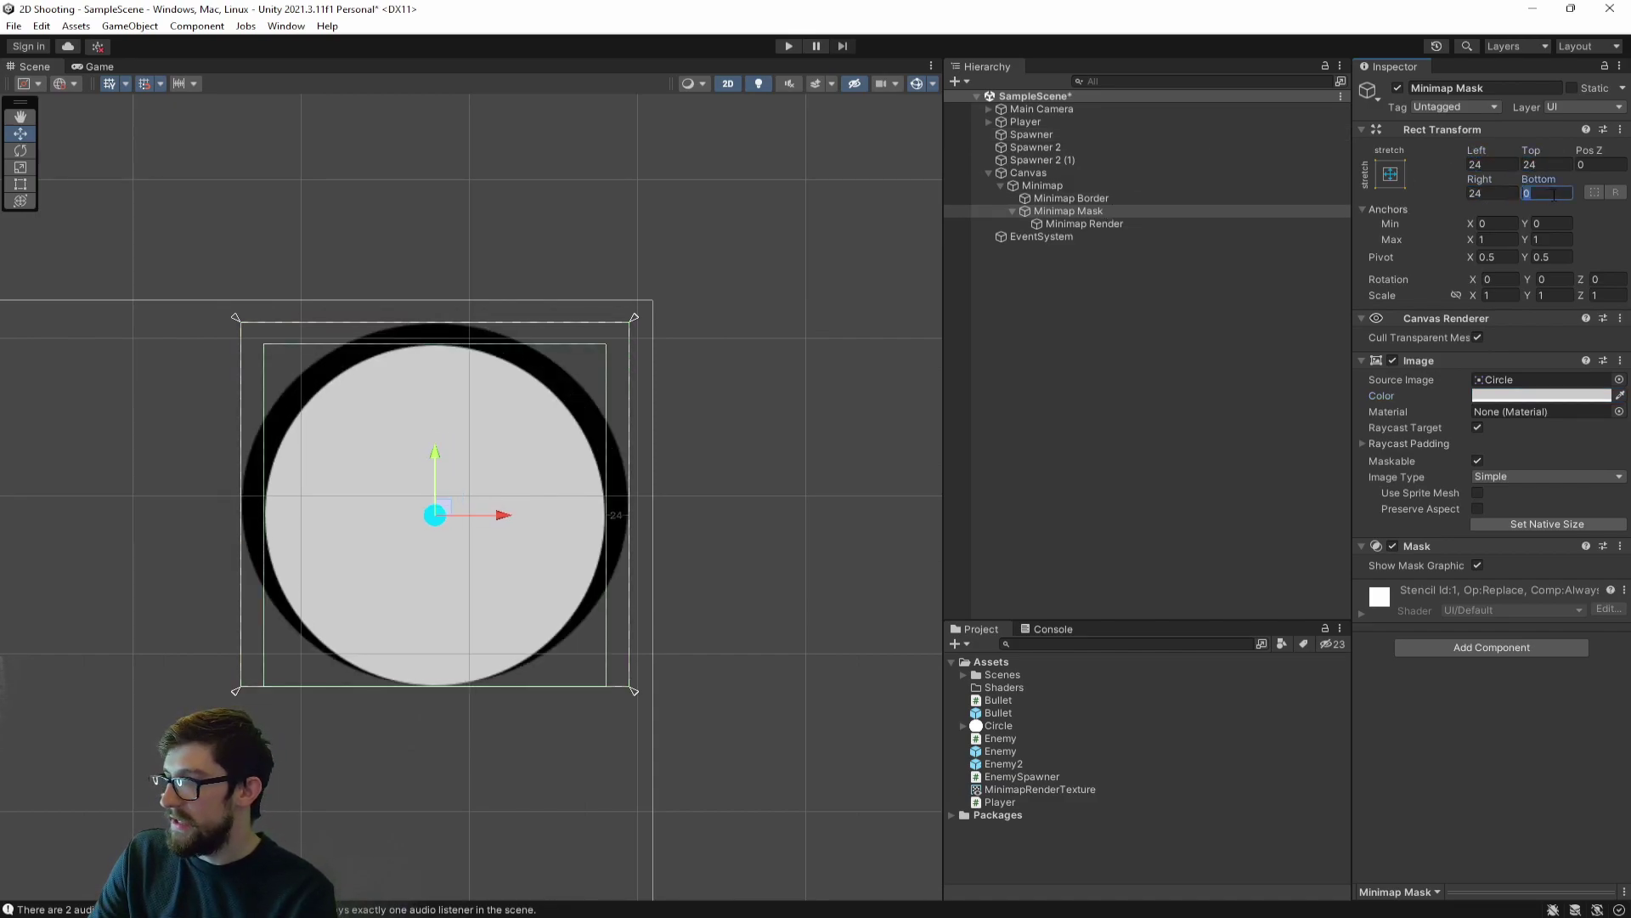
text(24)
key(ctrl+s)
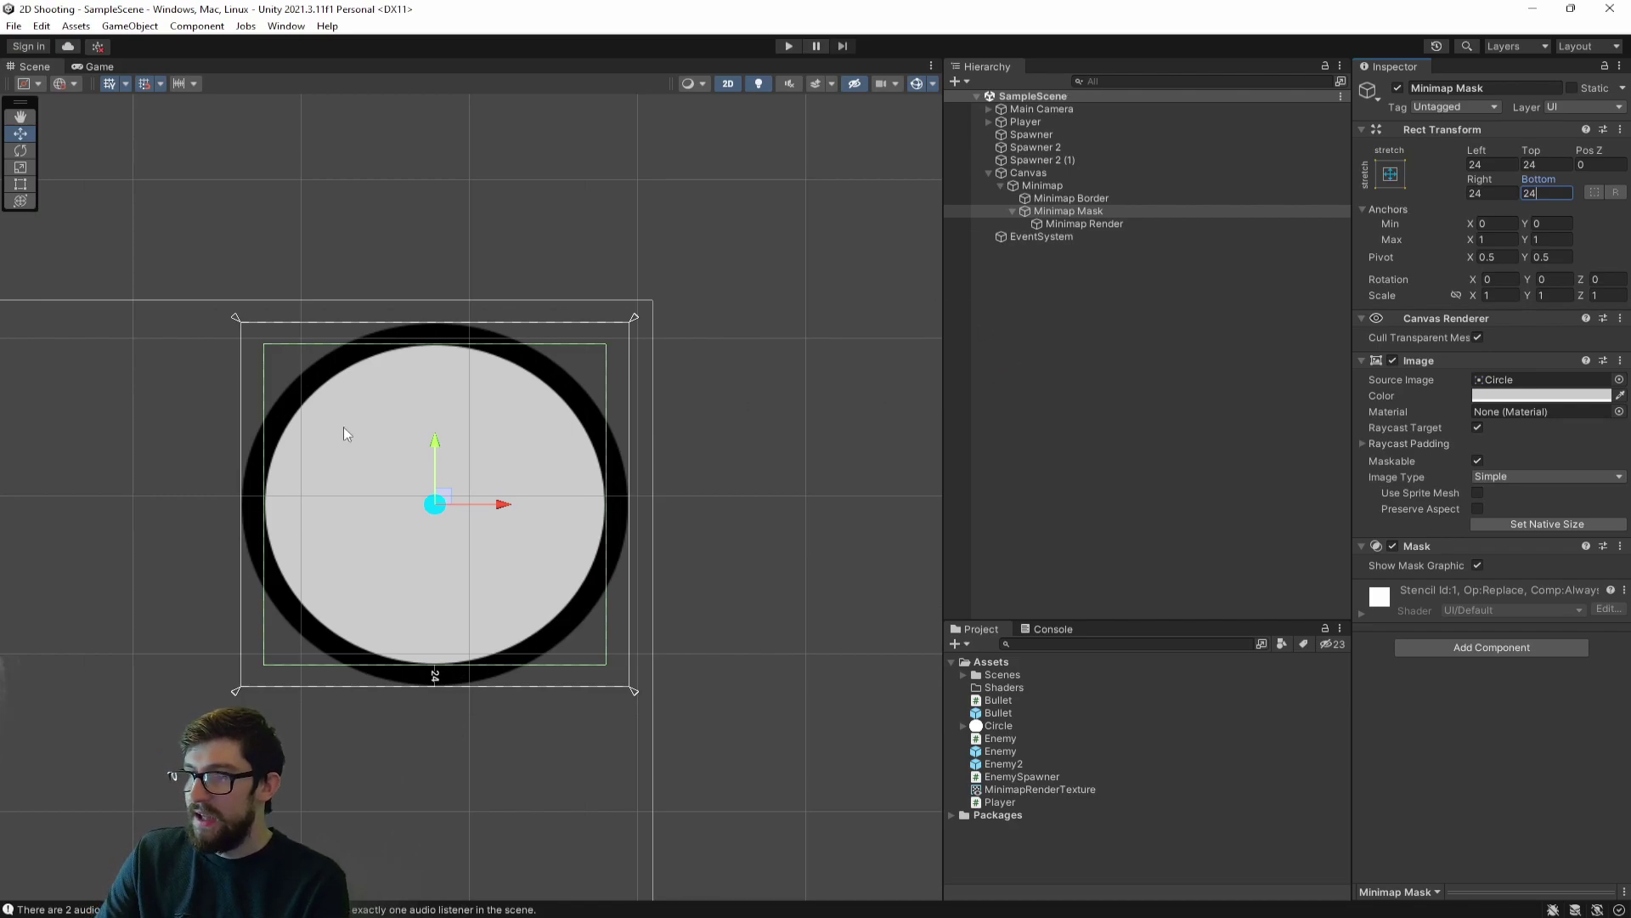
- Check the minimap in the Game view, set the Minimap Mask image color to dark gray (505050), and save the scene
click(1125, 223)
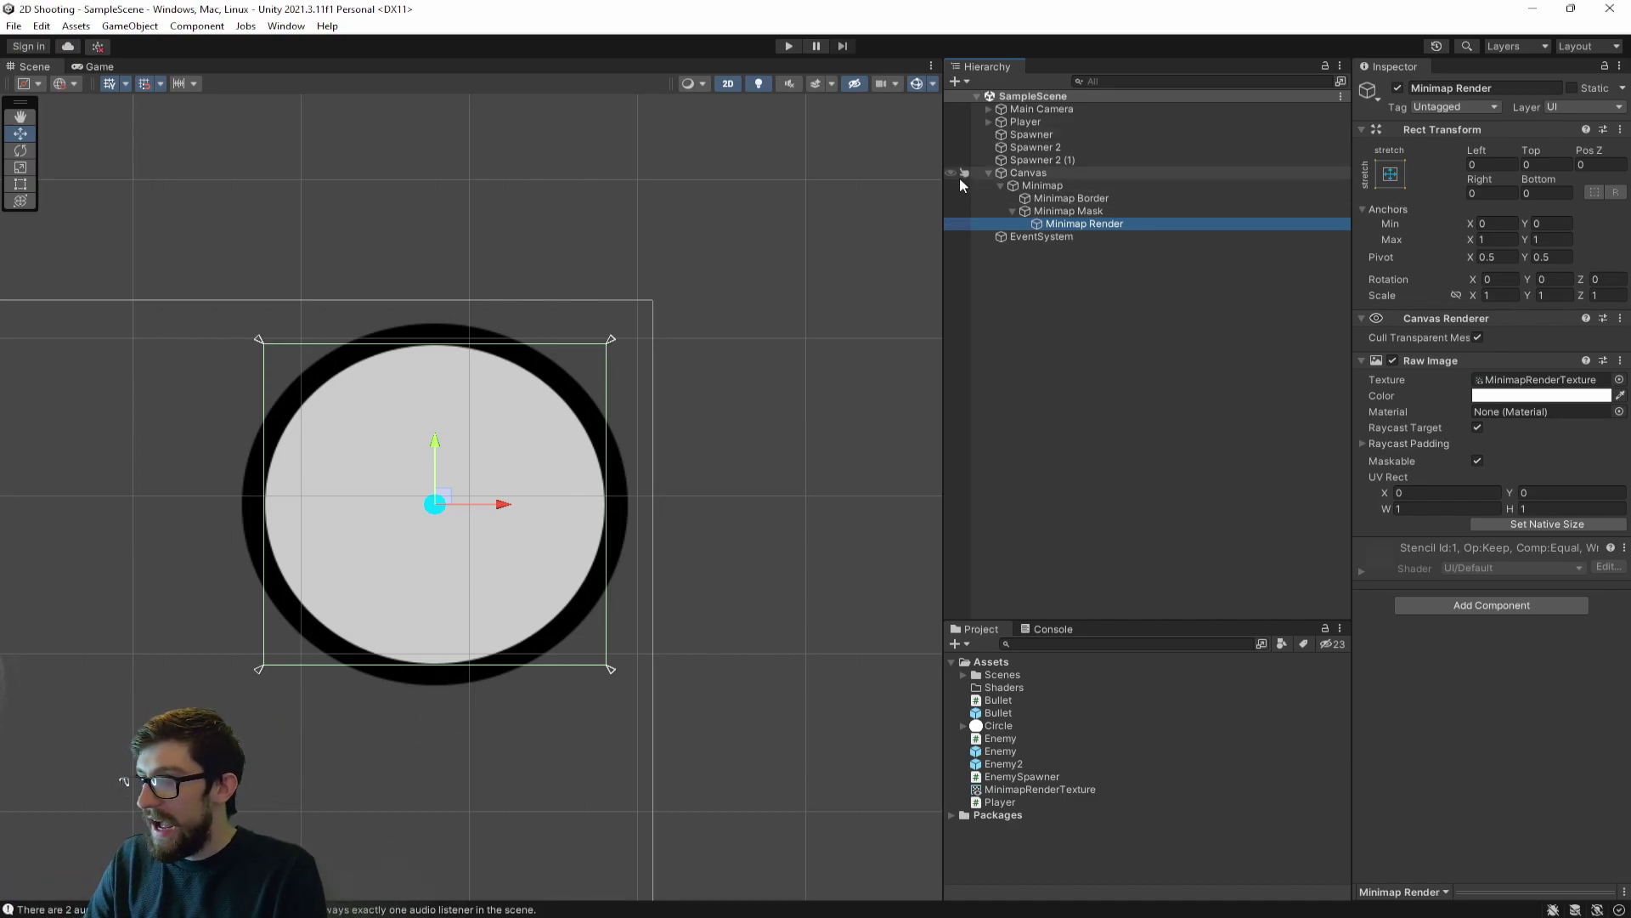
click(989, 173)
click(92, 66)
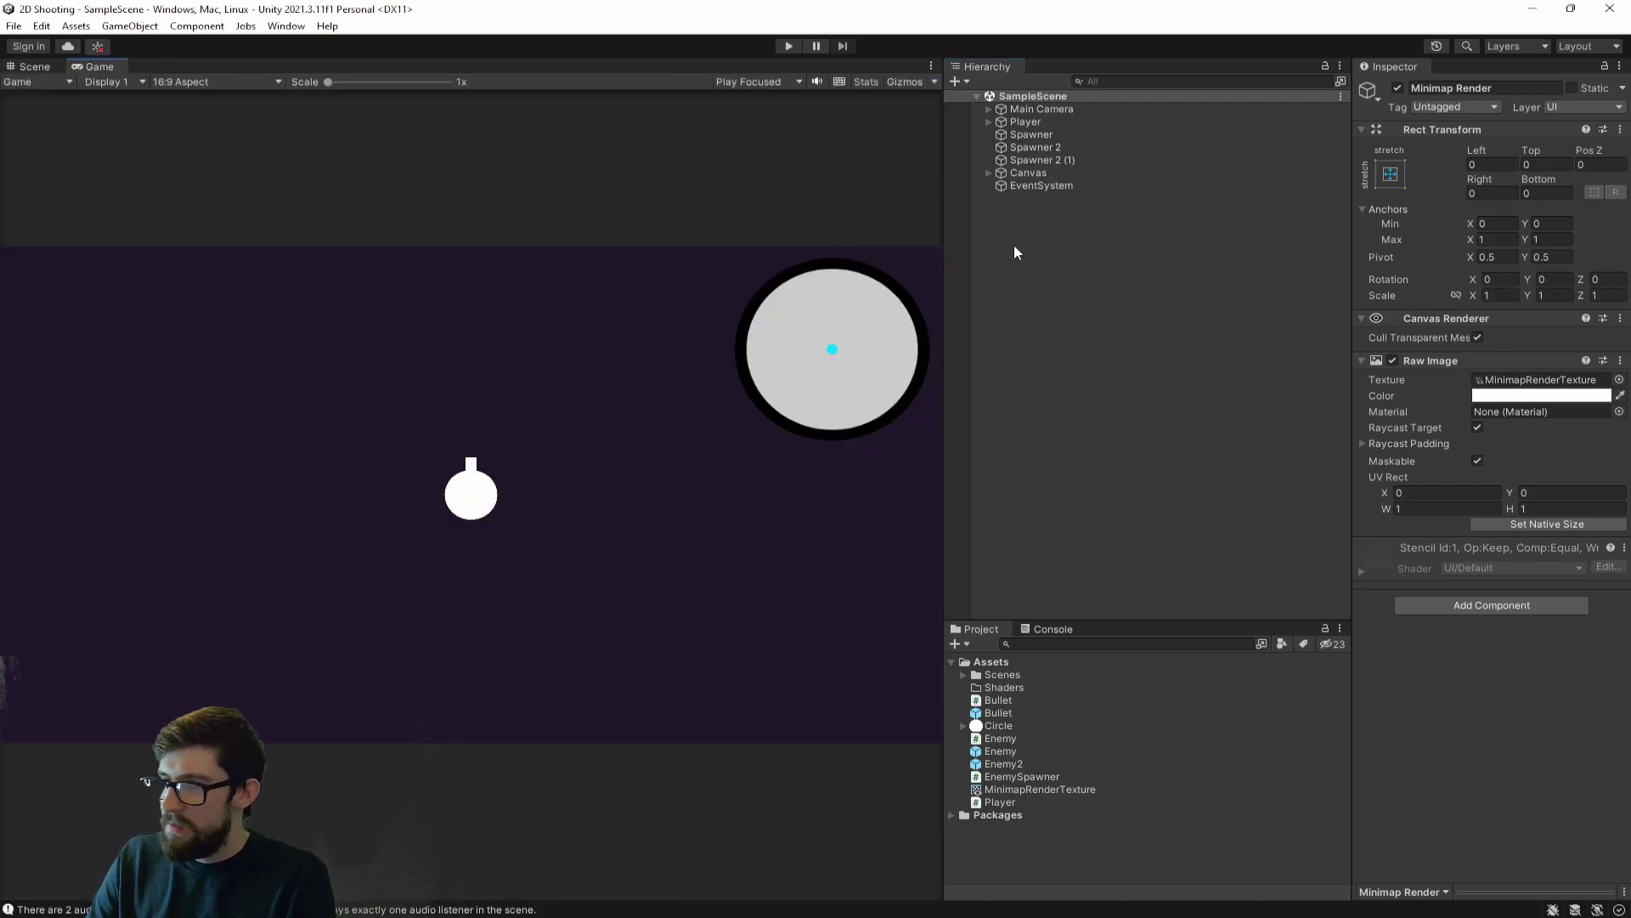
click(989, 173)
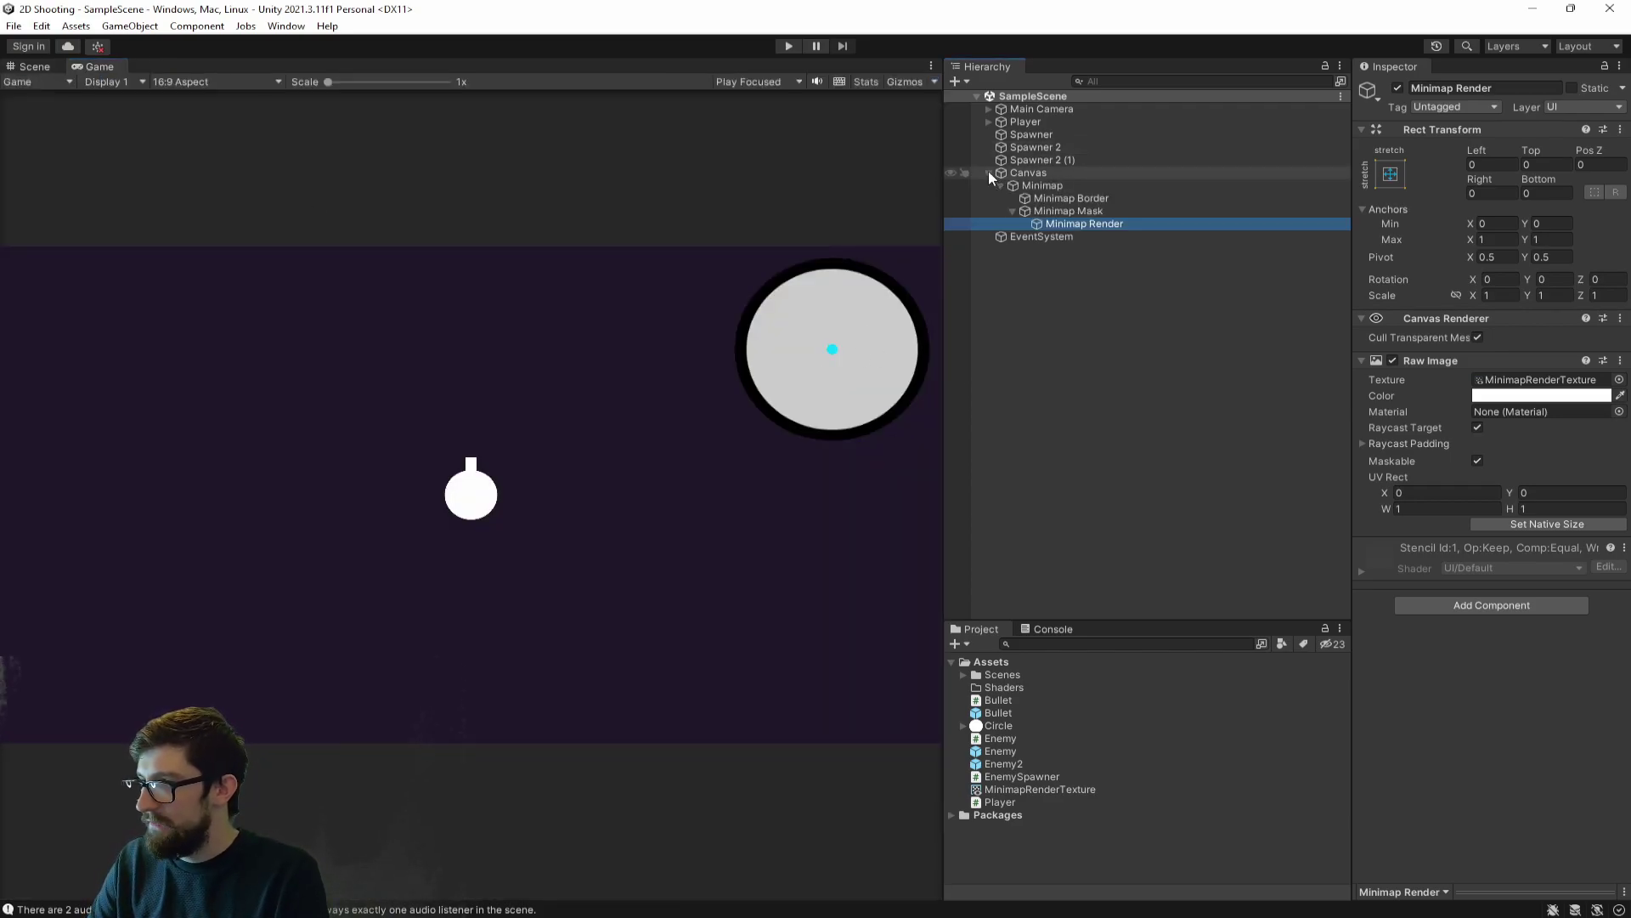
click(1067, 212)
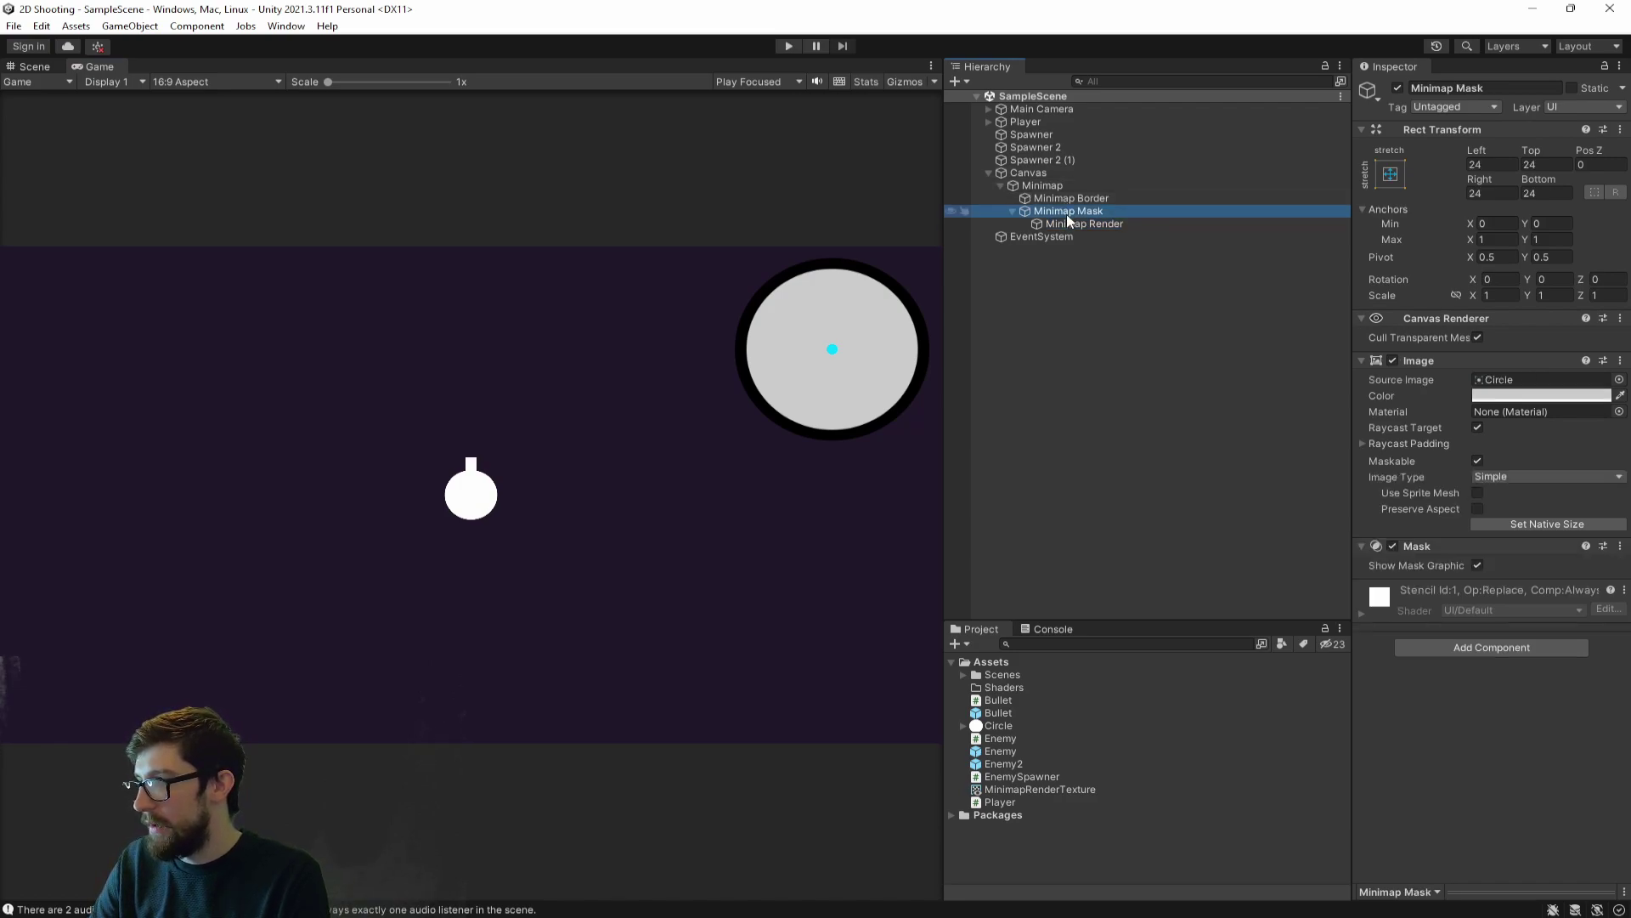
click(1509, 397)
drag(1482, 493, 1467, 536)
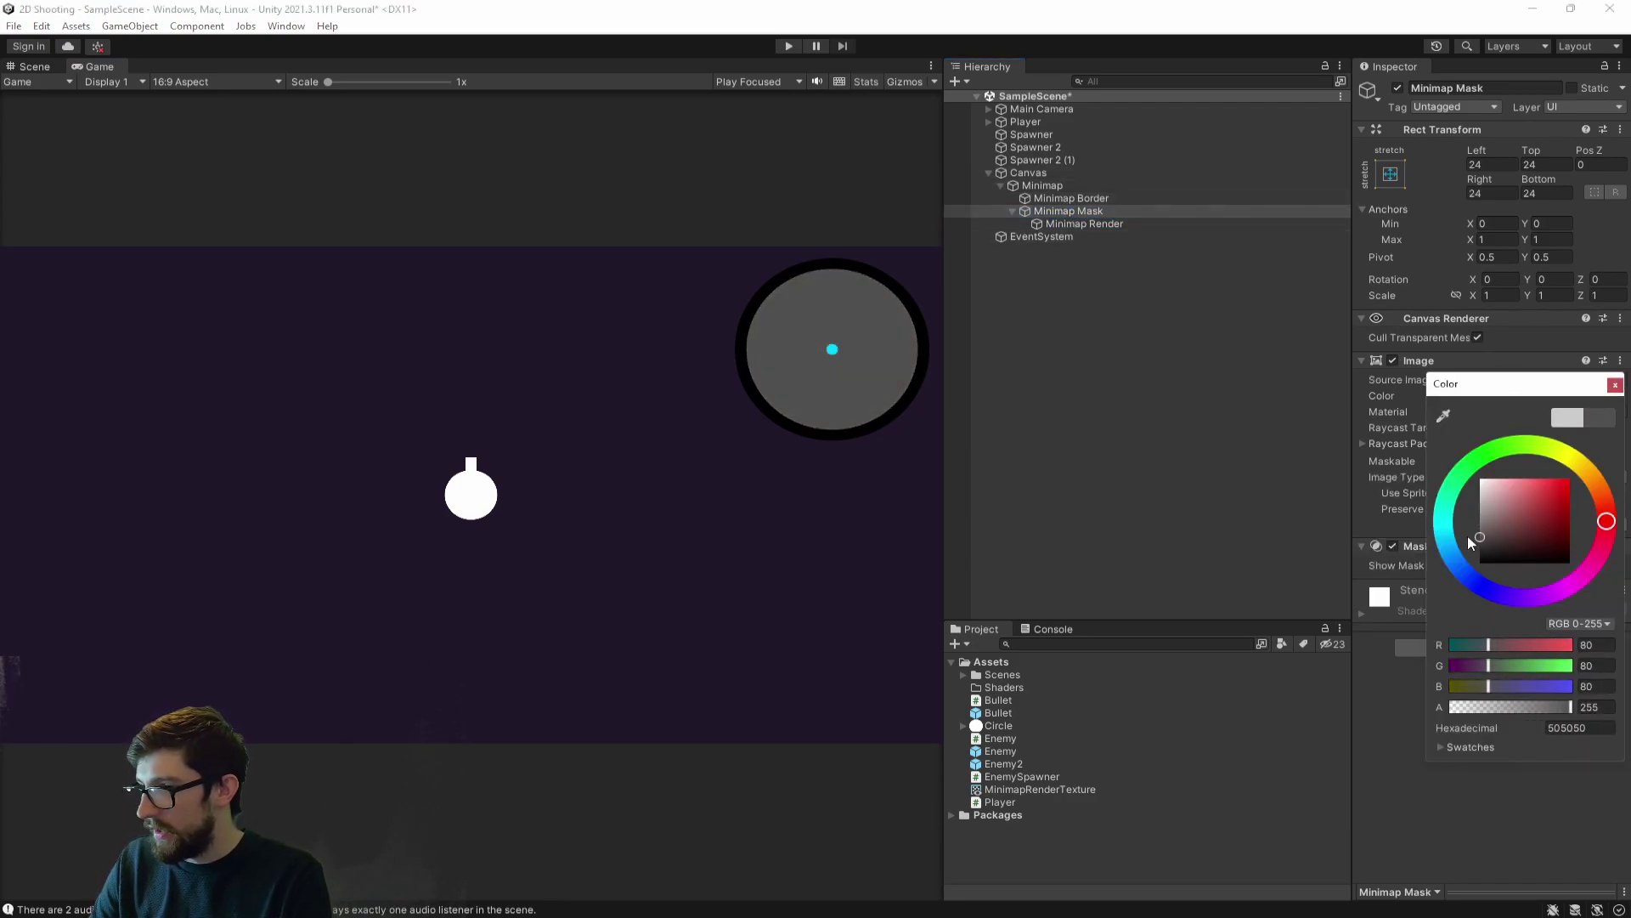
click(1614, 385)
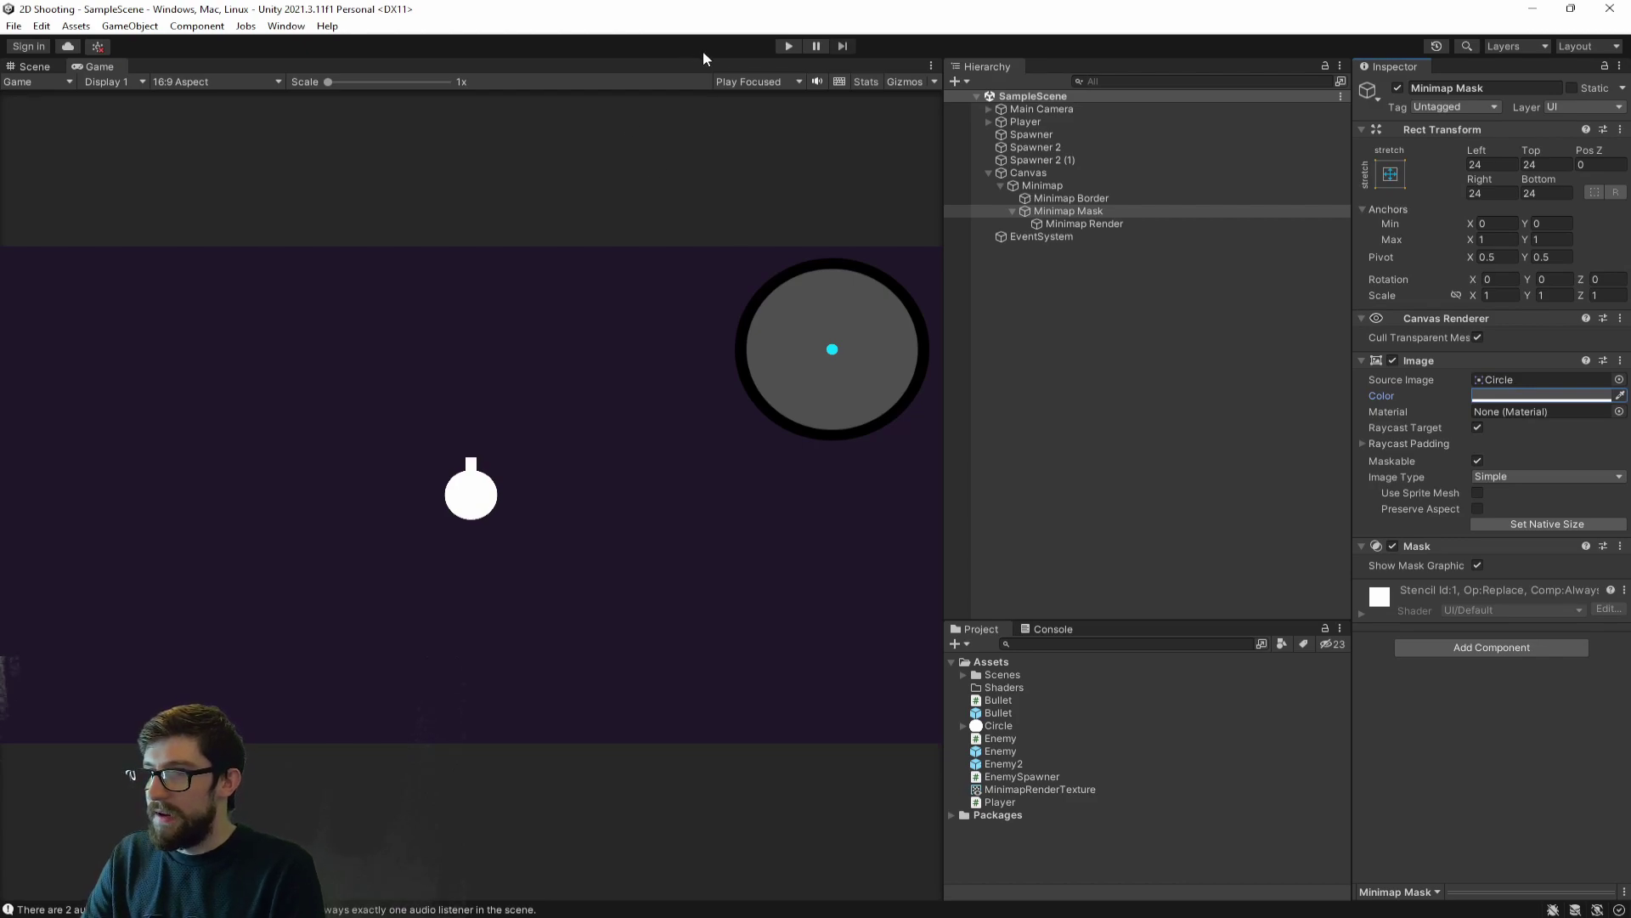
- Play the game, move the player around to check the player and enemy markers on the minimap, and stop play mode
click(789, 46)
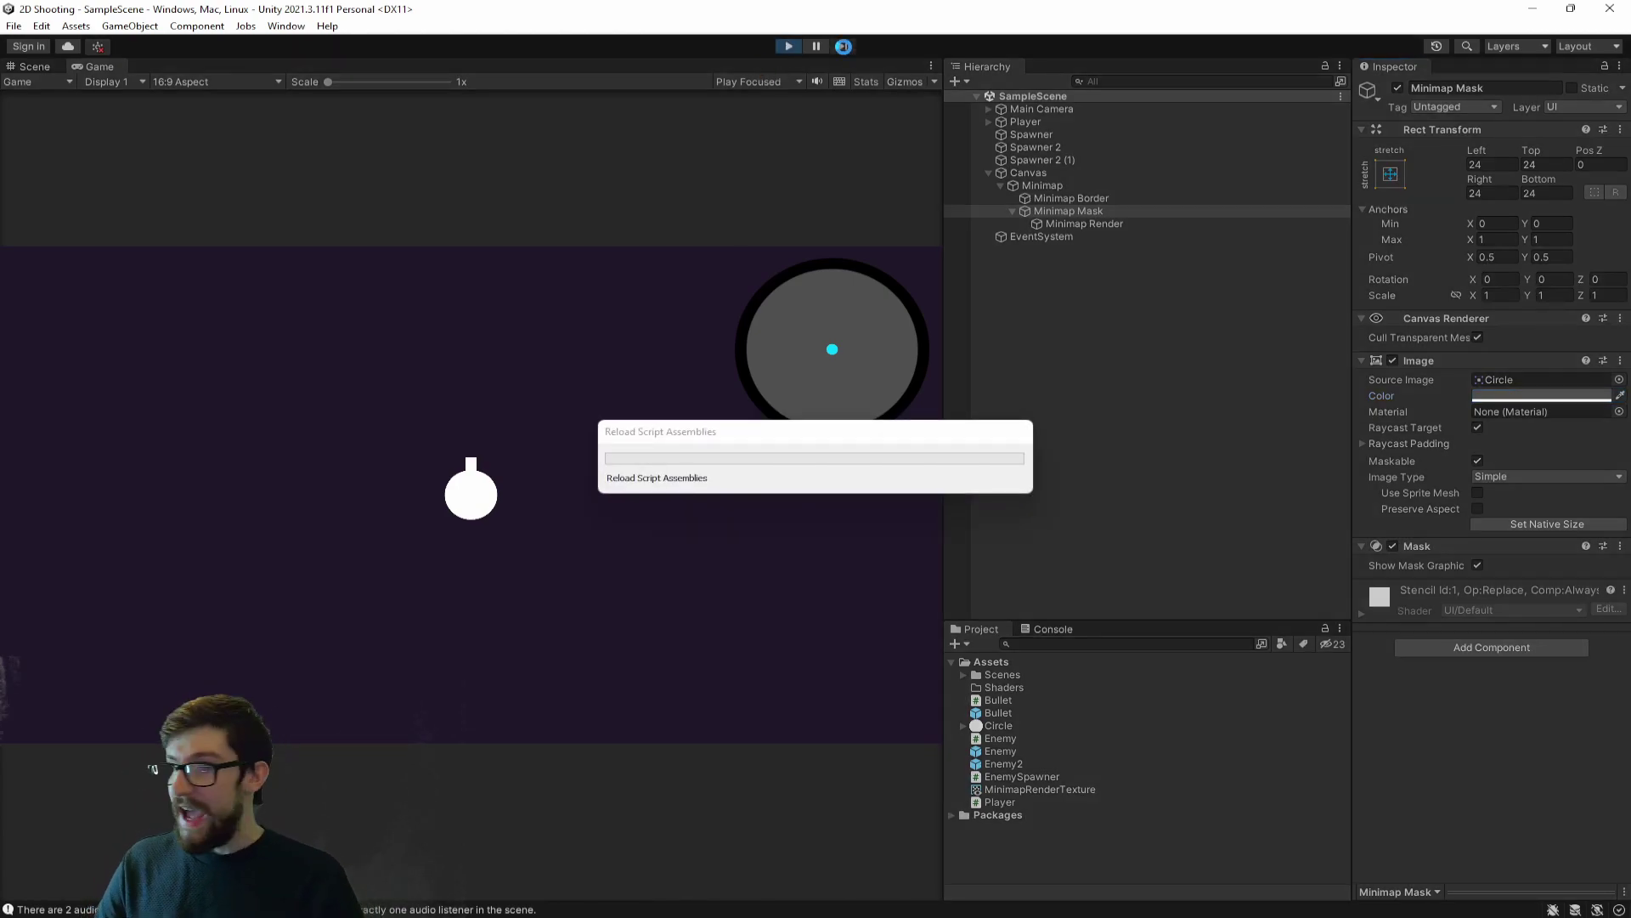
key(s)
key(d)
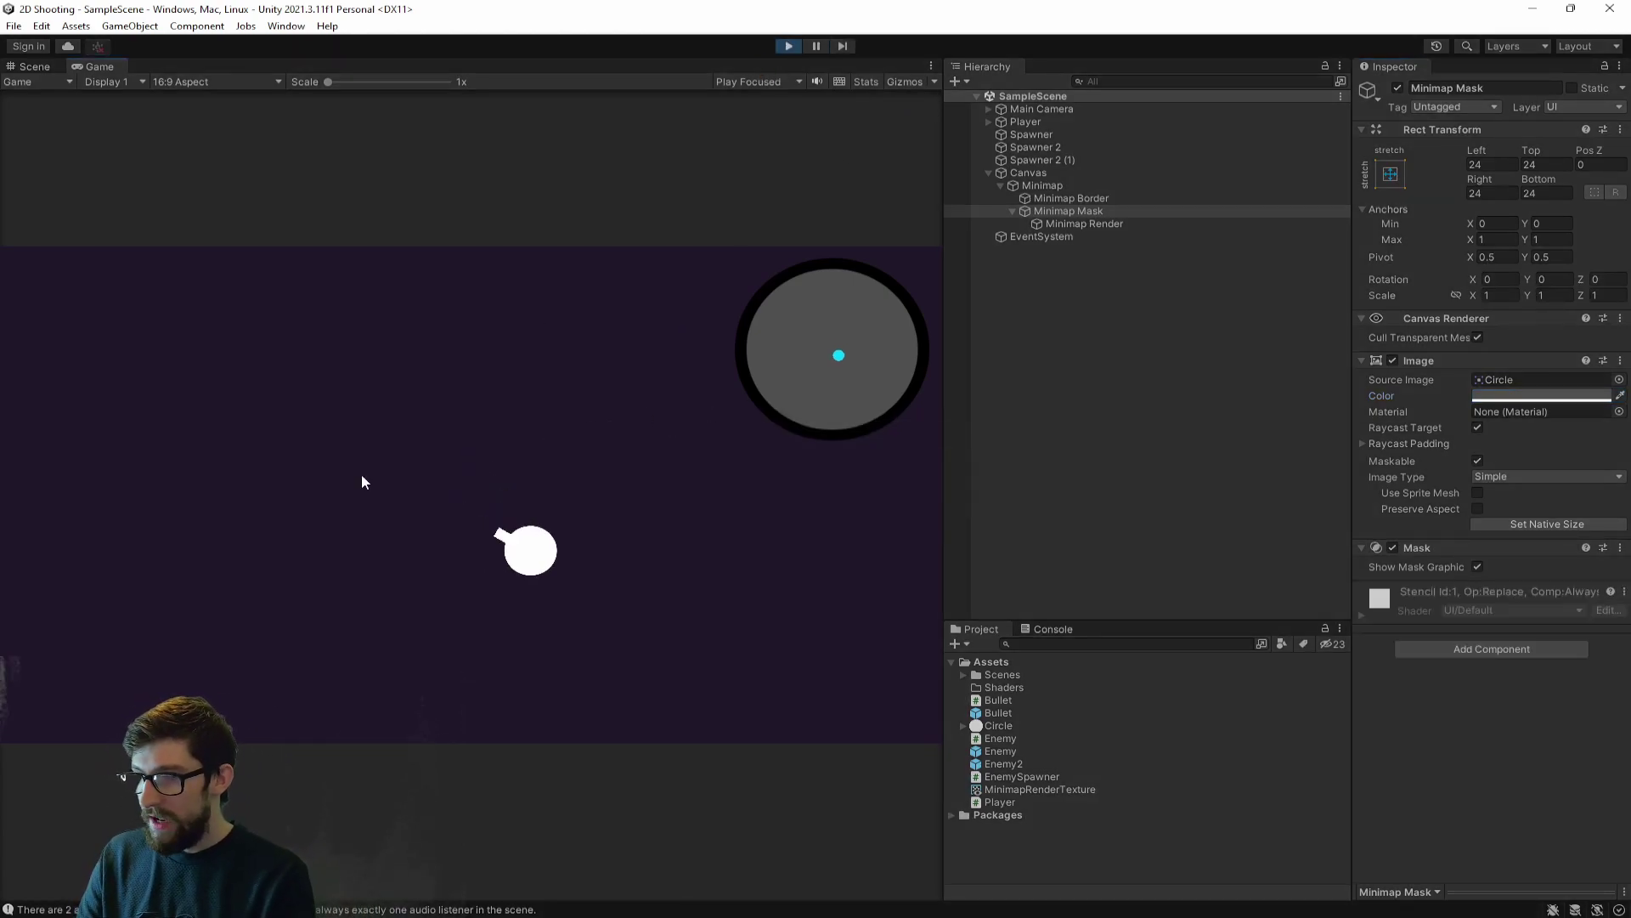
key(w)
key(d)
key(a)
key(s)
key(d)
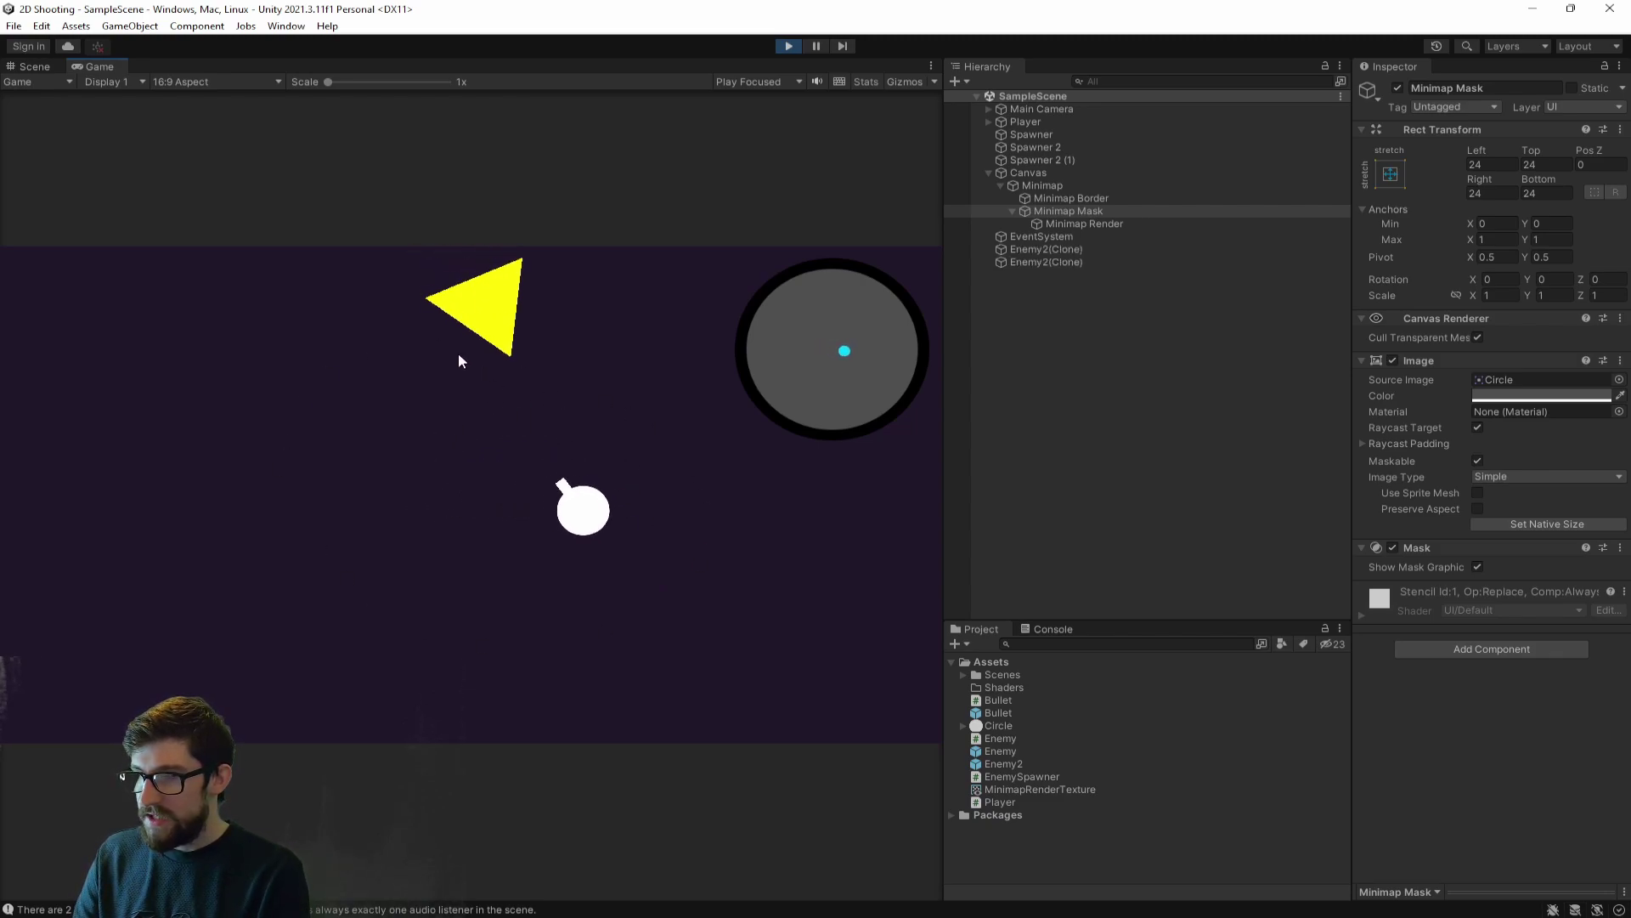
key(s)
key(a)
key(d)
key(w)
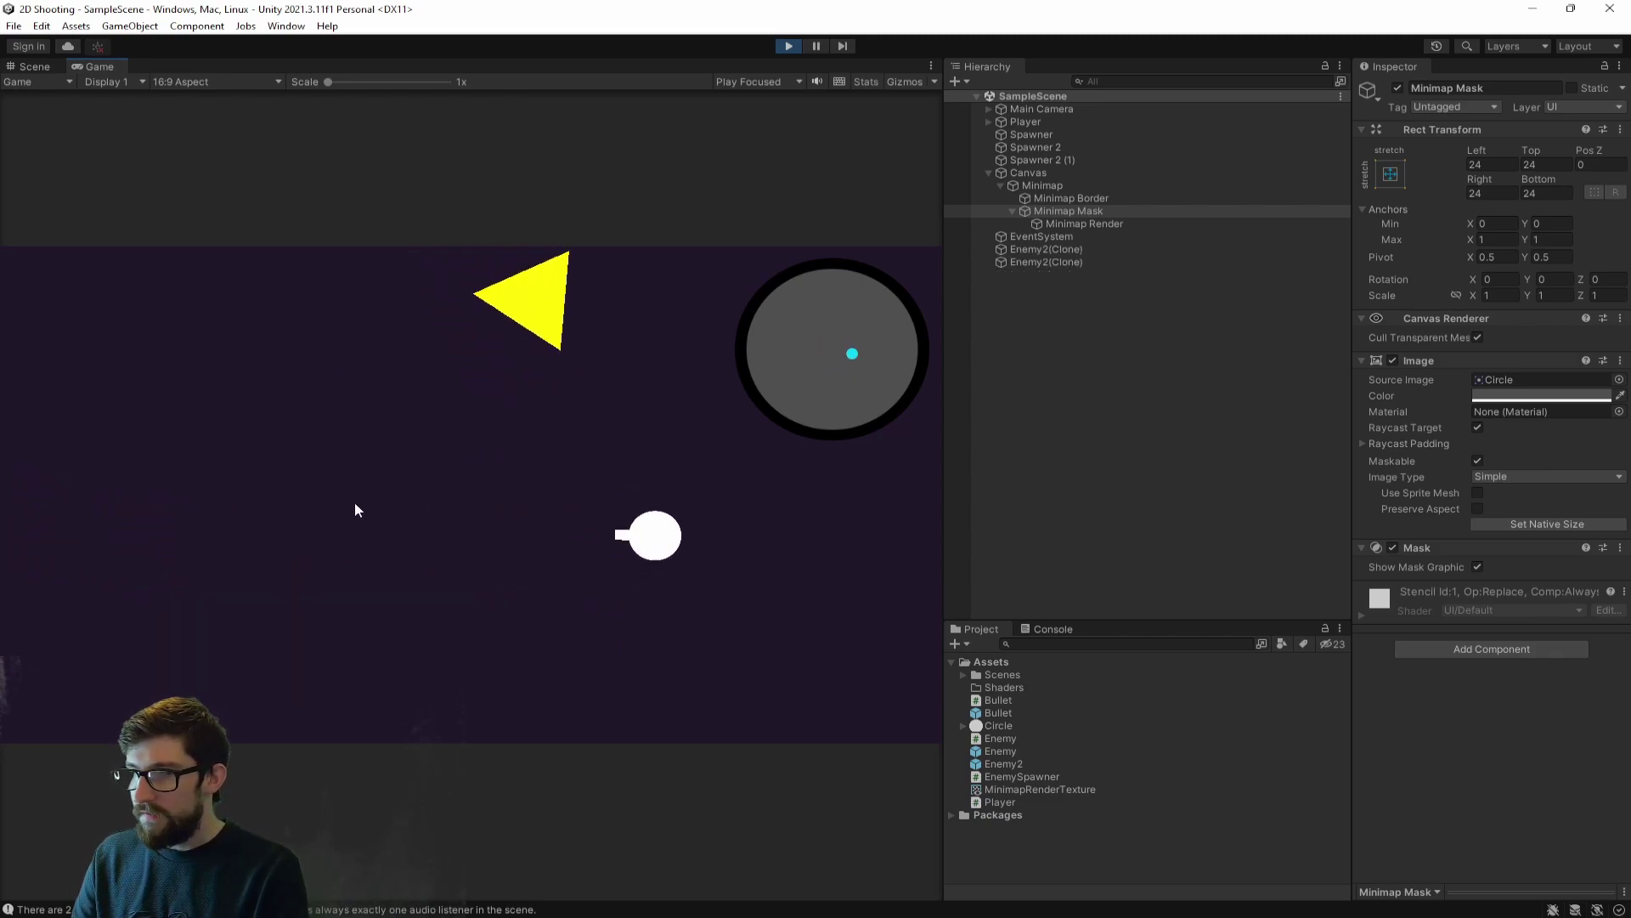
key(s)
key(a)
key(d)
key(w)
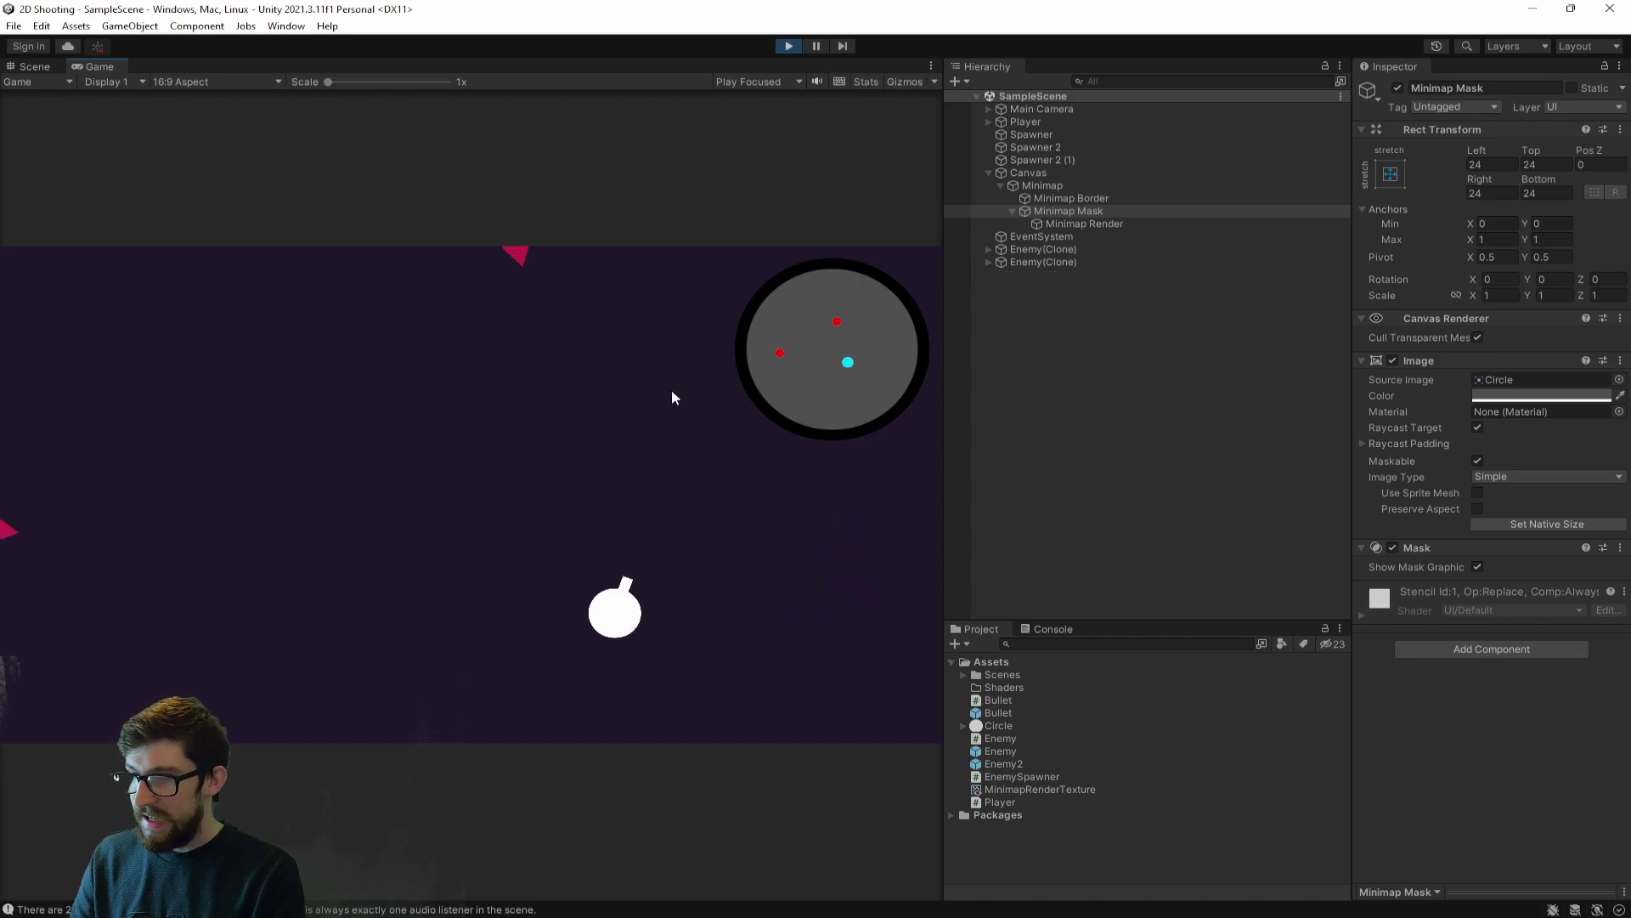
key(w)
key(d)
key(s)
key(a)
key(s)
key(d)
key(d)
key(w)
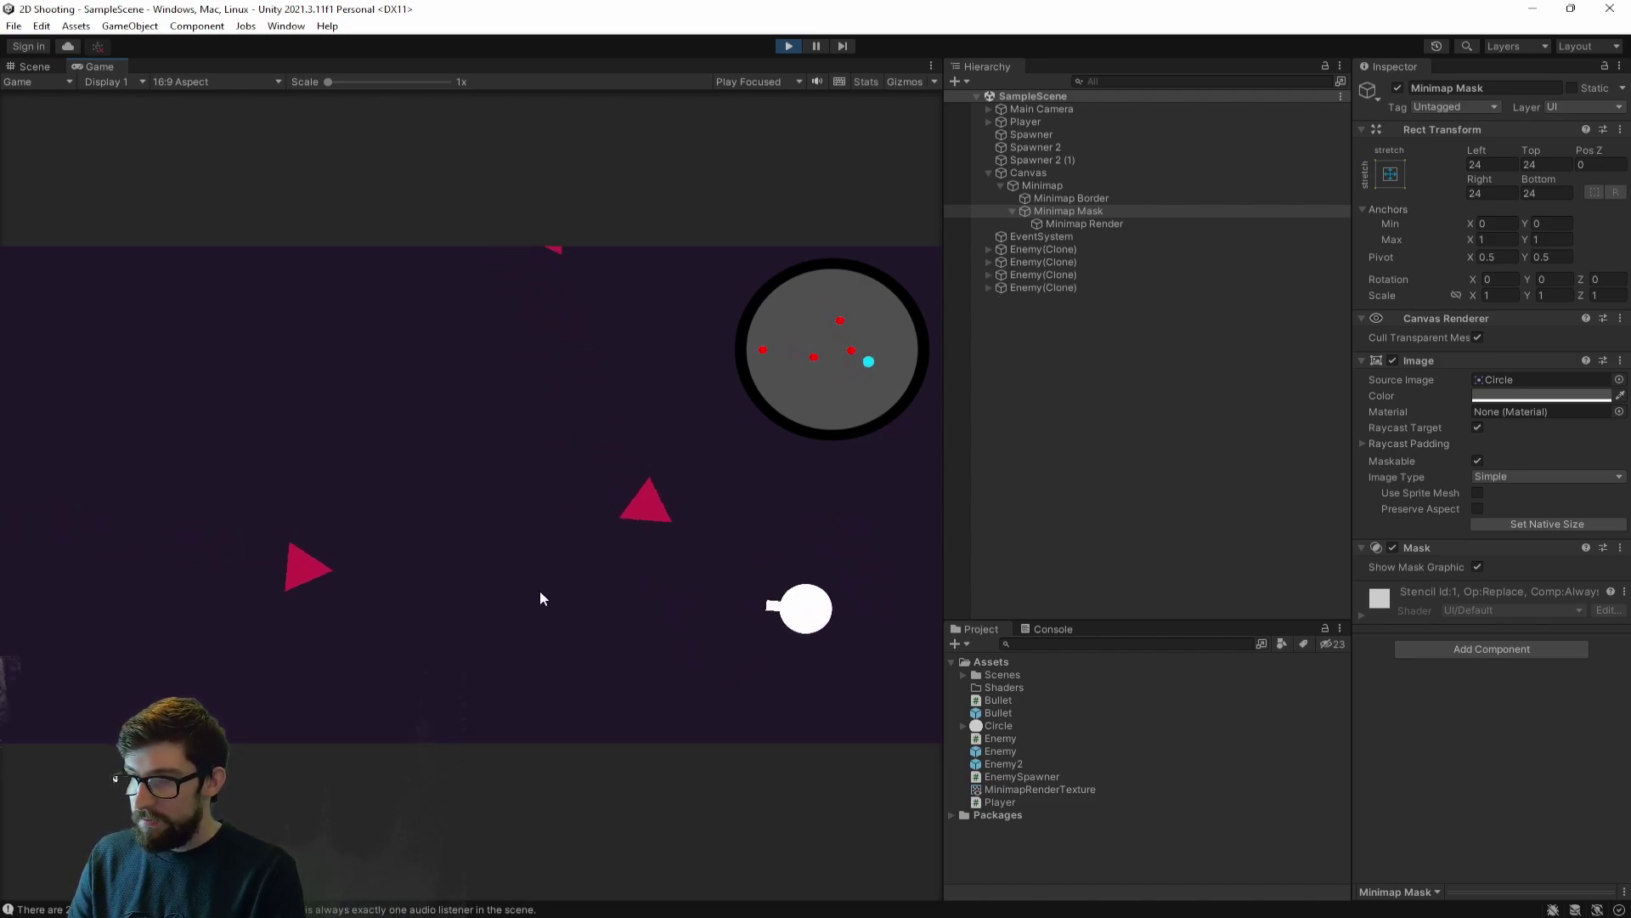
key(d)
key(w)
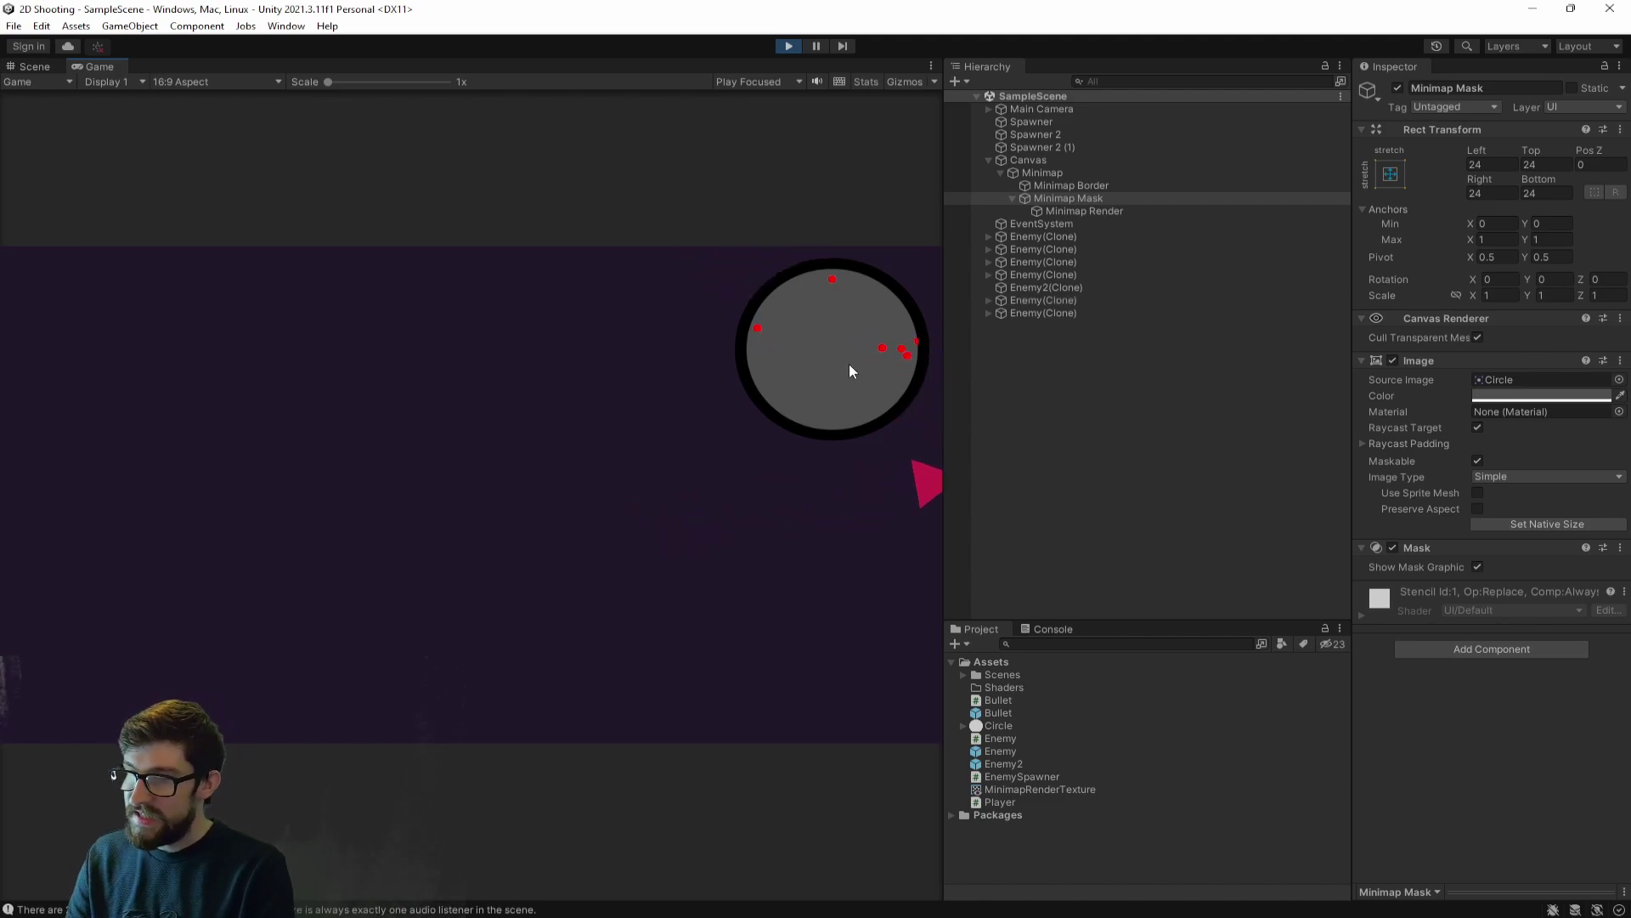
click(789, 47)
- Open the Enemy2 prefab for editing and set its X and Y scale to 1
click(1011, 751)
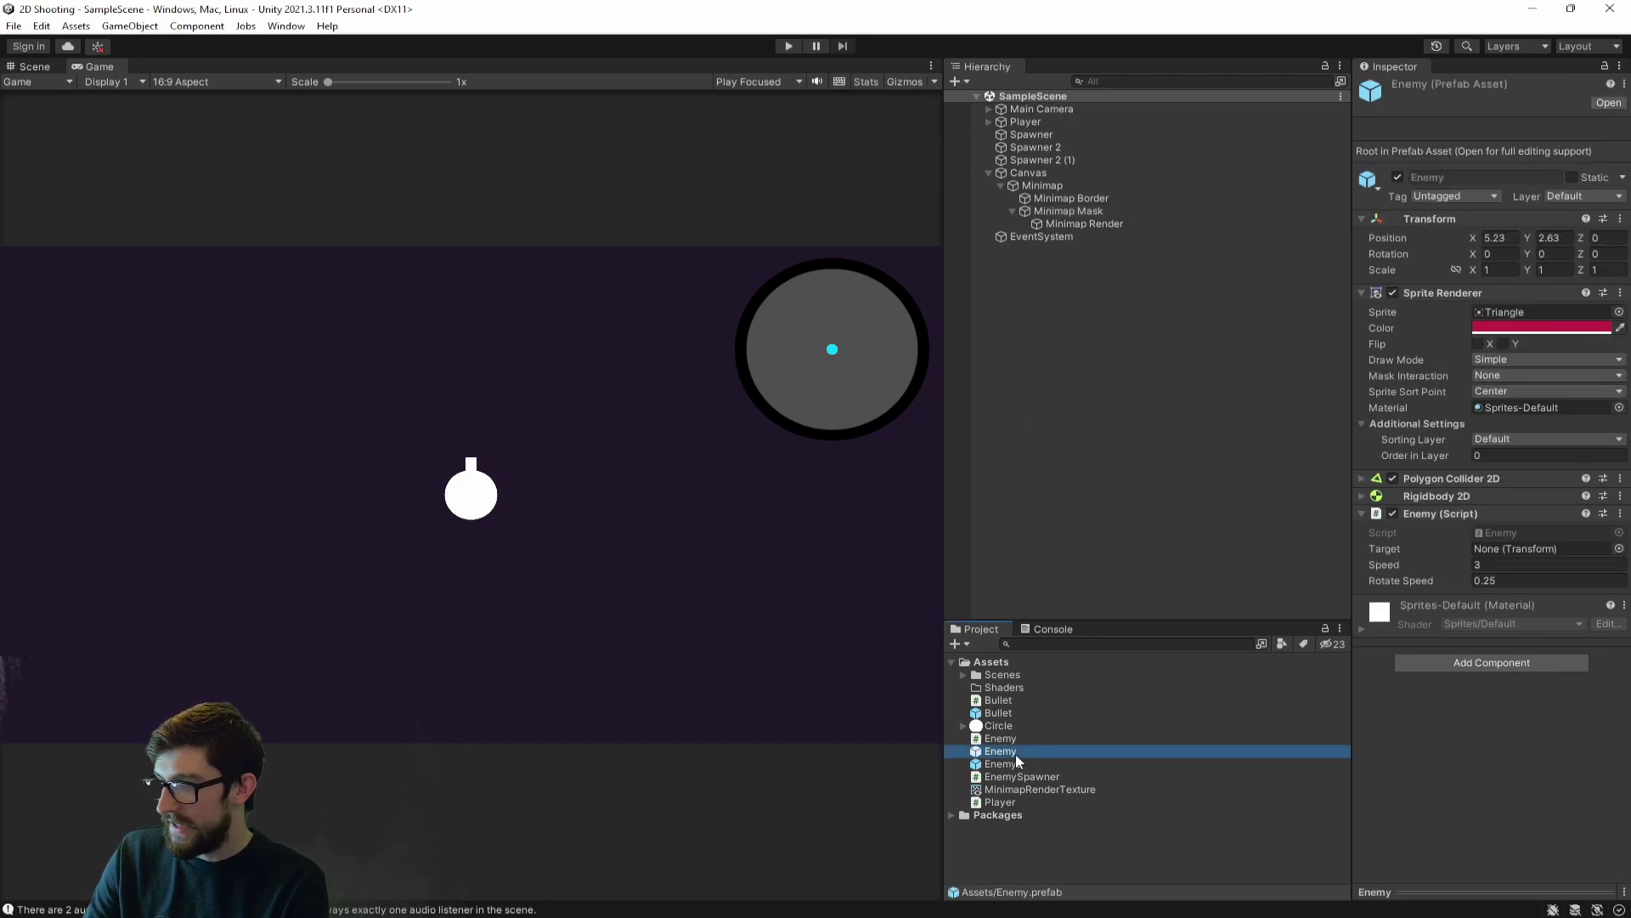
double_click(1016, 764)
click(1499, 180)
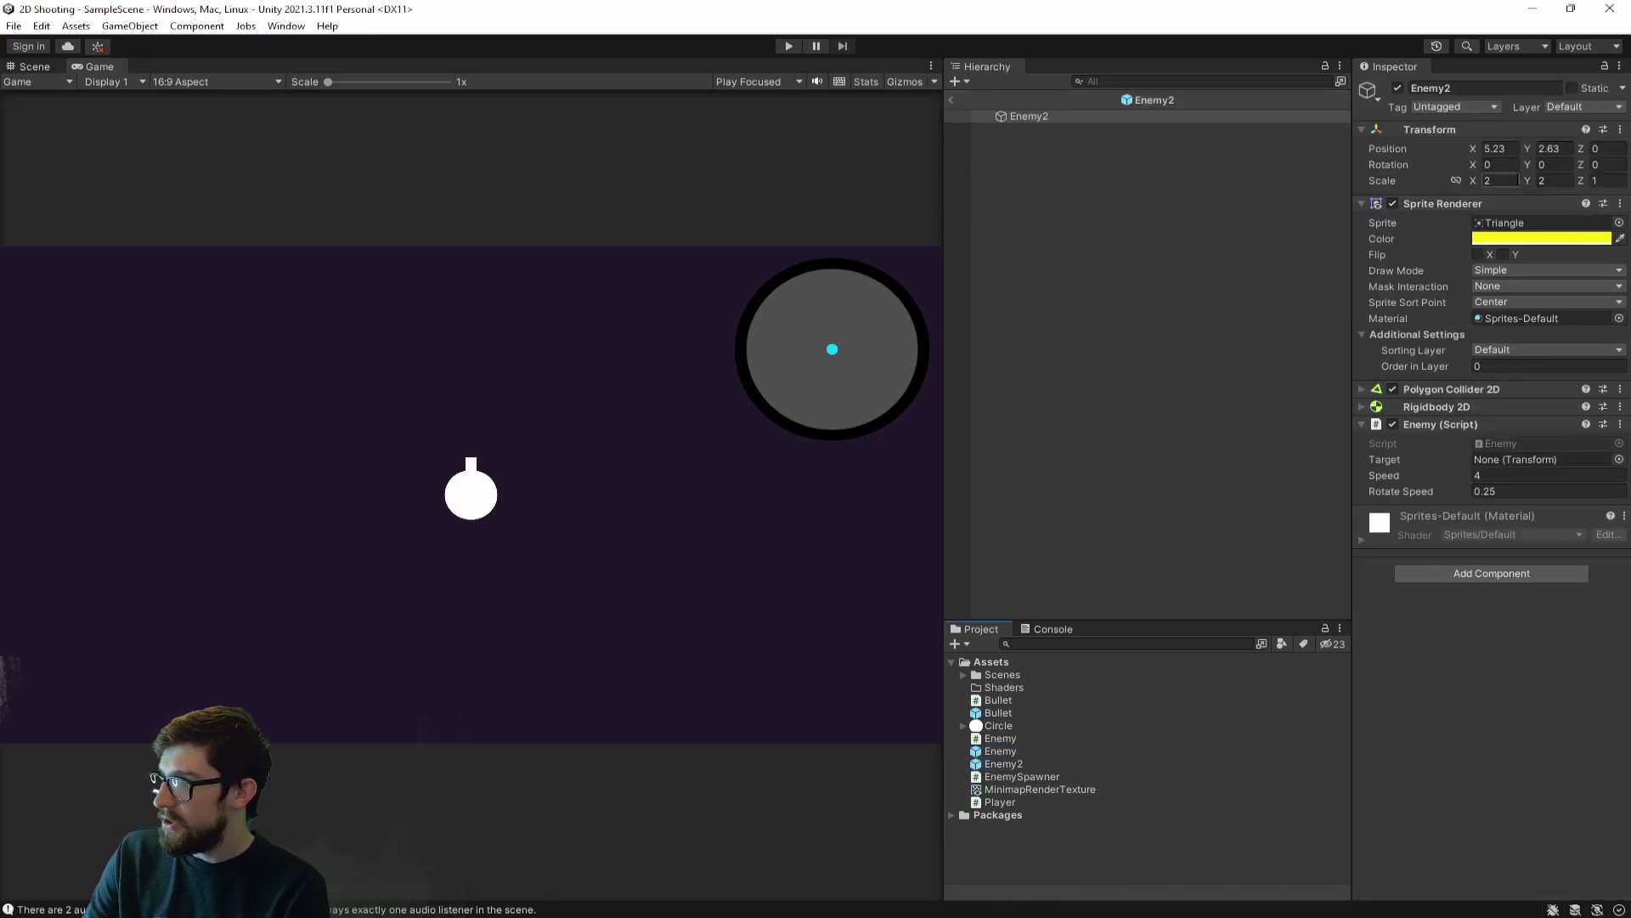
text(1)
click(1546, 181)
text(1)
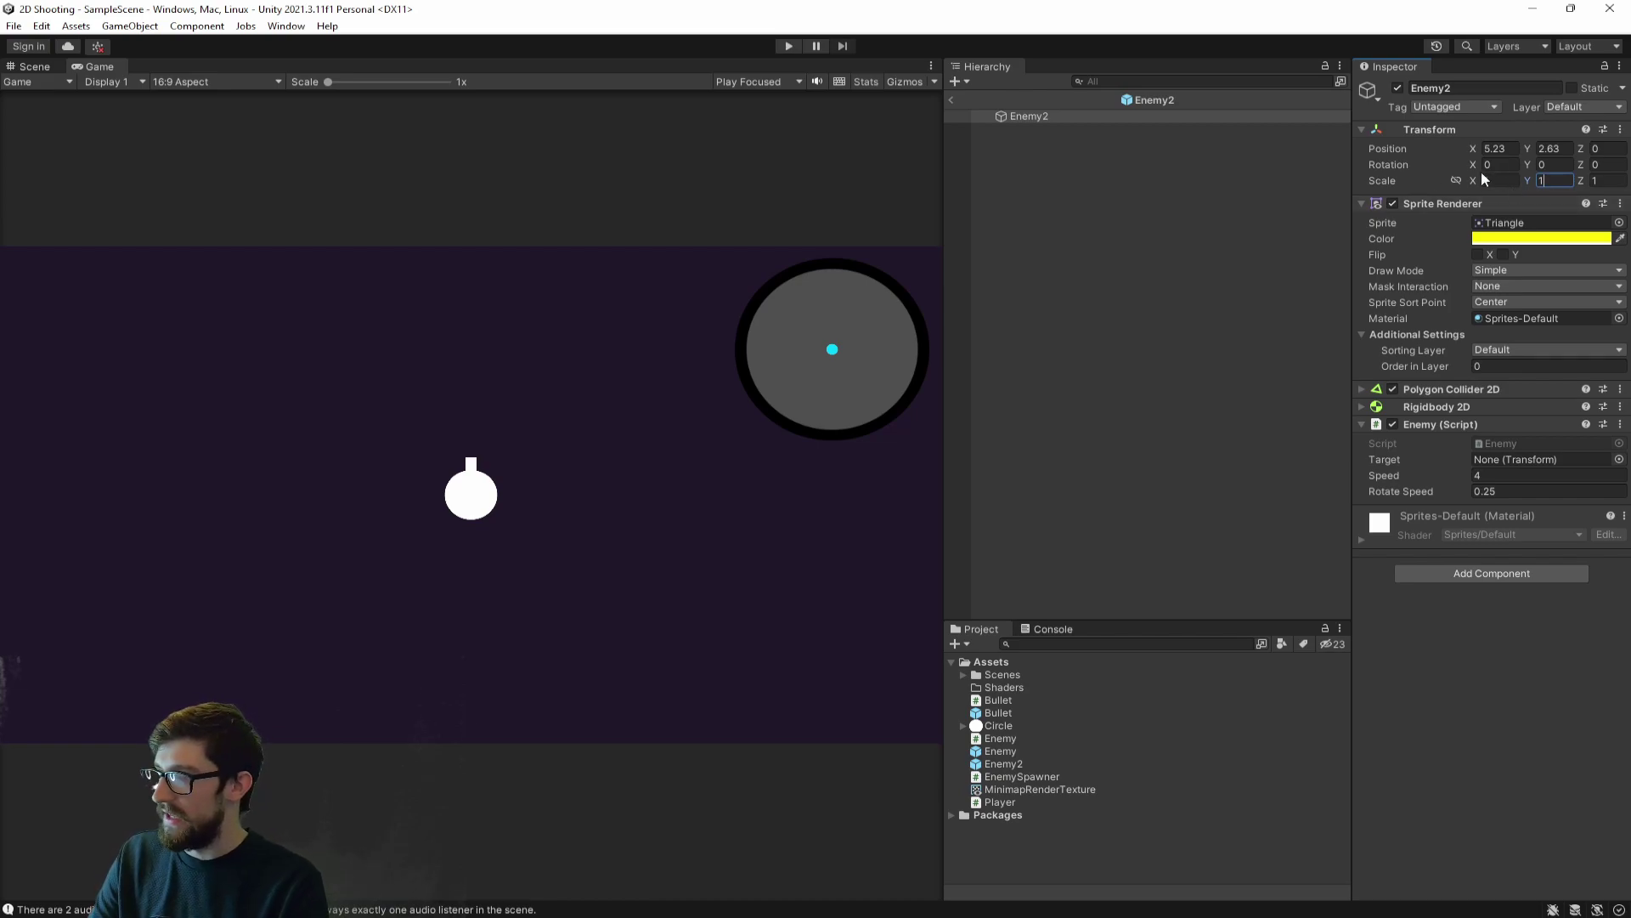
- Set the Enemy2 prefab's X and Y position to 0 and select its root object in the hierarchy
text(0)
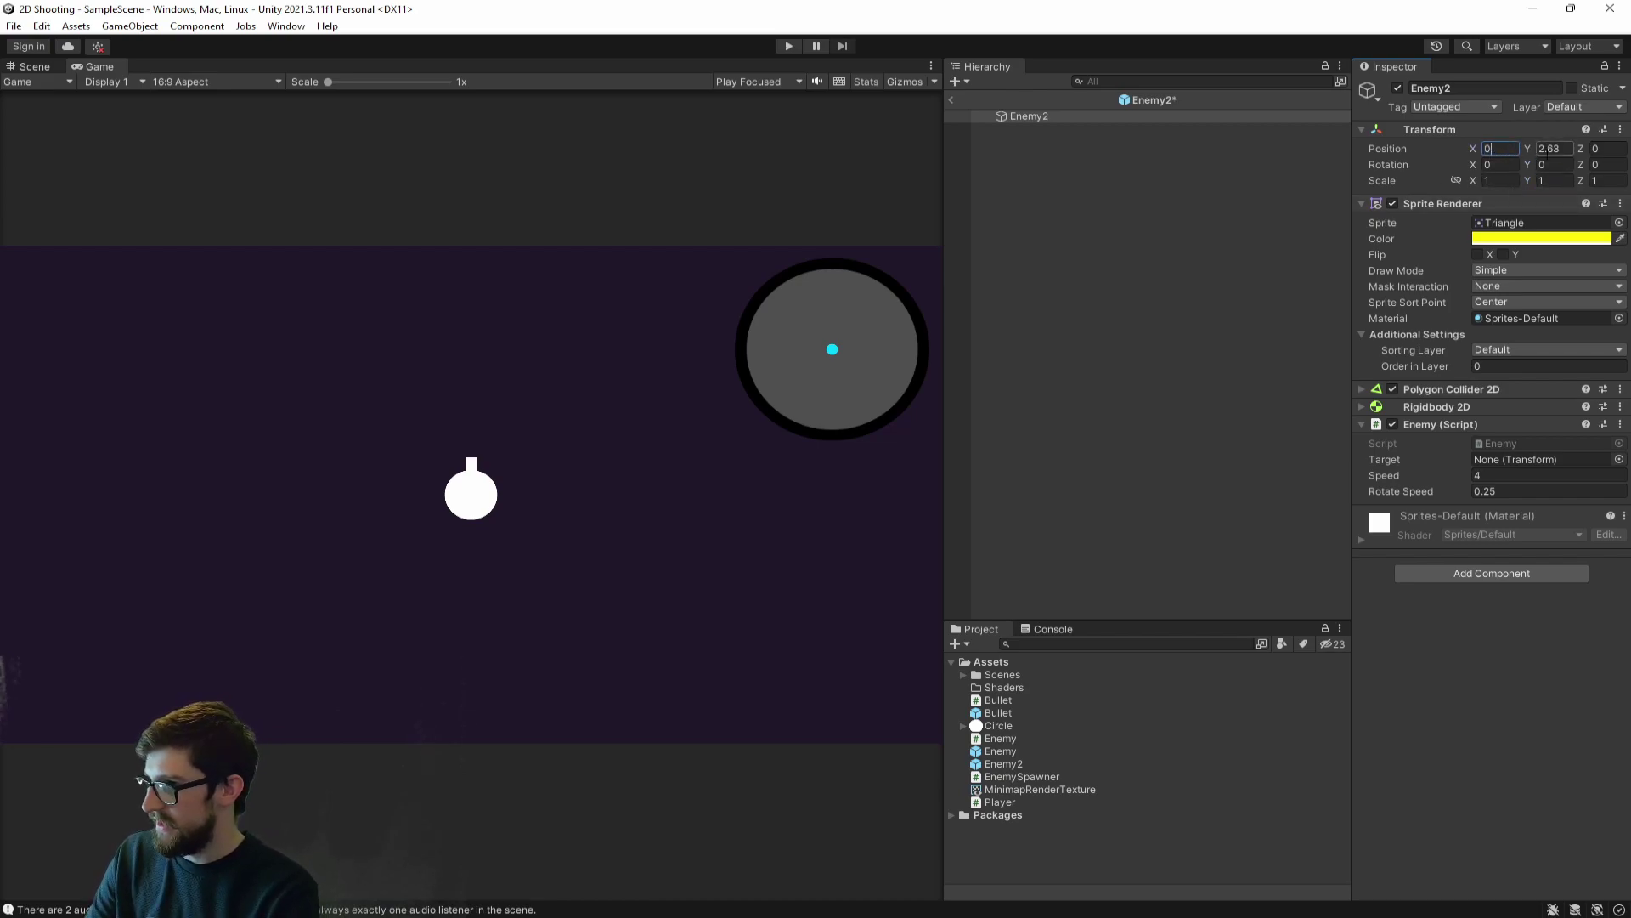
key(Tab)
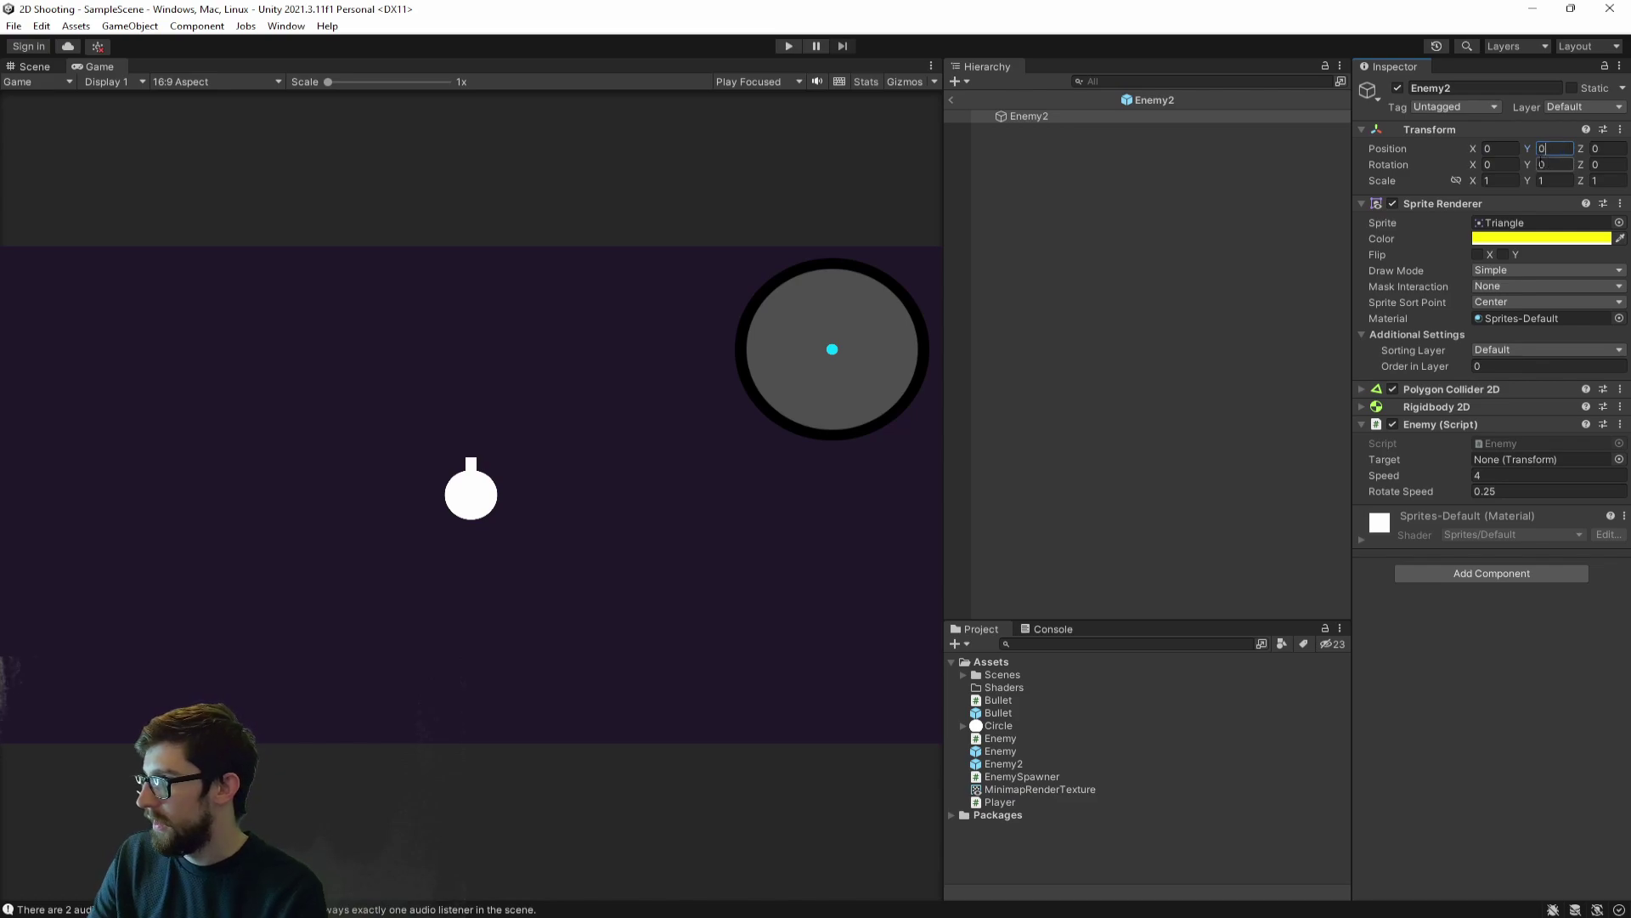
text(0)
click(1030, 117)
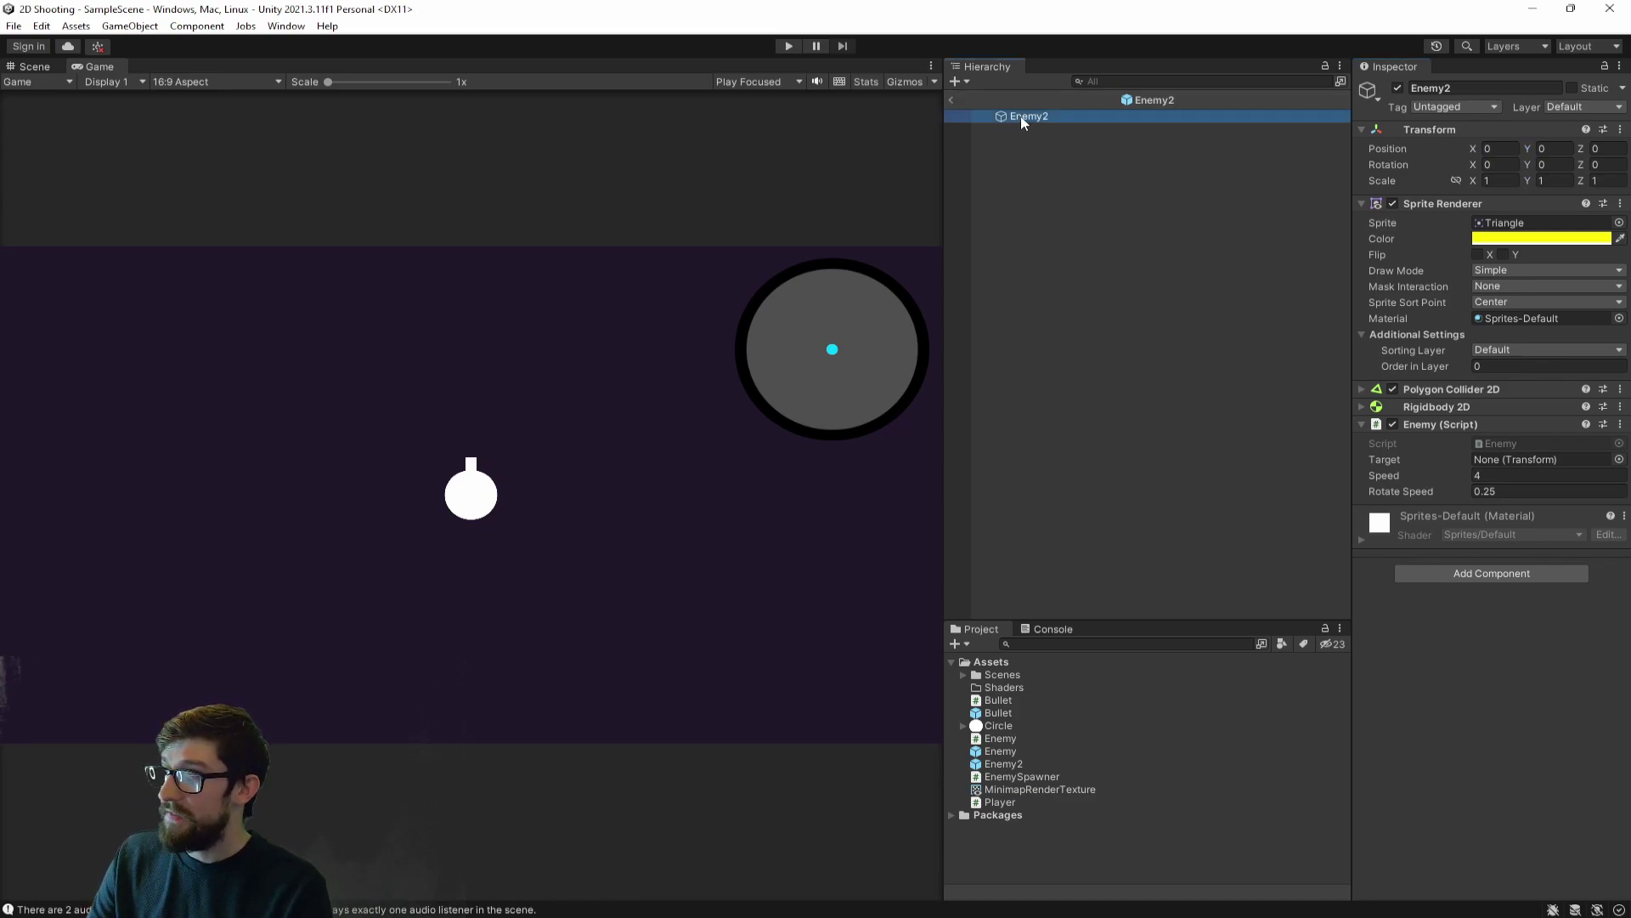
- Add a circle sprite named Minimap GFX as a child of Enemy2 and assign it to the Minimap layer
right_click(1043, 121)
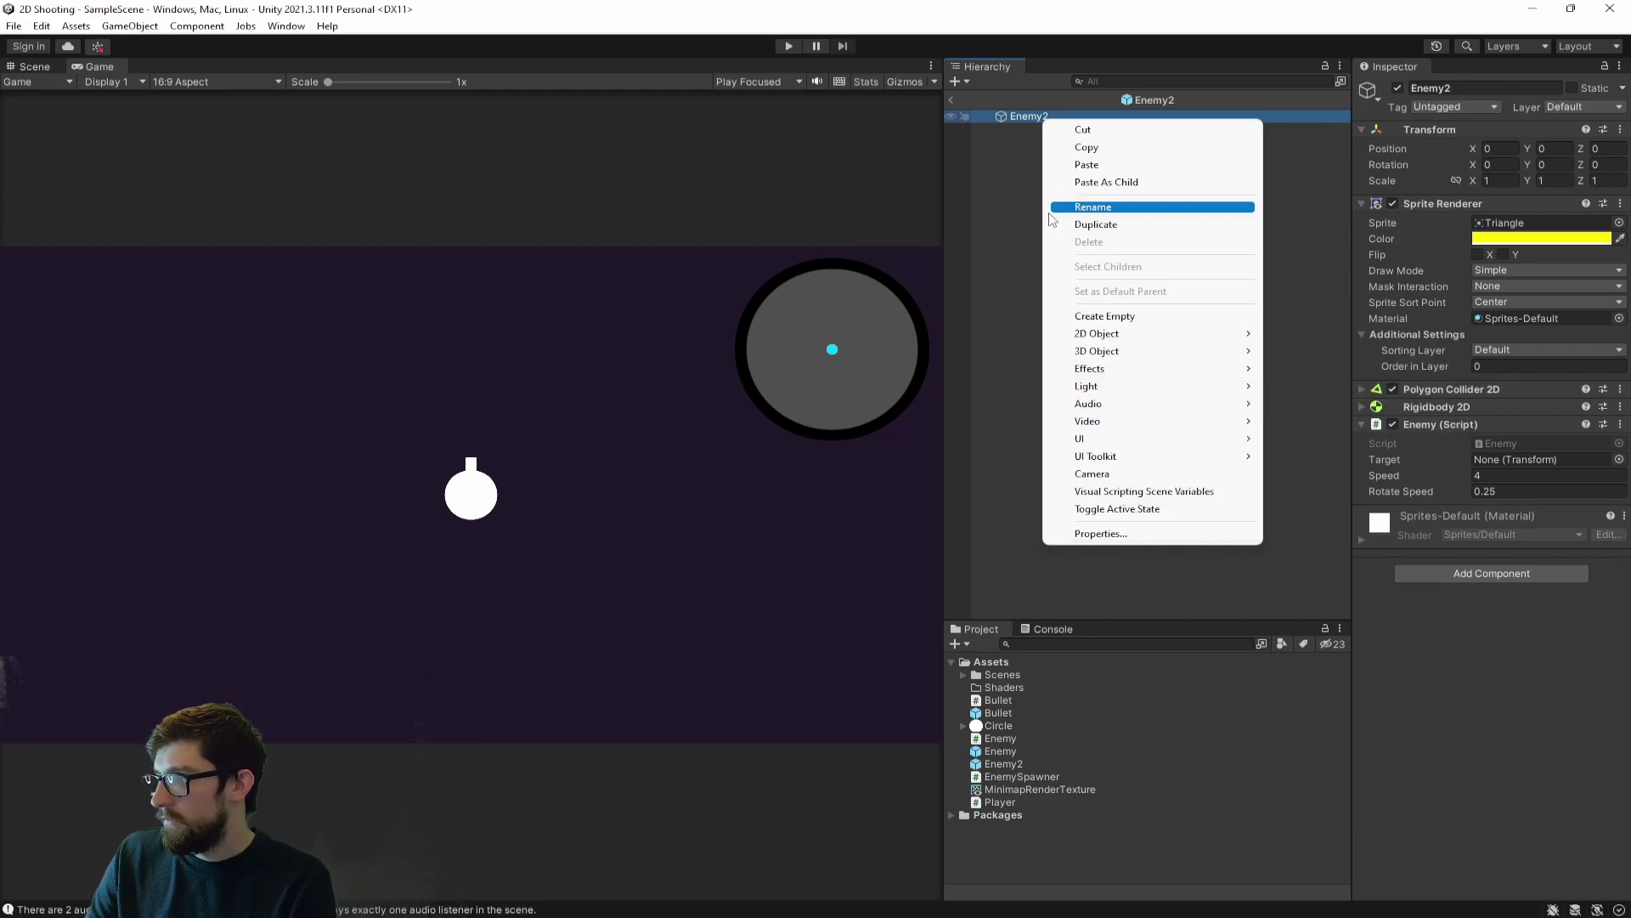
mouse_move(1359, 333)
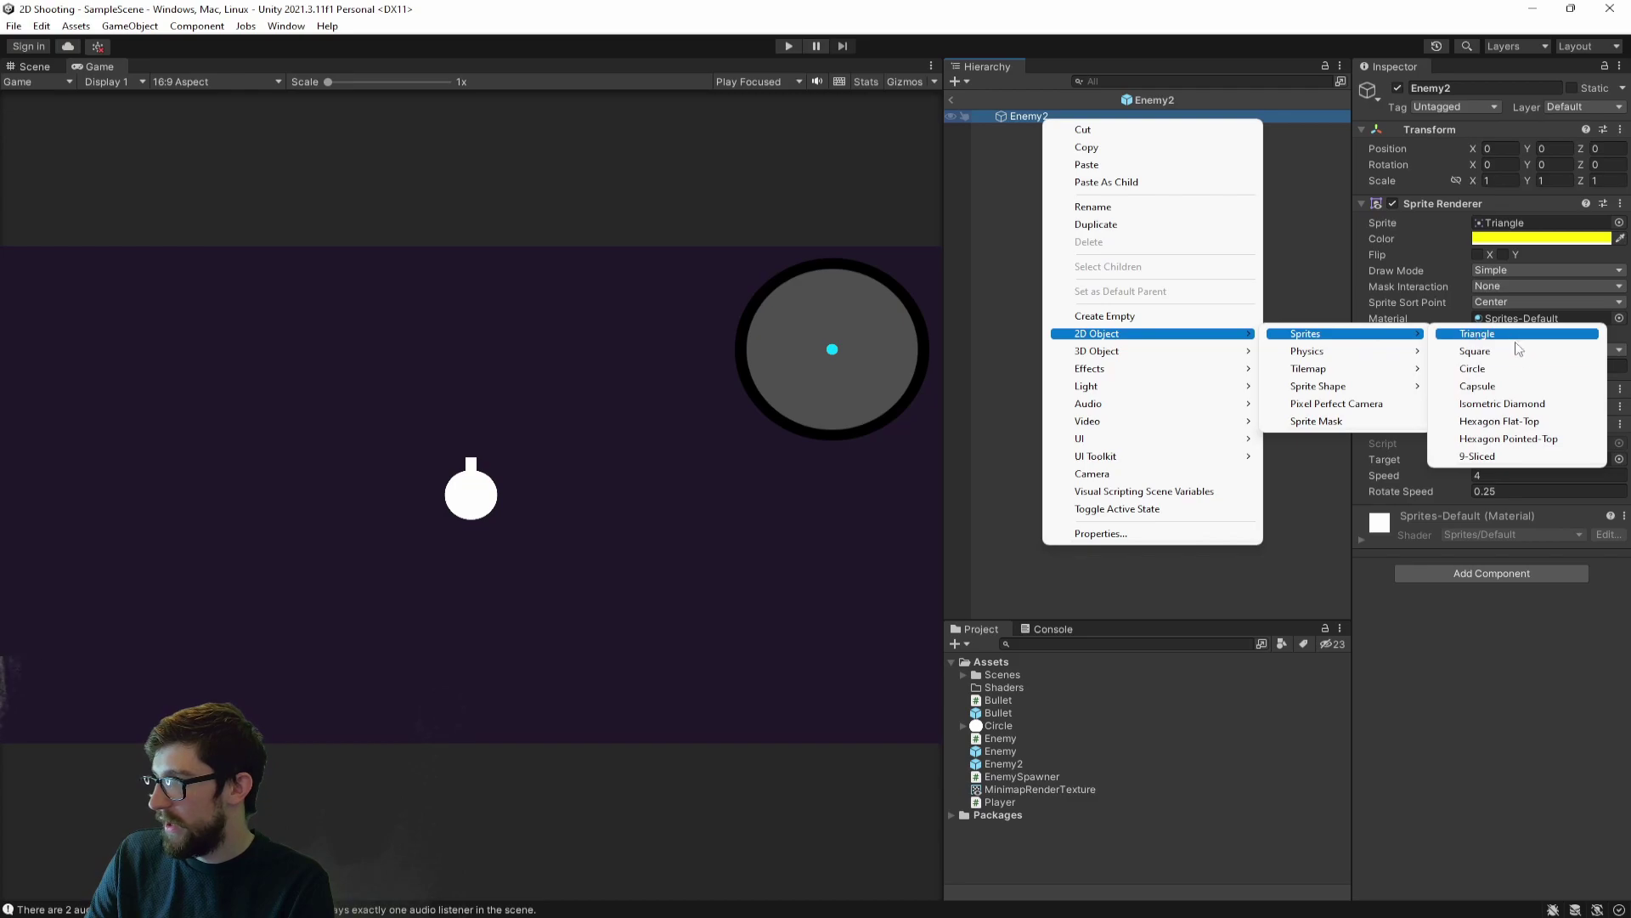
click(1478, 367)
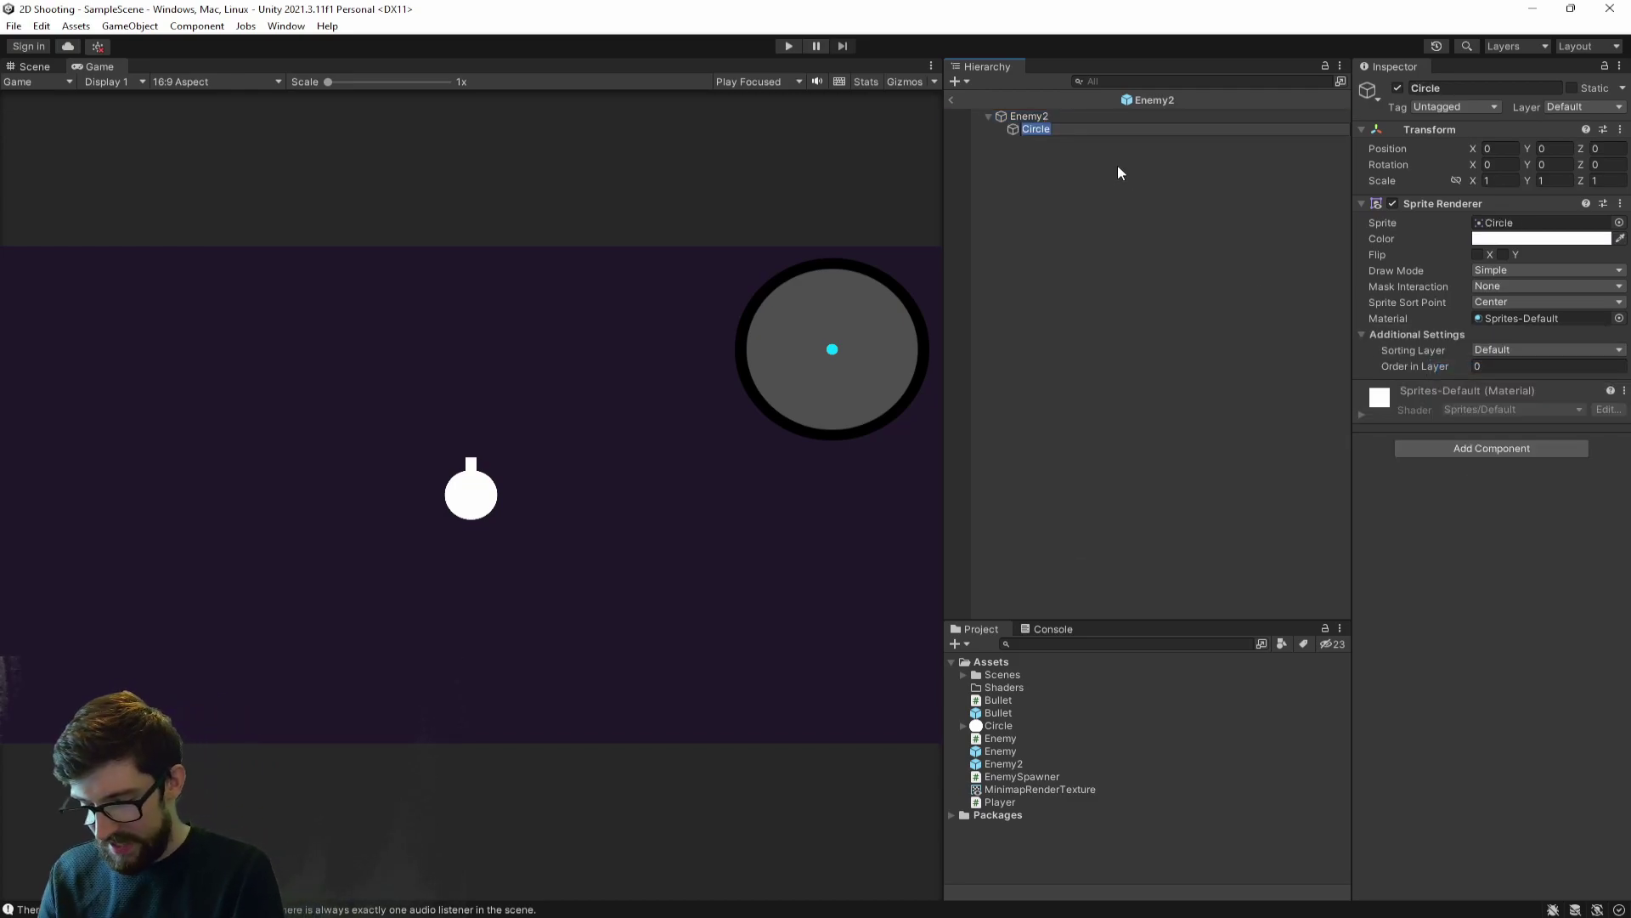
text(Minimap GFX)
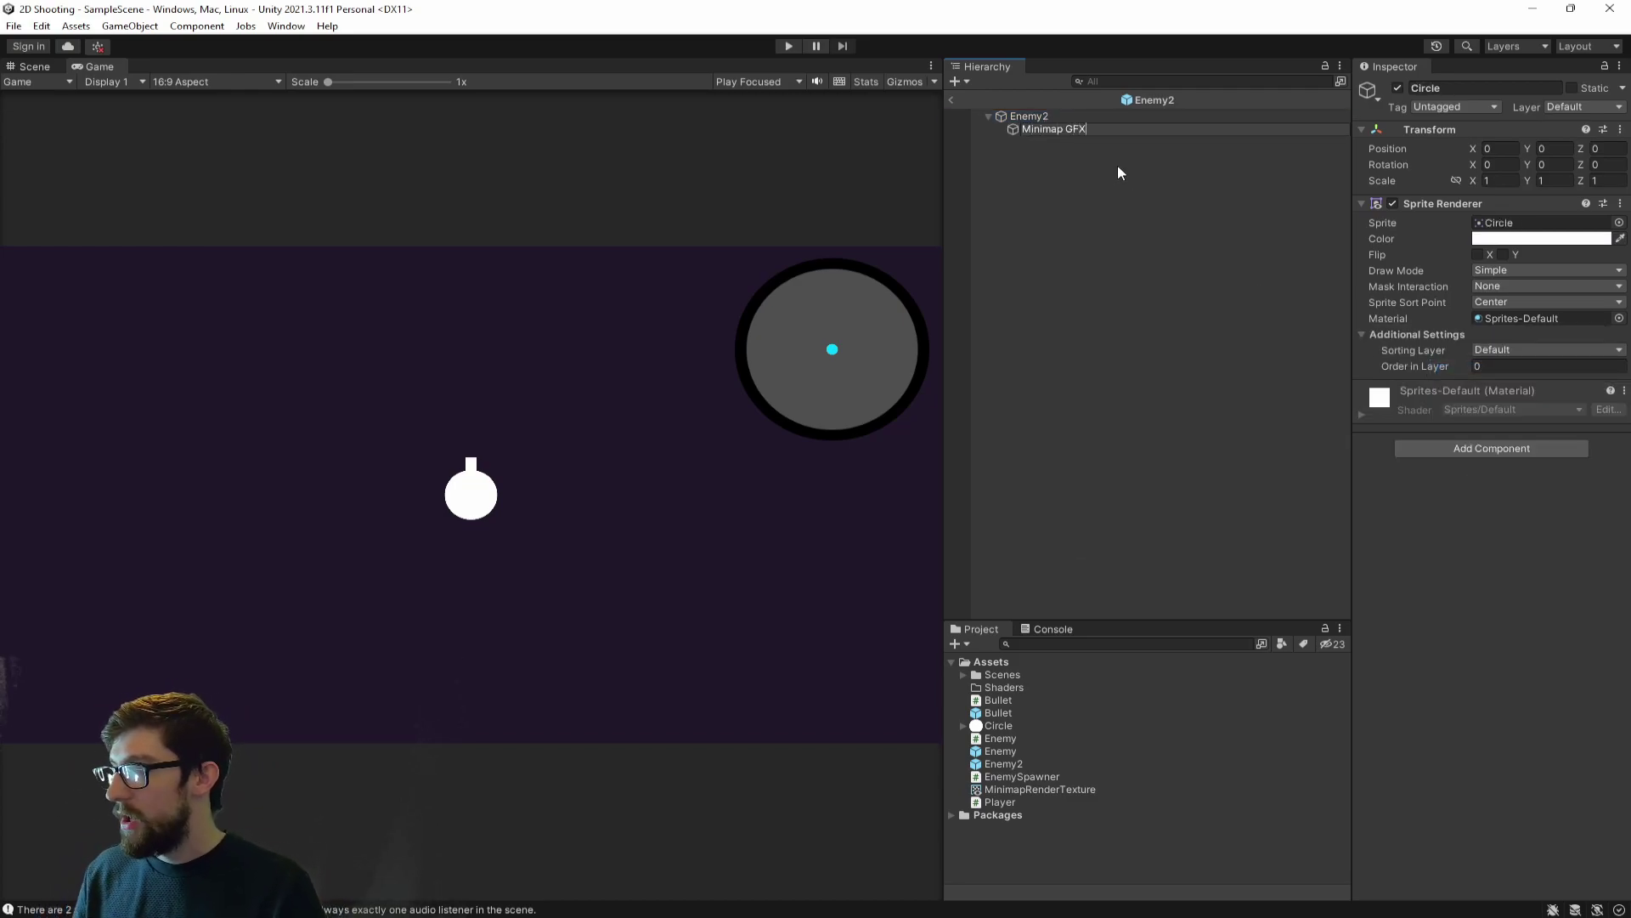
key(Return)
click(1562, 111)
click(1550, 208)
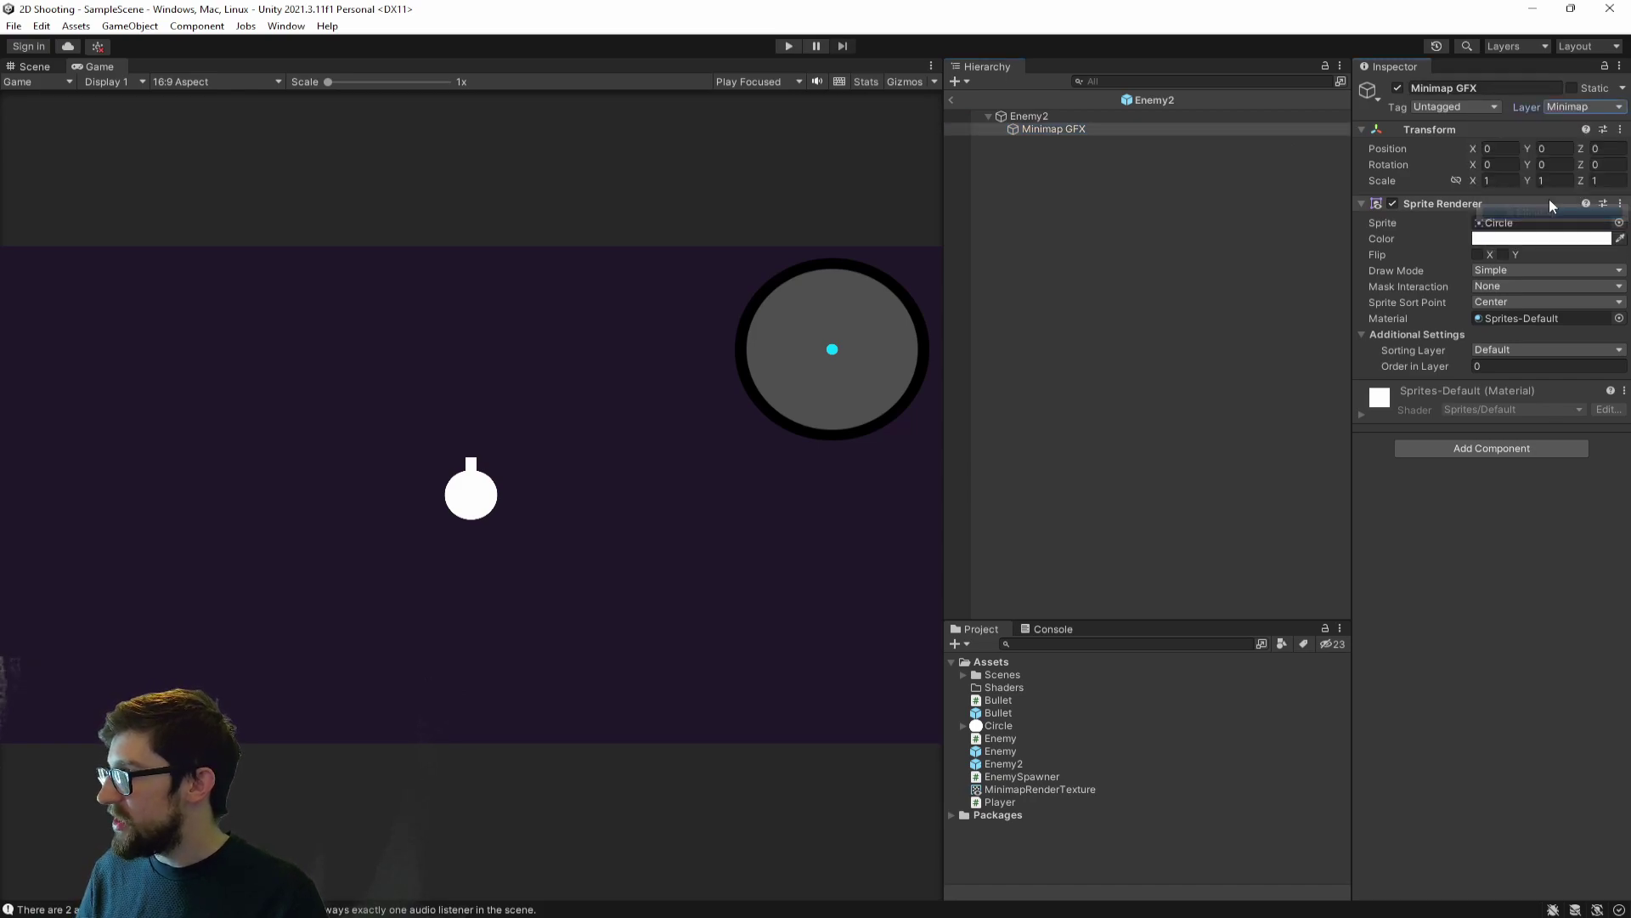
- Set the sprite color of Enemy2's Minimap GFX to golden yellow (FFCE00)
click(1524, 238)
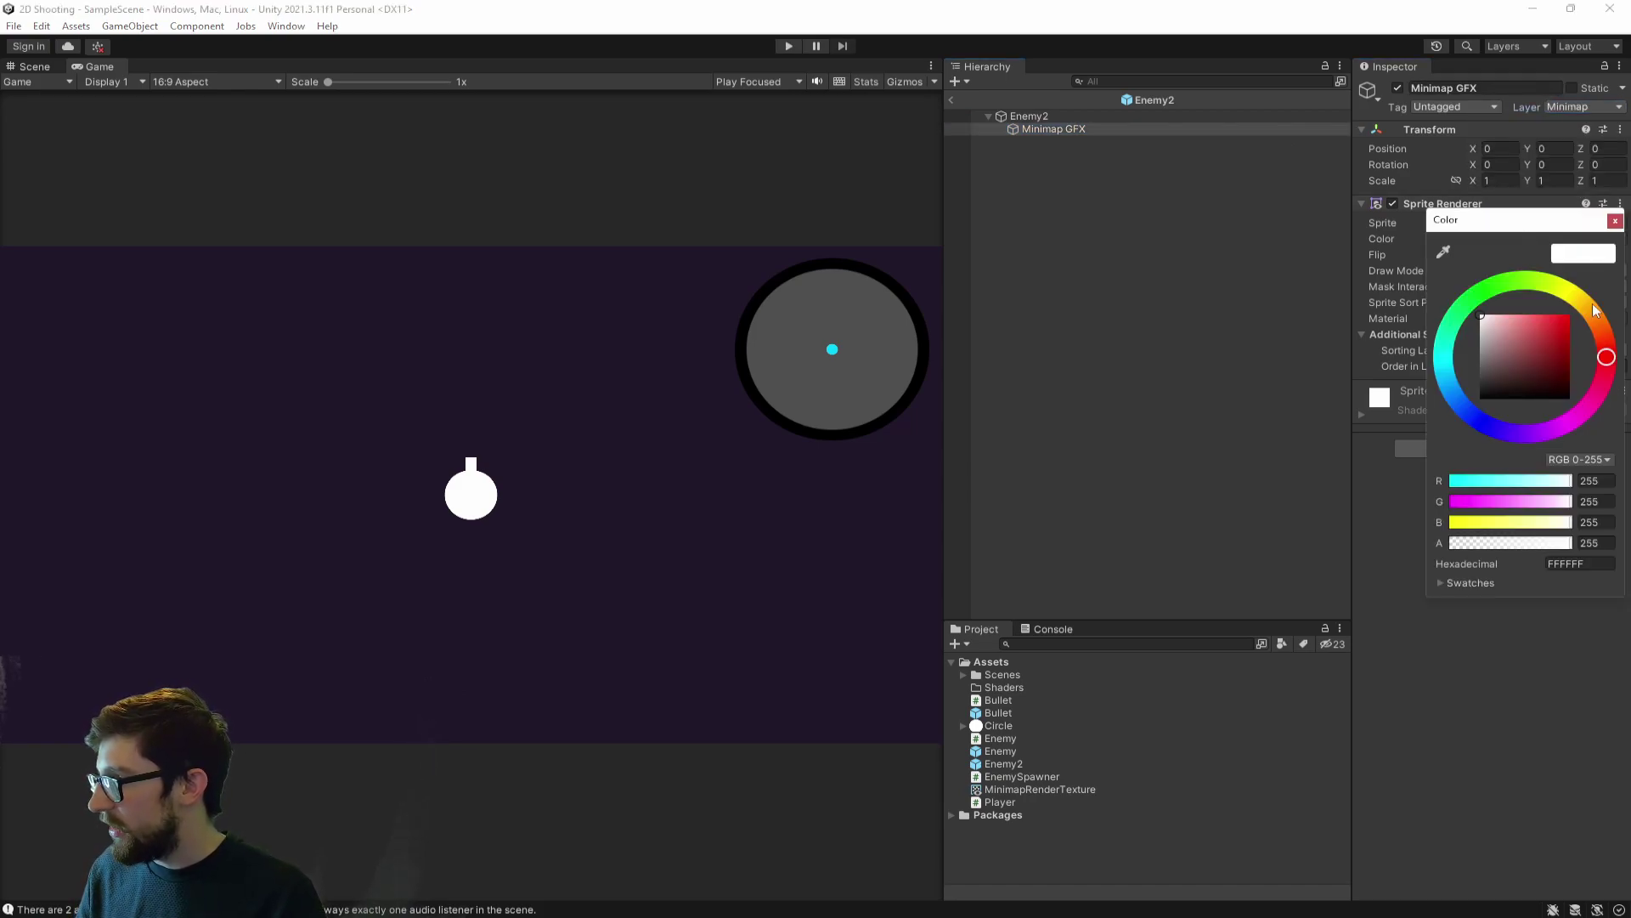
drag(1596, 311, 1572, 293)
click(1573, 564)
text(FF)
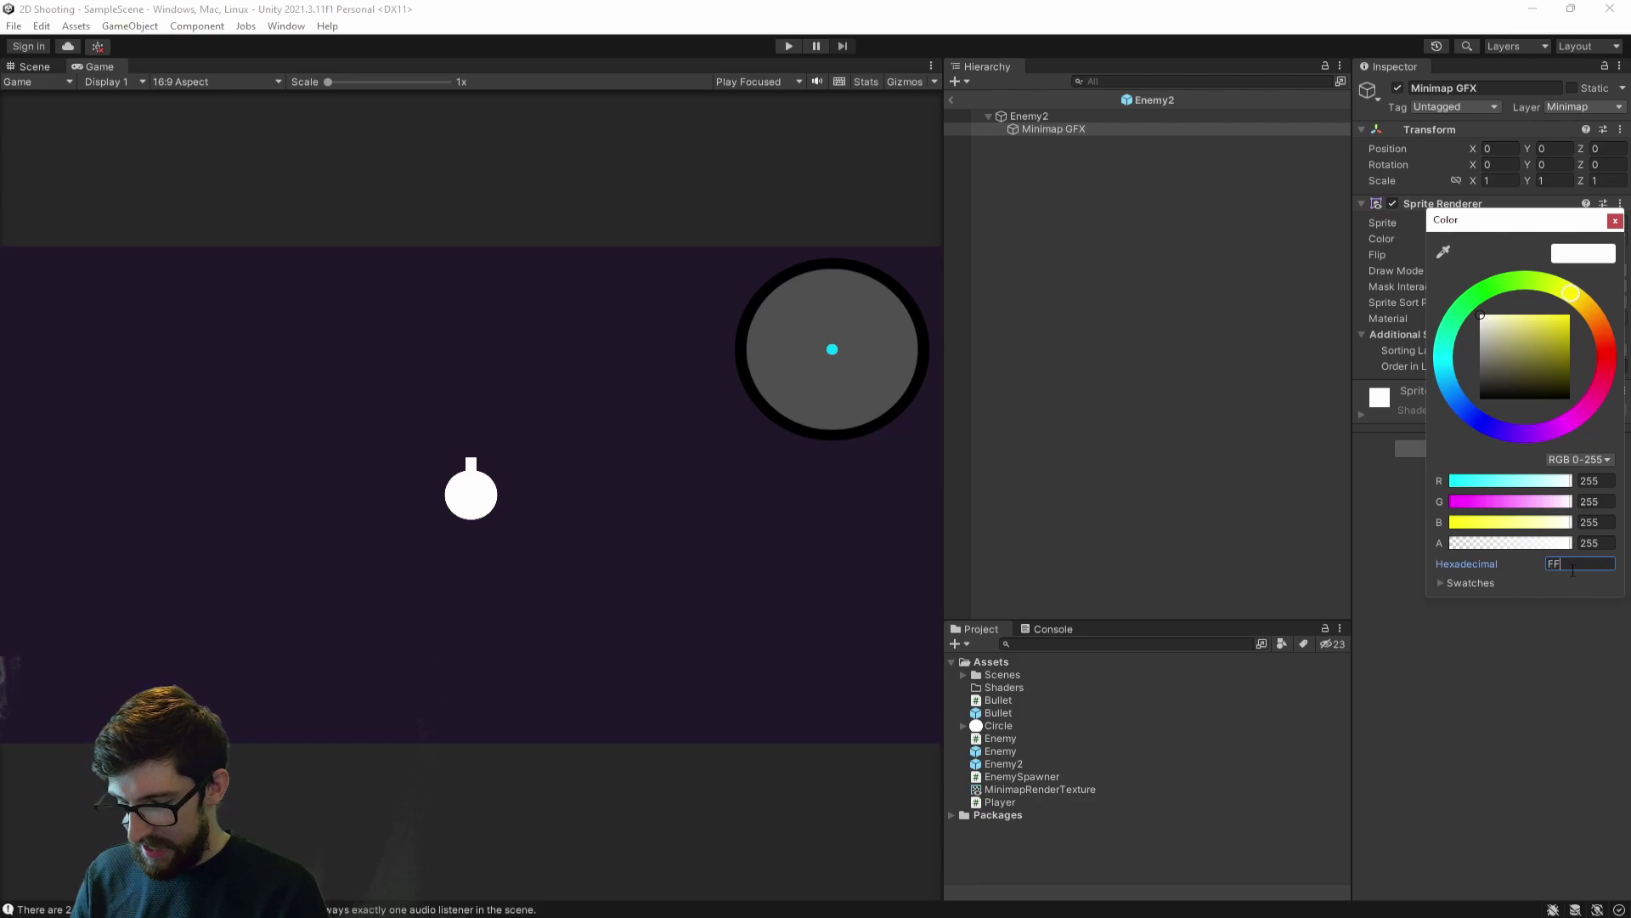
text(CE00)
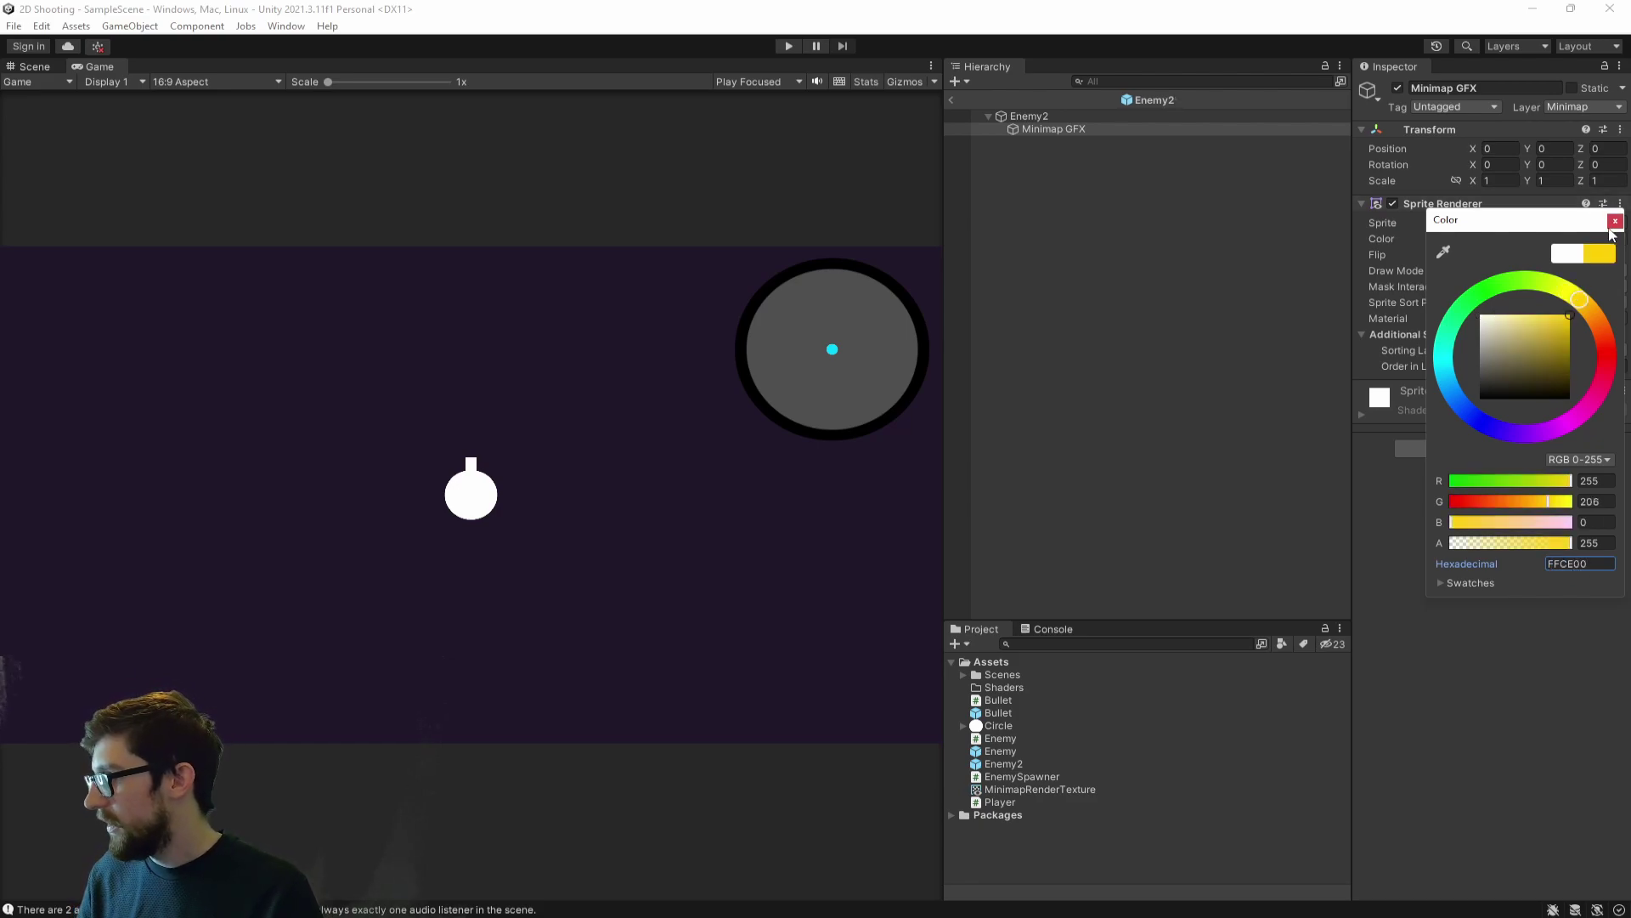
click(1613, 222)
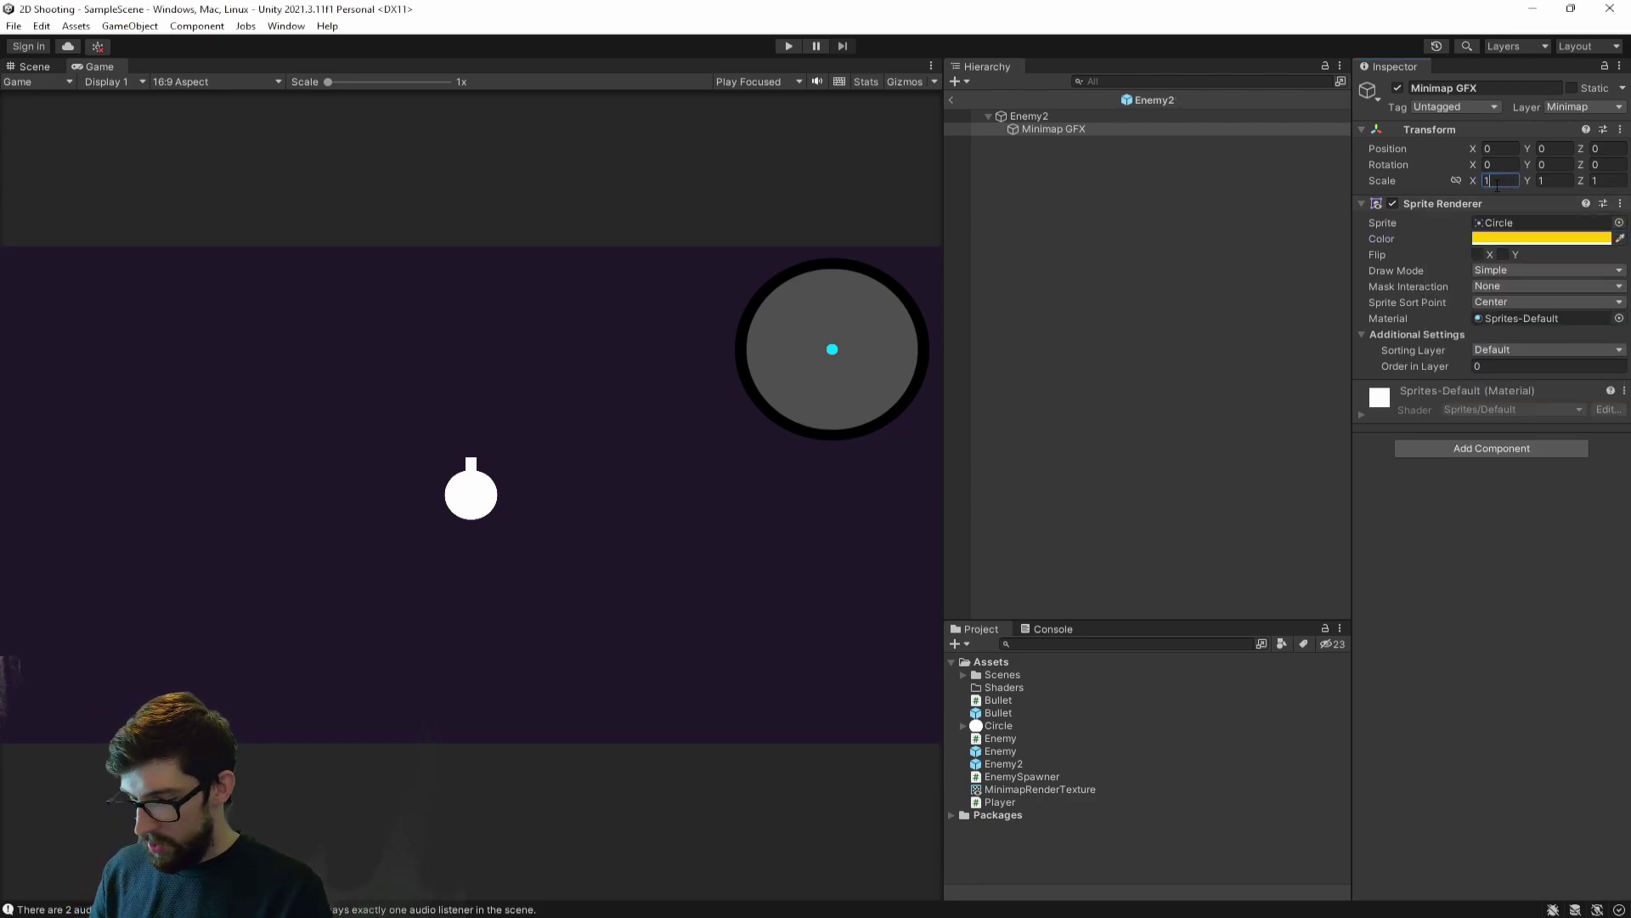
- Set the X and Y scale of Enemy2's Minimap GFX to 1.5 and return to the main scene
text(.5)
key(Tab)
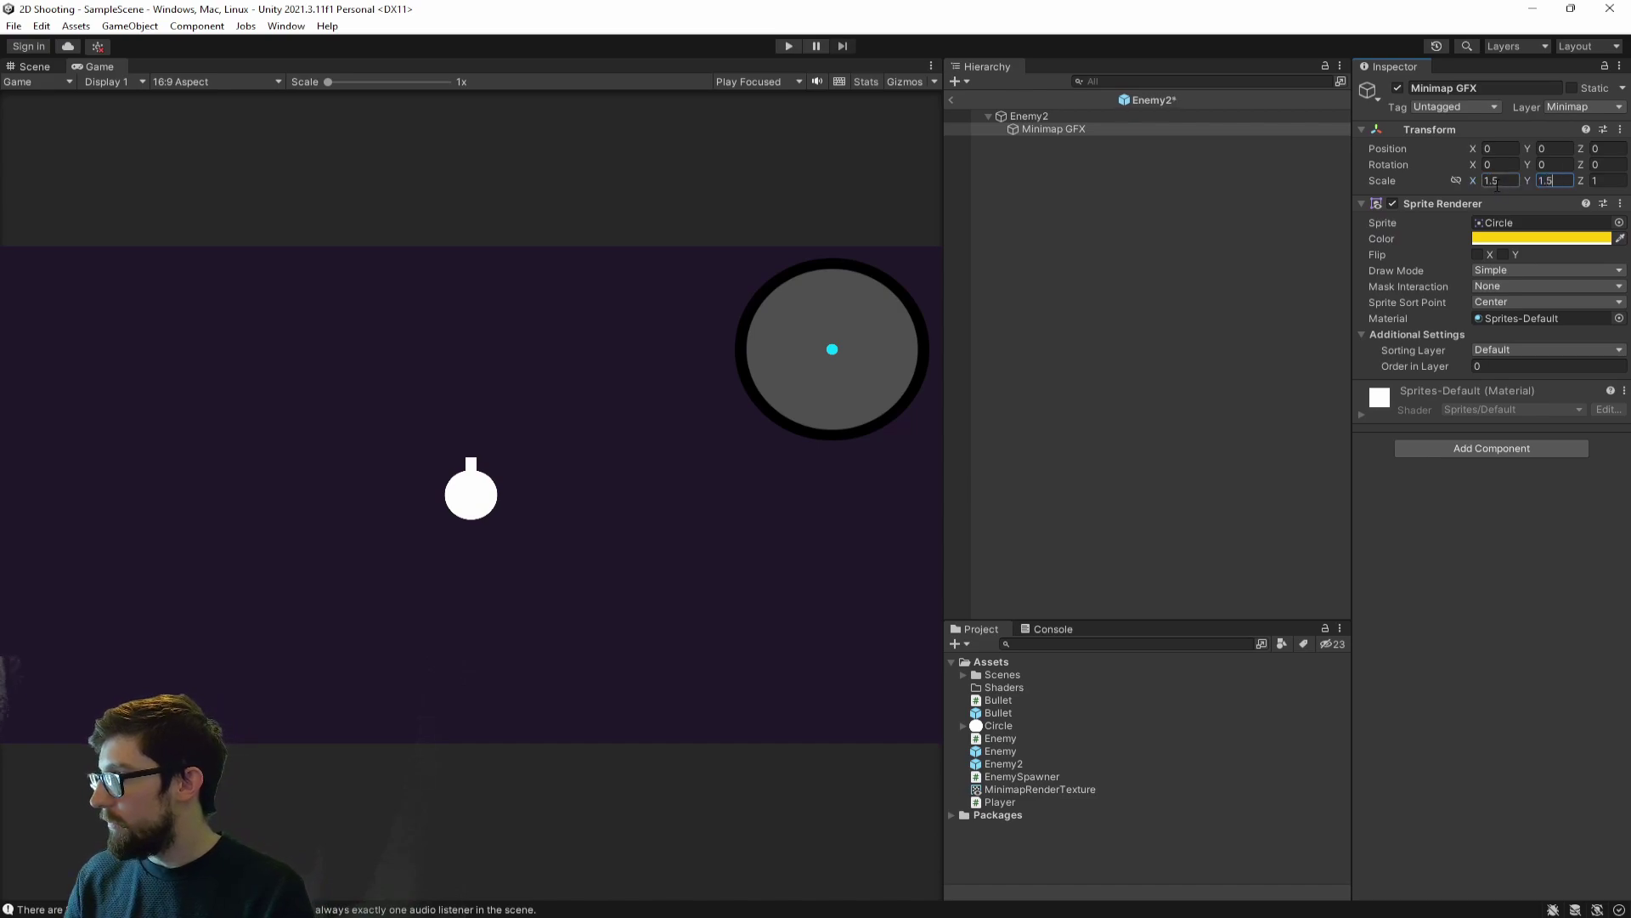
text(1.5)
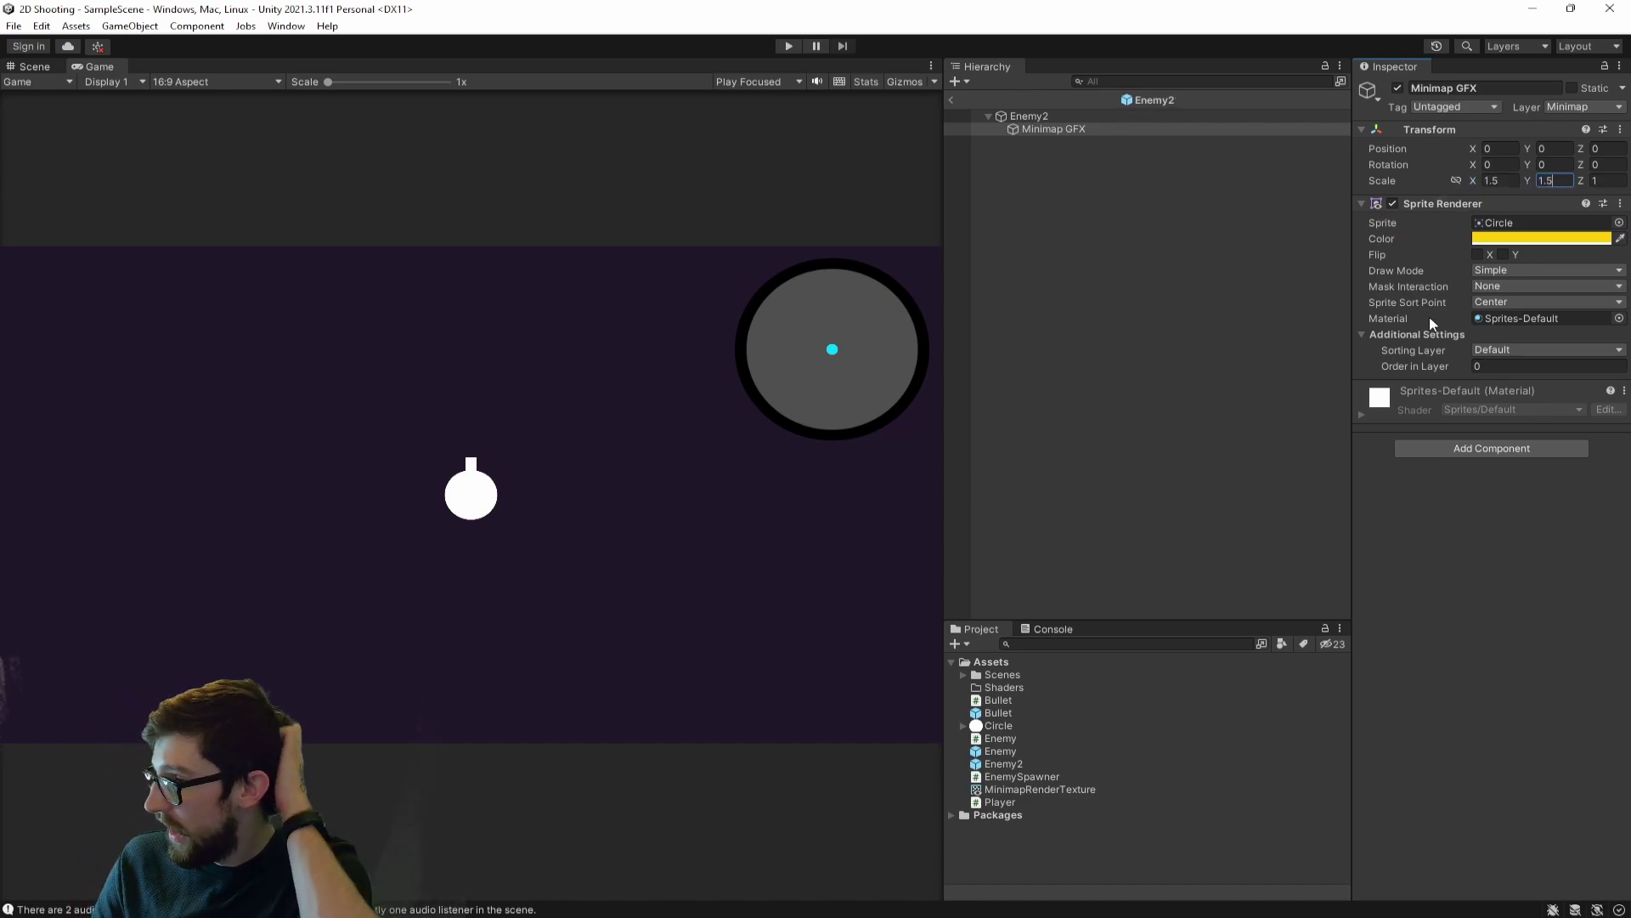
click(951, 100)
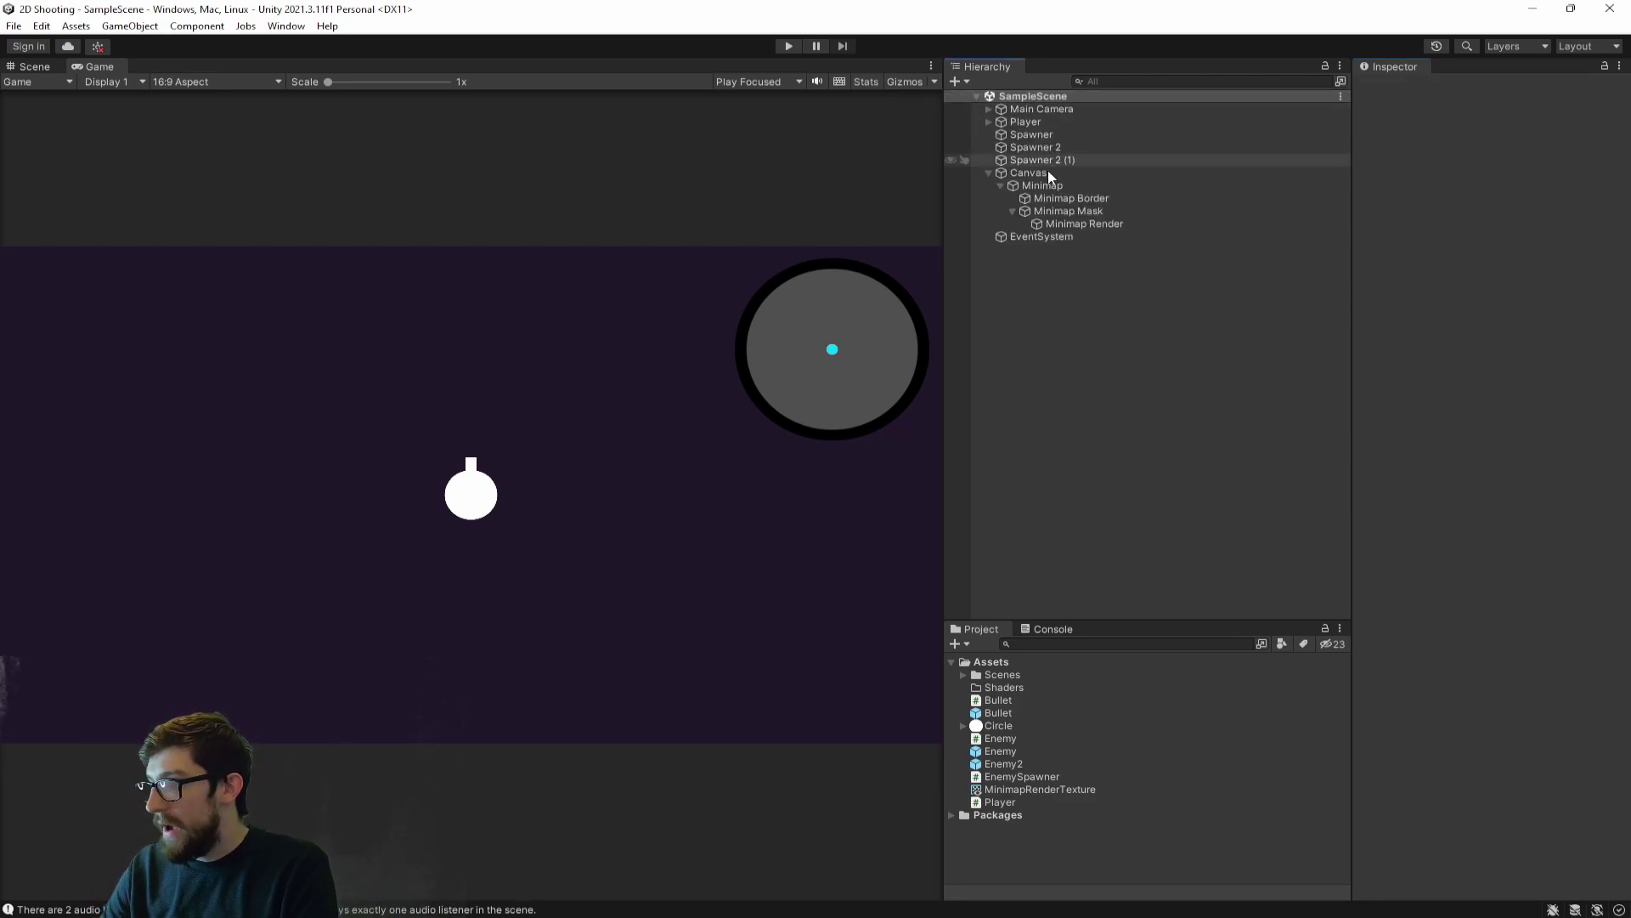
- Open the Enemy prefab, inspect its root and Minimap GFX child settings, and return to the main scene
click(1023, 751)
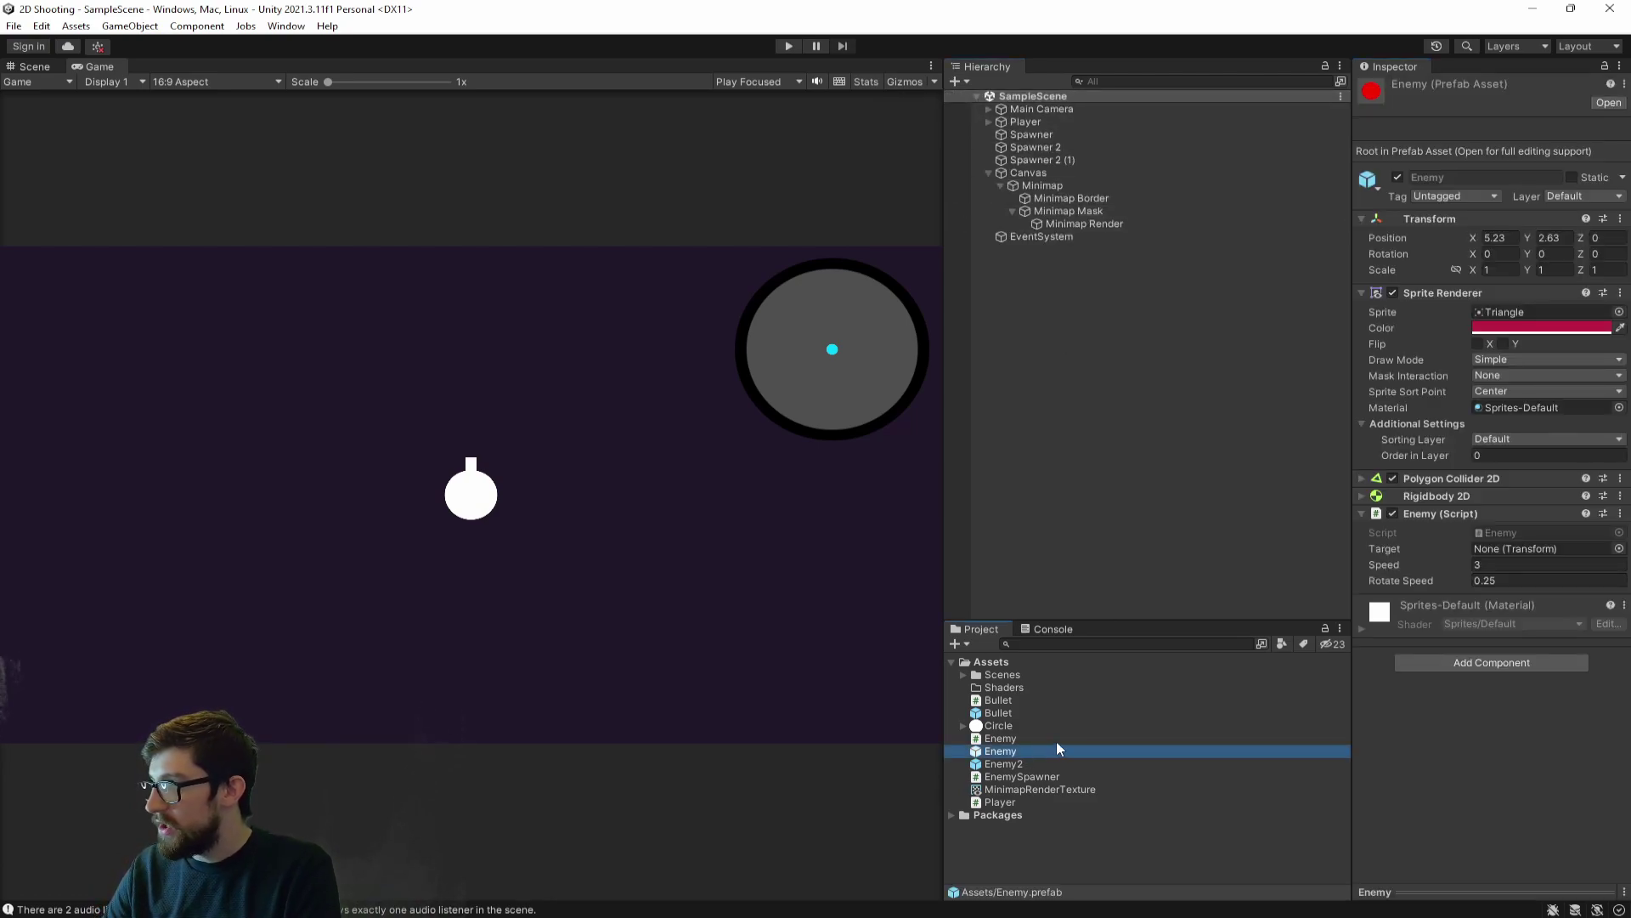
click(1037, 739)
double_click(1026, 751)
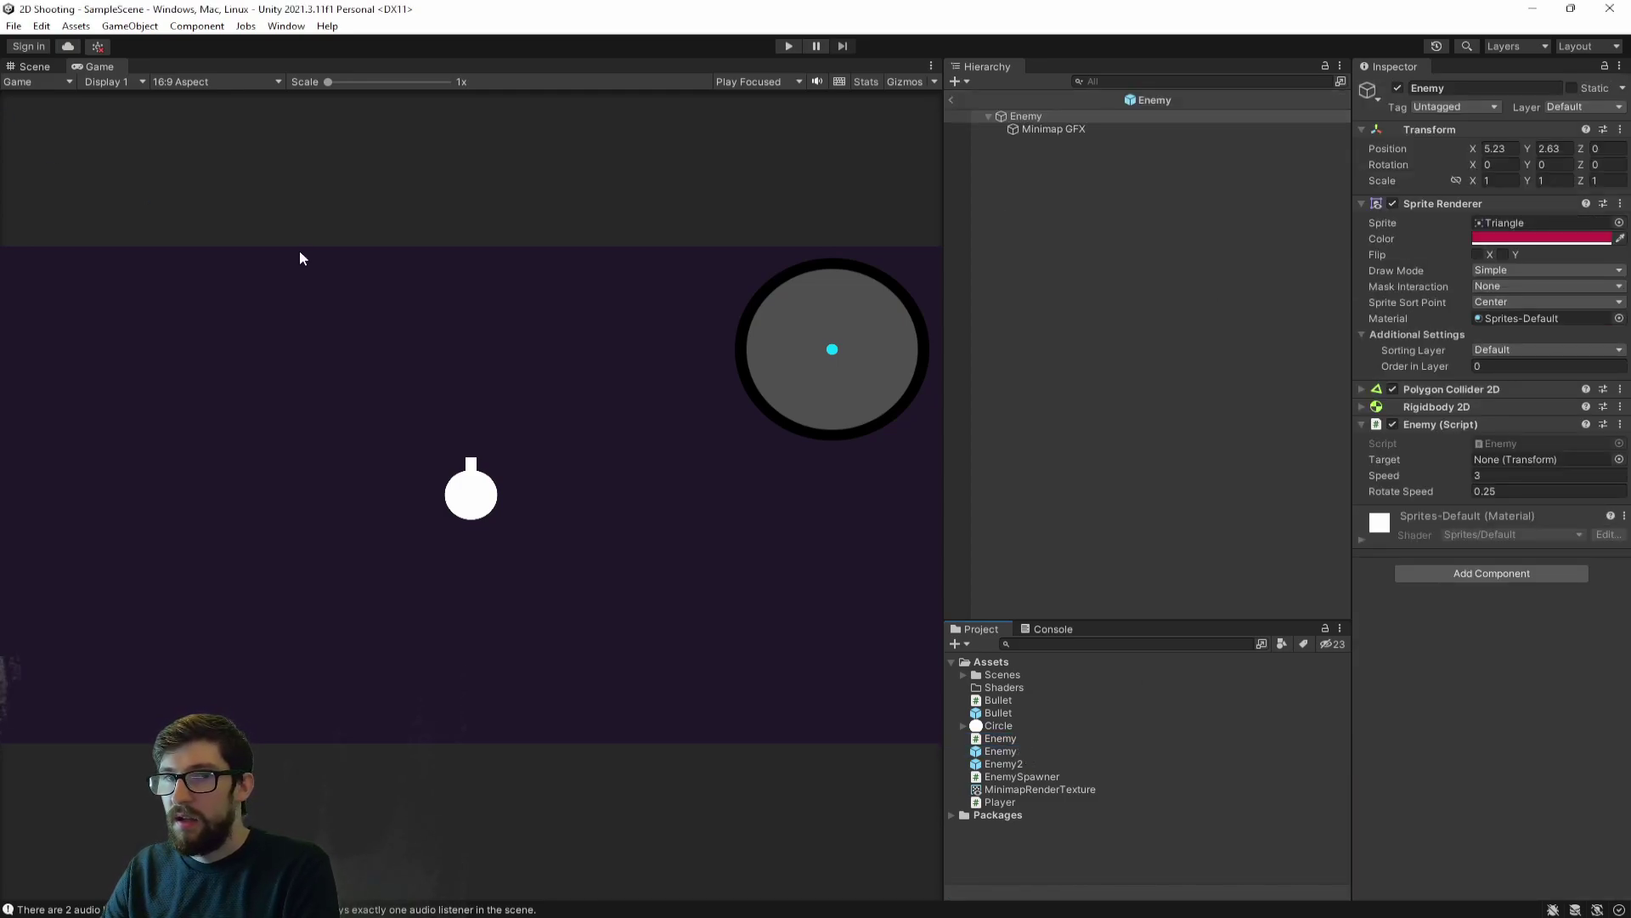
click(1066, 129)
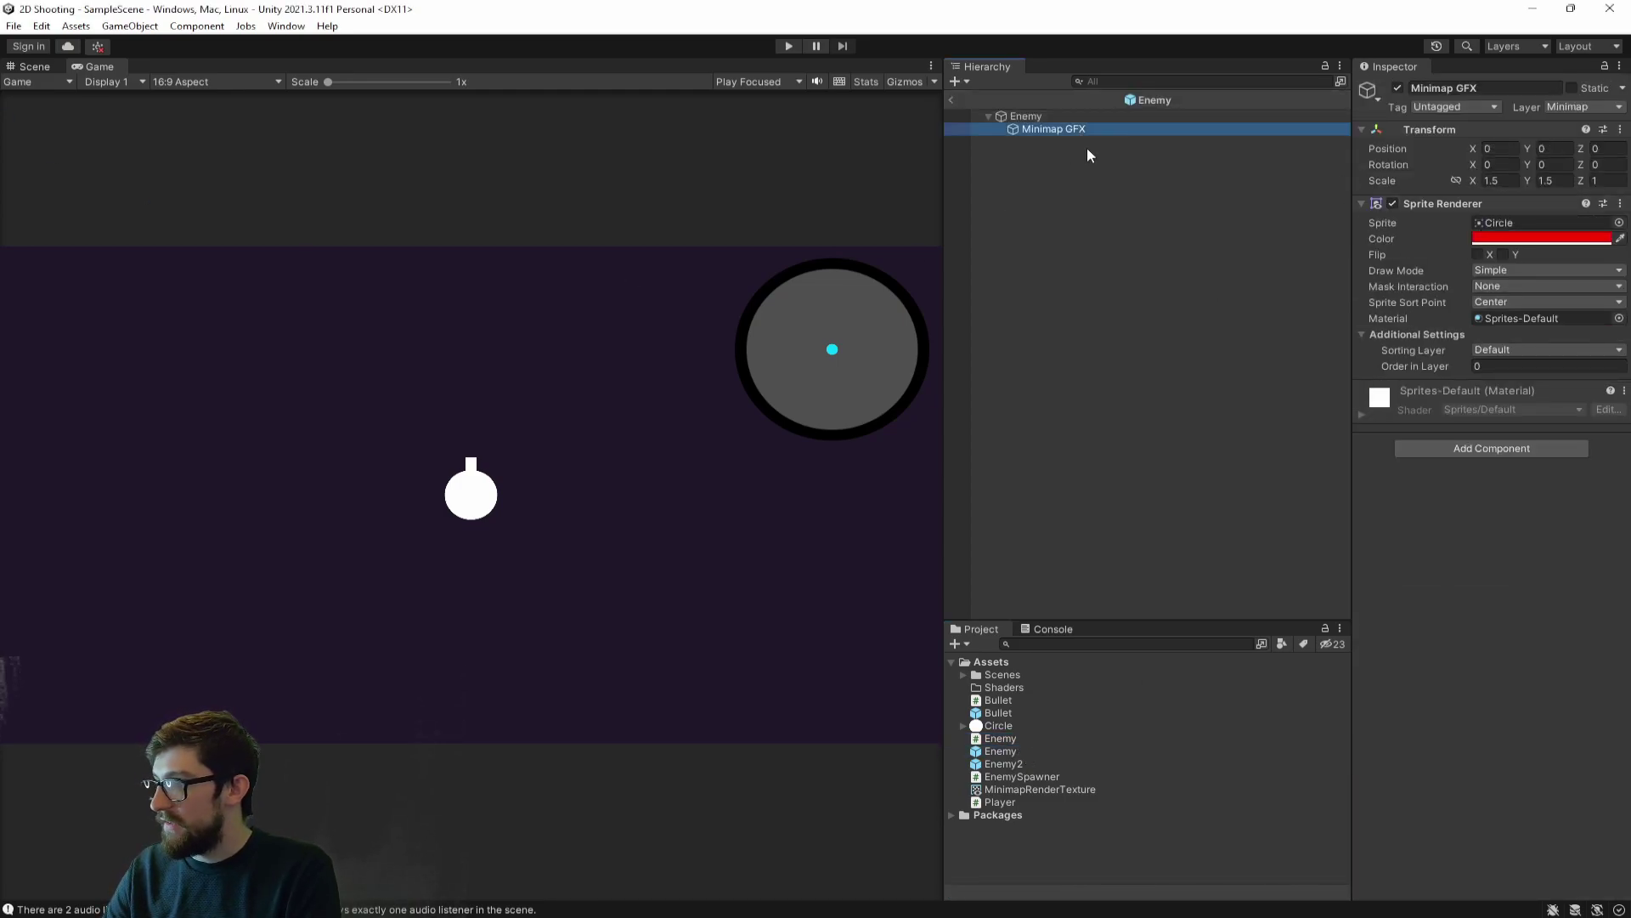
click(1059, 116)
click(950, 90)
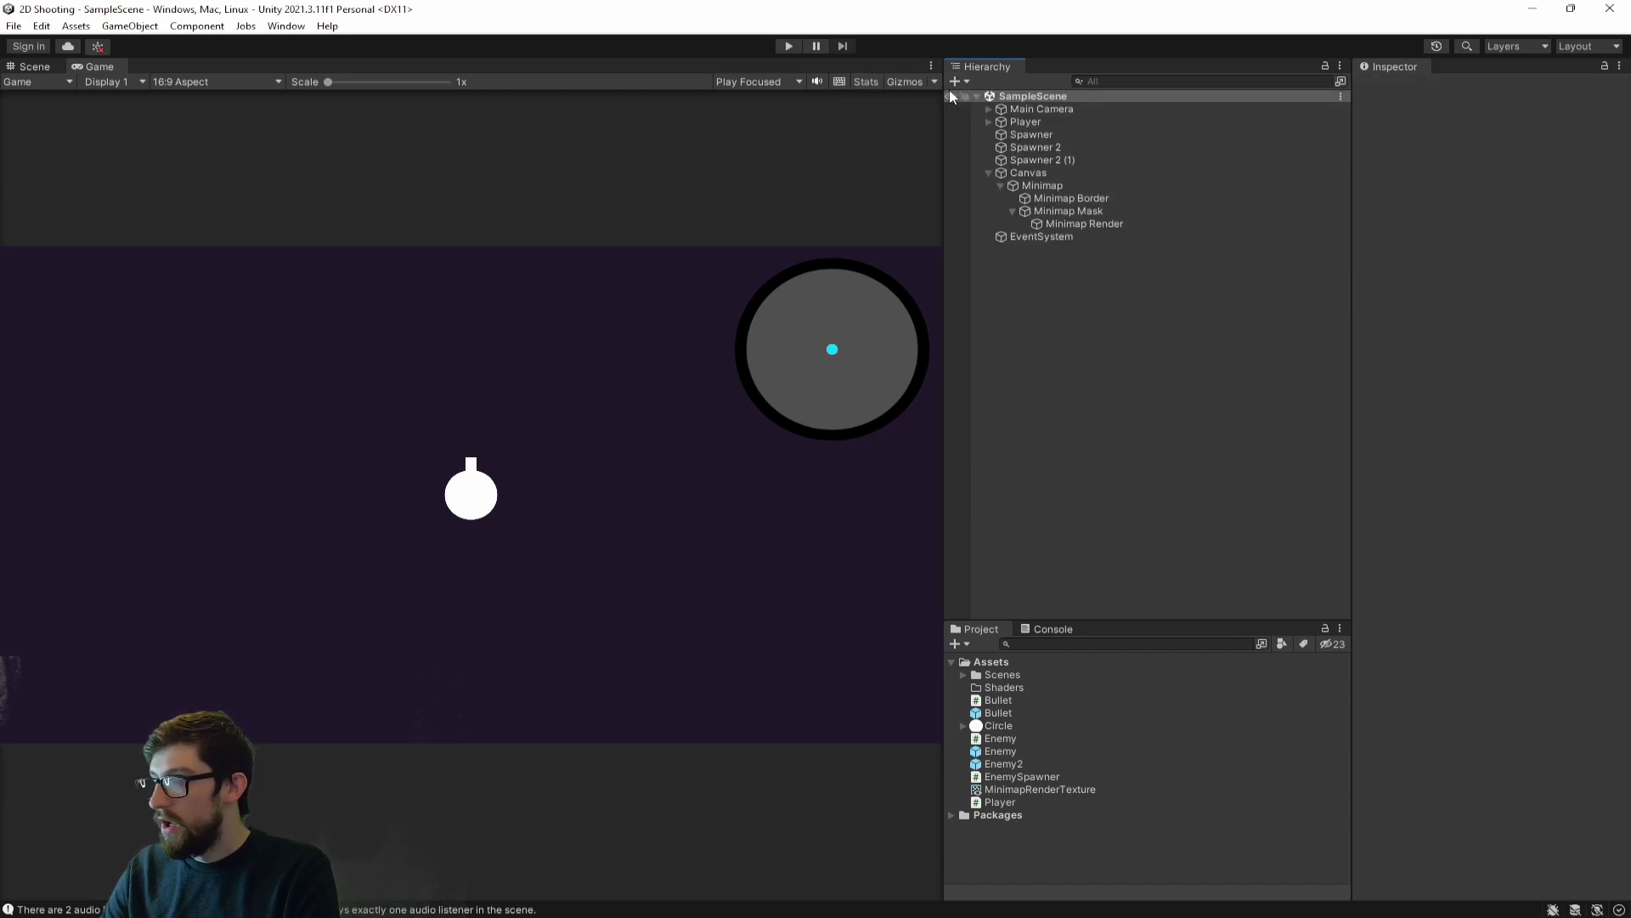
- Play the game, moving and shooting to check both enemy types' markers on the minimap, then stop play mode and collapse the Canvas hierarchy
click(789, 47)
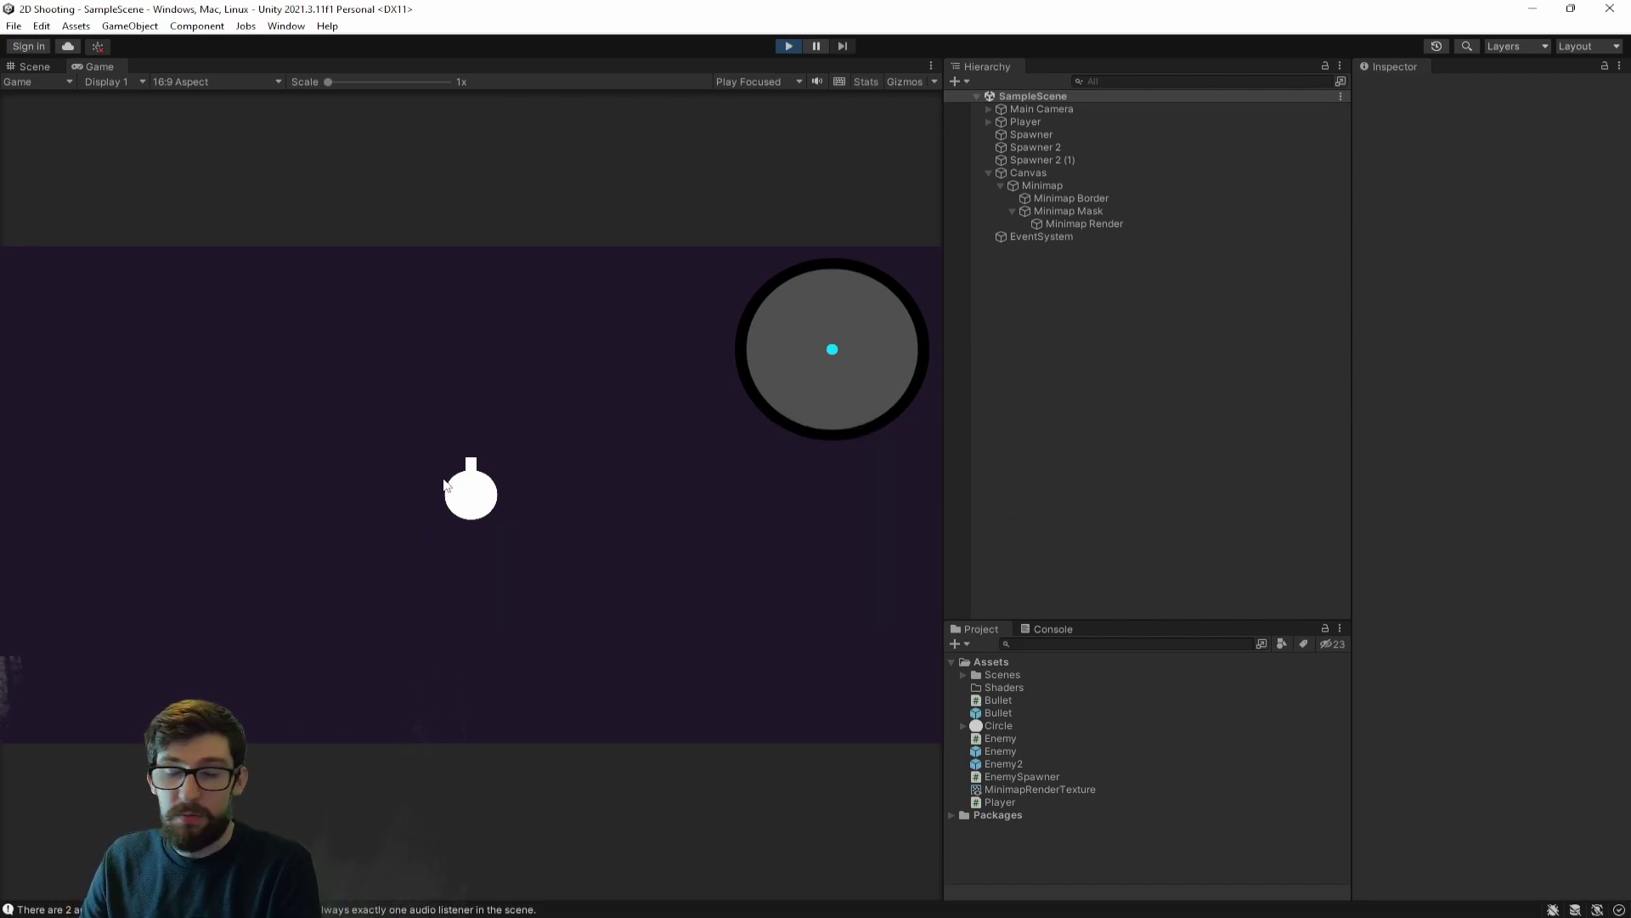
key(d)
key(s)
key(a)
key(w)
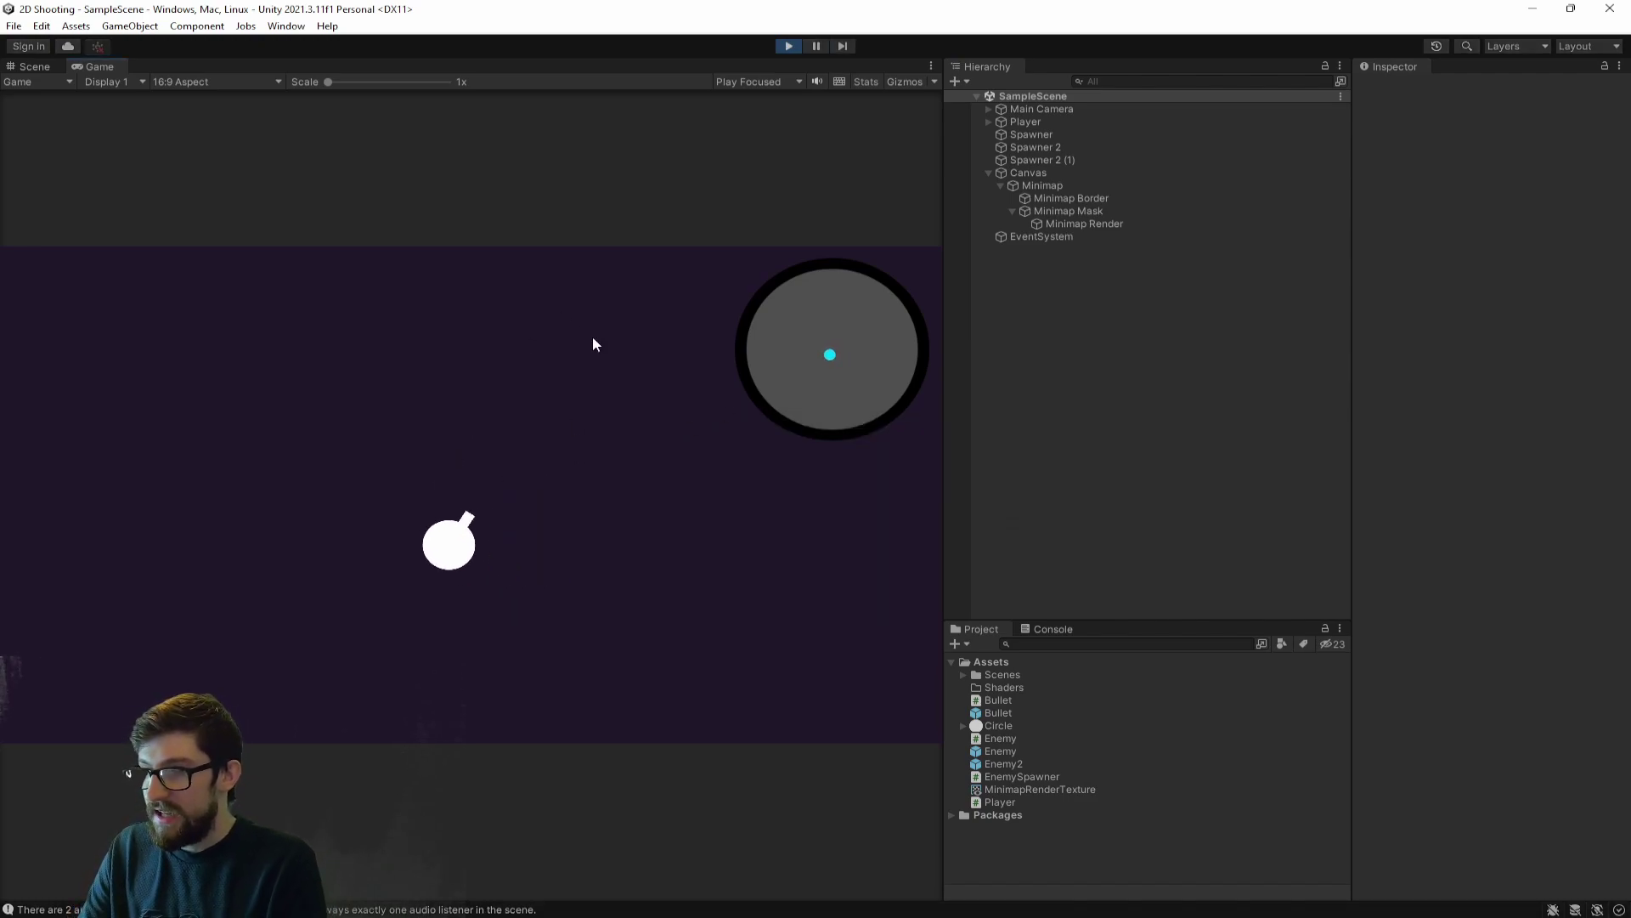
key(s)
key(d)
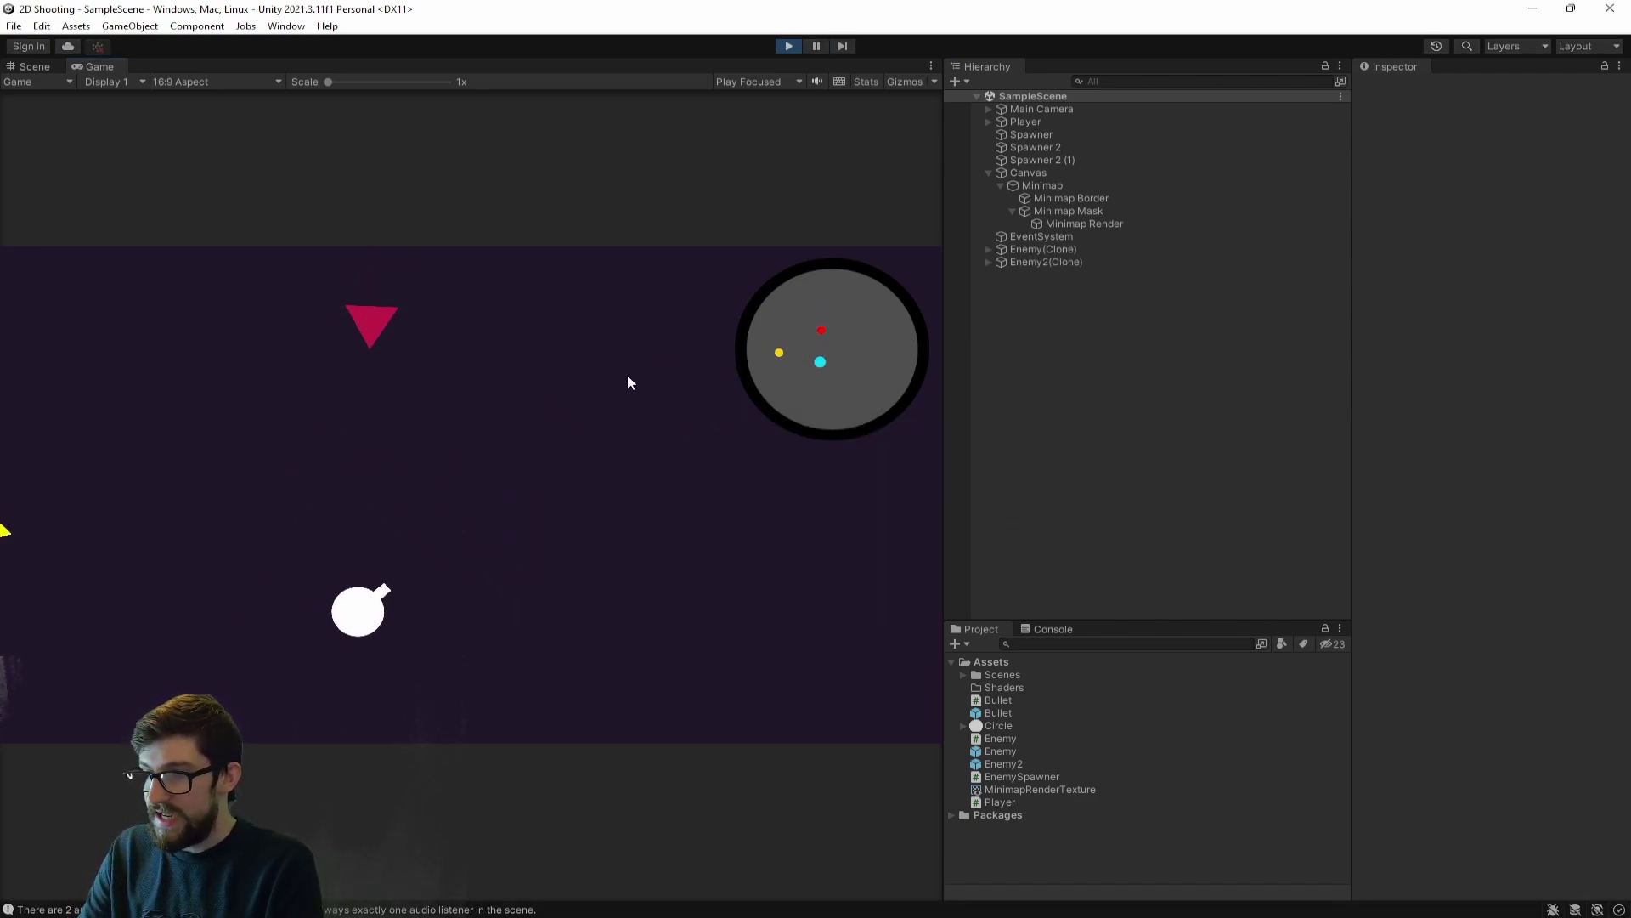
click(93, 555)
key(a)
key(w)
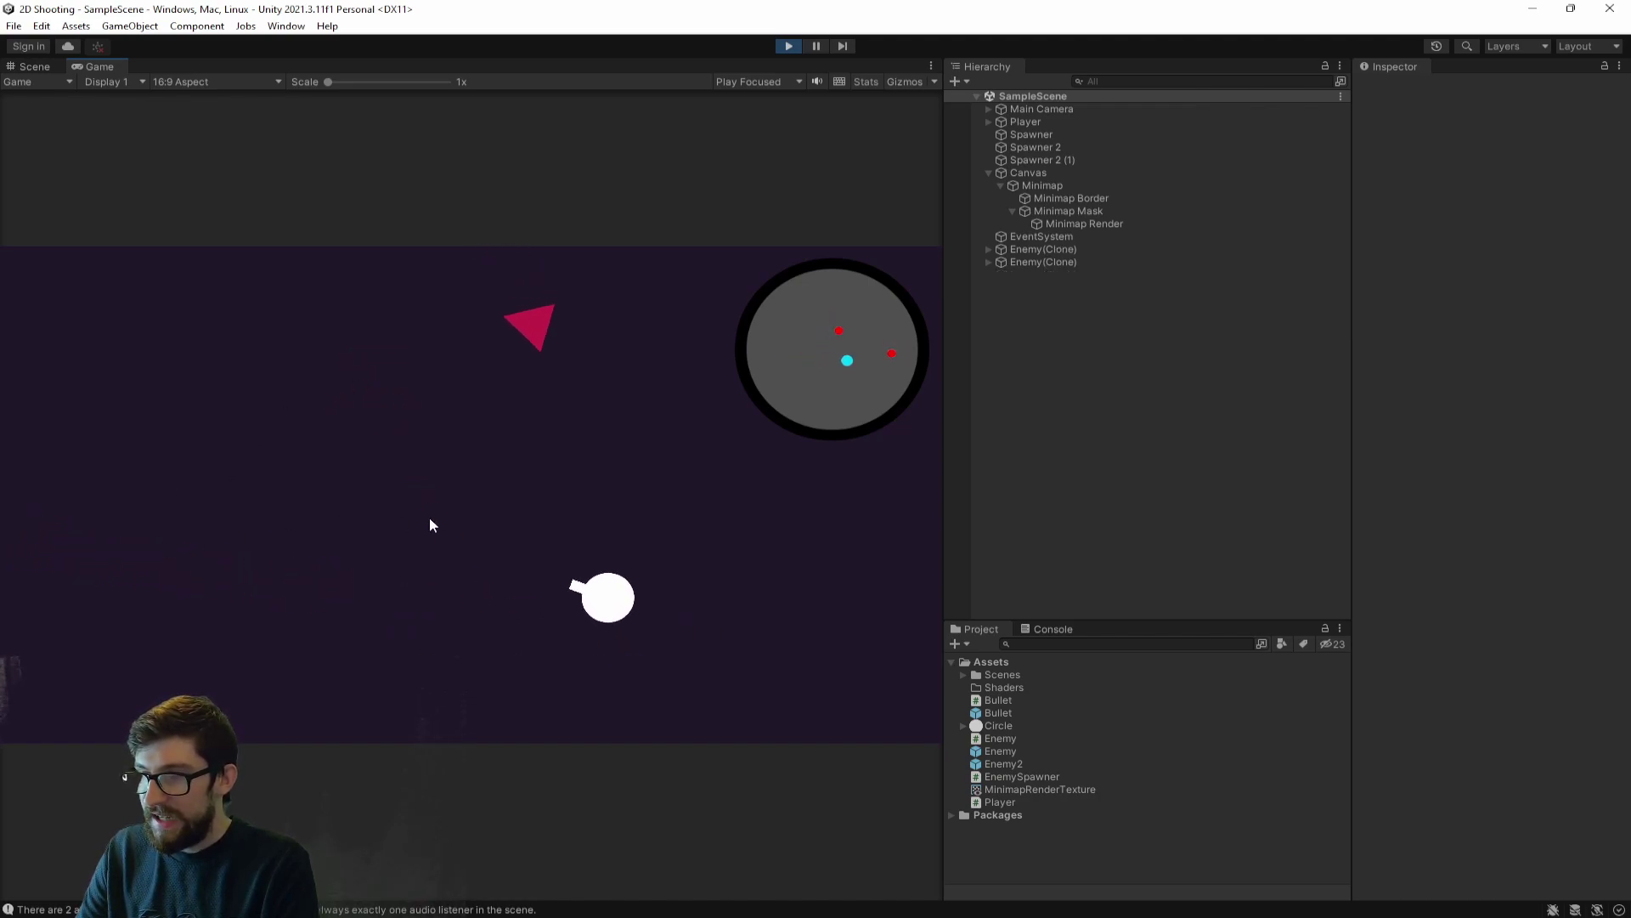
click(553, 397)
click(706, 526)
key(d)
key(s)
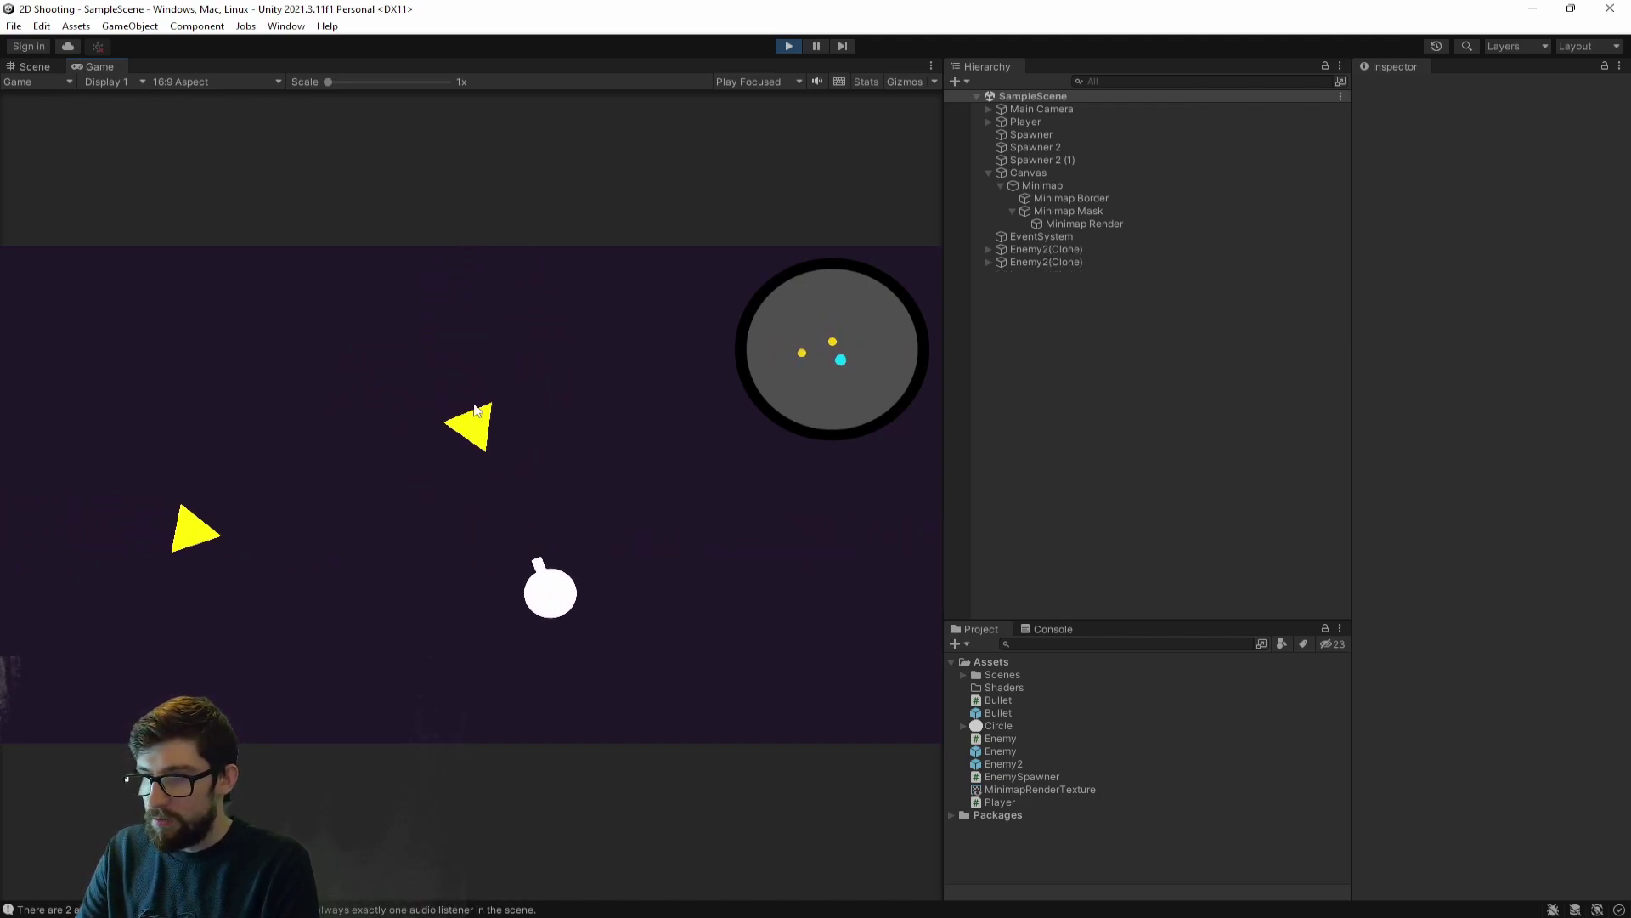
key(a)
key(d)
click(552, 382)
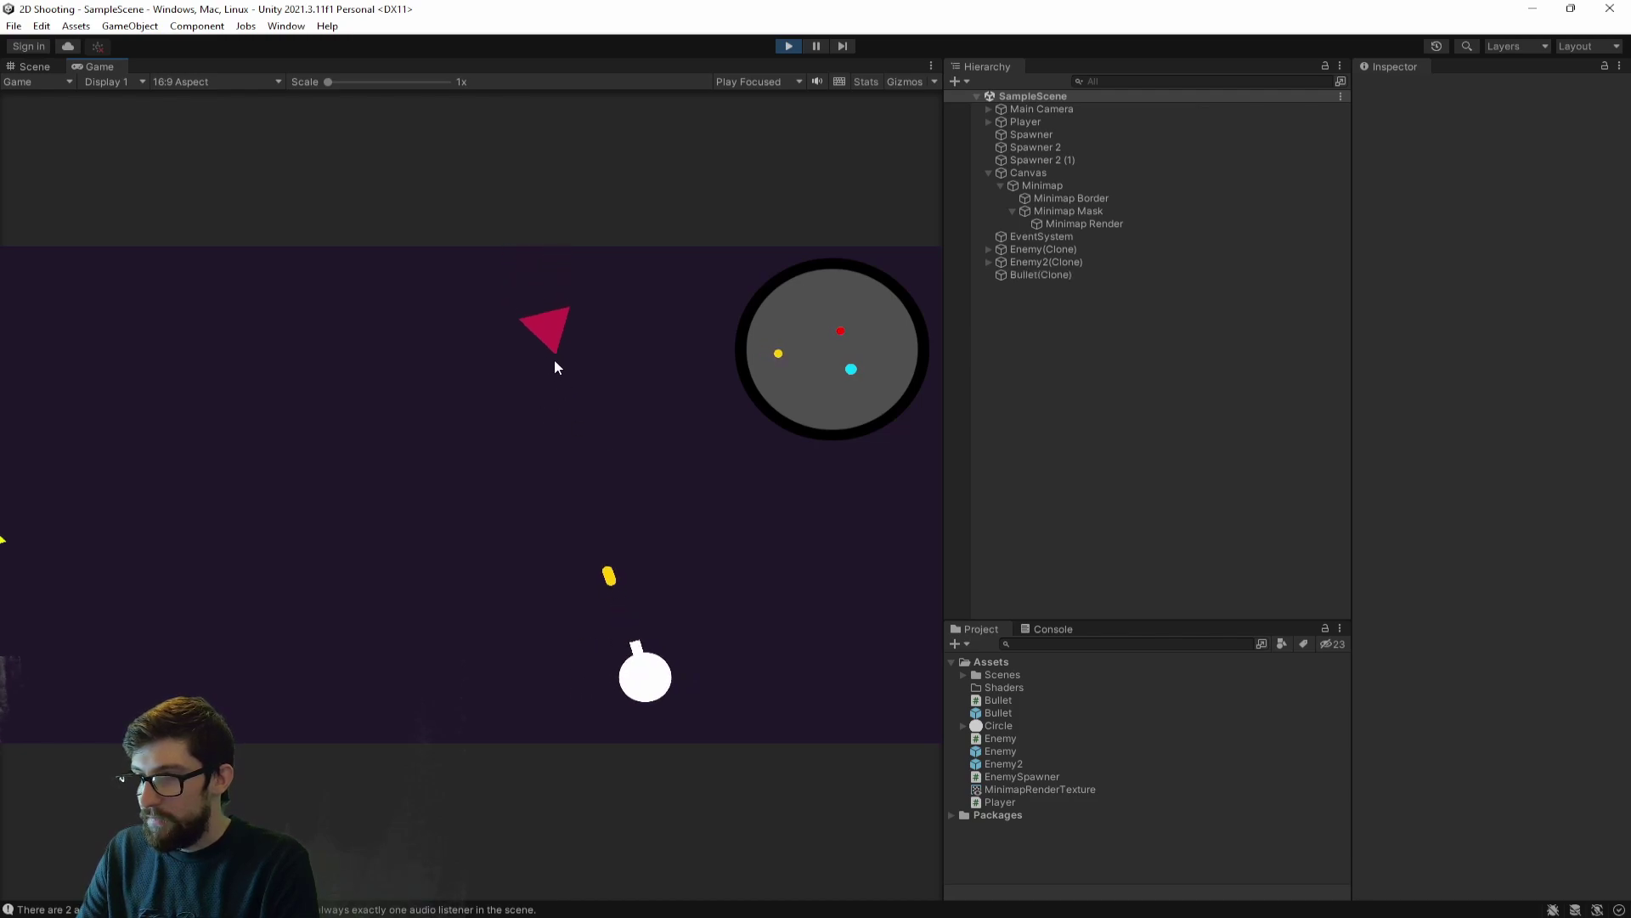
click(110, 565)
key(d)
key(a)
key(a)
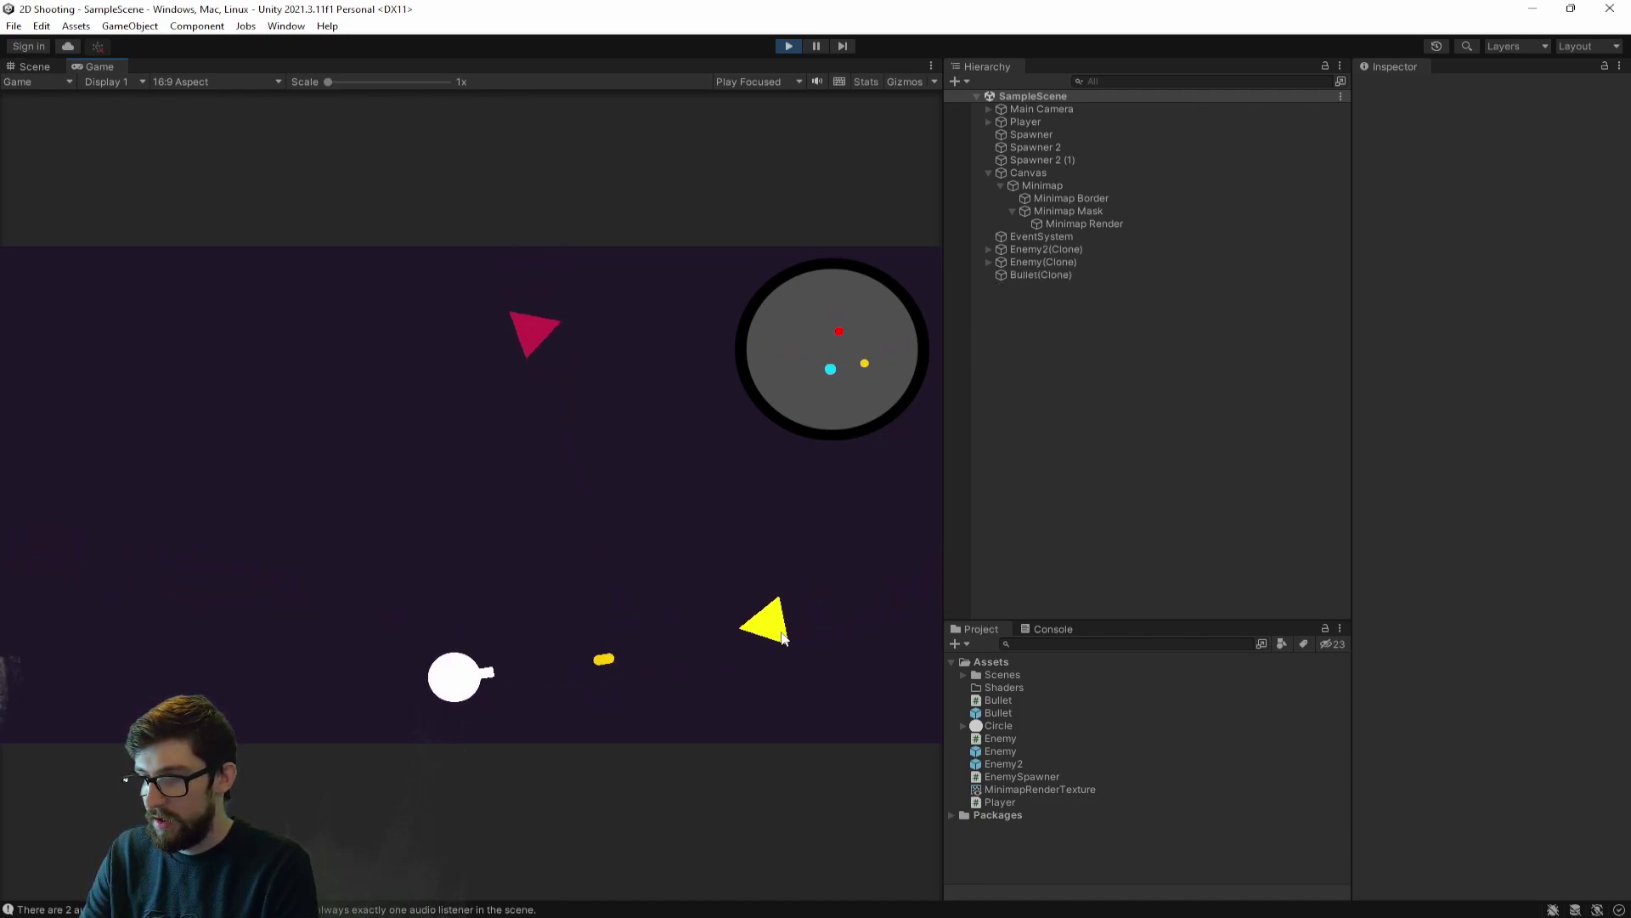
key(d)
click(523, 450)
key(w)
key(a)
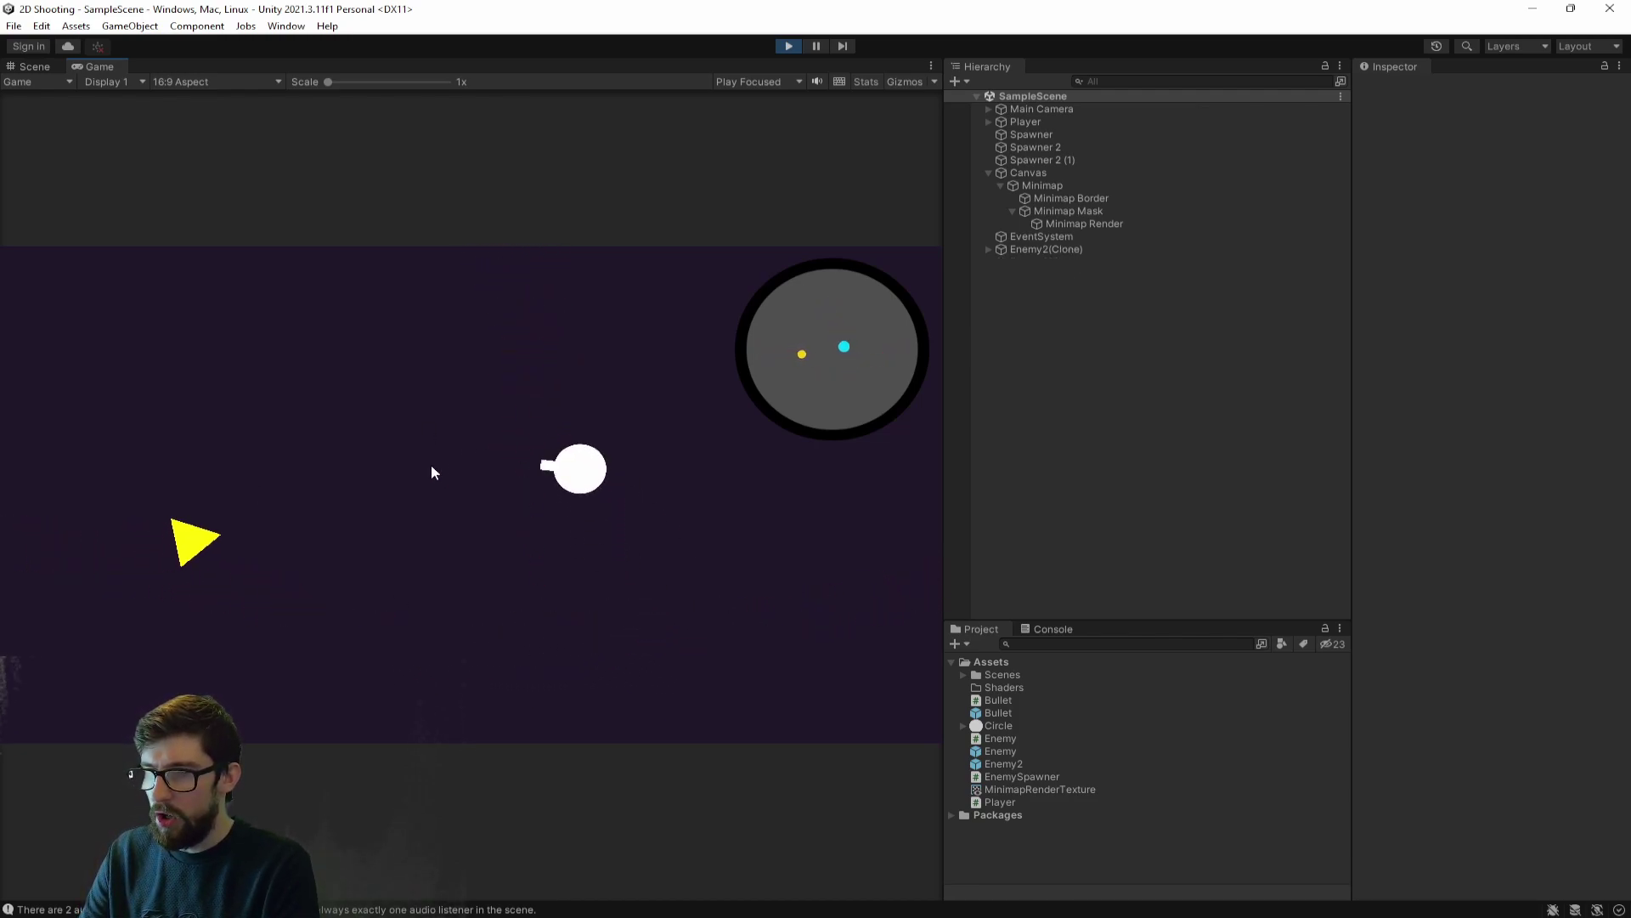
click(408, 480)
key(d)
key(s)
key(w)
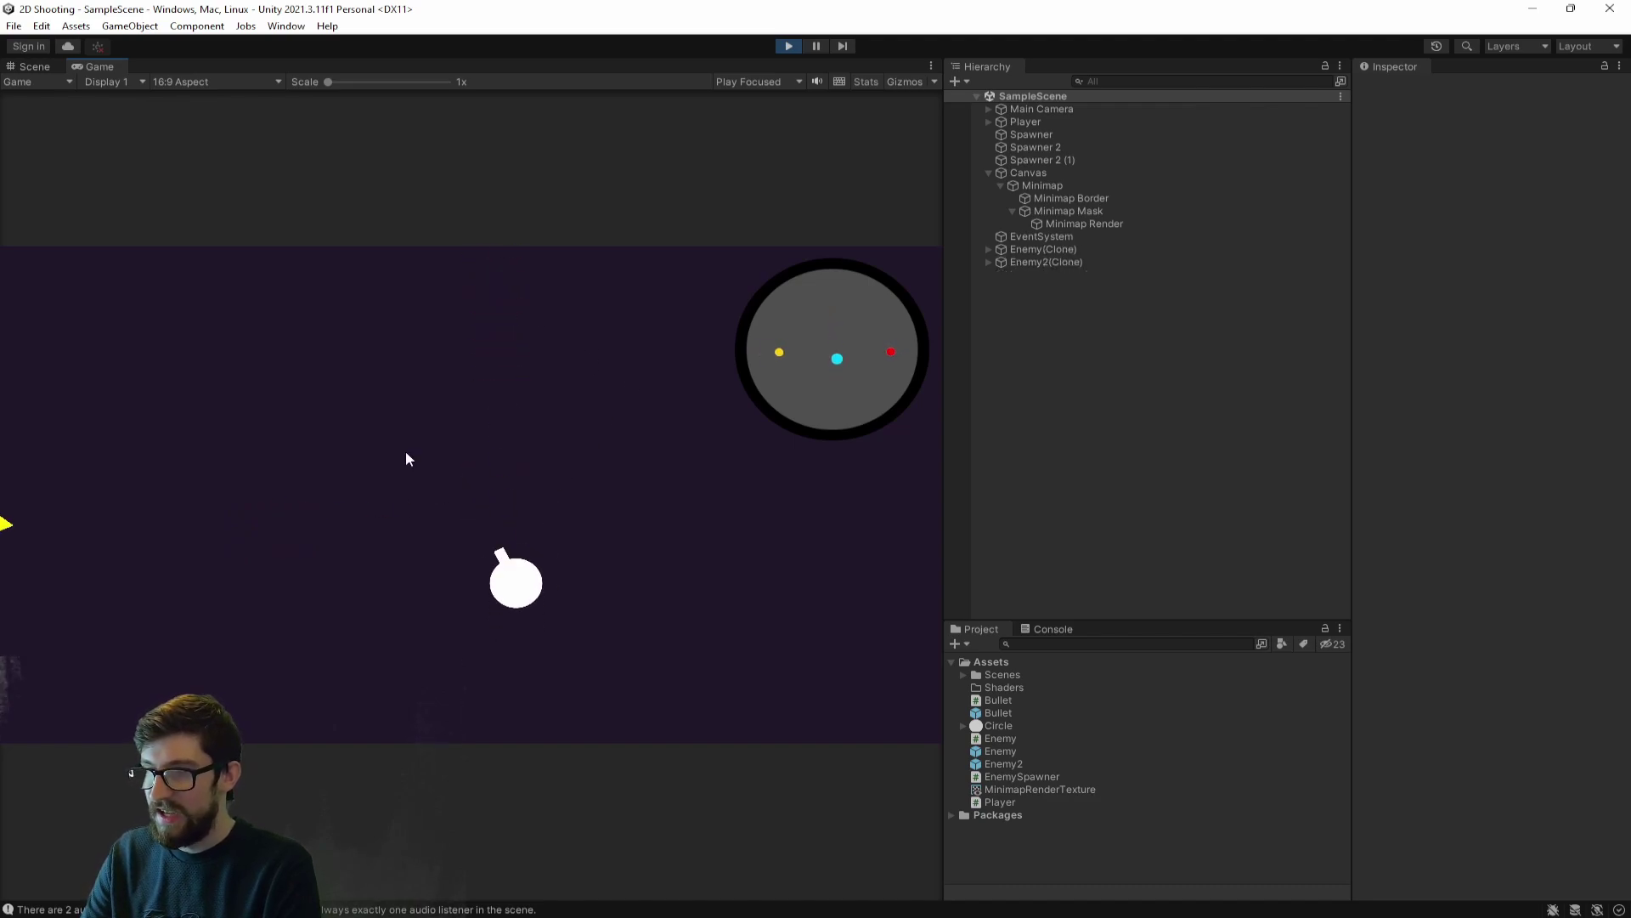
key(d)
click(58, 530)
key(a)
click(747, 531)
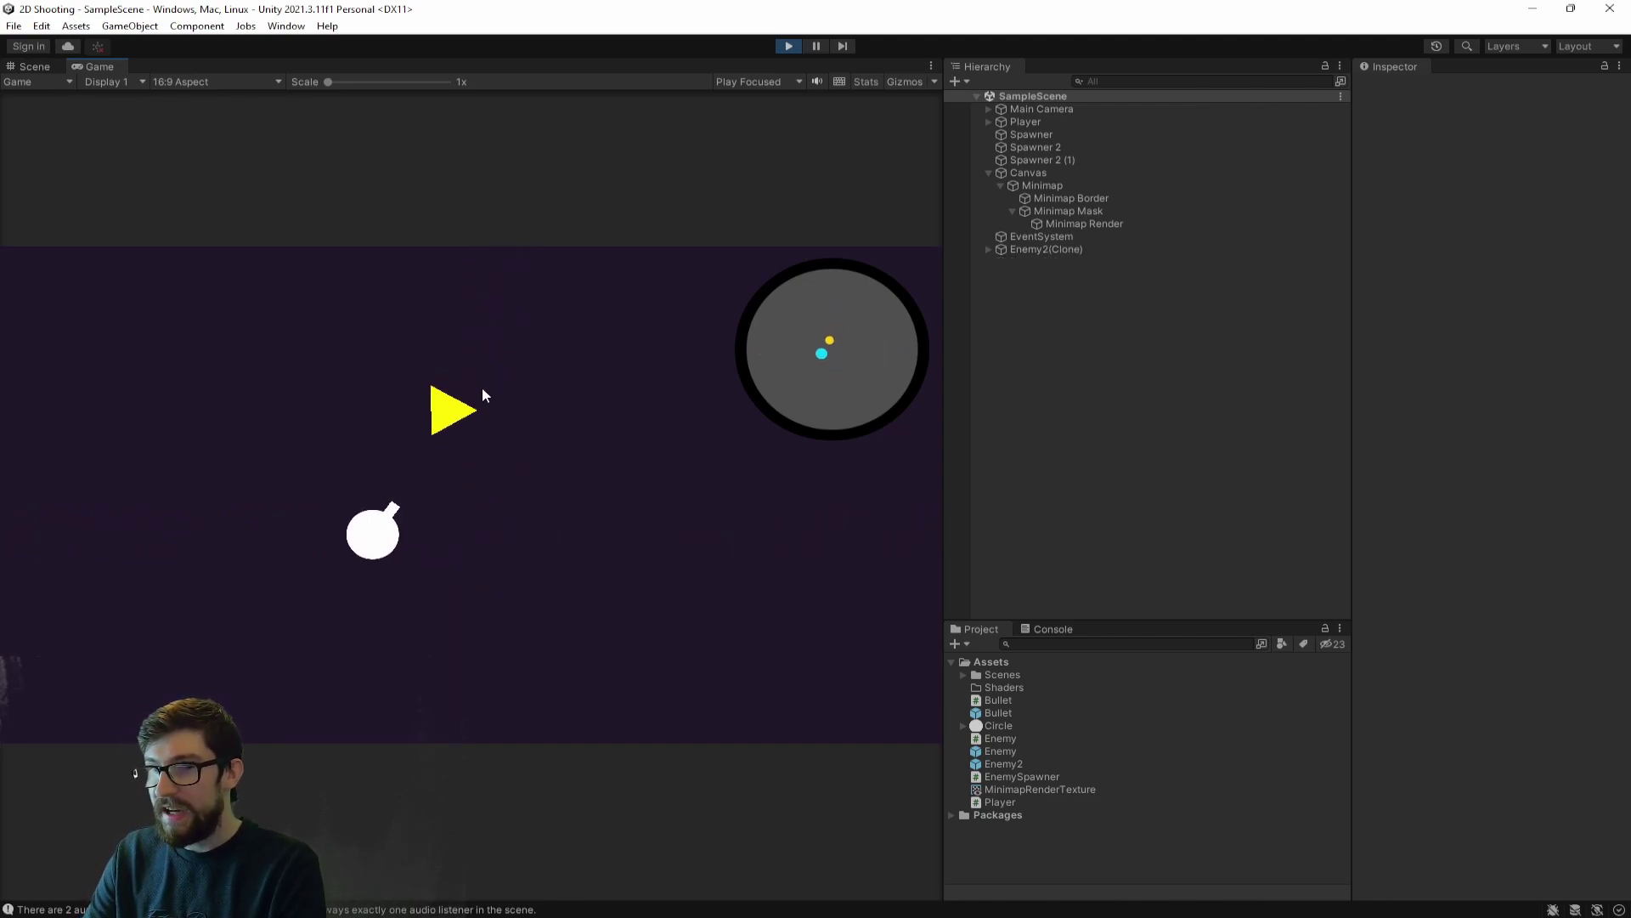
key(d)
key(s)
key(w)
click(535, 327)
key(s)
key(a)
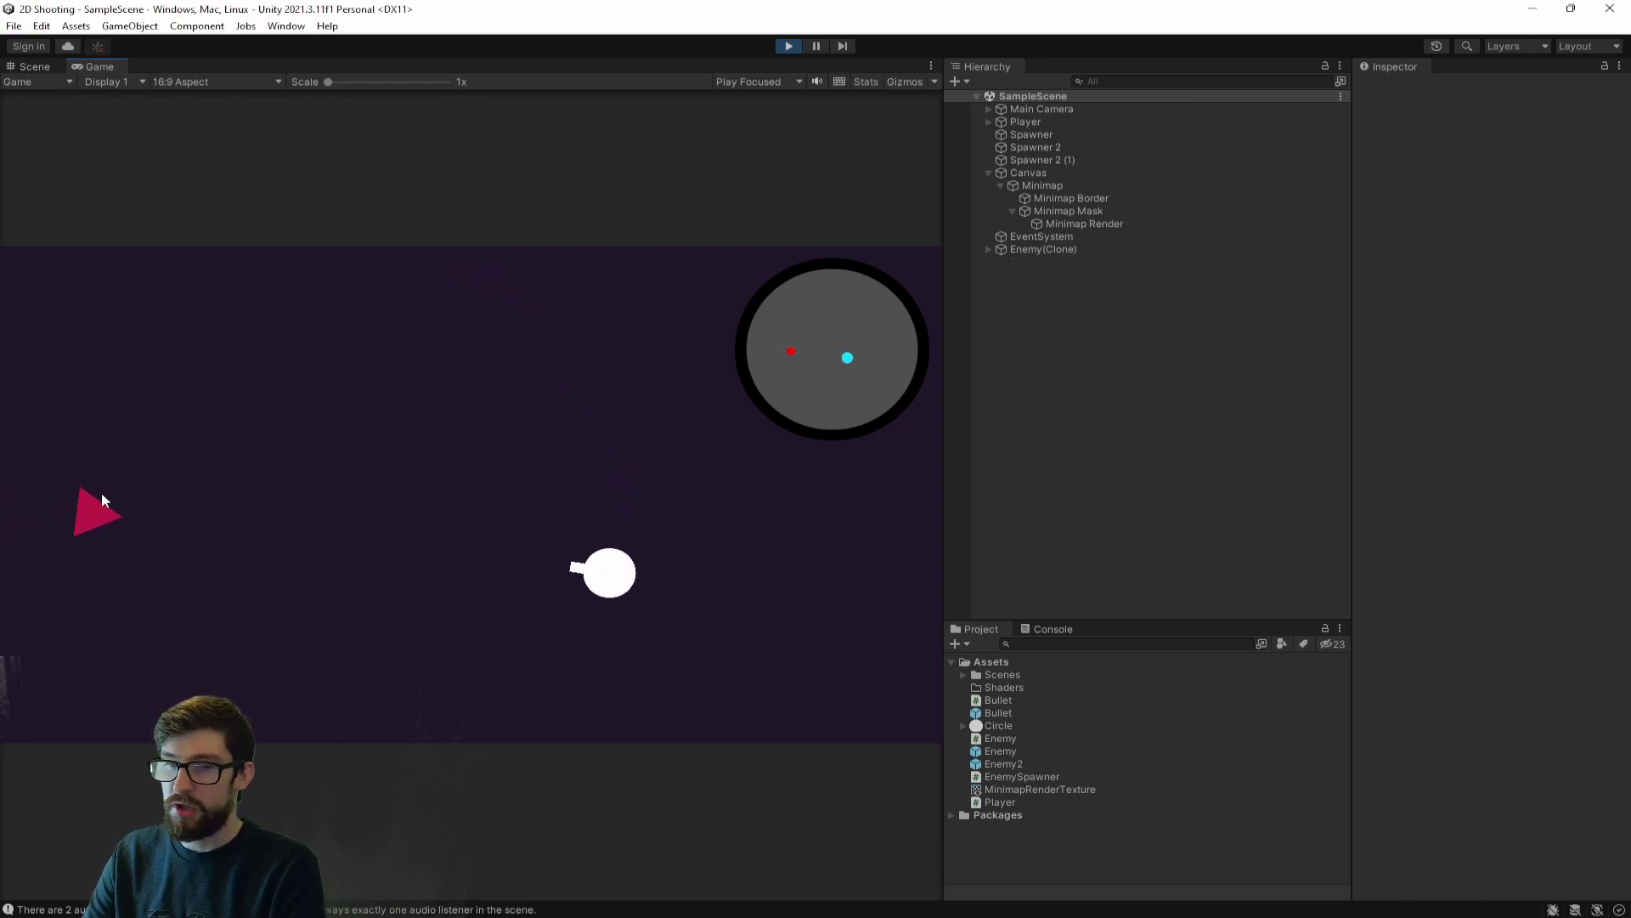
key(w)
click(102, 503)
key(d)
key(s)
key(d)
click(476, 367)
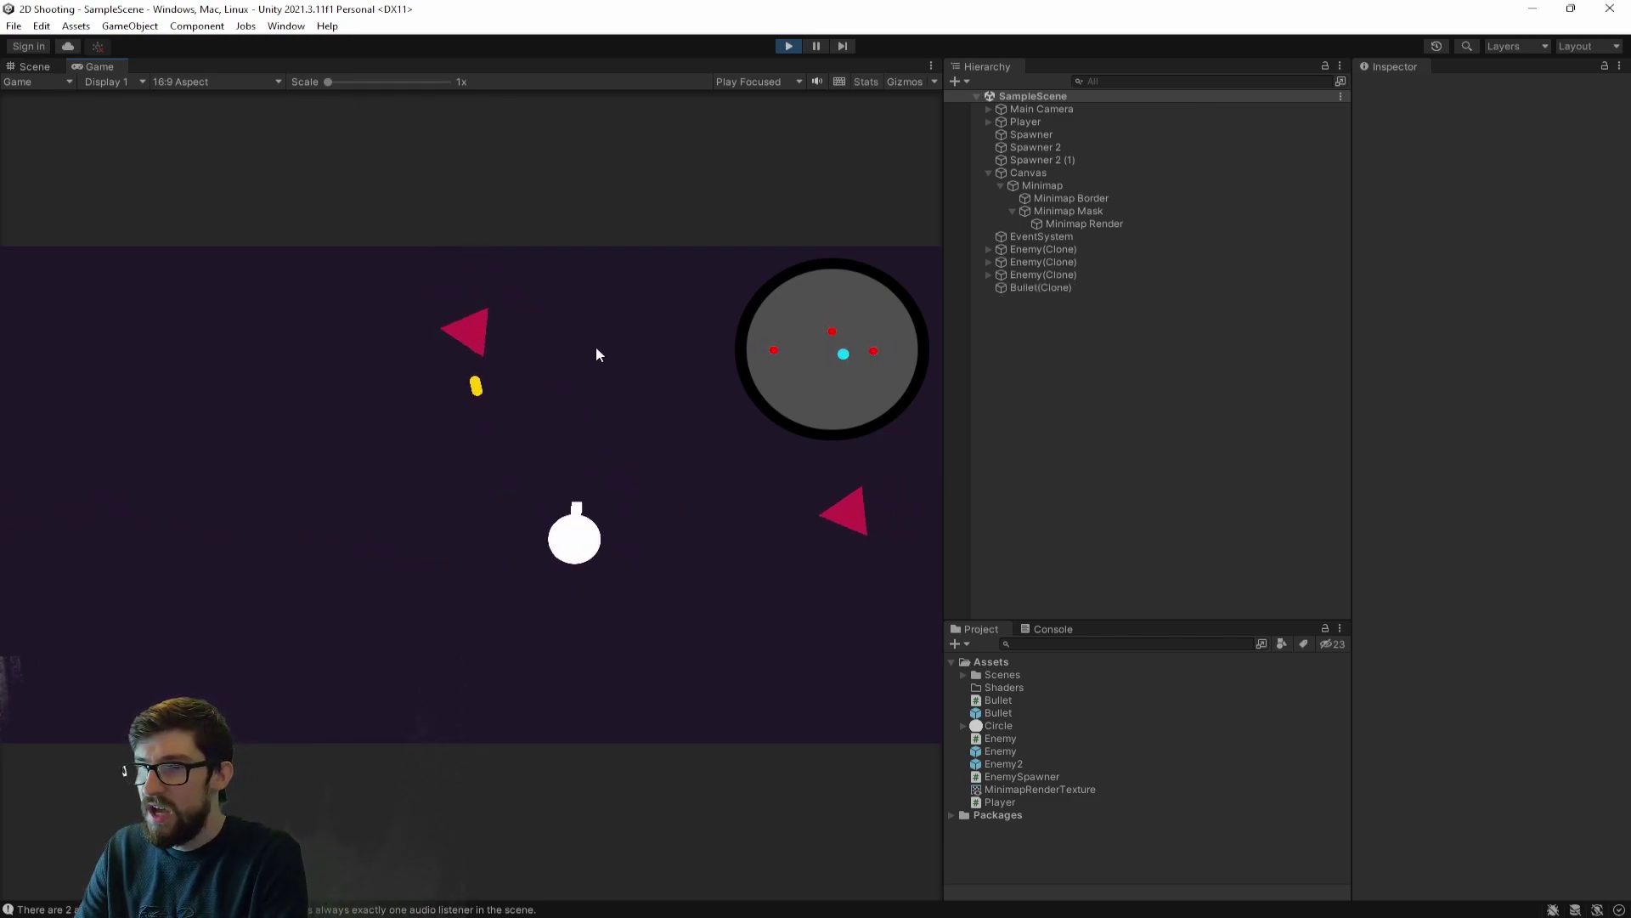
key(s)
key(a)
key(w)
click(776, 528)
key(d)
click(37, 561)
key(a)
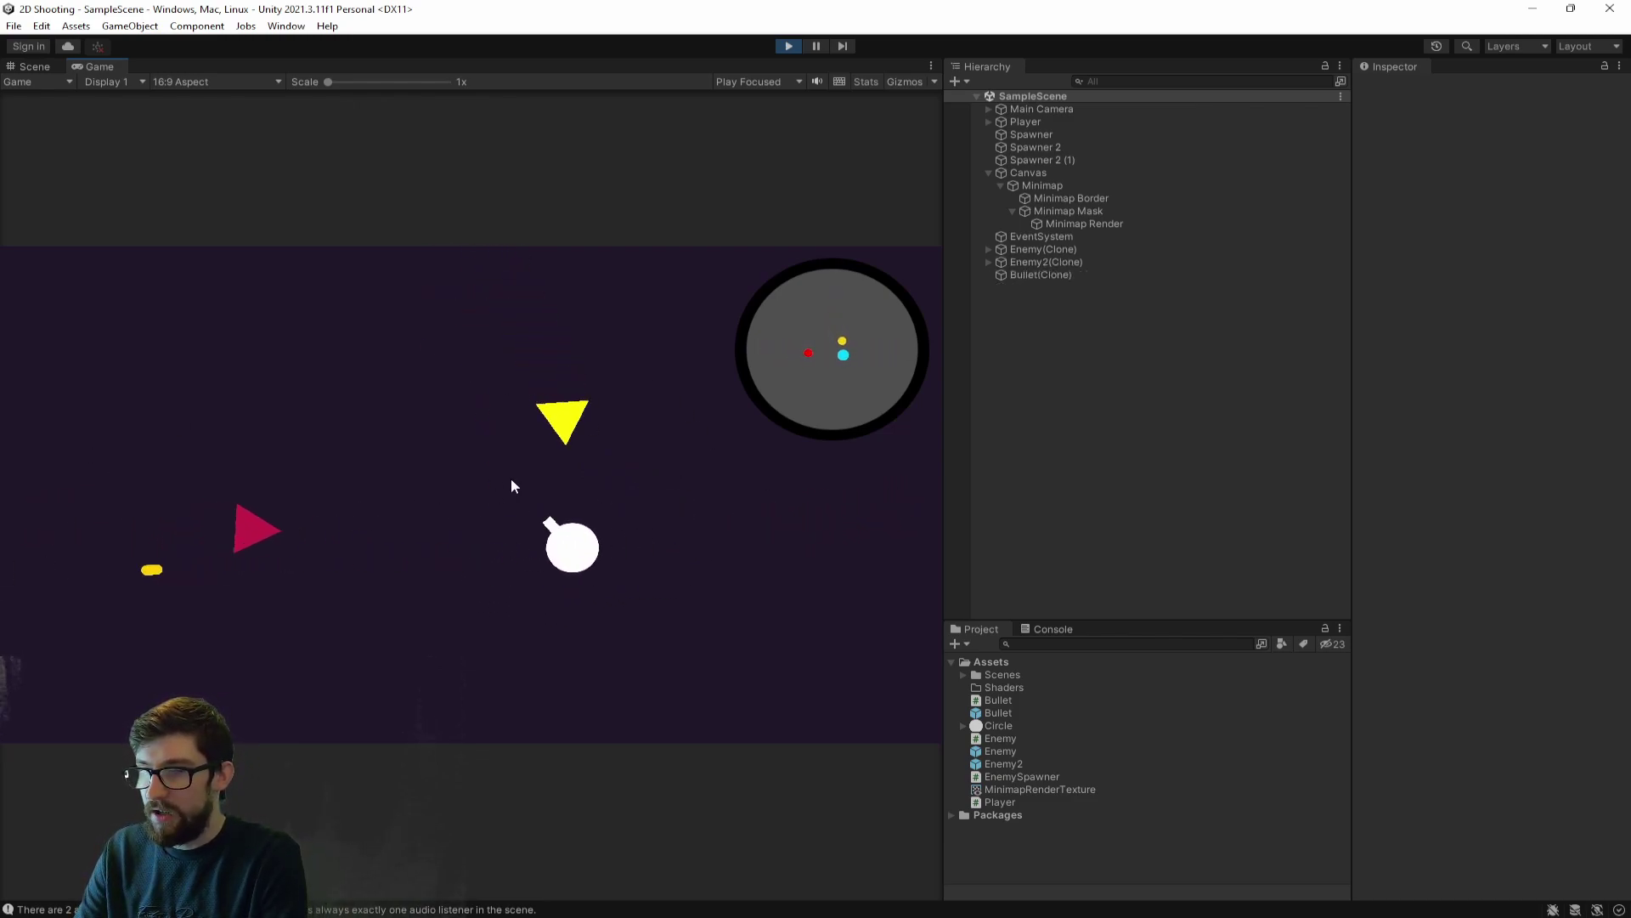
click(513, 481)
key(s)
key(d)
click(370, 537)
click(380, 548)
key(a)
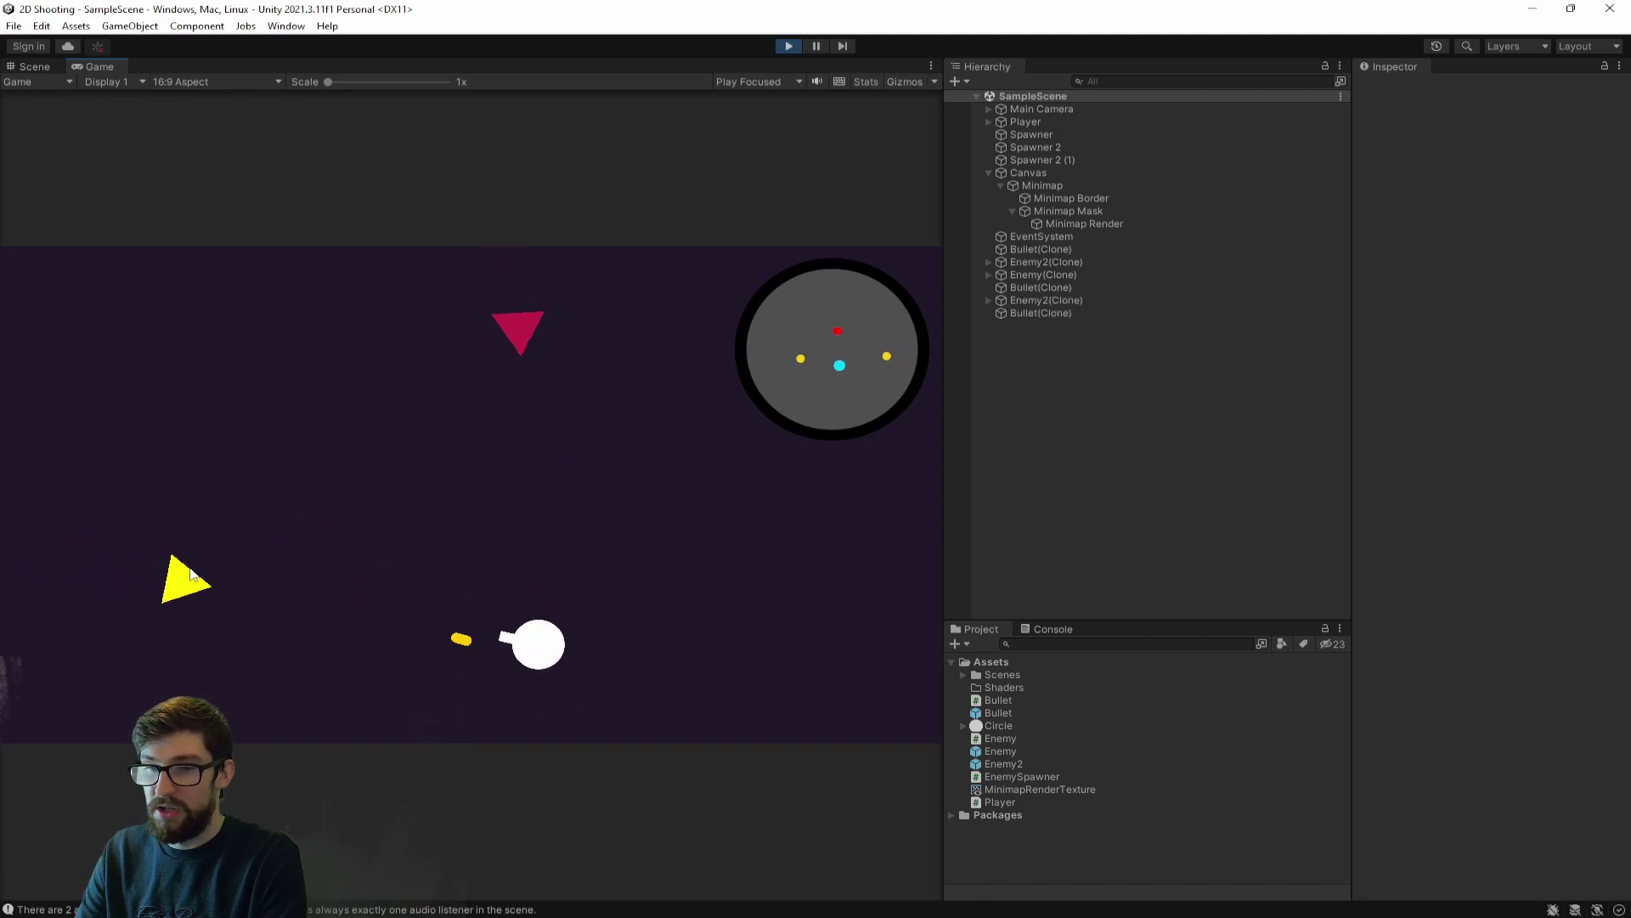
key(s)
key(a)
click(739, 560)
key(w)
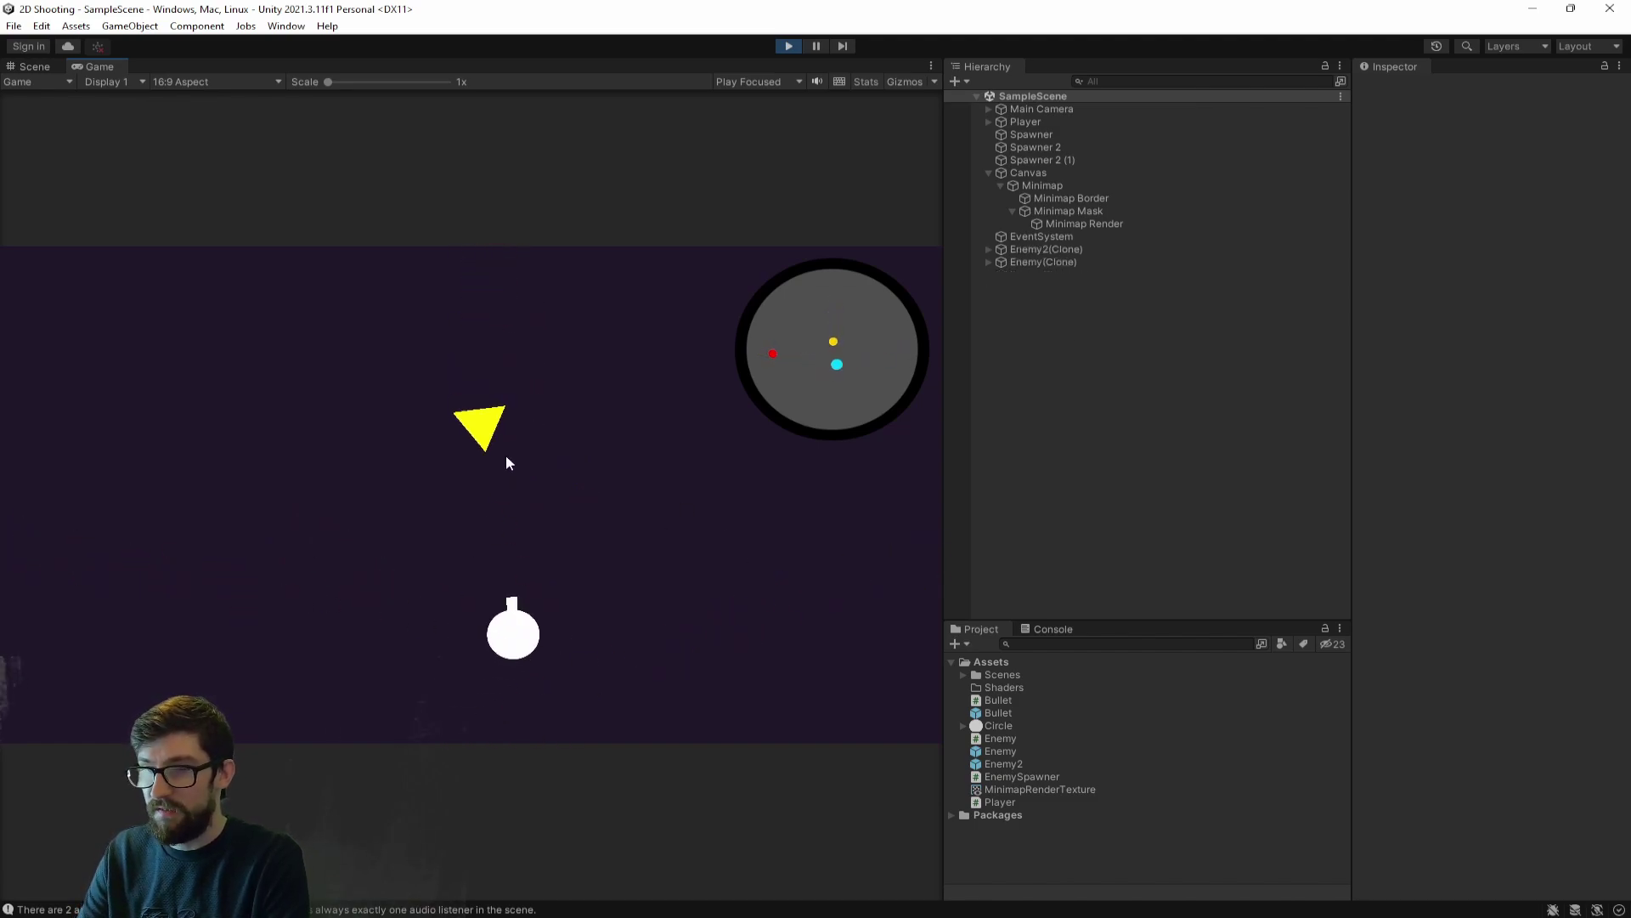
key(d)
key(w)
click(789, 45)
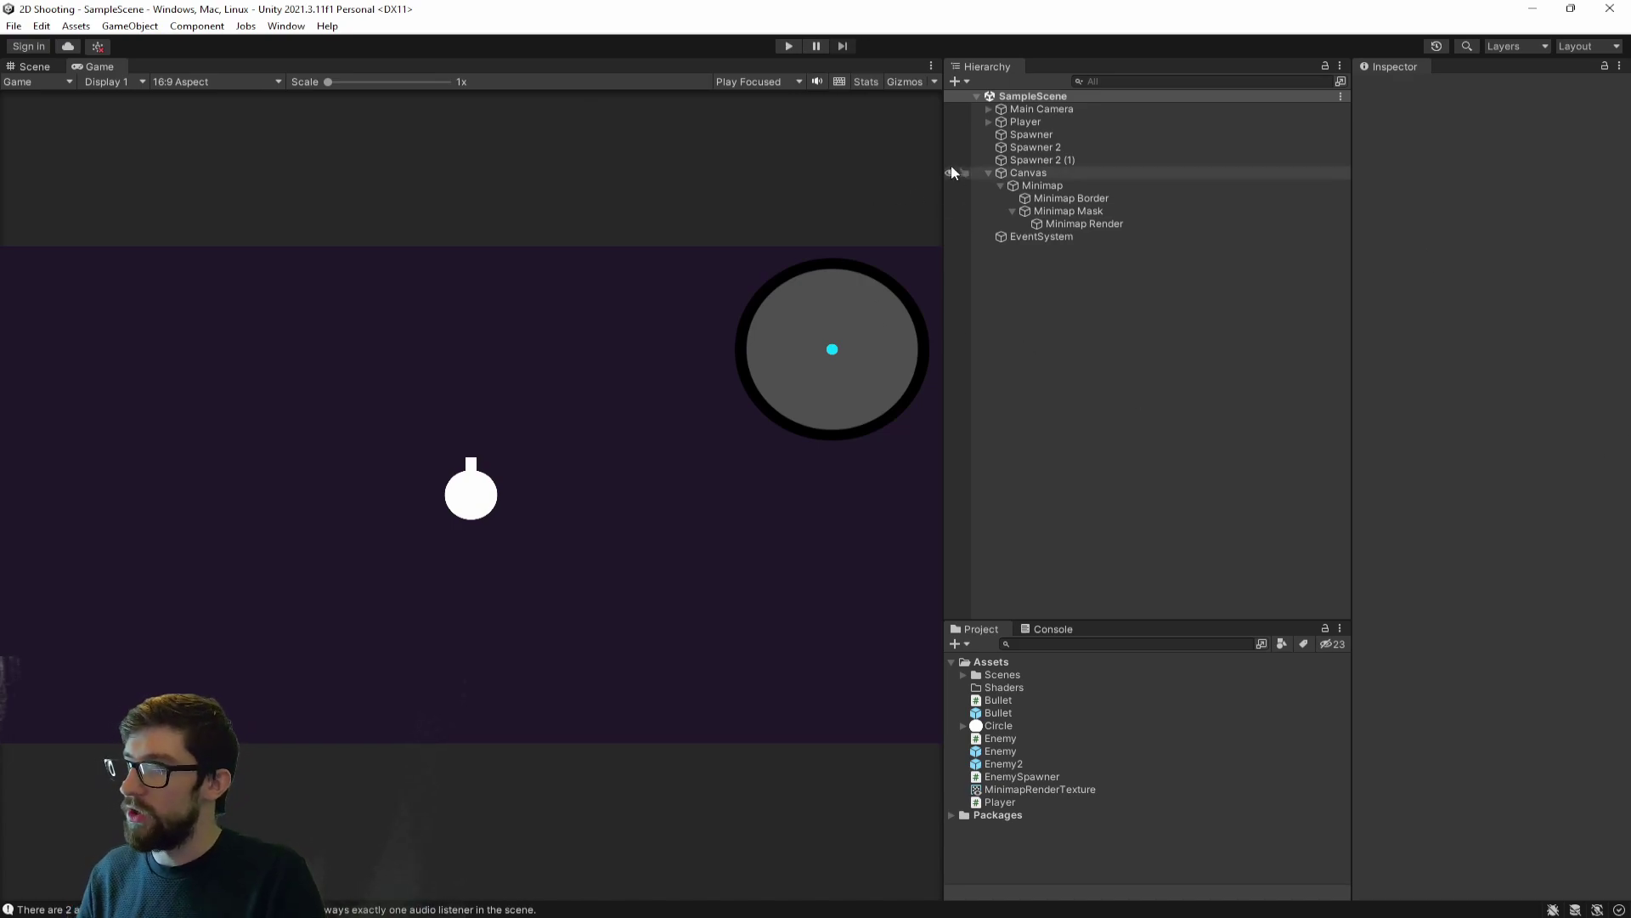
click(987, 173)
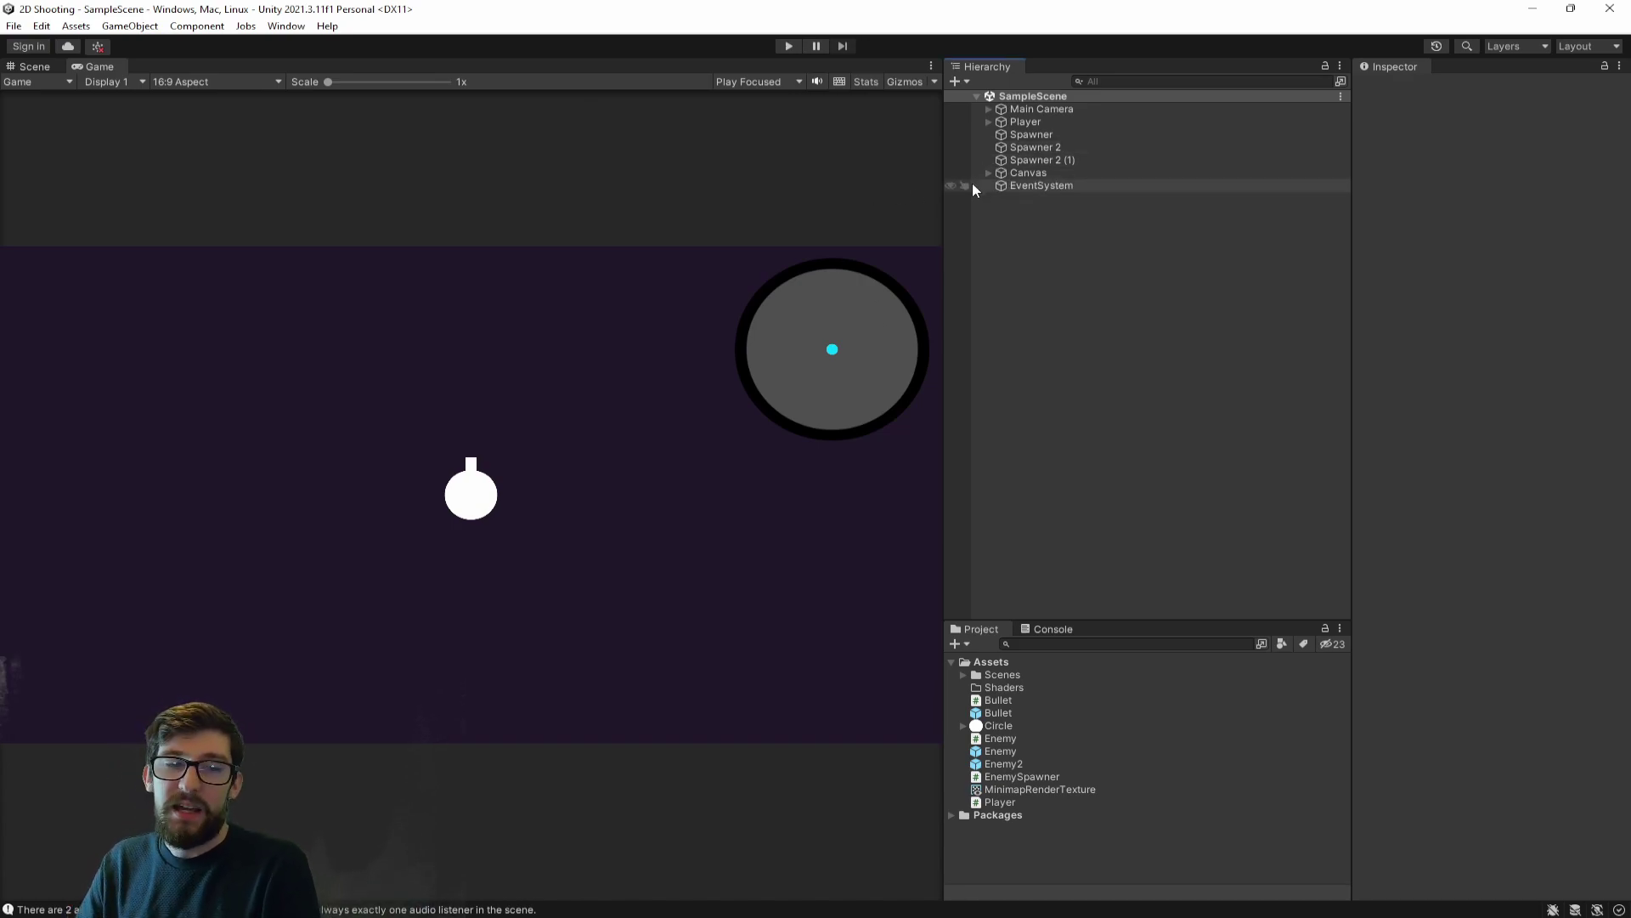